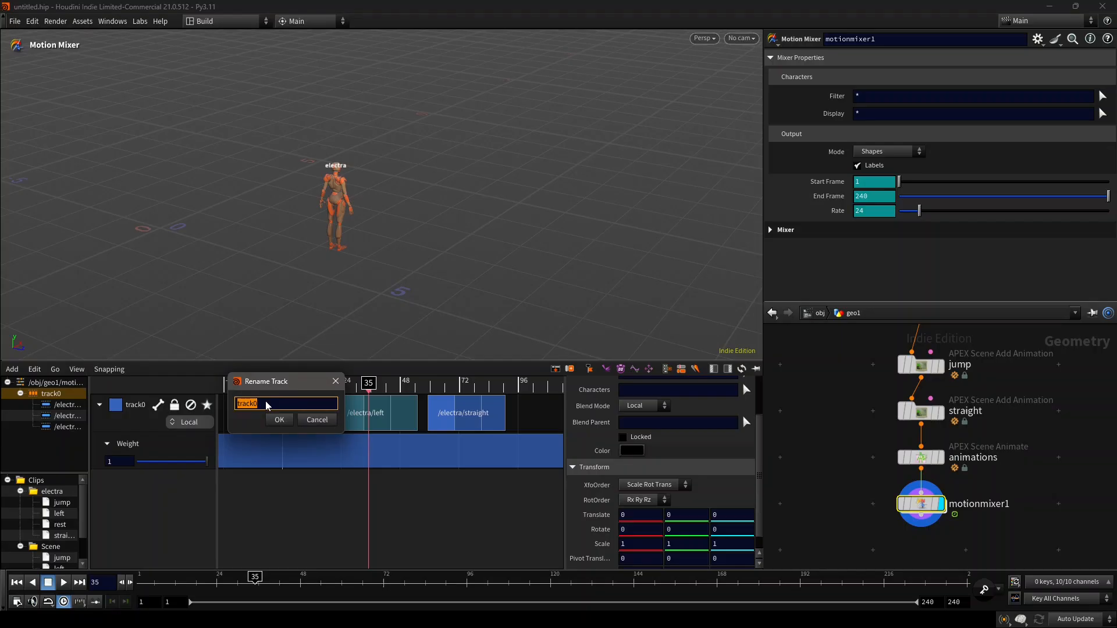
- Rename track0 to base and add a second track to the motion mixer
type("base")
key("Return")
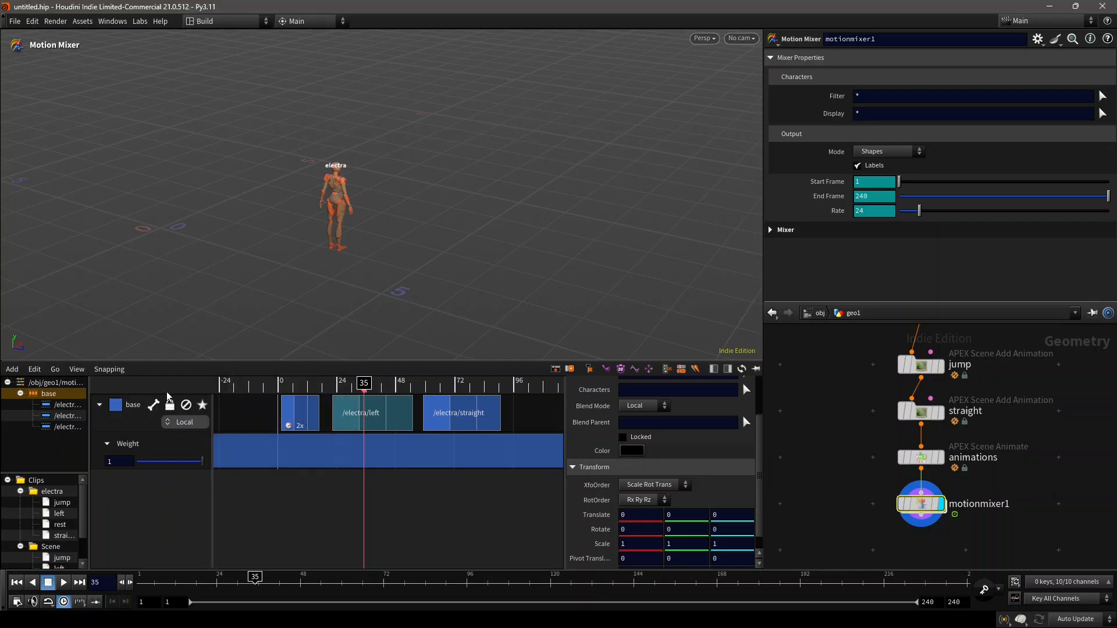
right_click(150, 489)
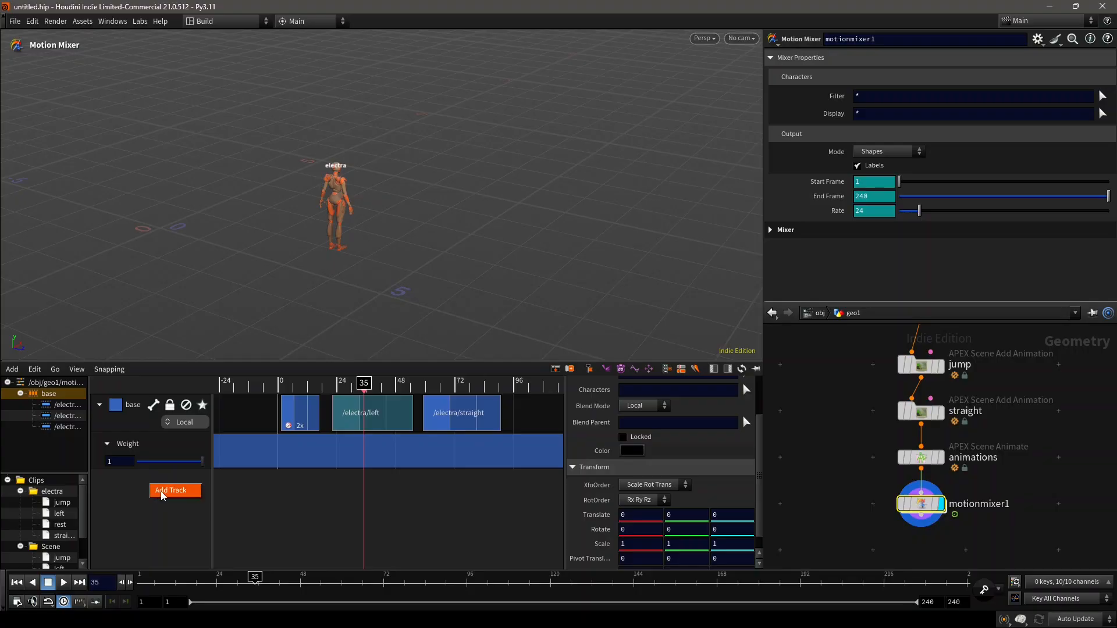
left_click(185, 515)
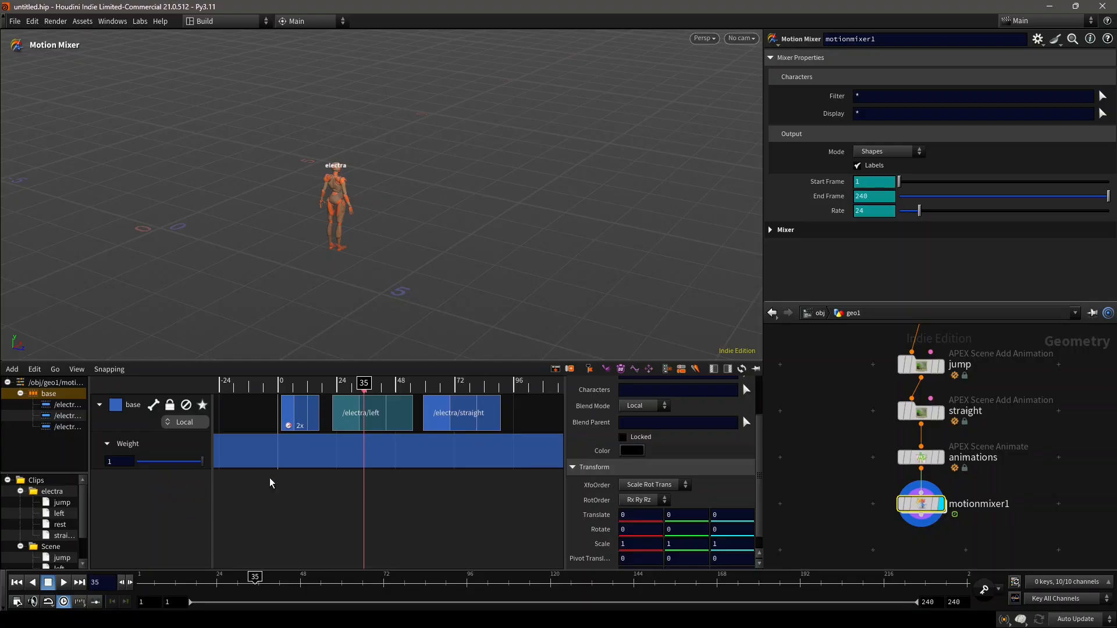
left_click(555, 373)
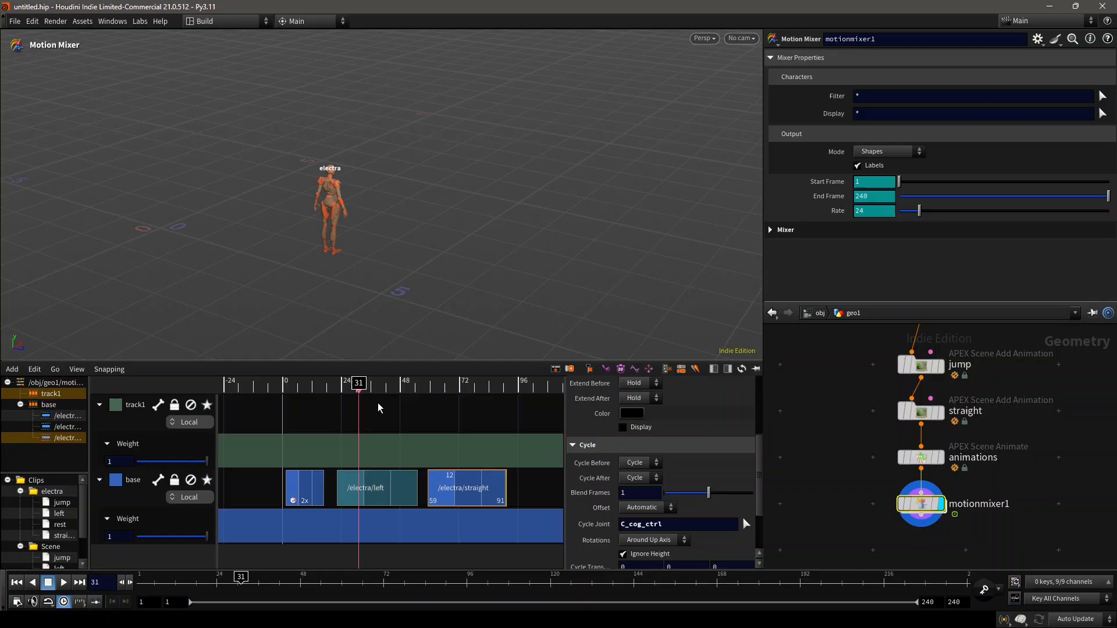
- Place electra's jump clip on track1 starting at frame 8 and scrub the mixer to frame 28
left_click_drag(362, 384, 374, 409)
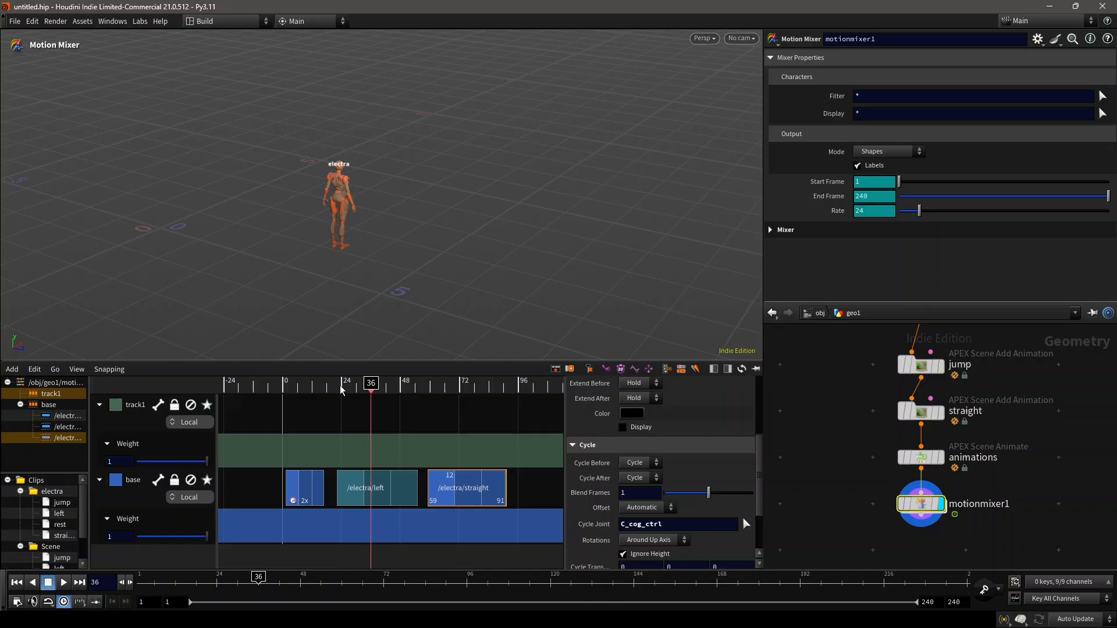
left_click_drag(341, 390, 369, 394)
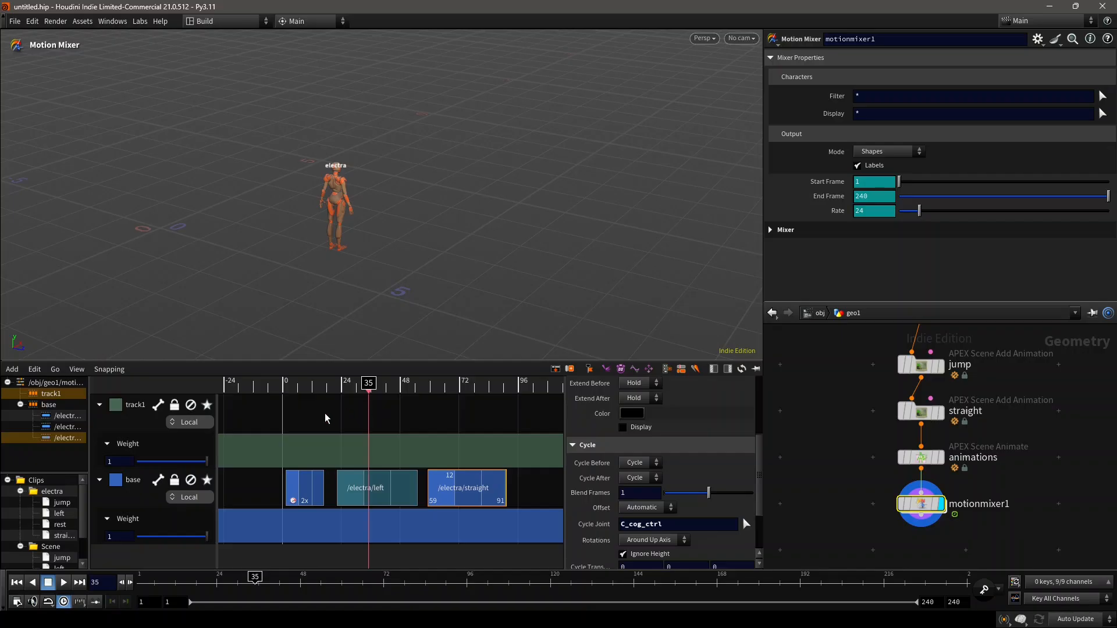
left_click_drag(59, 503, 308, 410)
mouse_move(371, 387)
left_mouse_down()
mouse_move(278, 388)
mouse_move(294, 402)
mouse_move(386, 389)
mouse_move(317, 389)
mouse_move(386, 388)
mouse_move(351, 388)
left_mouse_up()
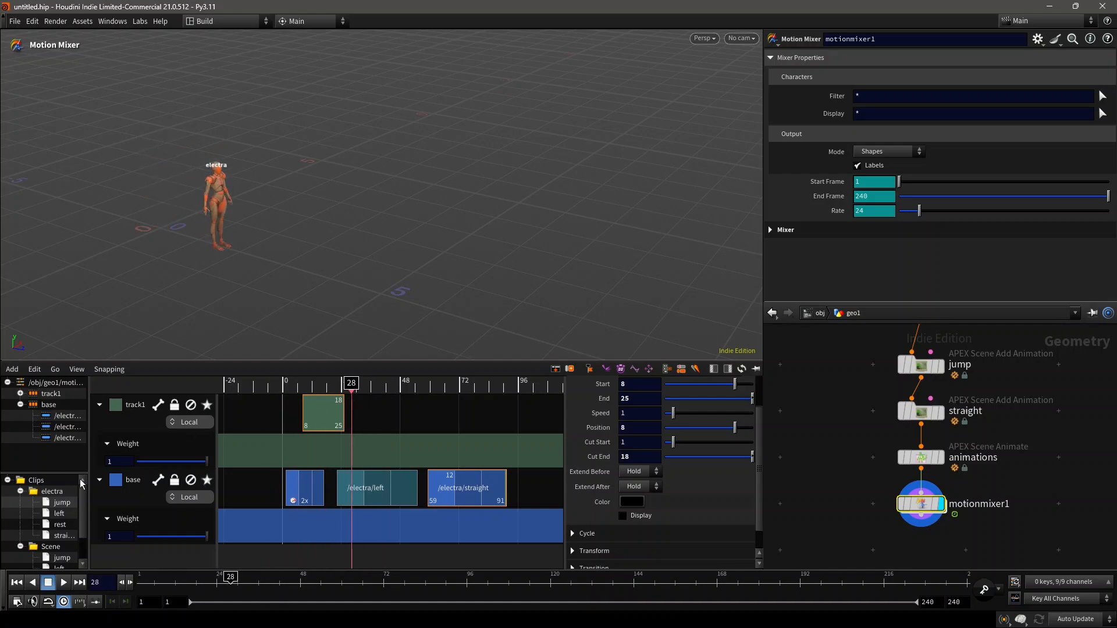
- Solo the base track, scrub its animation to frame 62, and turn the solo off again
left_click(207, 480)
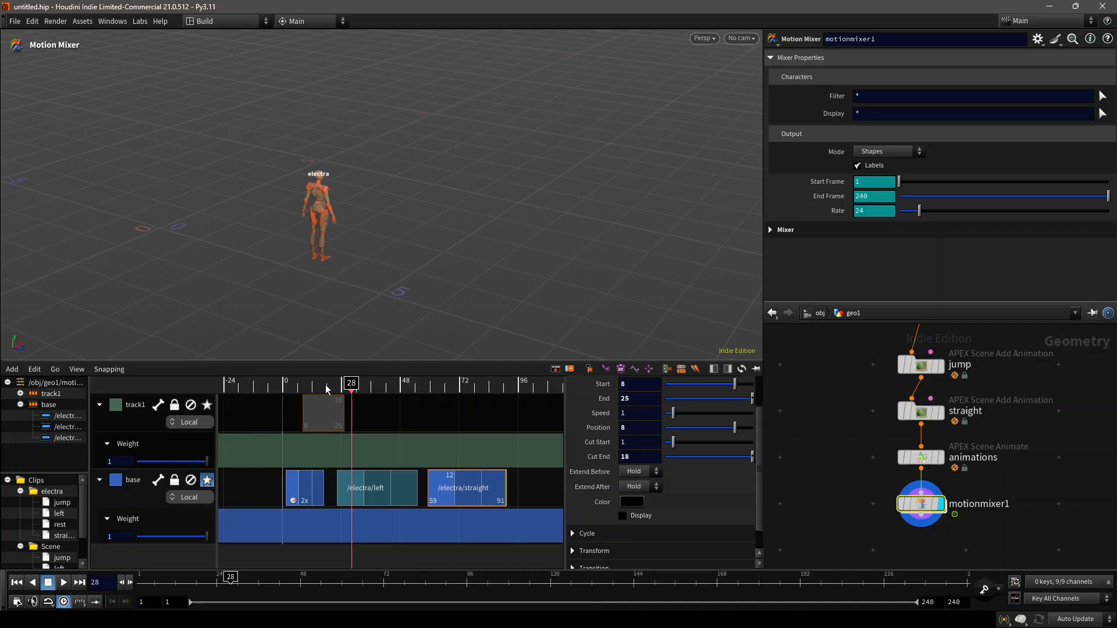
left_click_drag(316, 388, 437, 400)
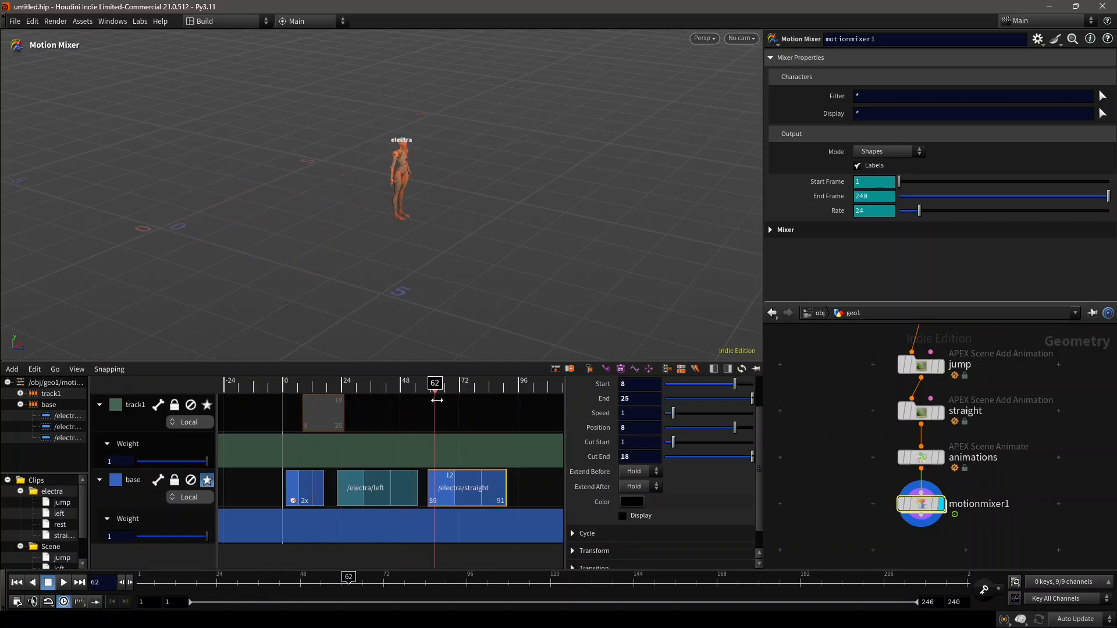
left_click(210, 481)
- Mute track1 at frame 14, scrub the remaining animation to frame 54, and unmute the track
left_click(319, 386)
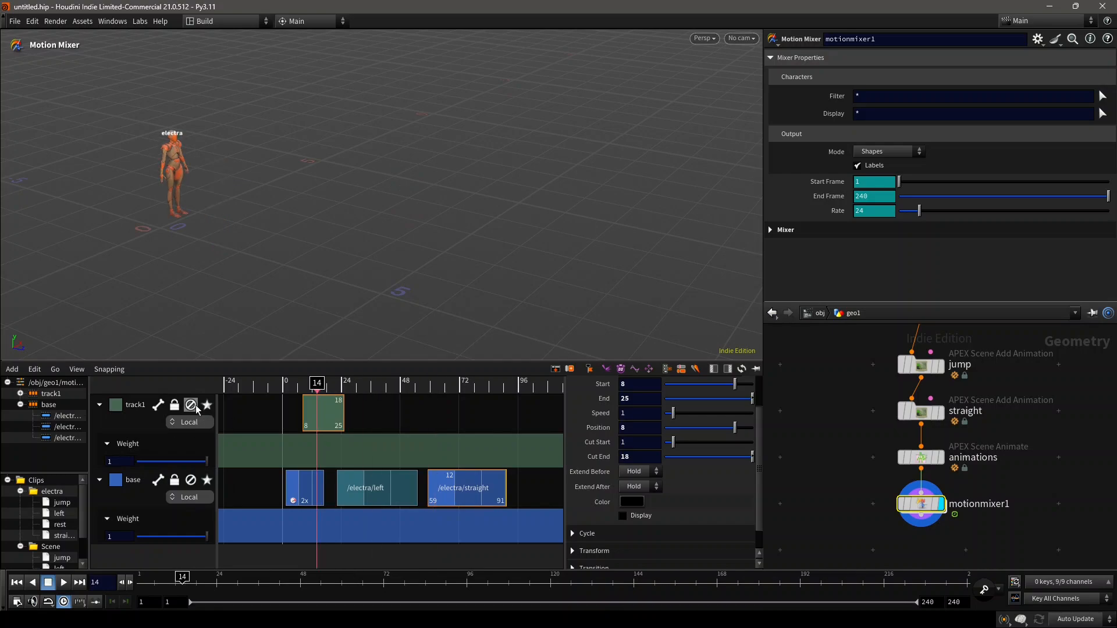
left_click(192, 405)
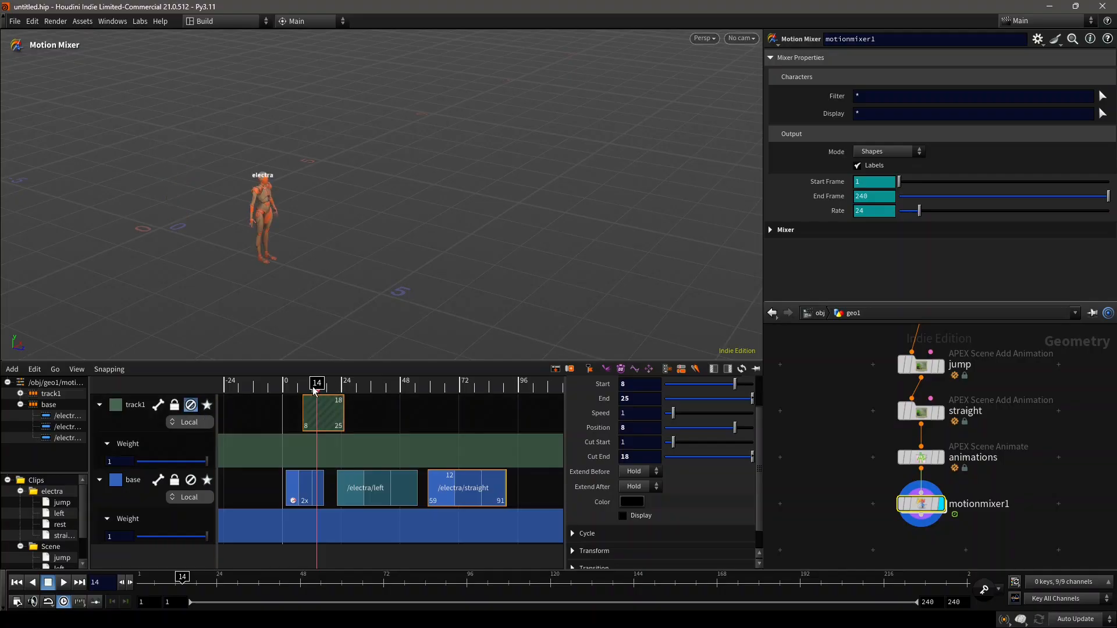
left_click_drag(318, 385, 415, 428)
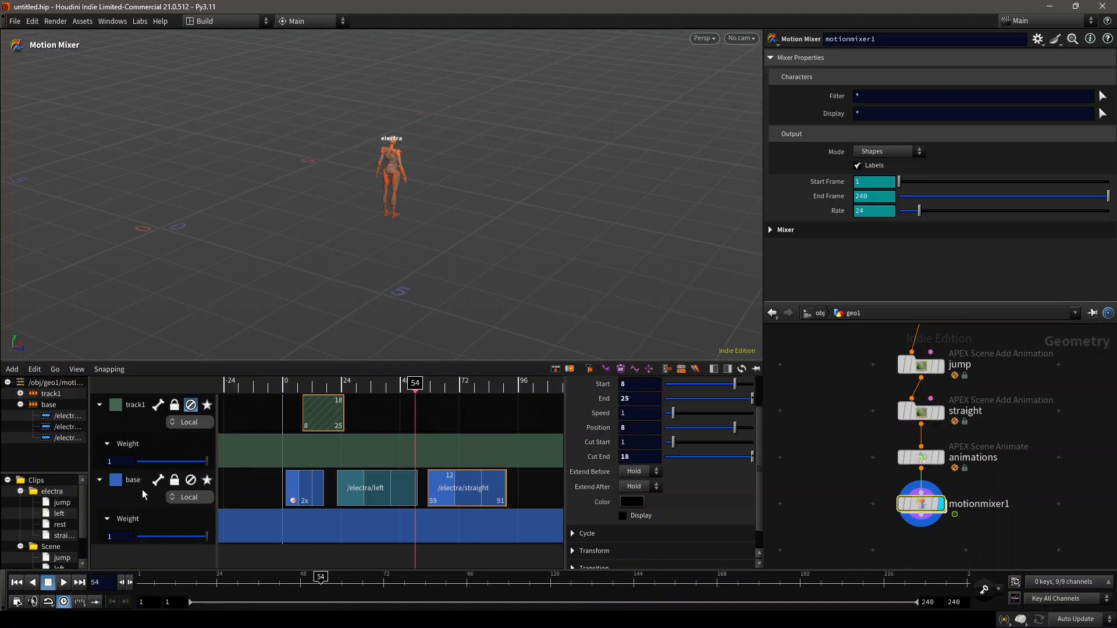
left_click(190, 406)
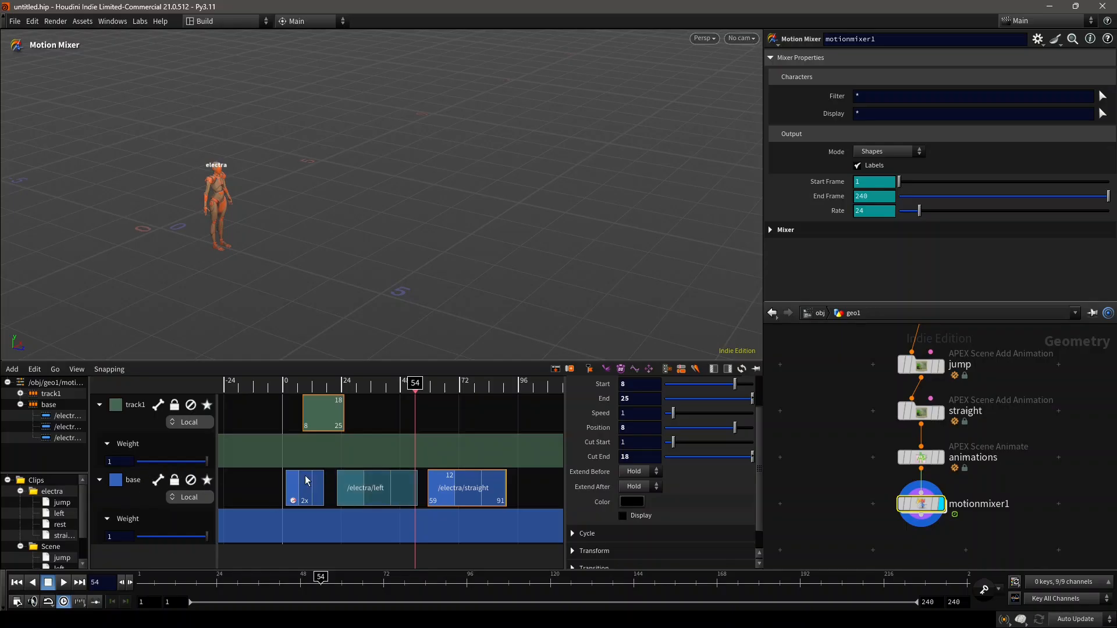
- Lock the base track, test selecting one of its clips, and move the playhead to frame 23
left_click(174, 480)
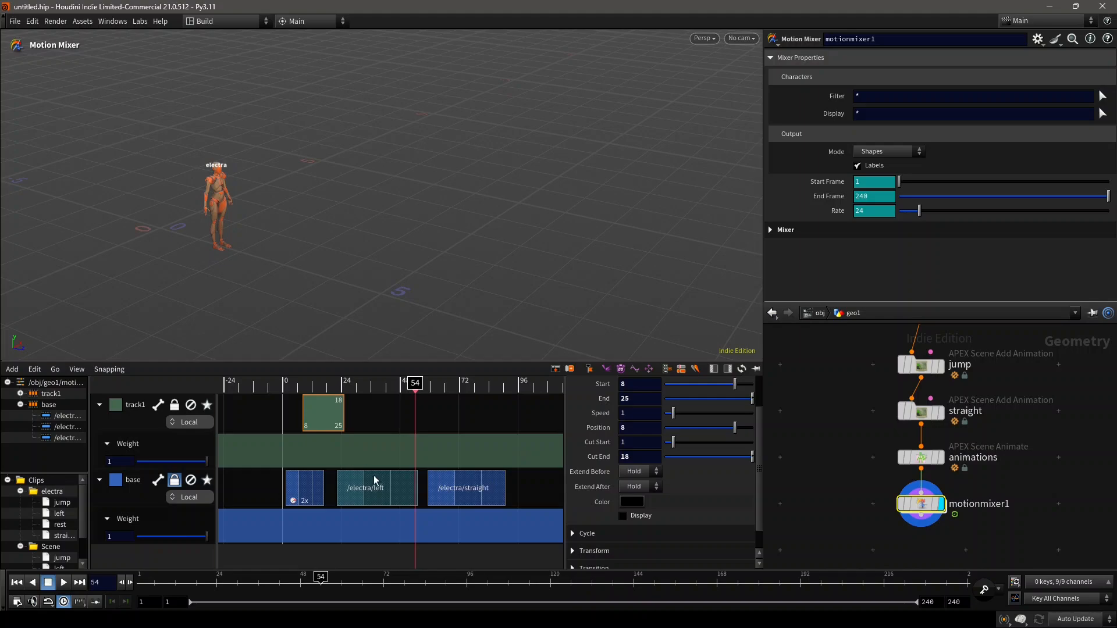
left_click(301, 493)
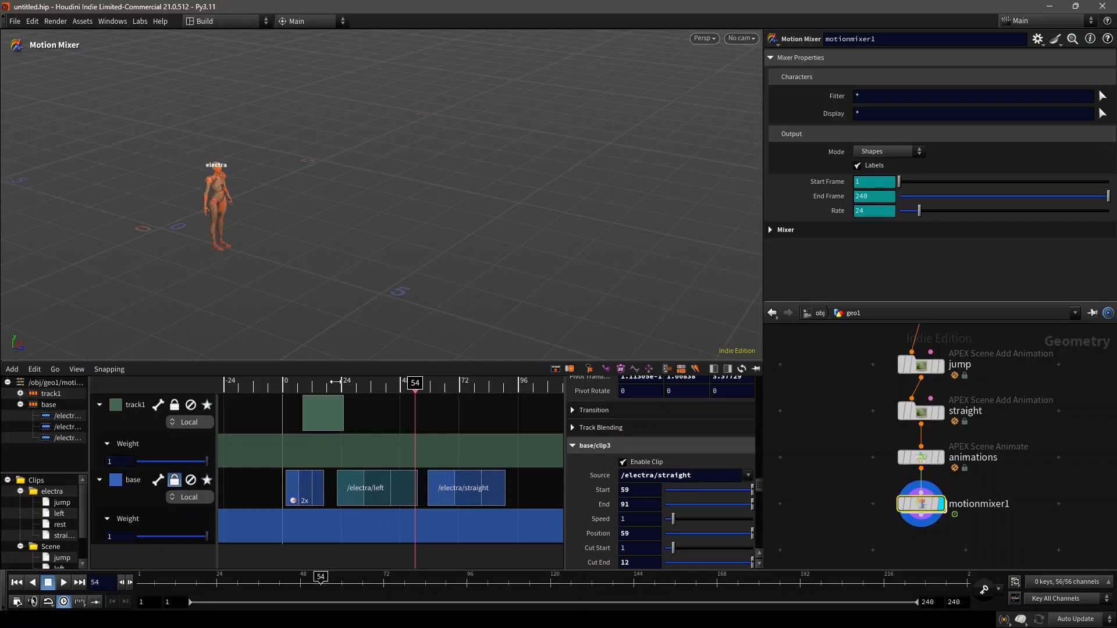
mouse_move(335, 381)
left_mouse_down()
mouse_move(326, 394)
mouse_move(258, 388)
mouse_move(340, 387)
left_mouse_up()
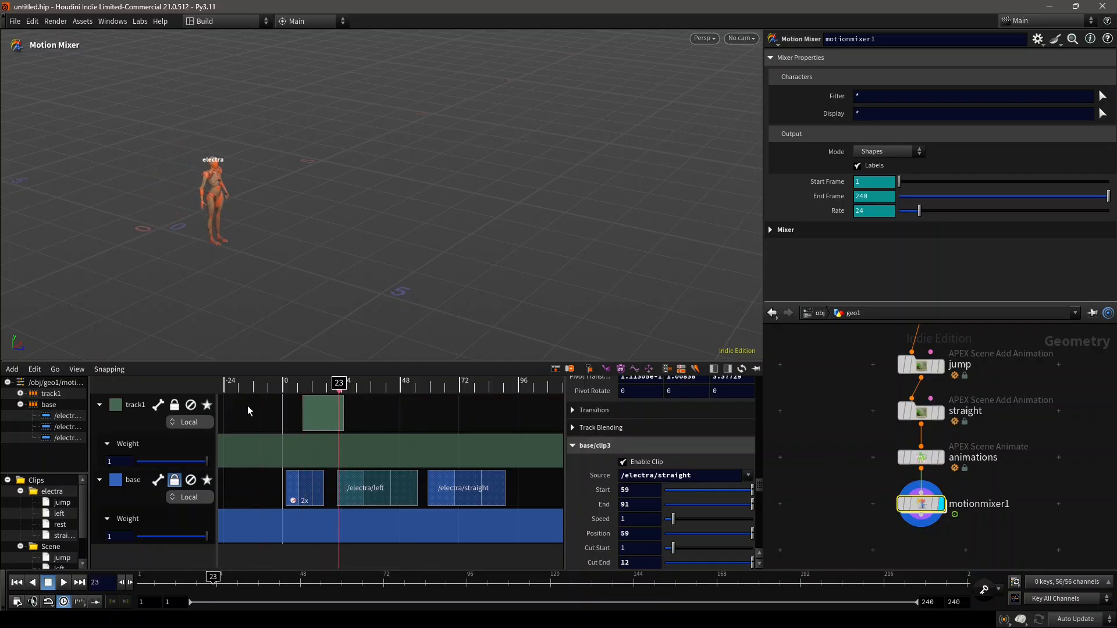
- Rename track1 to jumping
double_click(134, 404)
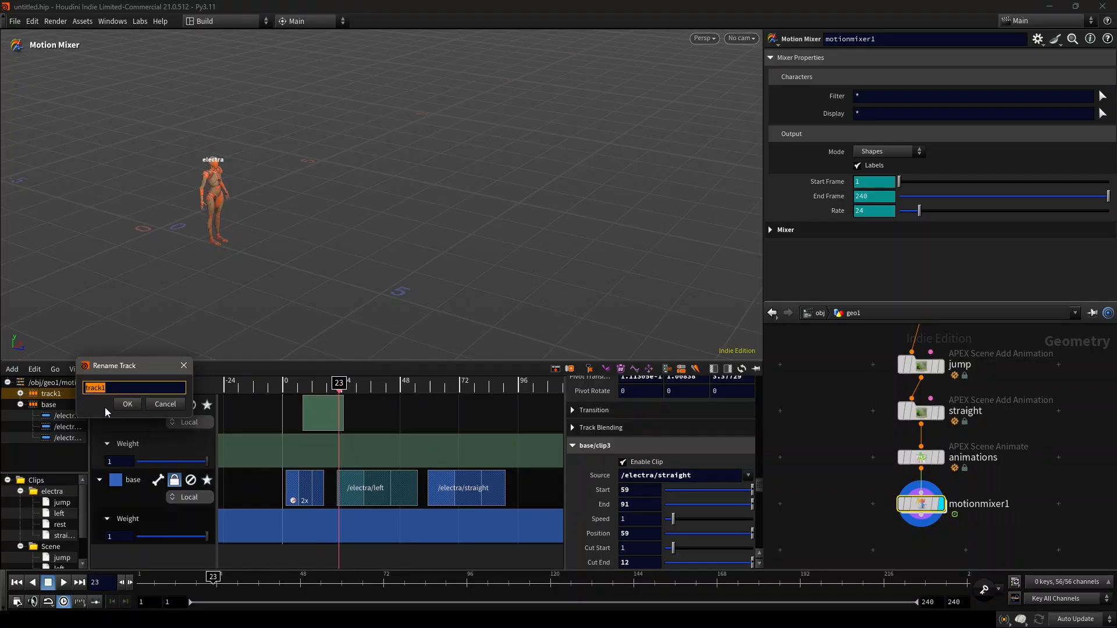
type("jumping")
key("Return")
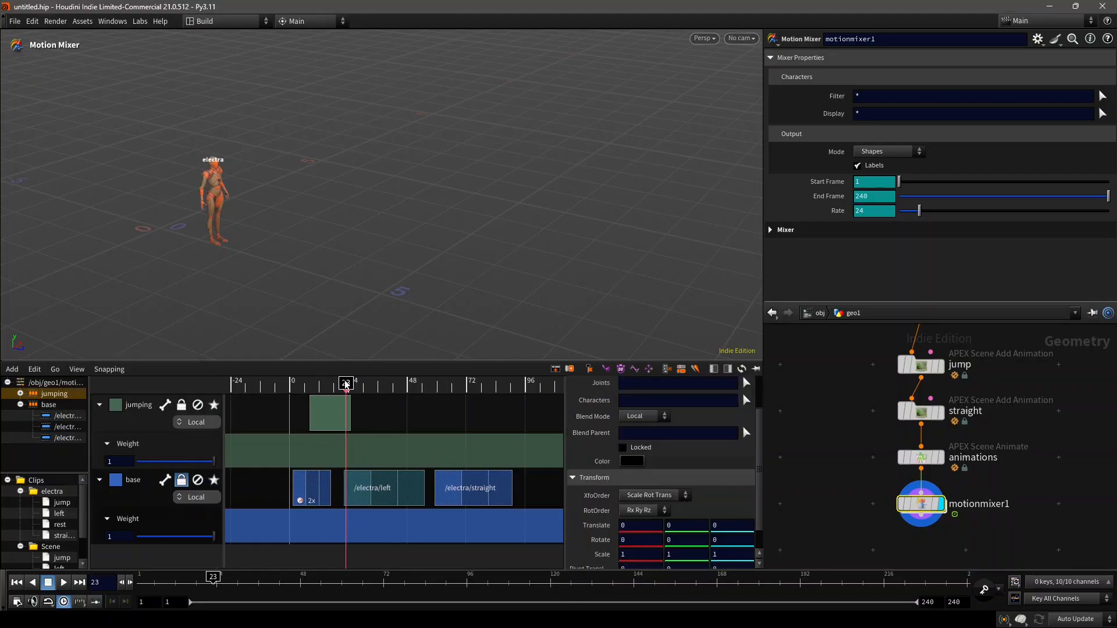
- Move the playhead to frame 10 and shift the jump clip to start at frame 1
left_click(314, 385)
scroll(640, 436, "up", 2)
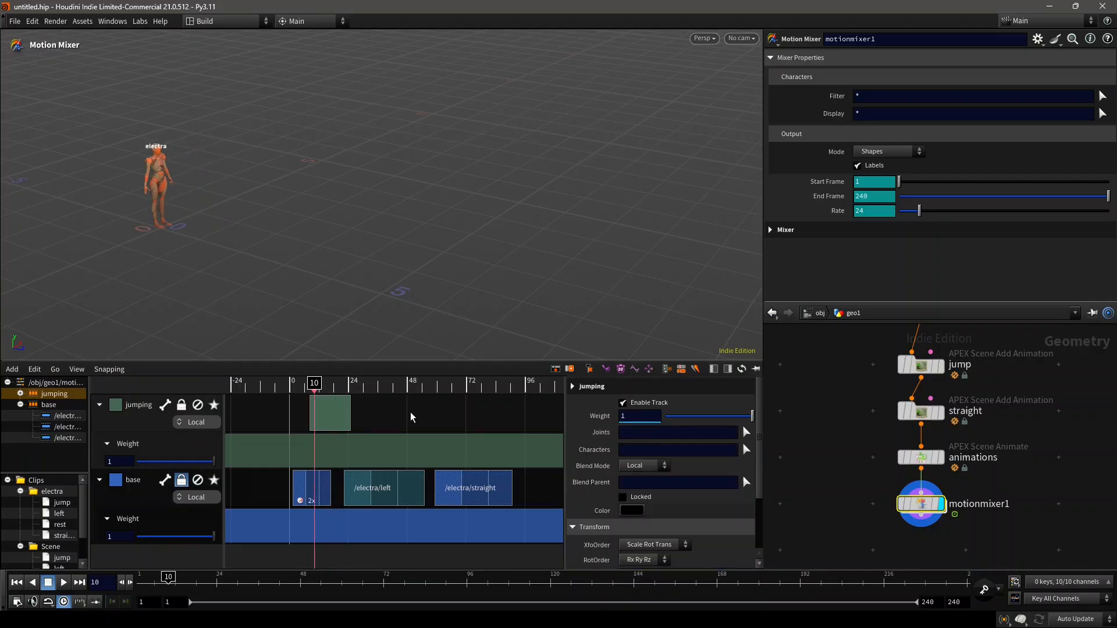
left_click_drag(341, 411, 322, 416)
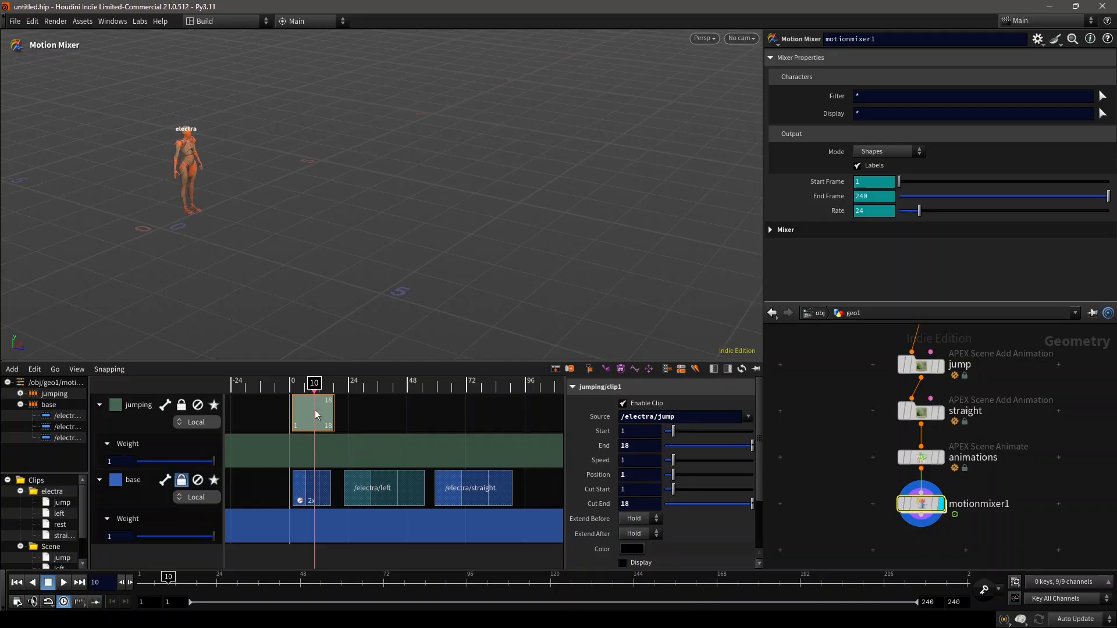
- Set the jump clip's cycle joint to electra's C_cog_ctrl
scroll(658, 447, "down", 3)
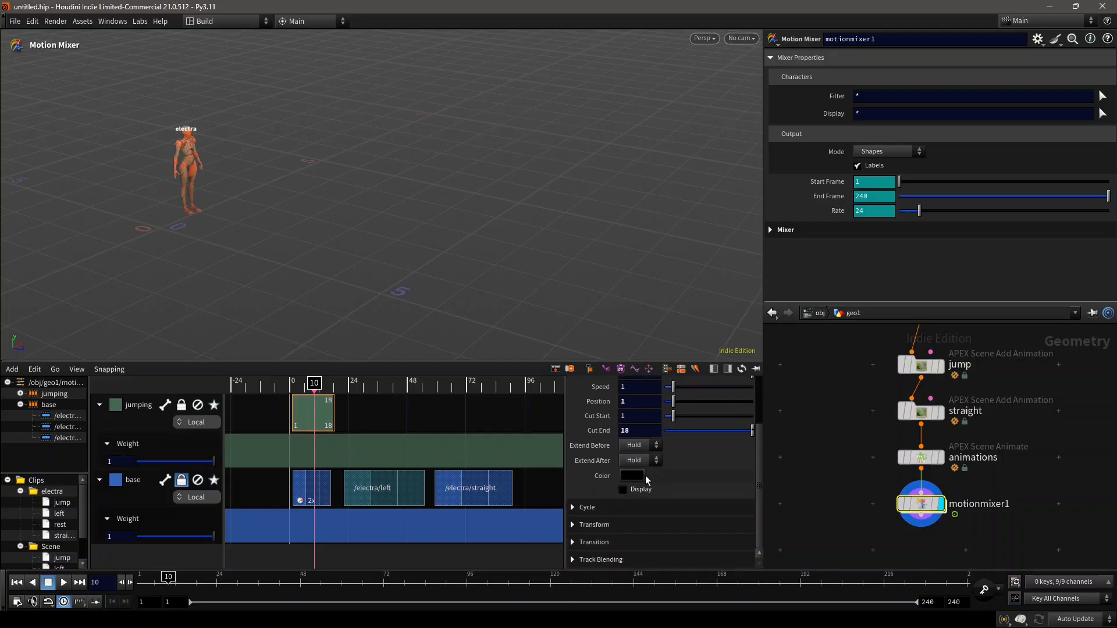
left_click(582, 506)
scroll(658, 501, "down", 3)
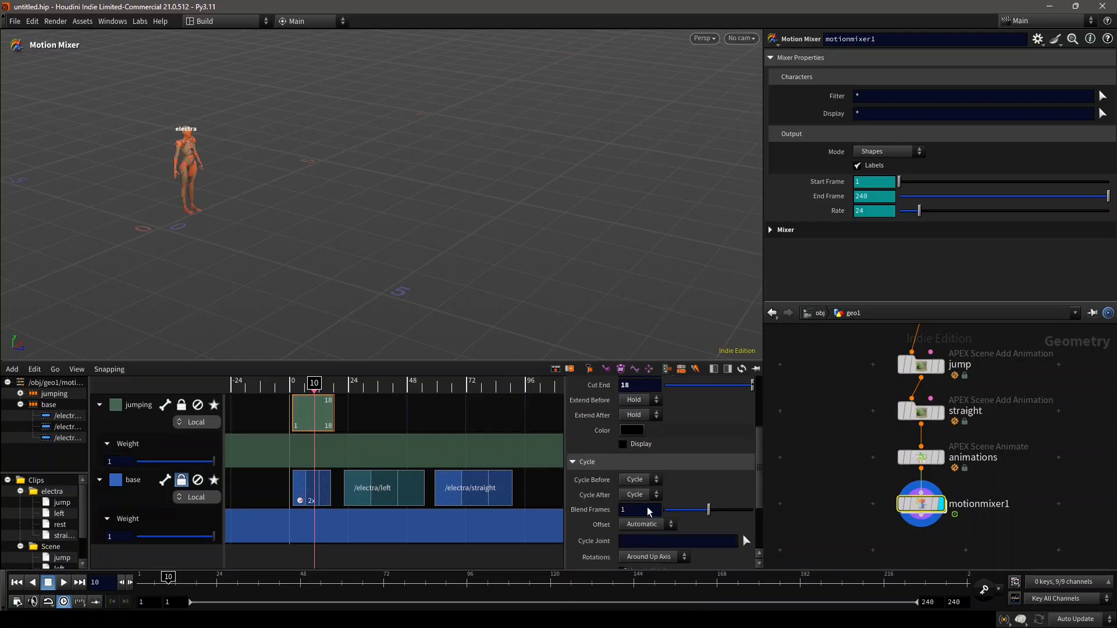
left_click(747, 480)
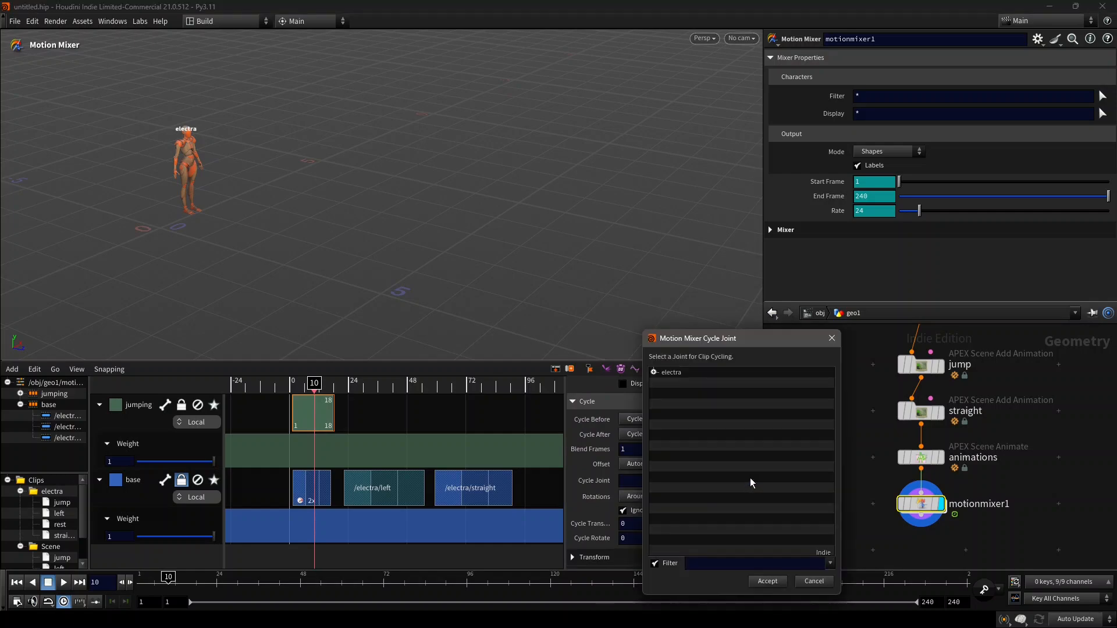
left_click(653, 371)
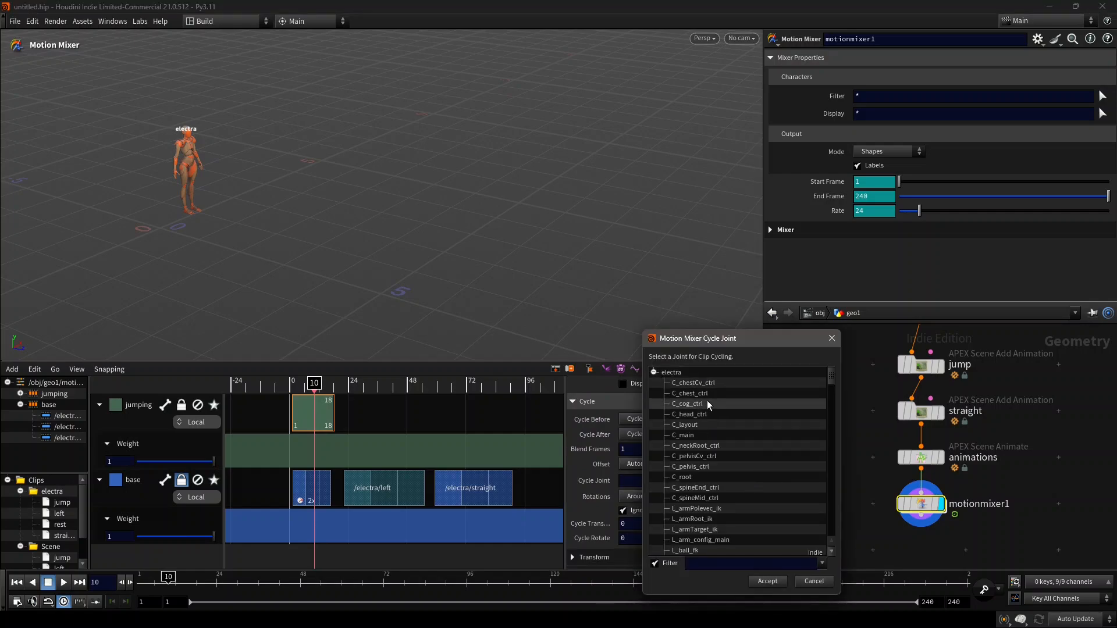
left_click(707, 403)
left_click(771, 582)
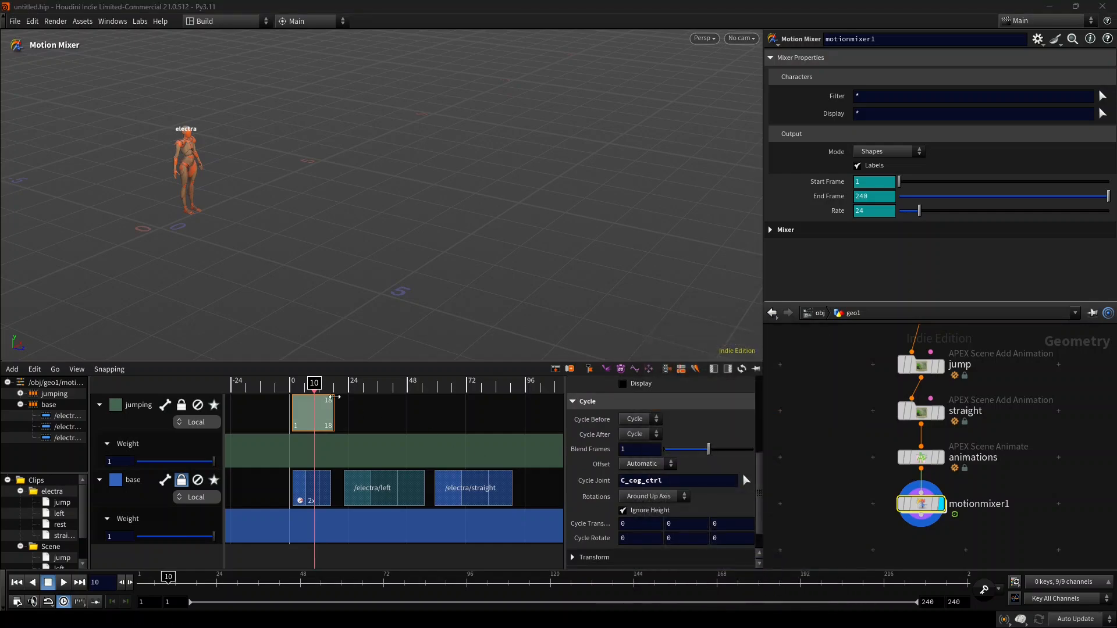
- Extend the cycled jump clip to frame 102, play the animation from frame 1, and return to frame 1
left_click_drag(336, 399, 539, 420)
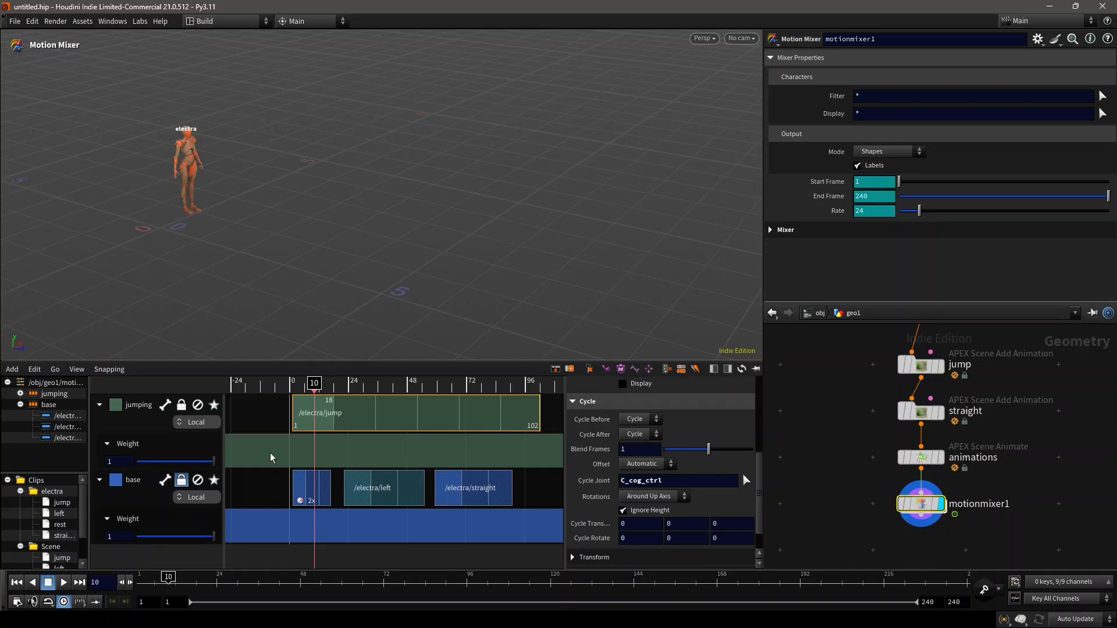
left_click_drag(314, 383, 292, 383)
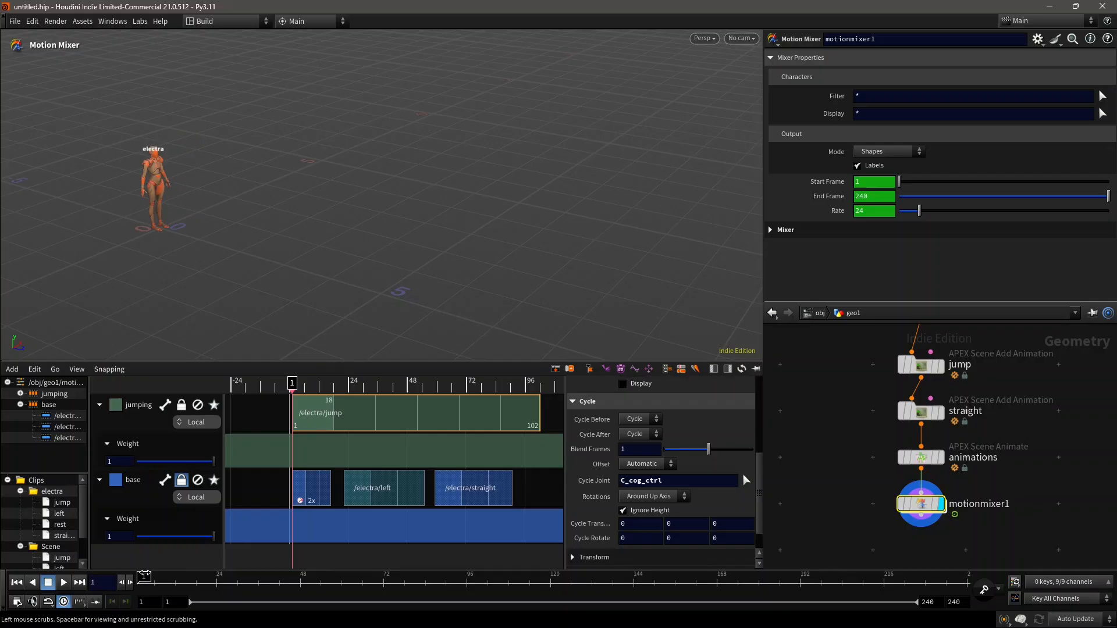
left_click(62, 584)
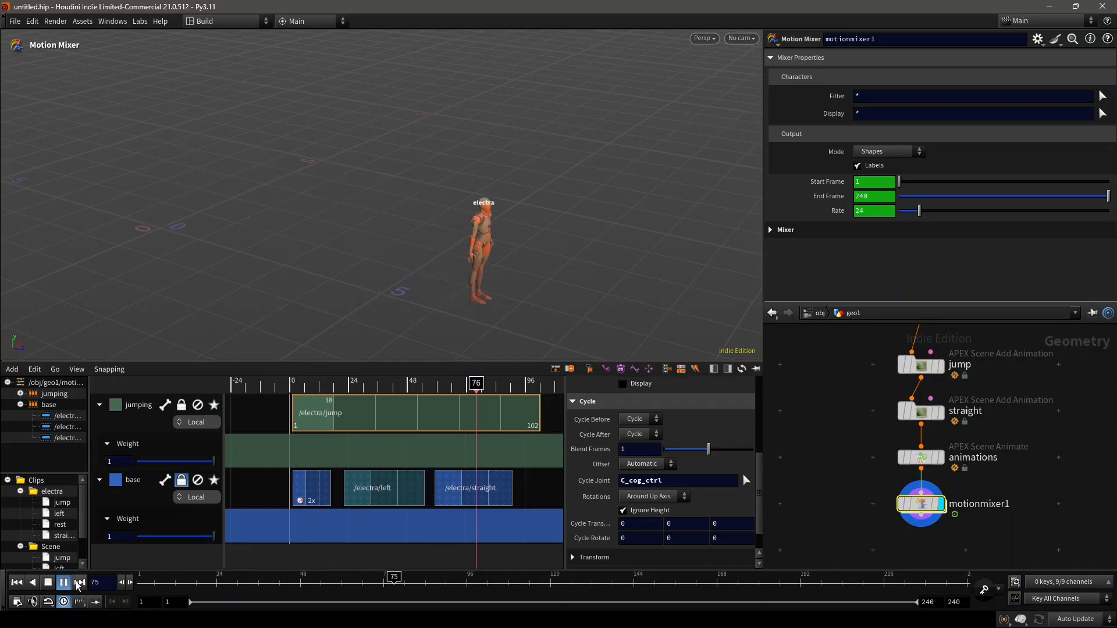
mouse_move(161, 581)
left_mouse_down()
mouse_move(138, 582)
mouse_move(233, 582)
mouse_move(139, 582)
left_mouse_up()
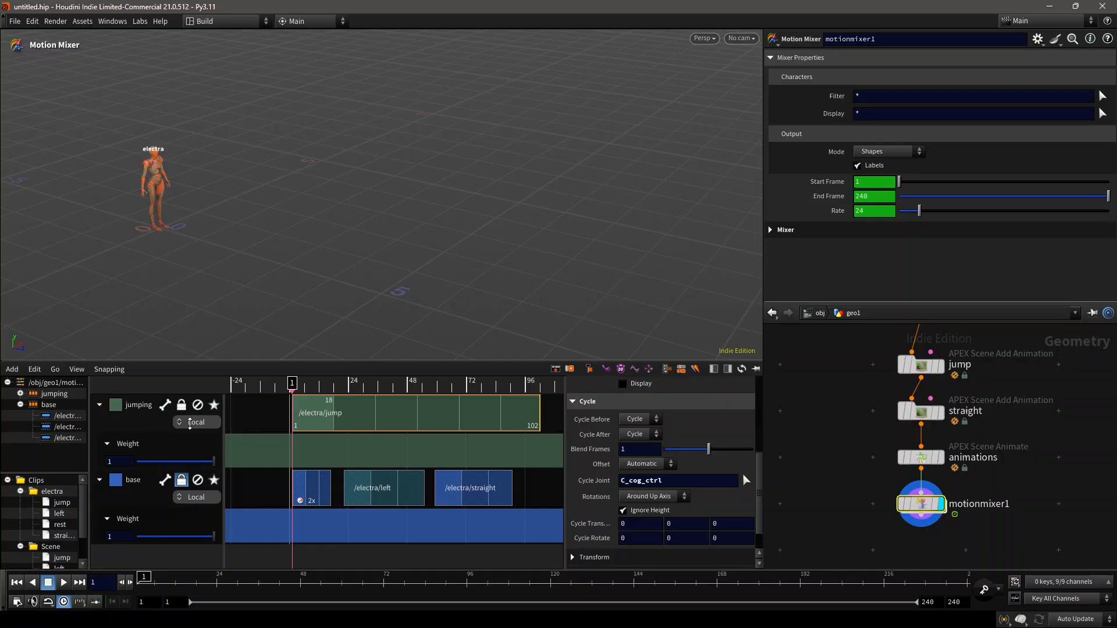
- Review the blend mode options of the jumping track and keep Local
left_click(189, 422)
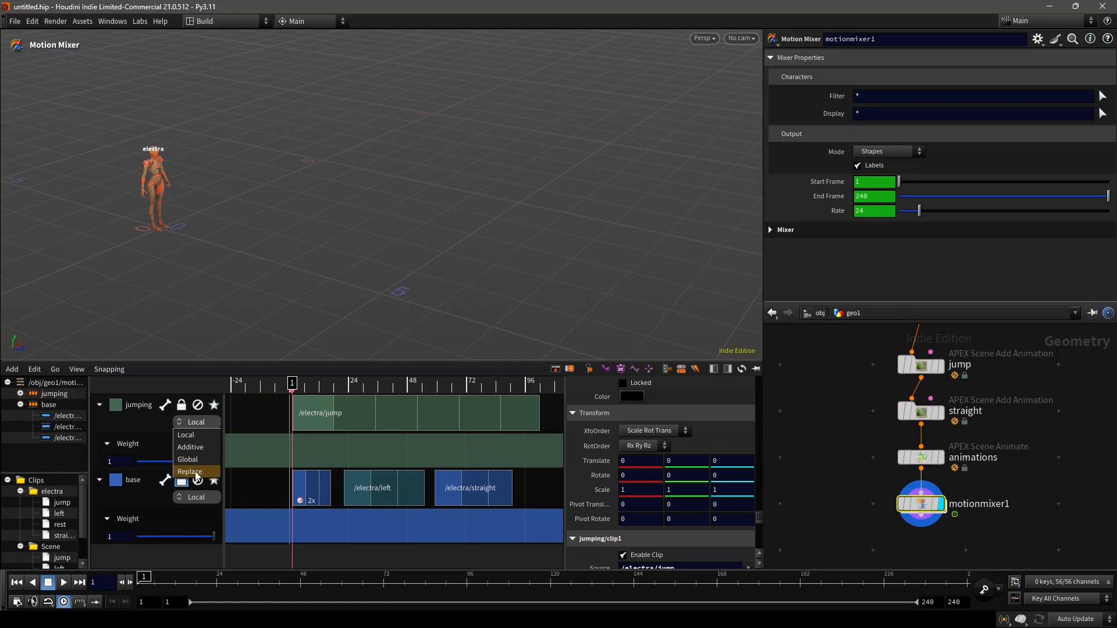
left_click(198, 434)
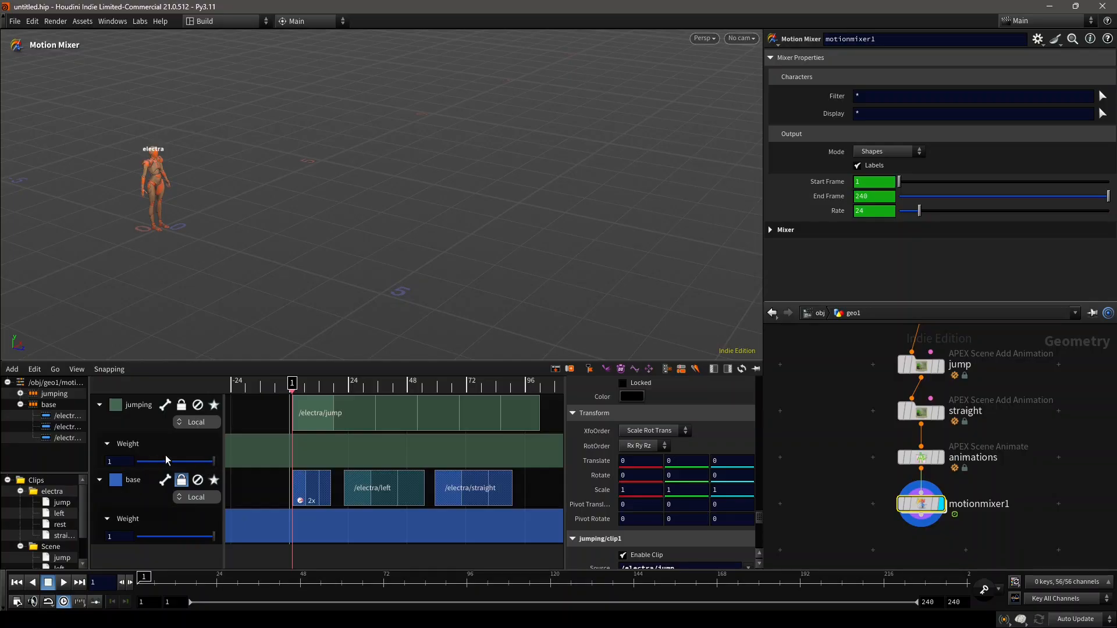
- Preview the jumping track at weight 0.515 up to frame 88, and lower its weight to 0.369
left_click_drag(211, 462, 178, 464)
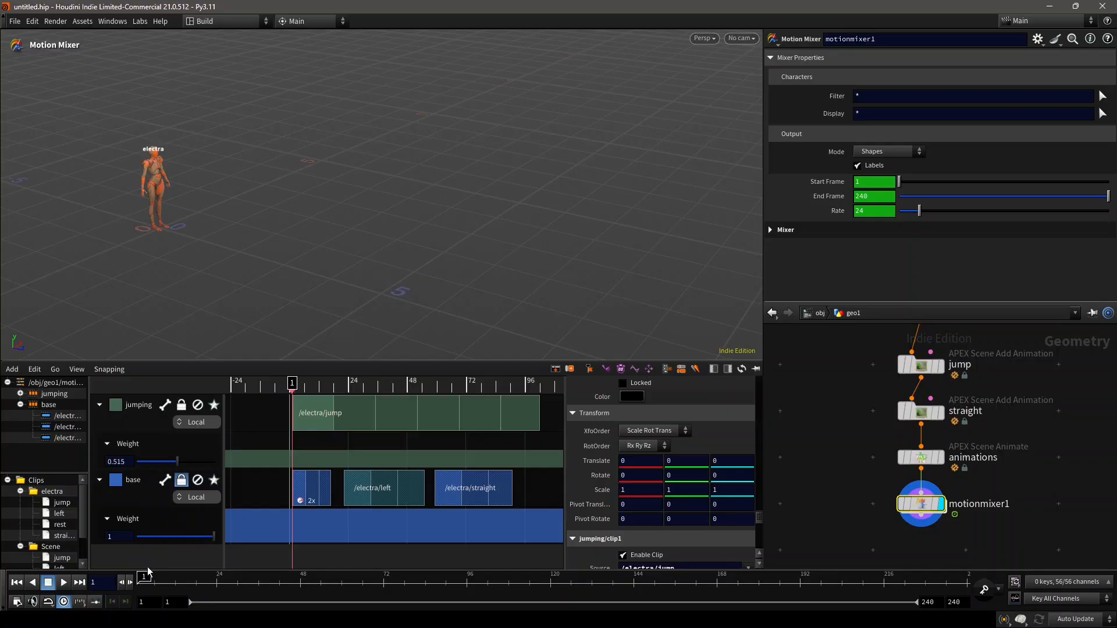
left_click(64, 583)
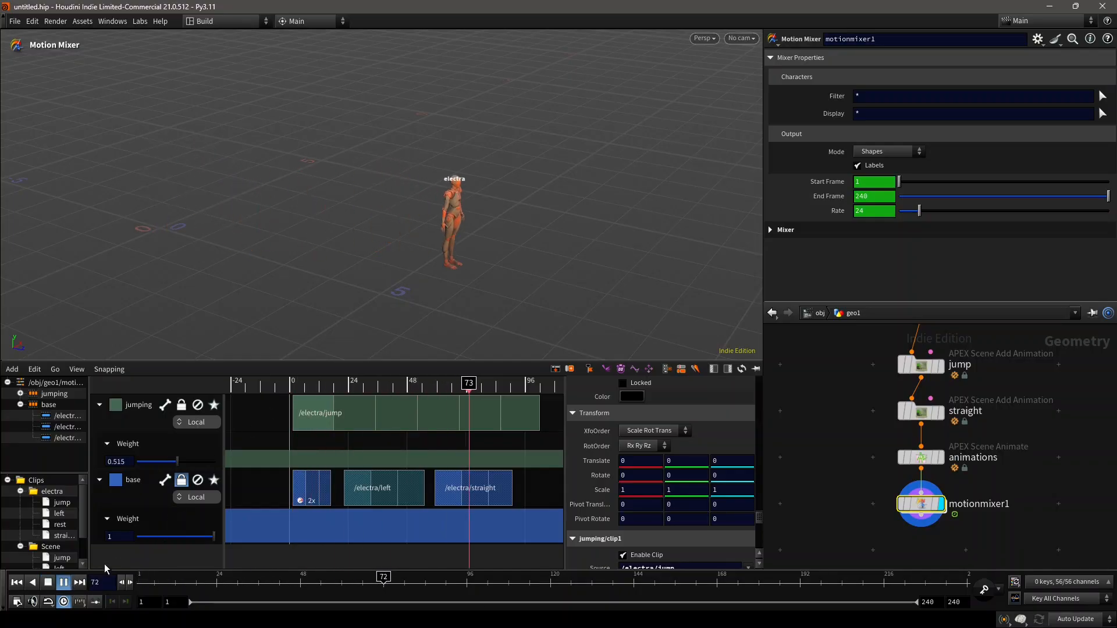
left_click_drag(154, 574, 439, 582)
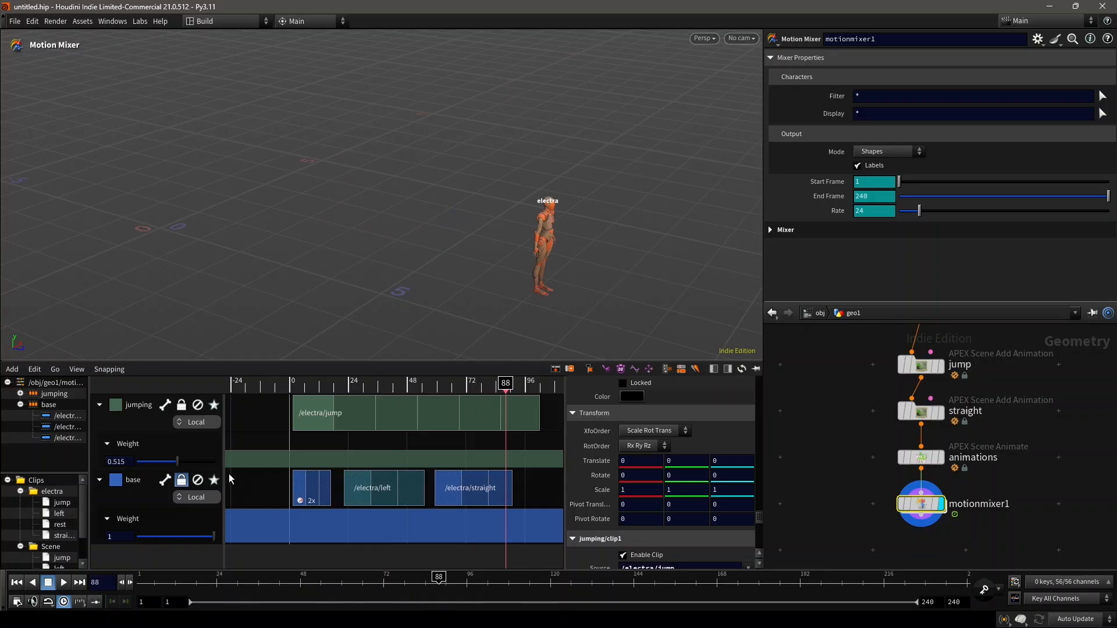
left_click(166, 463)
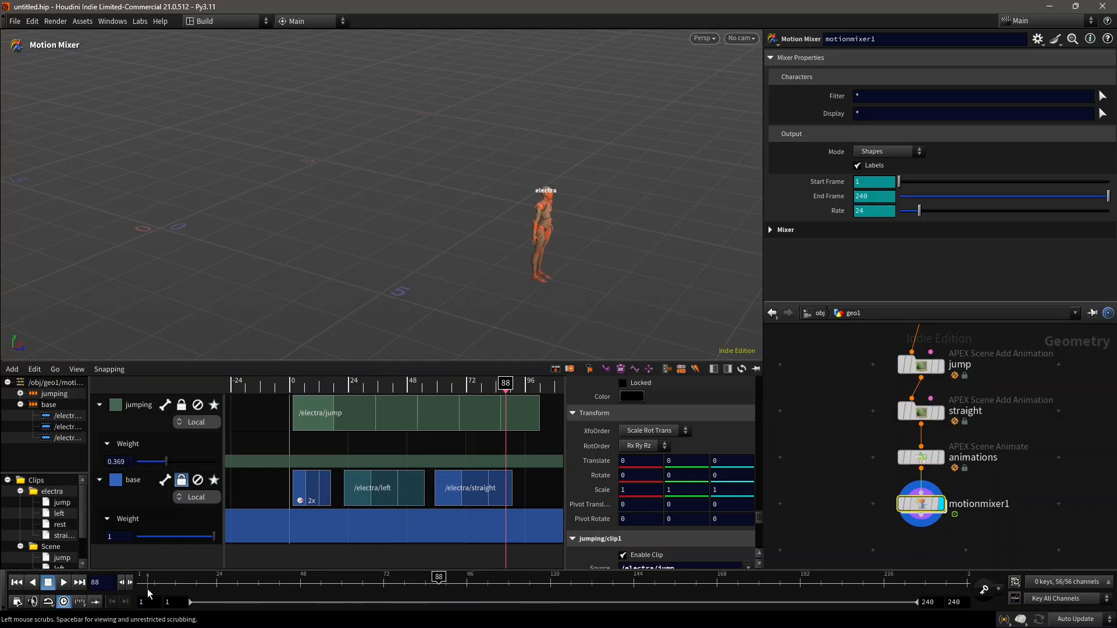
- Lower the jumping track's weight to 0, preview the animation up to frame 79, and raise the weight to 1
left_click_drag(147, 585, 128, 582)
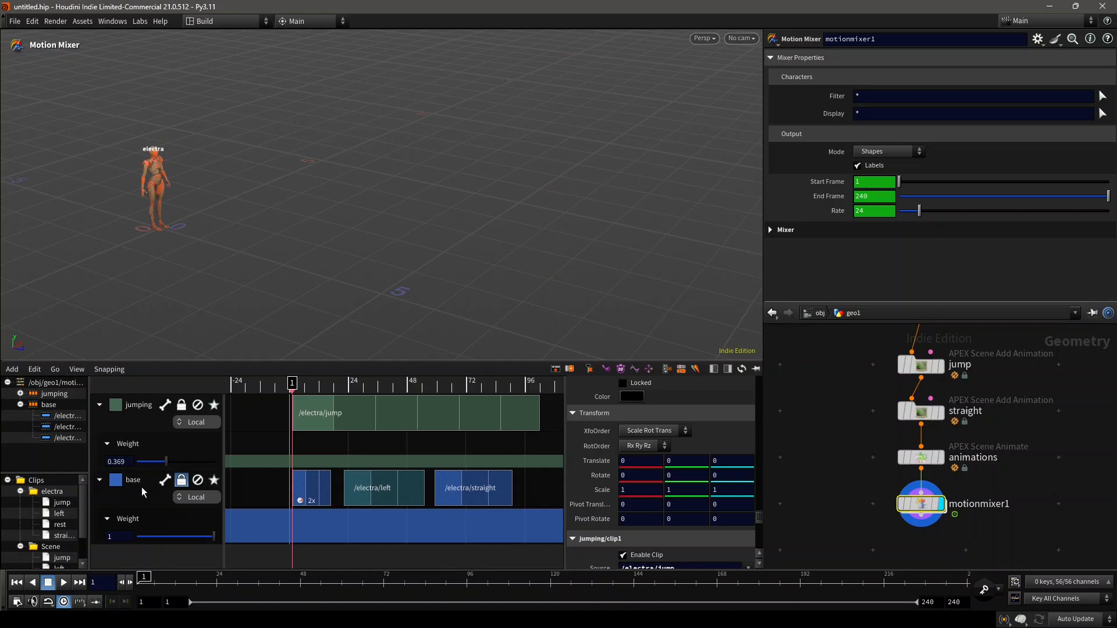
left_click_drag(149, 582, 438, 575)
left_click_drag(160, 459, 92, 469)
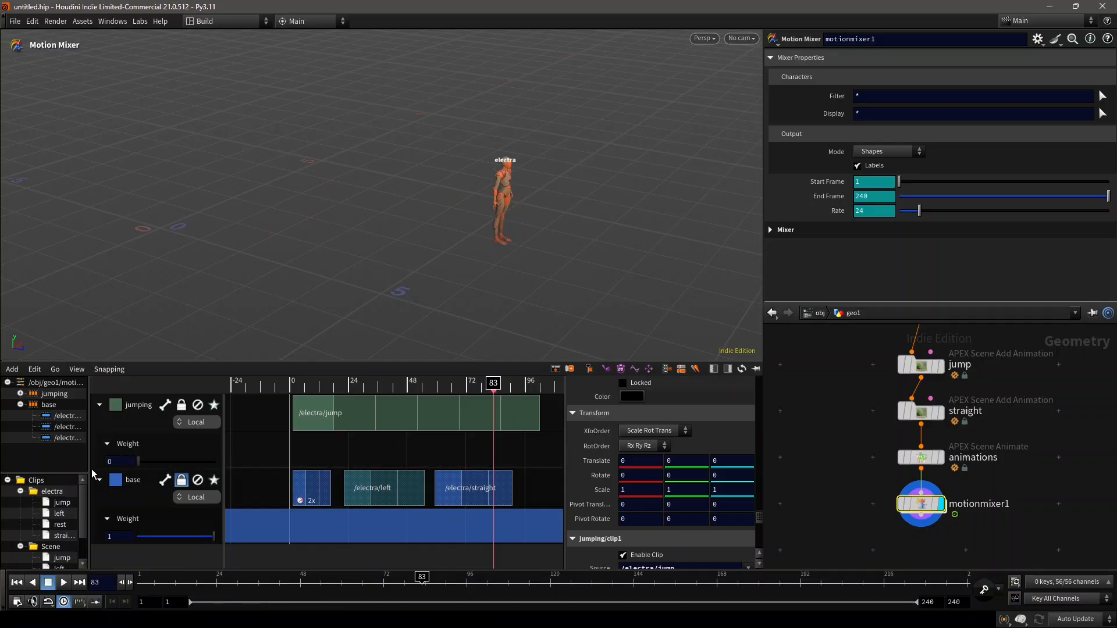
mouse_move(157, 576)
left_mouse_down()
mouse_move(187, 576)
mouse_move(141, 576)
left_mouse_up()
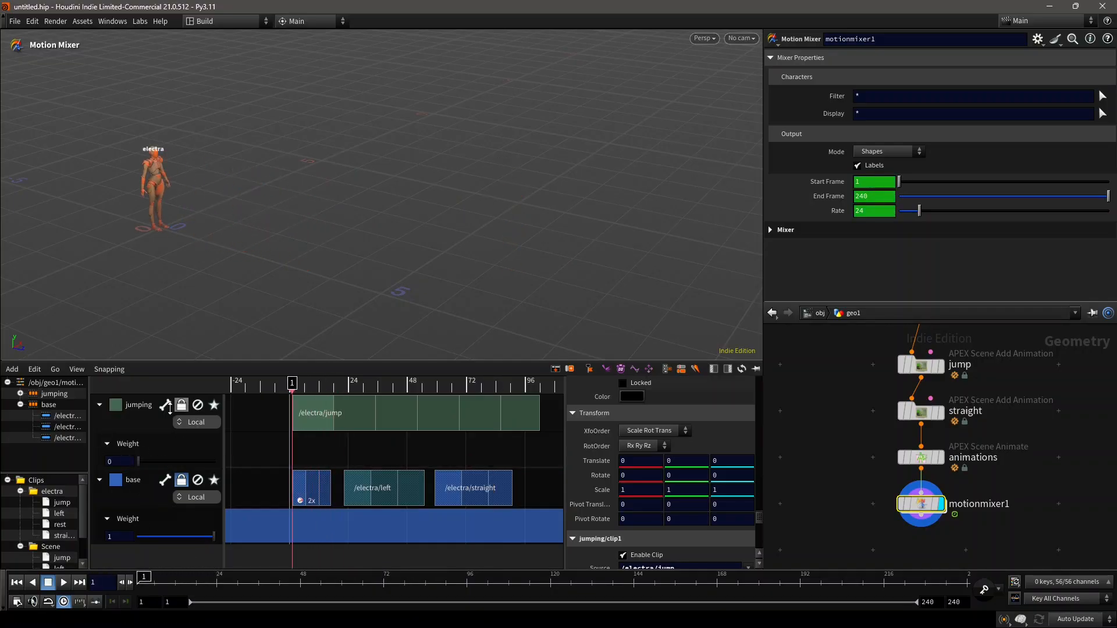
left_click_drag(146, 576, 423, 575)
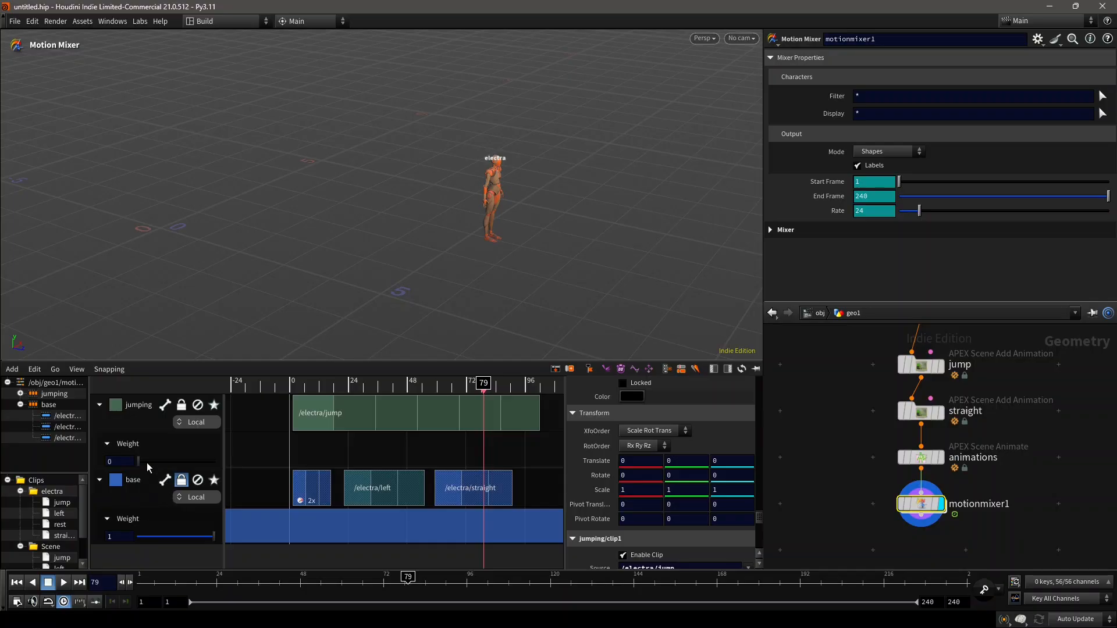
left_click_drag(152, 462, 232, 459)
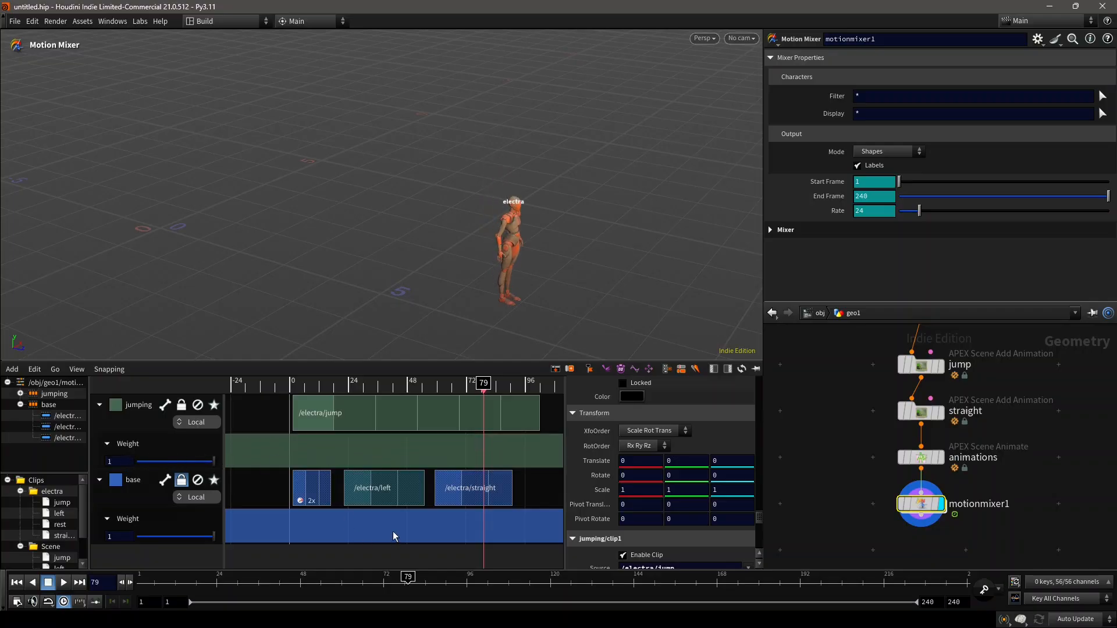
- Key the jumping track's weight at 1 on frame 25 and lower it to 0.381 on frame 34
middle_click_drag(434, 442, 392, 448)
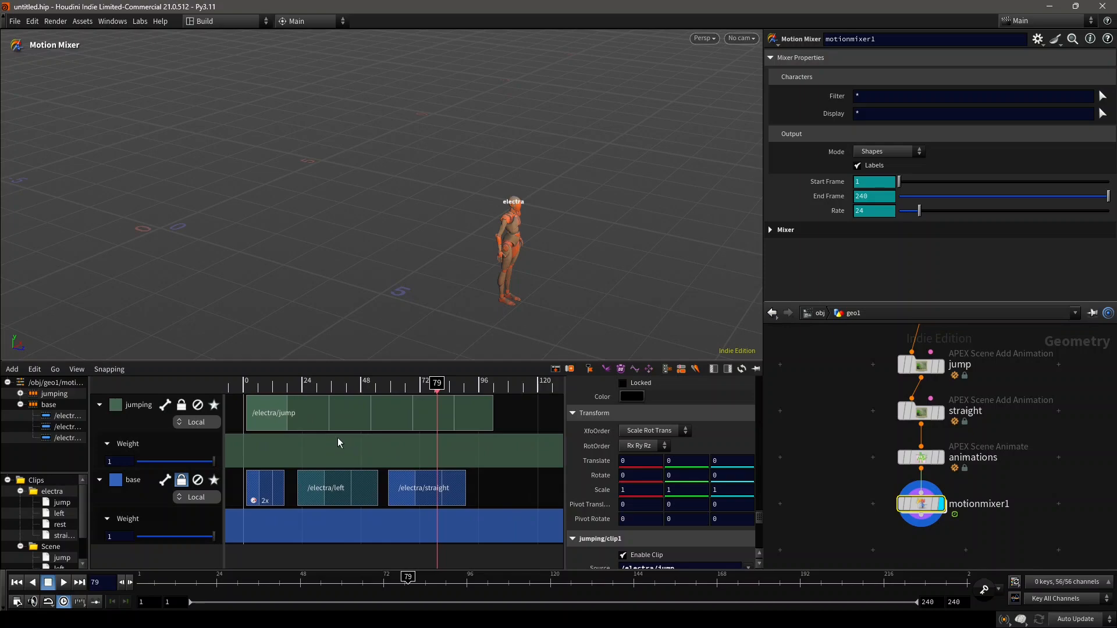
left_click(304, 434)
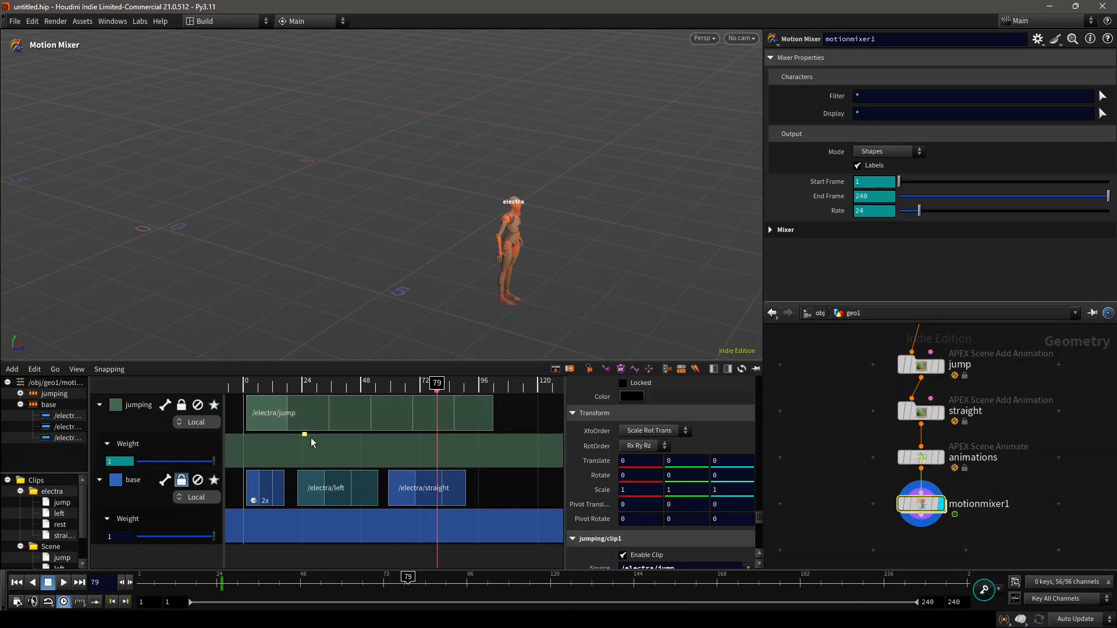
left_click_drag(305, 386, 304, 388)
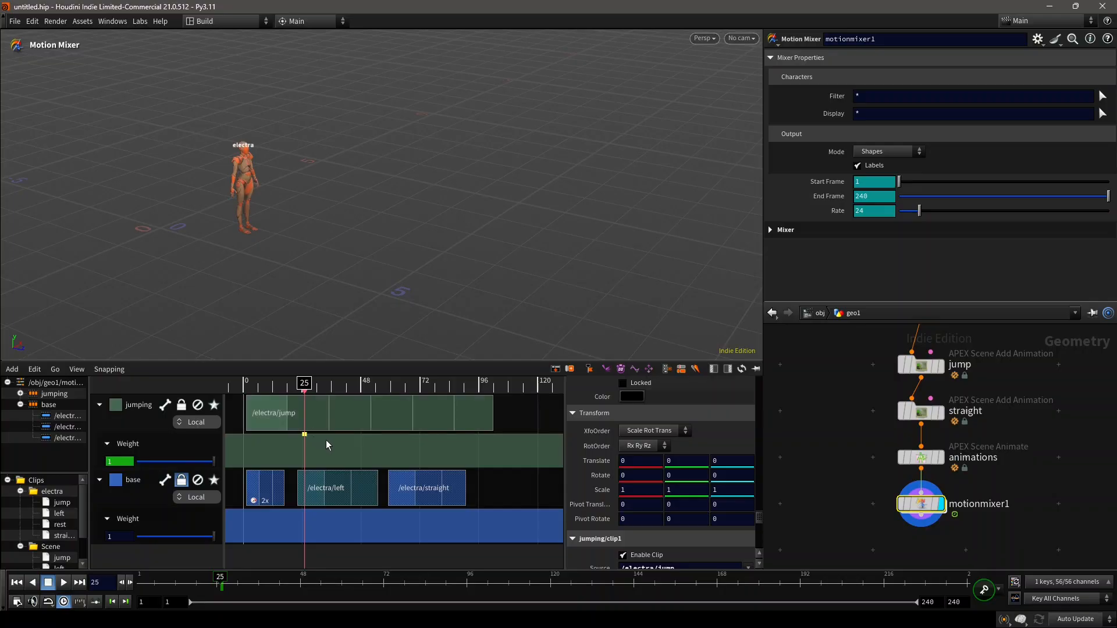
left_click_drag(325, 441, 327, 454)
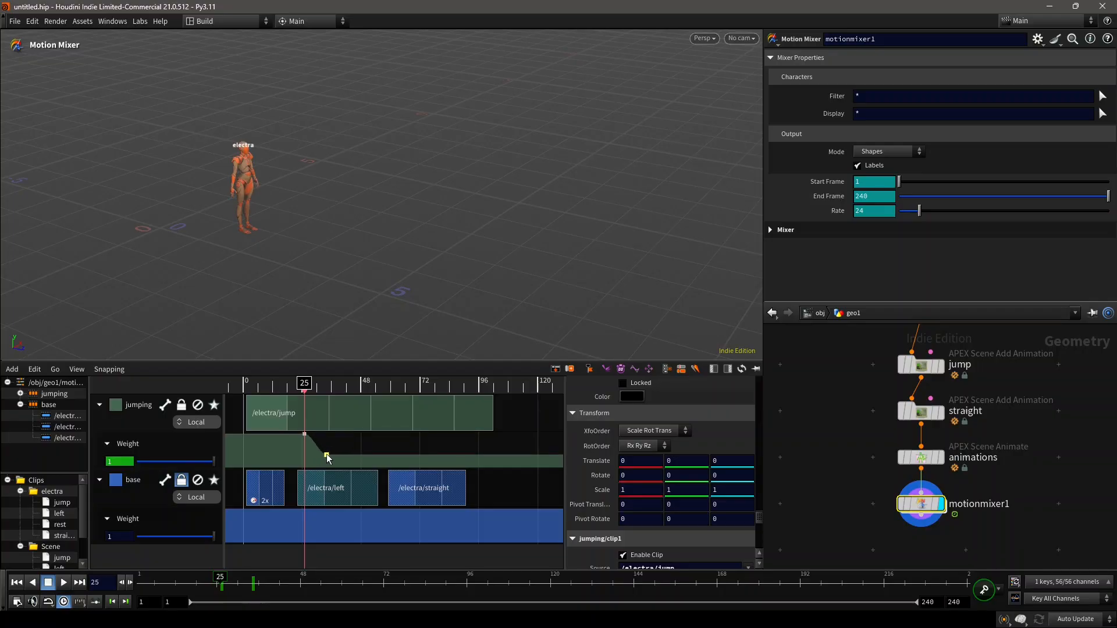
left_click_drag(305, 385, 326, 385)
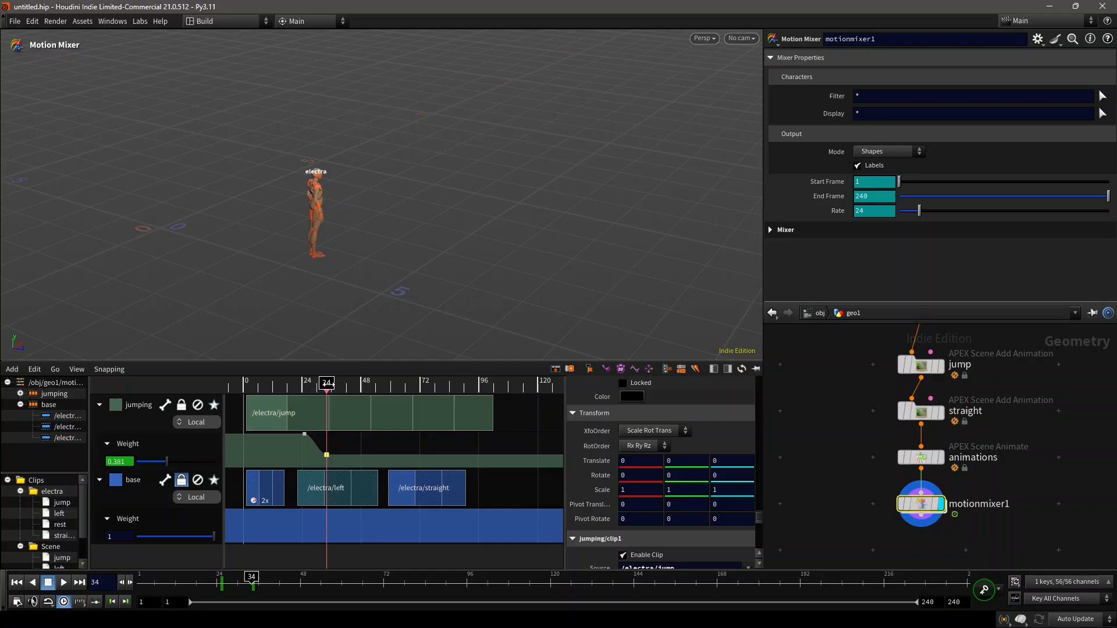
- Add jumping weight keys of about 0.72 near frame 50 and about 0.58 near frame 10, and preview up to frame 94
double_click(360, 451)
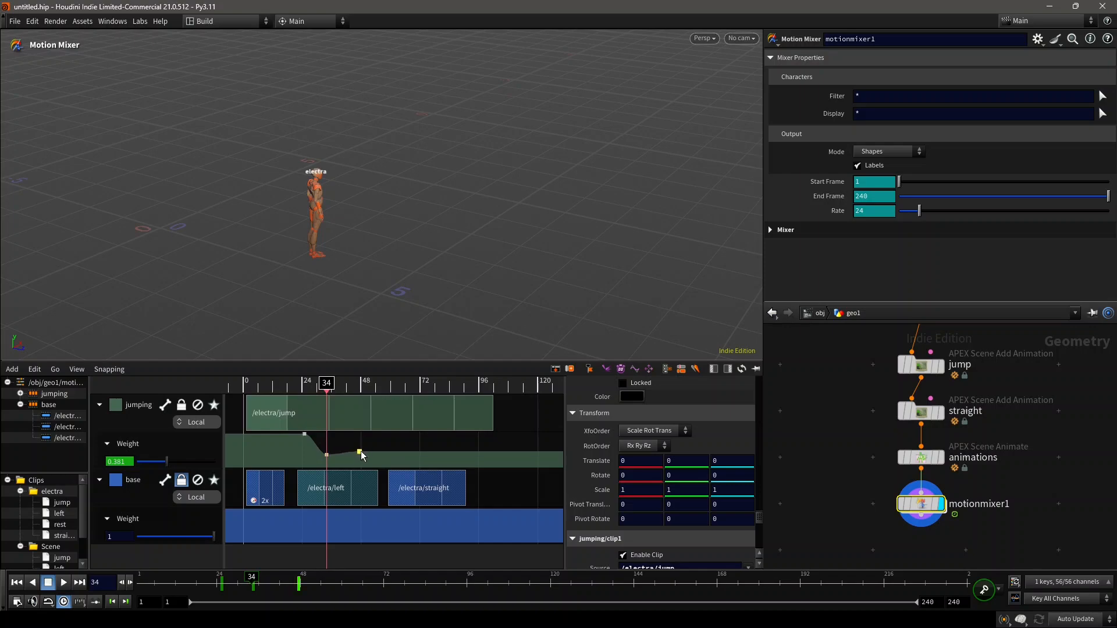
left_click_drag(360, 450, 366, 443)
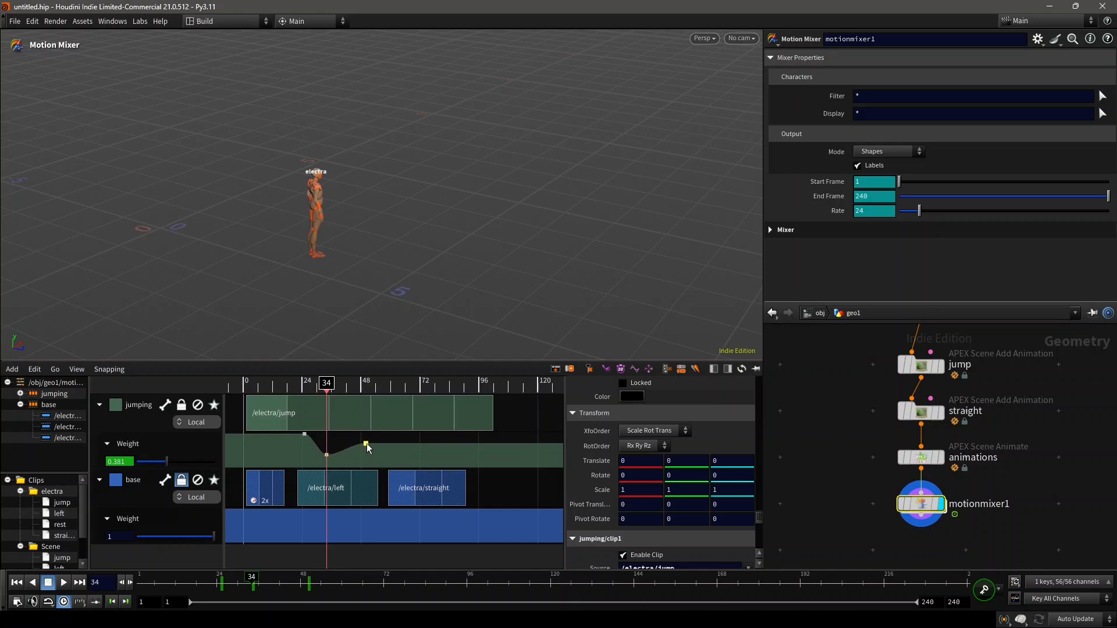
double_click(277, 436)
left_click_drag(277, 437, 269, 448)
left_click_drag(295, 391, 473, 427)
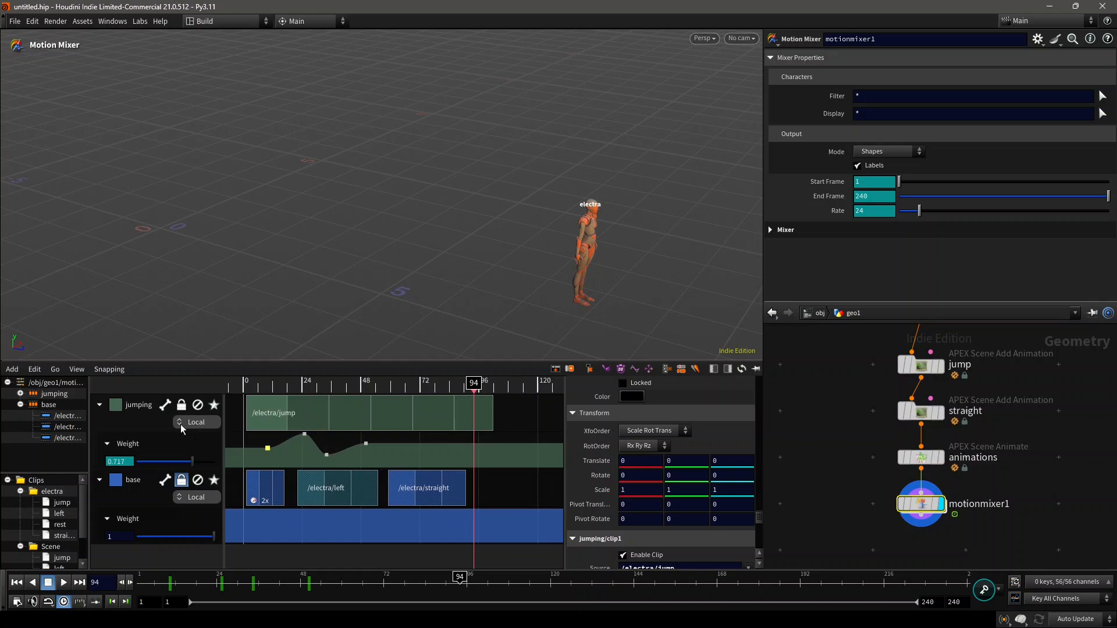
- Switch the jumping track's blend mode to Global and preview the result by scrubbing to frame 59
left_click(194, 423)
left_click(200, 460)
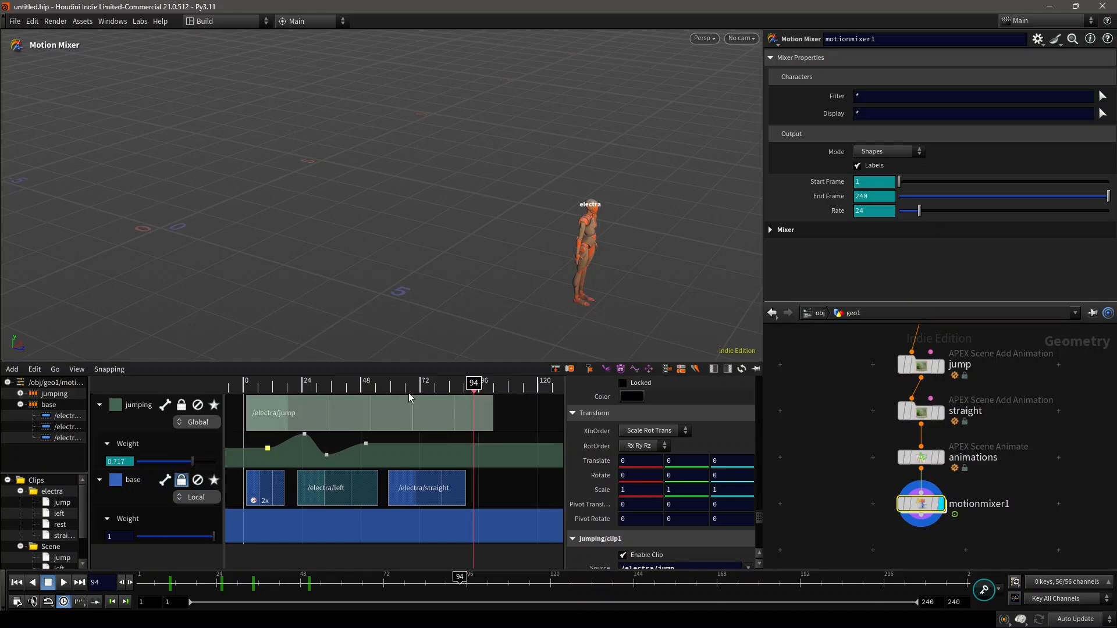
left_click_drag(408, 393, 388, 401)
- Change the jumping track's blend mode to Additive and scrub back to frame 28 to preview it
left_click(192, 422)
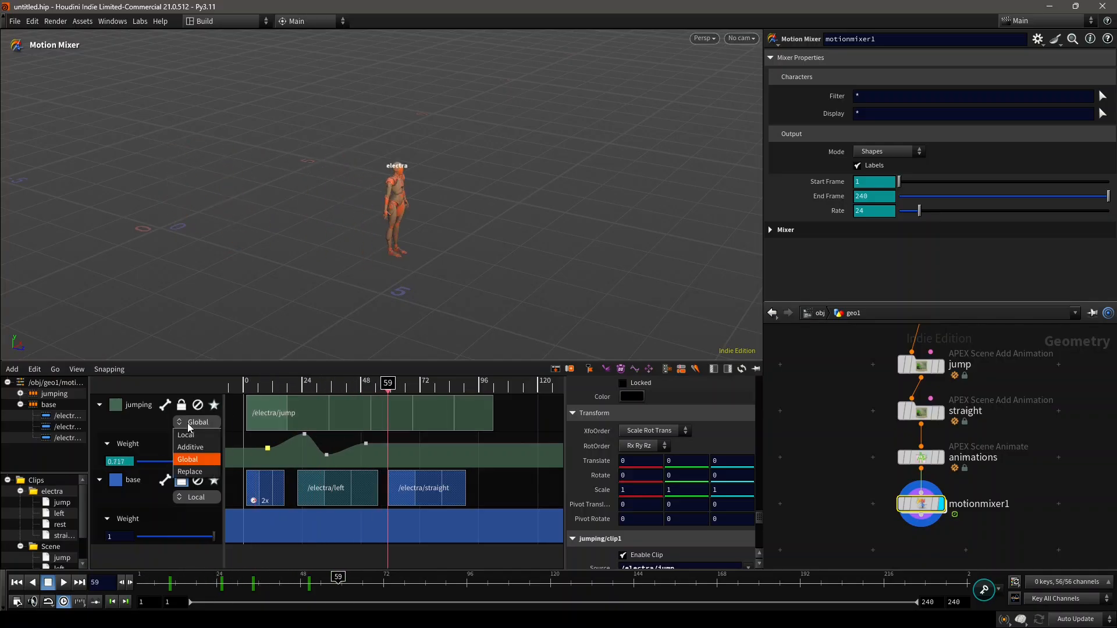
left_click(191, 446)
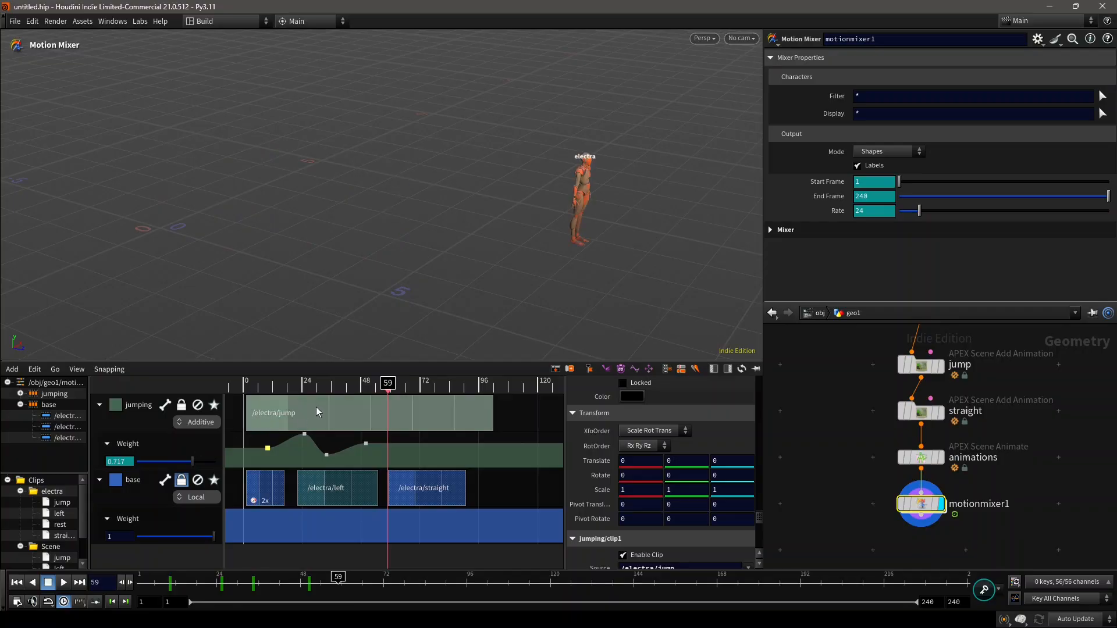
left_click_drag(315, 387, 365, 393)
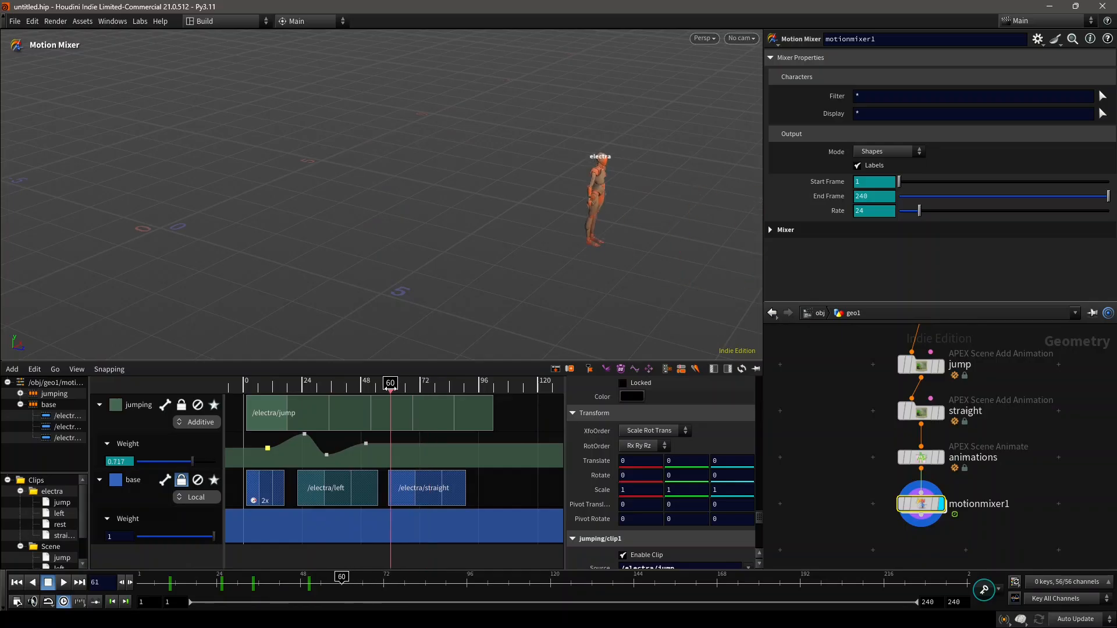
left_click_drag(314, 388, 311, 389)
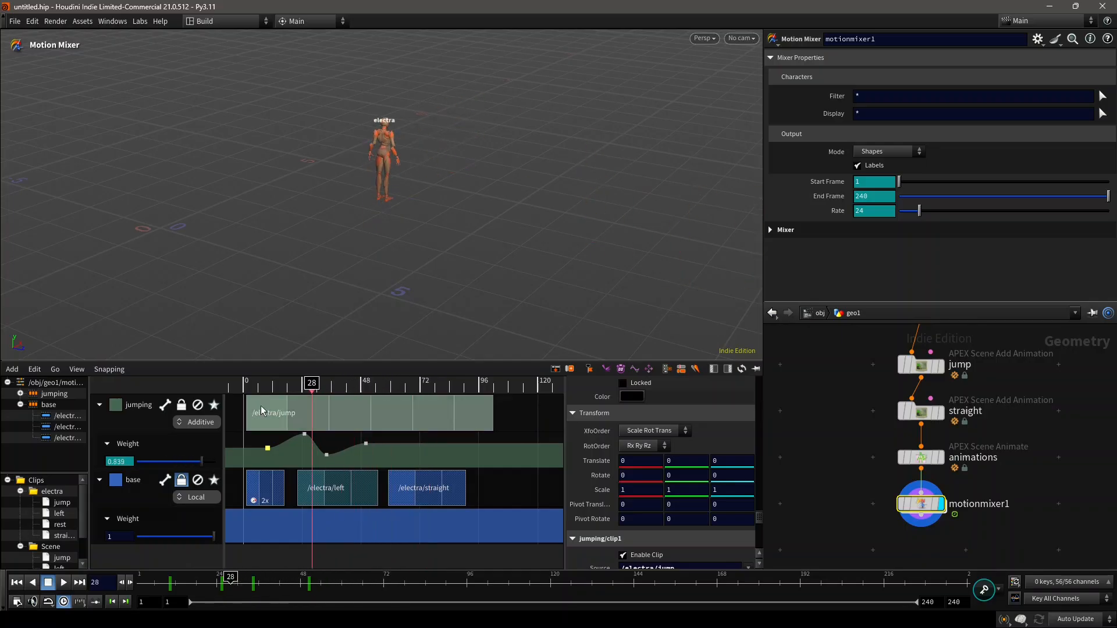
- Set the jumping track's blend mode to Replace and preview the animation up to frame 87
left_click(204, 423)
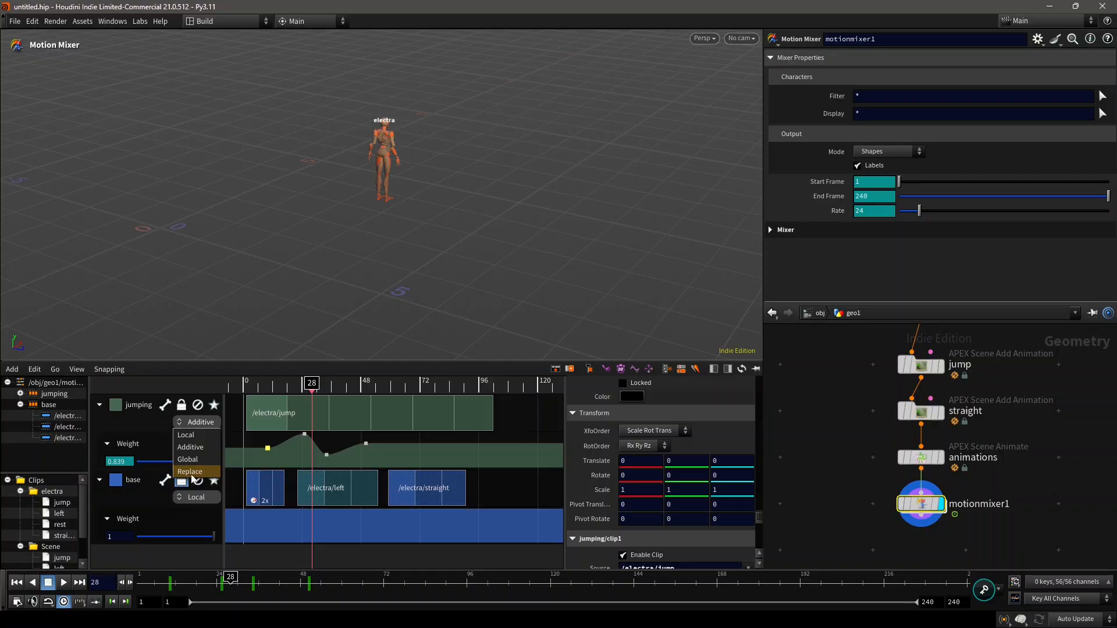
left_click(192, 472)
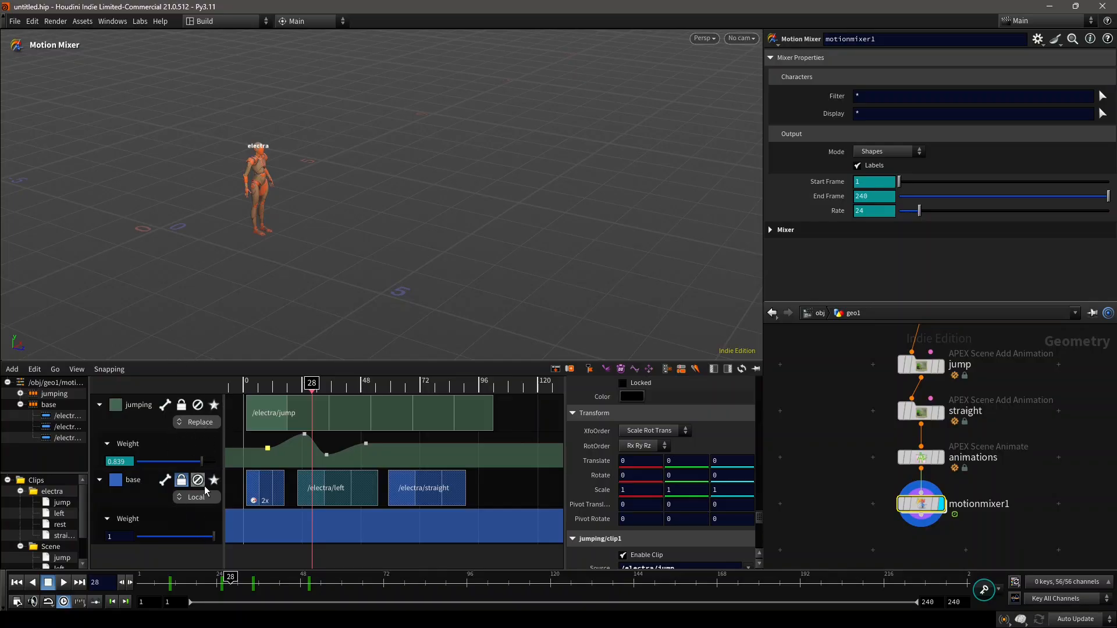
left_click_drag(313, 390, 456, 382)
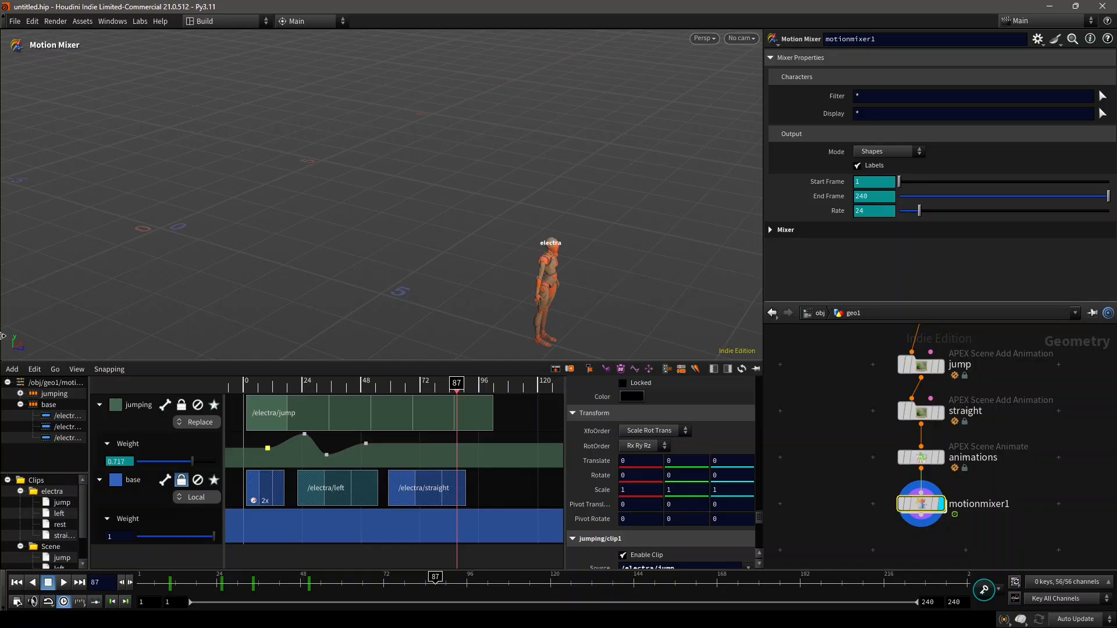
- Select the jumping track, inspect electra's joints in its track filter, and close the filter without choosing any
left_click(149, 427)
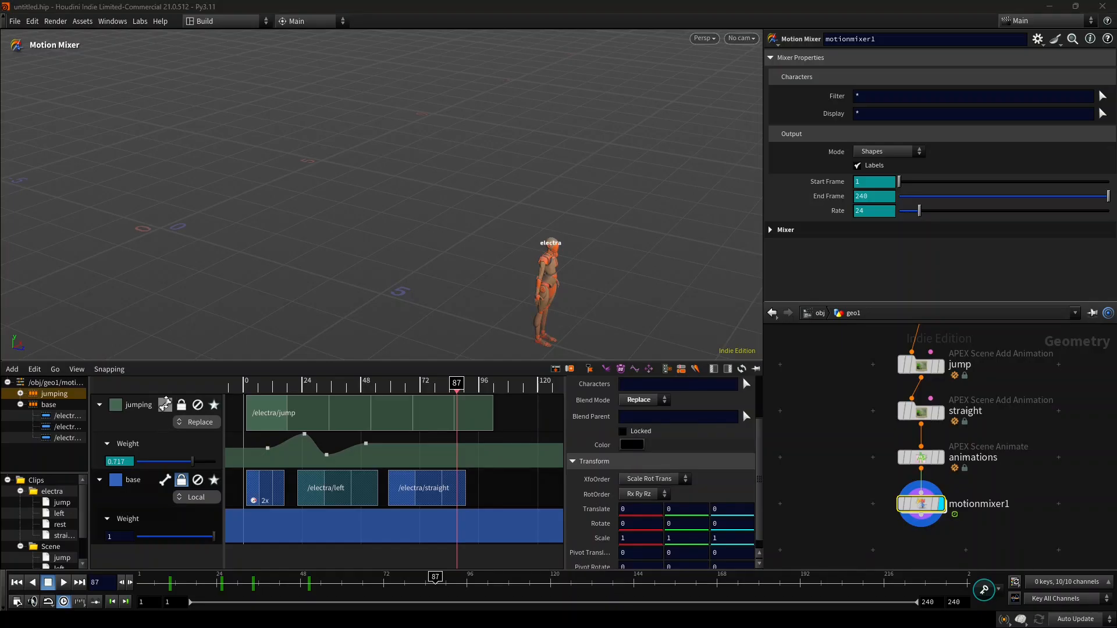
left_click(165, 404)
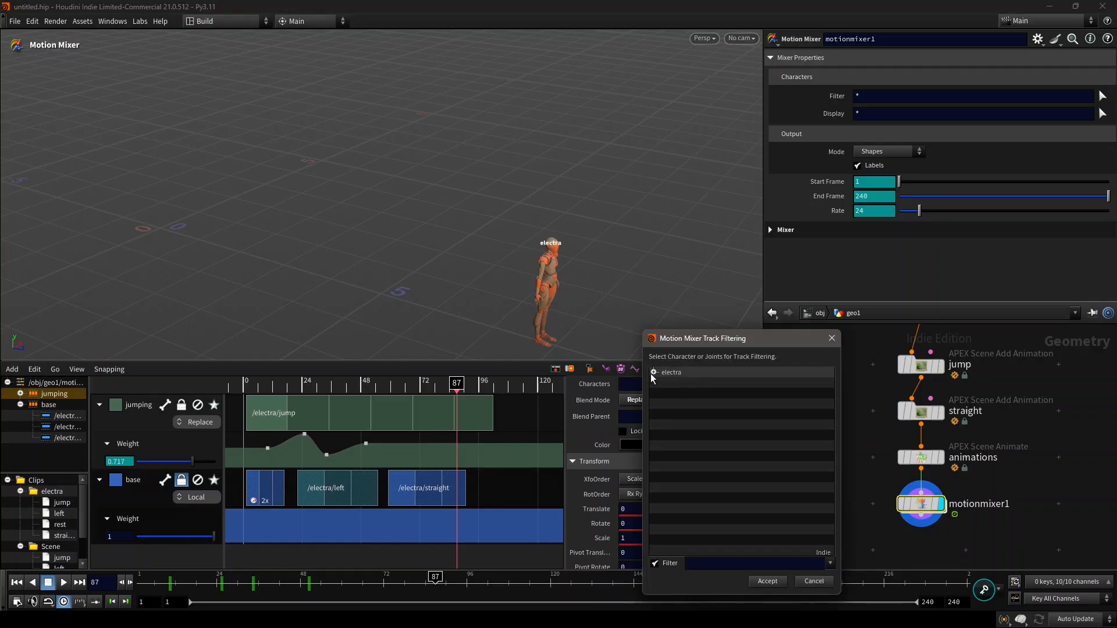
left_click(654, 372)
left_click(832, 337)
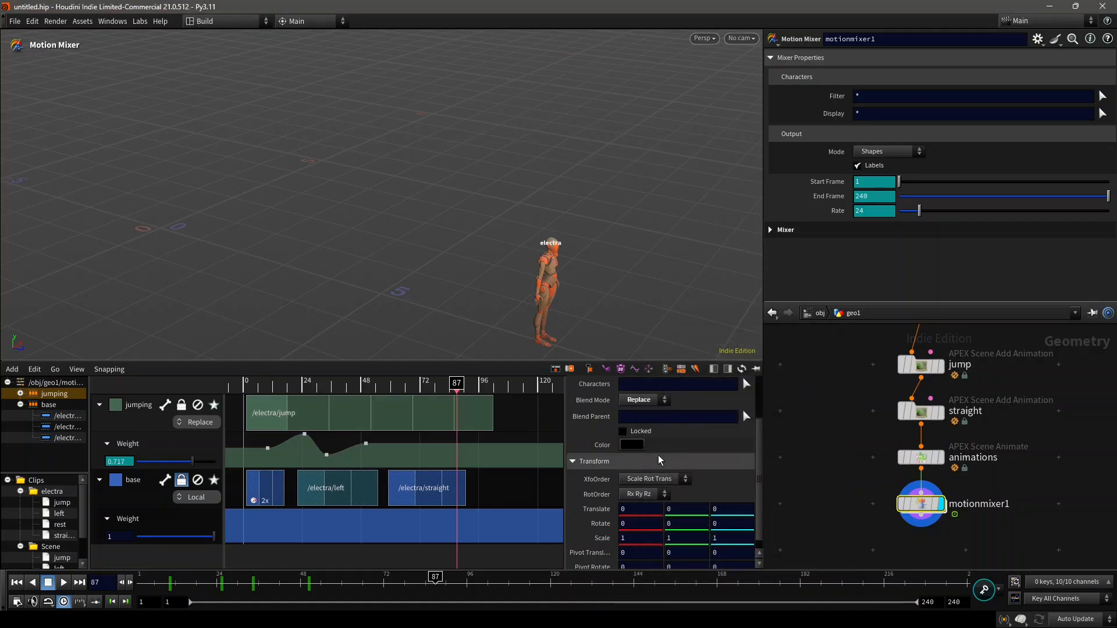
- Reopen the jumping track's joint filter and pick electra's C_pelvis_ctrl
scroll(671, 465, "up", 2)
scroll(672, 465, "up", 1)
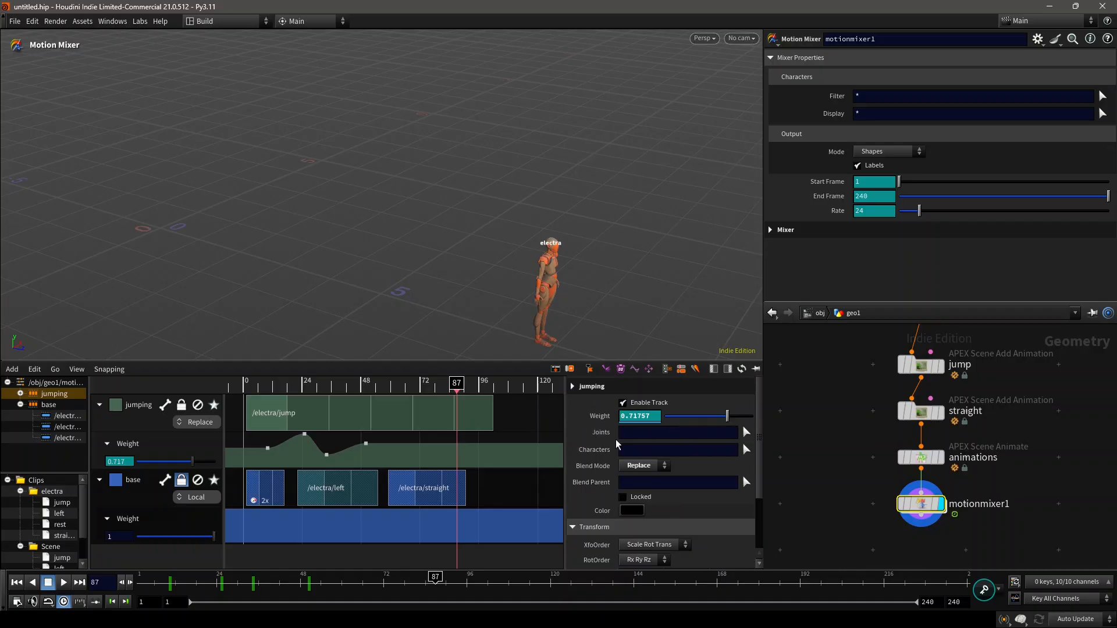
left_click(746, 431)
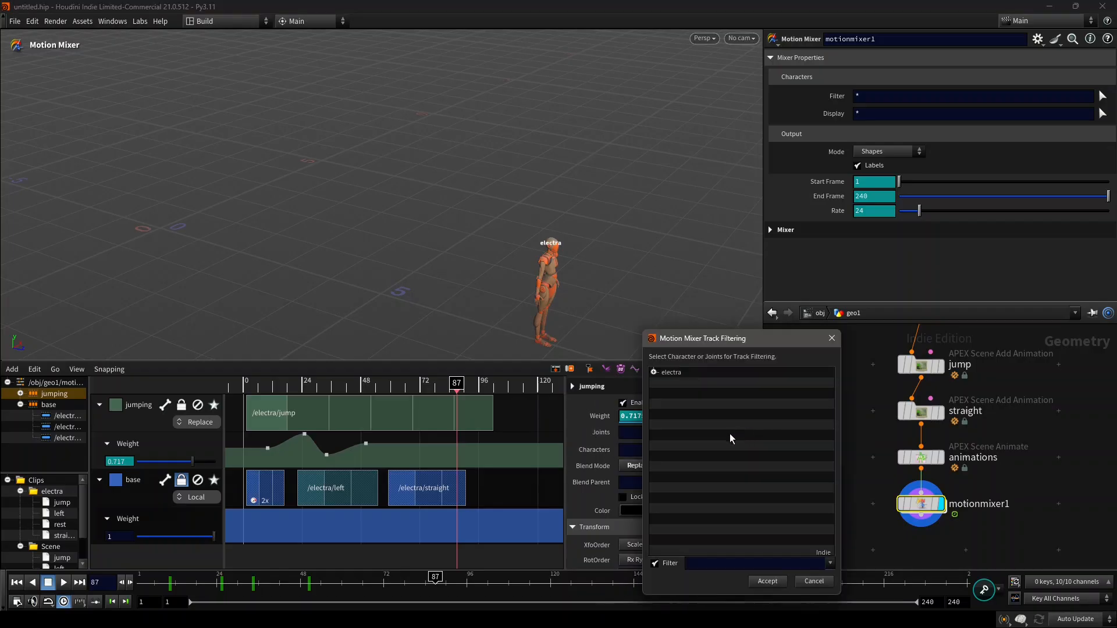
left_click(654, 372)
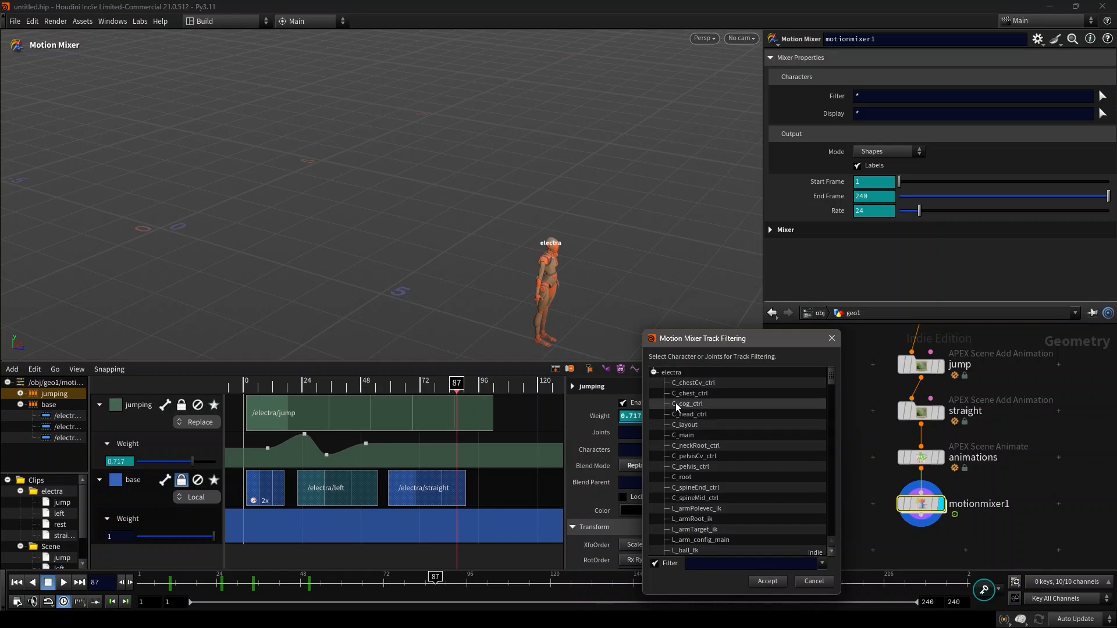
scroll(690, 435, "down", 1)
left_click(690, 435)
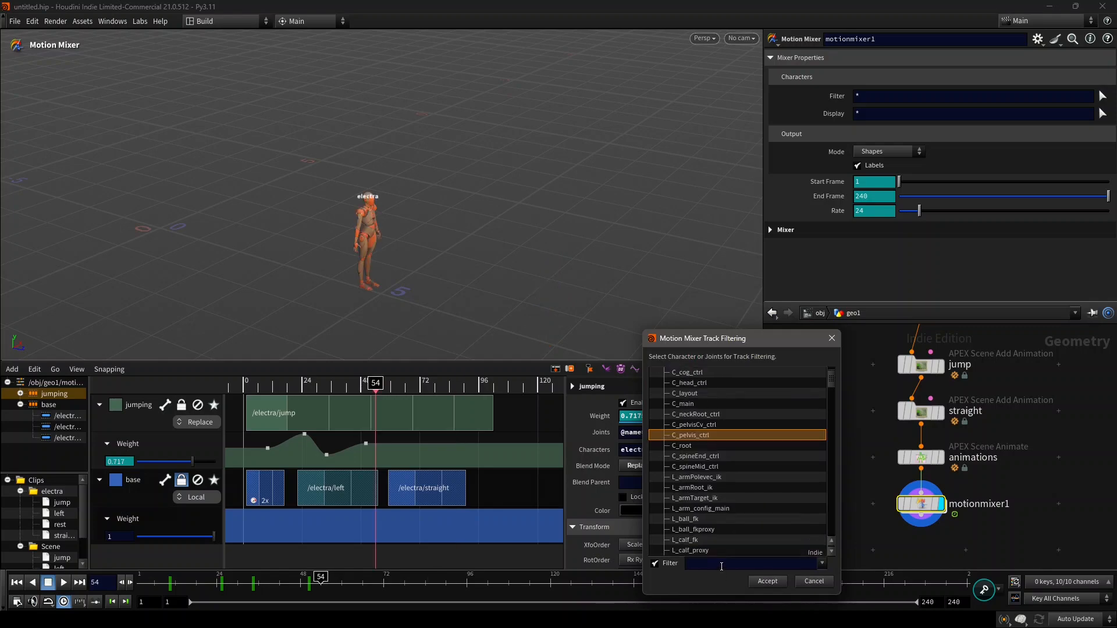
- Filter the joints by "arm", add the range from L_armPolevec_ik to L_upperarm_up_correction to the jumping track's filter, and accept
left_click(721, 563)
type("arm")
key("Return")
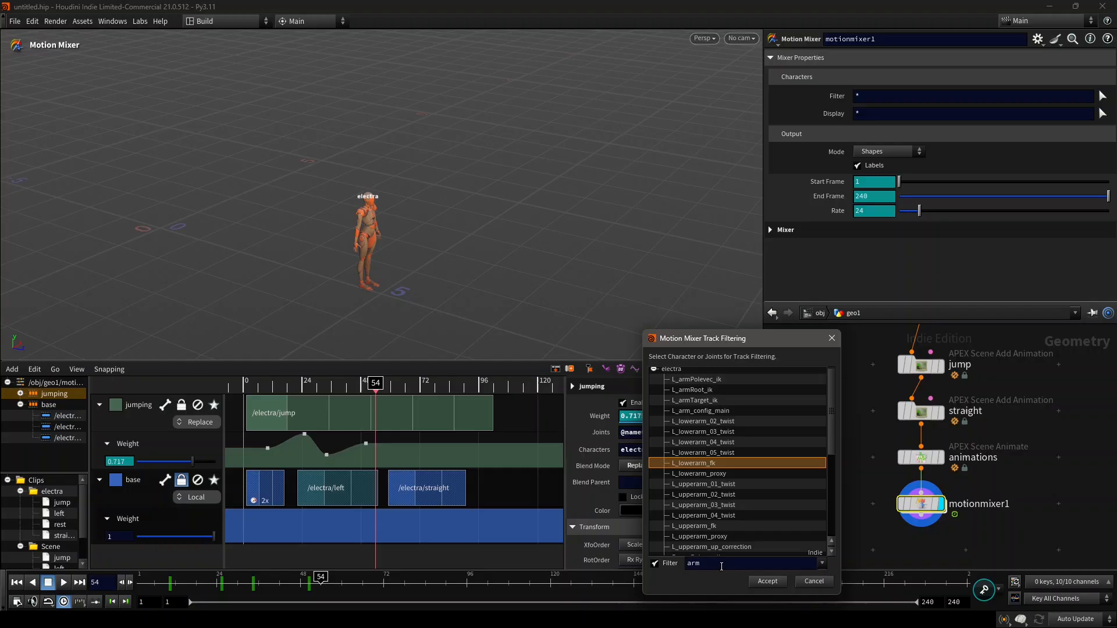
left_click(688, 380)
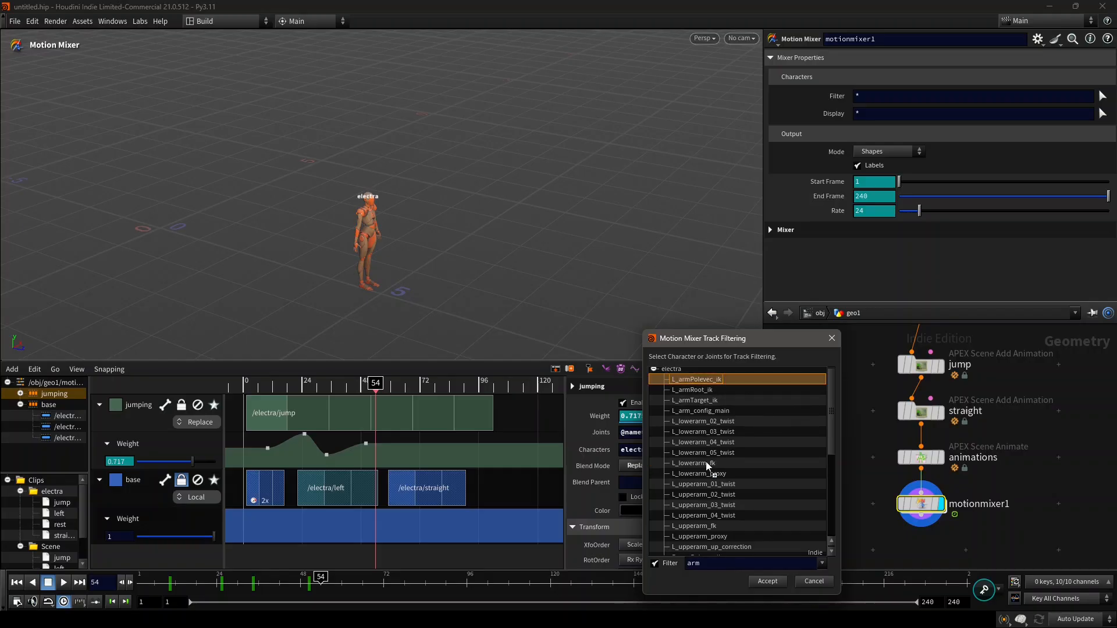
left_click(720, 547, "shift")
double_click(710, 563)
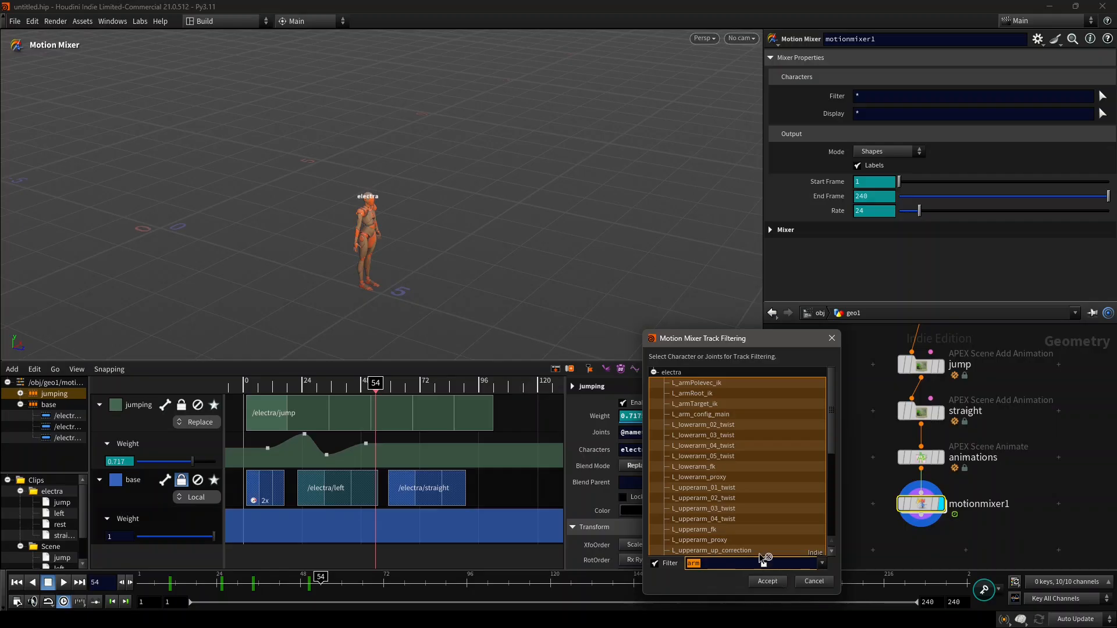
left_click(768, 581)
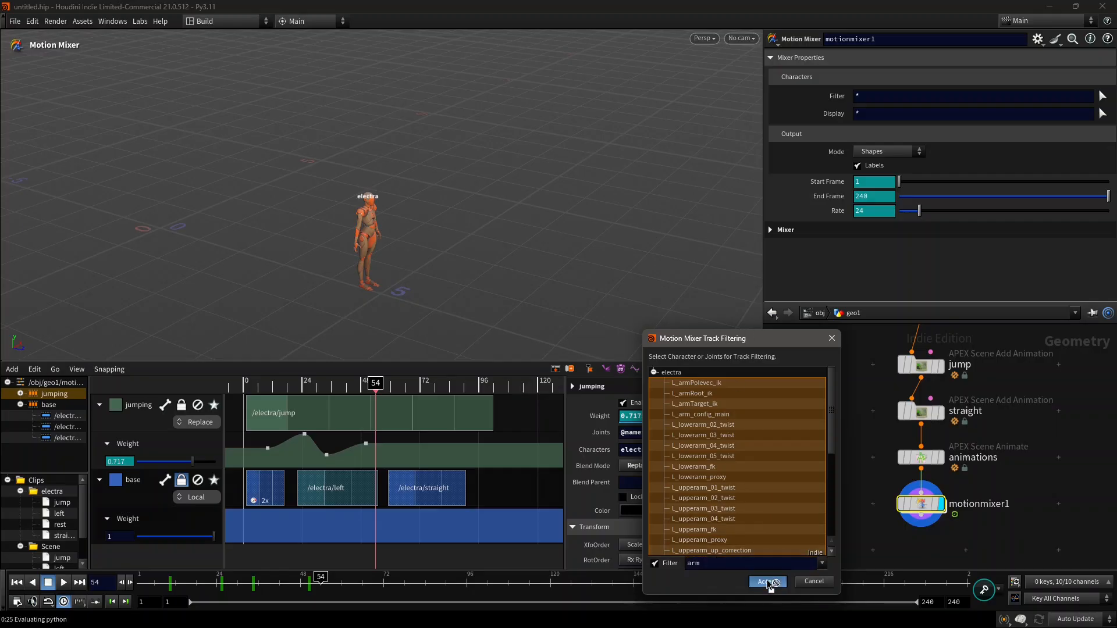
- Go back to frame 2, solo the jumping track, and set its blend mode to Local
left_click_drag(376, 388, 248, 388)
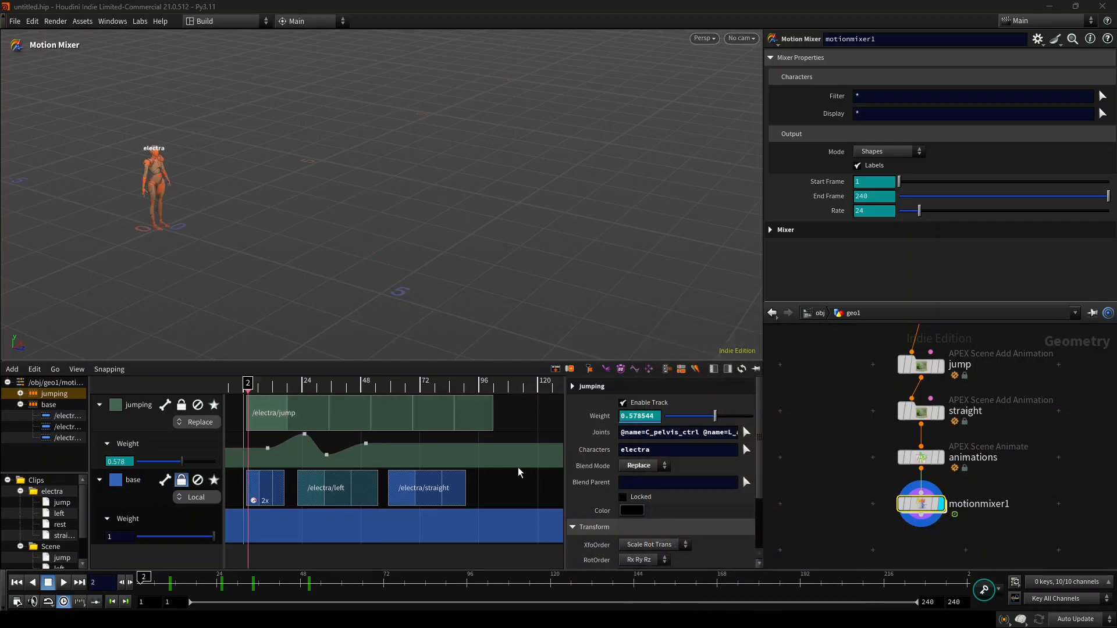
left_click(214, 405)
left_click(200, 424)
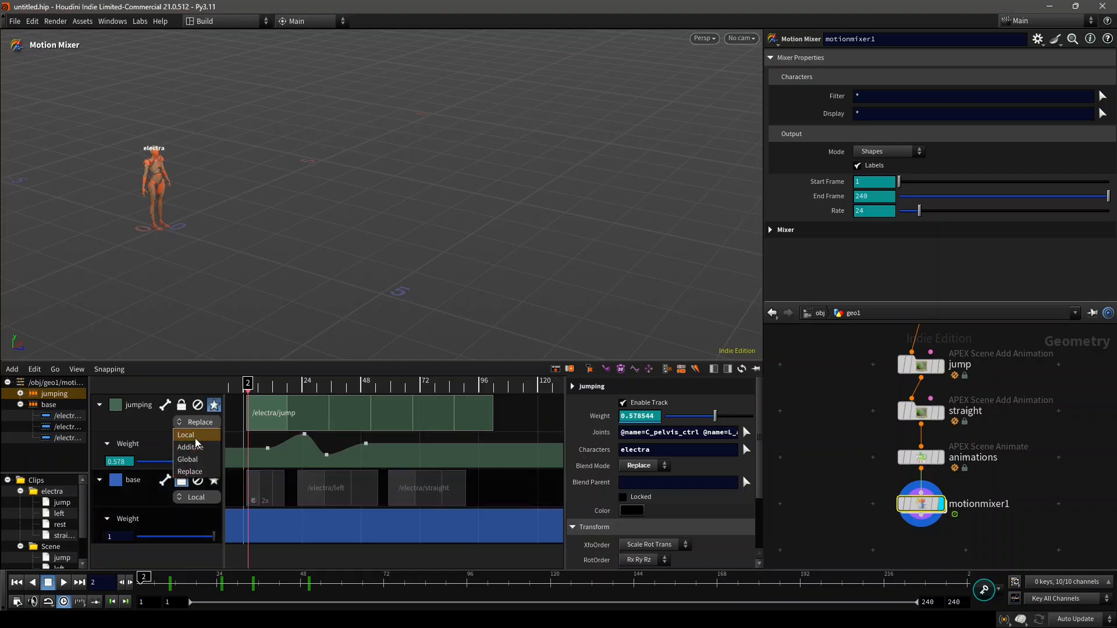
left_click(194, 436)
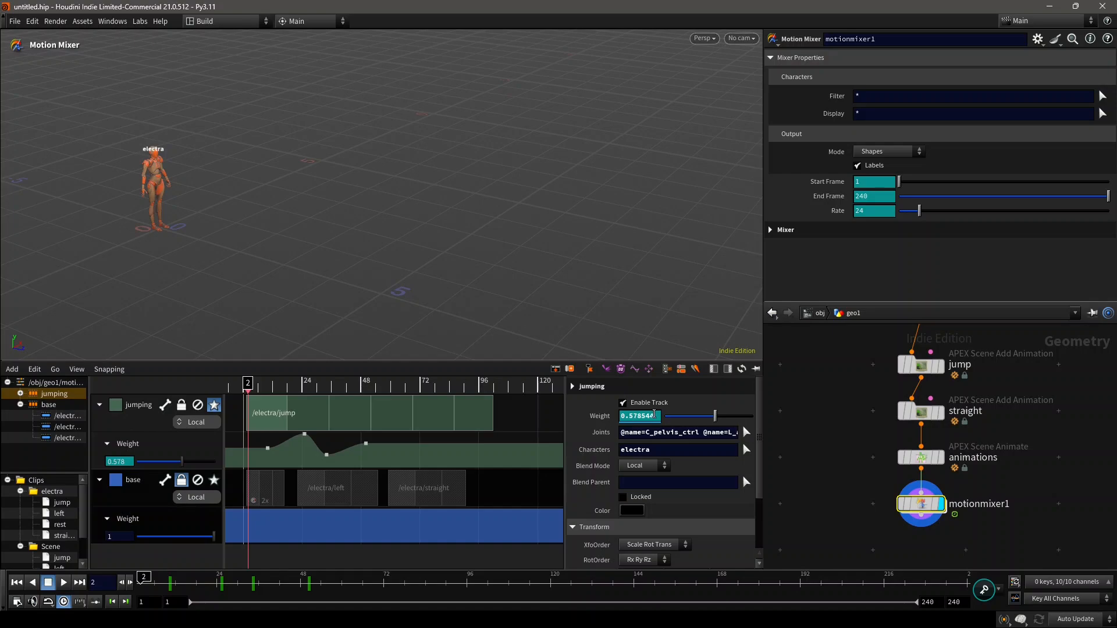
- Remove the jumping track's weight keys, set its weight to a constant 1, and scrub the timeline to frame 53
left_click(651, 415, "ctrl+shift")
left_click_drag(727, 420, 755, 417)
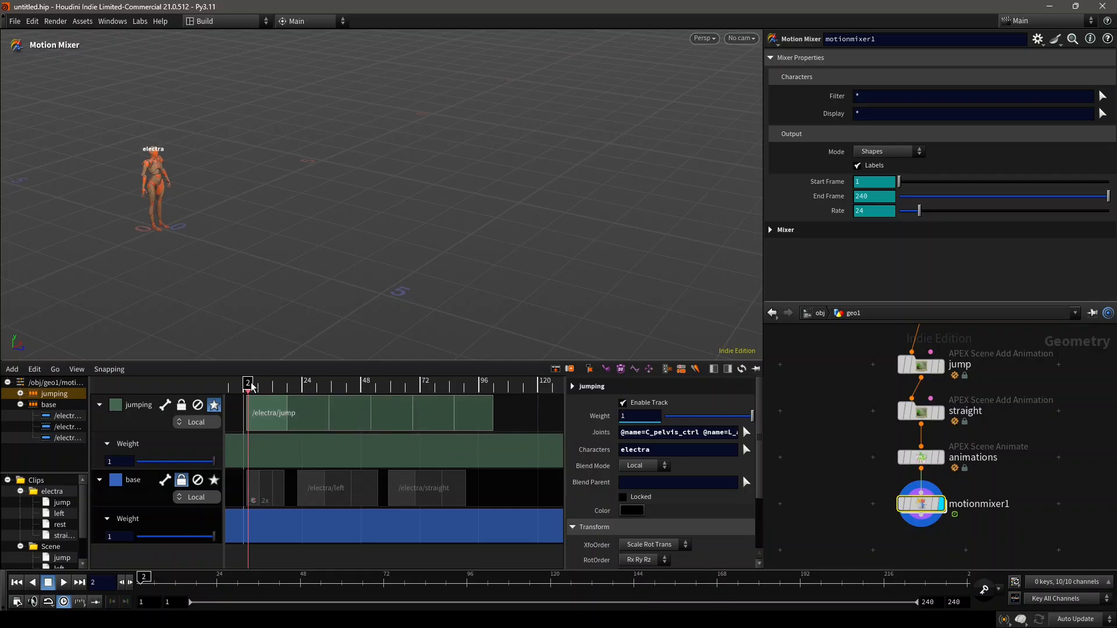
mouse_move(249, 384)
left_mouse_down()
mouse_move(412, 390)
mouse_move(247, 387)
mouse_move(375, 394)
left_mouse_up()
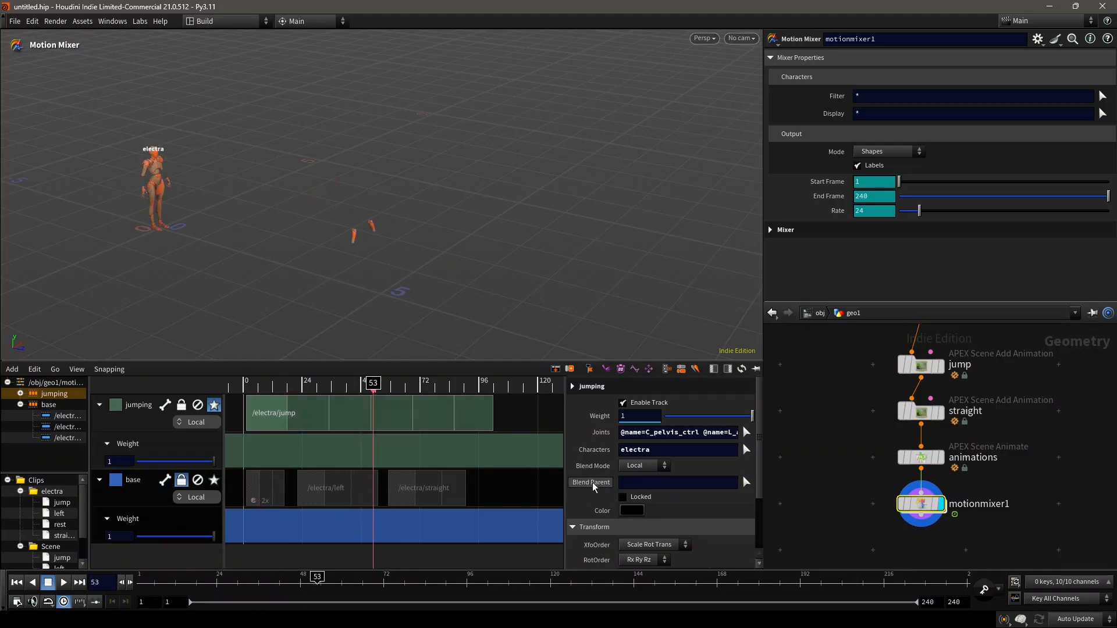
- Clear the "arm" filter in the jumping track's blend parent chooser and set electra's C_chest_ctrl as the Blend Parent
left_click(746, 482)
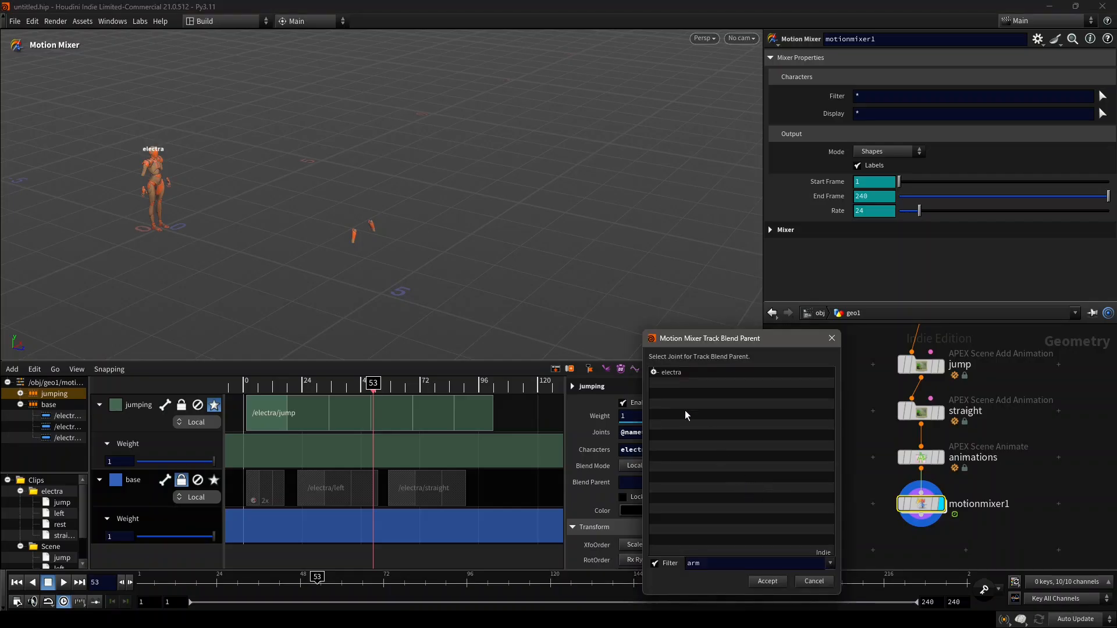
left_click(654, 372)
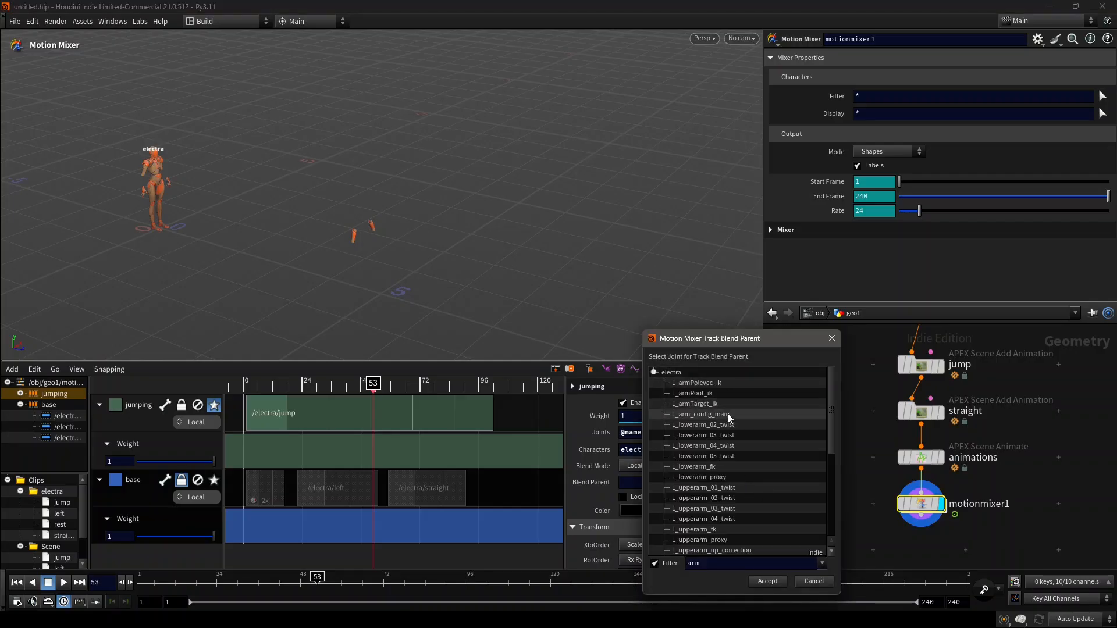
double_click(693, 563)
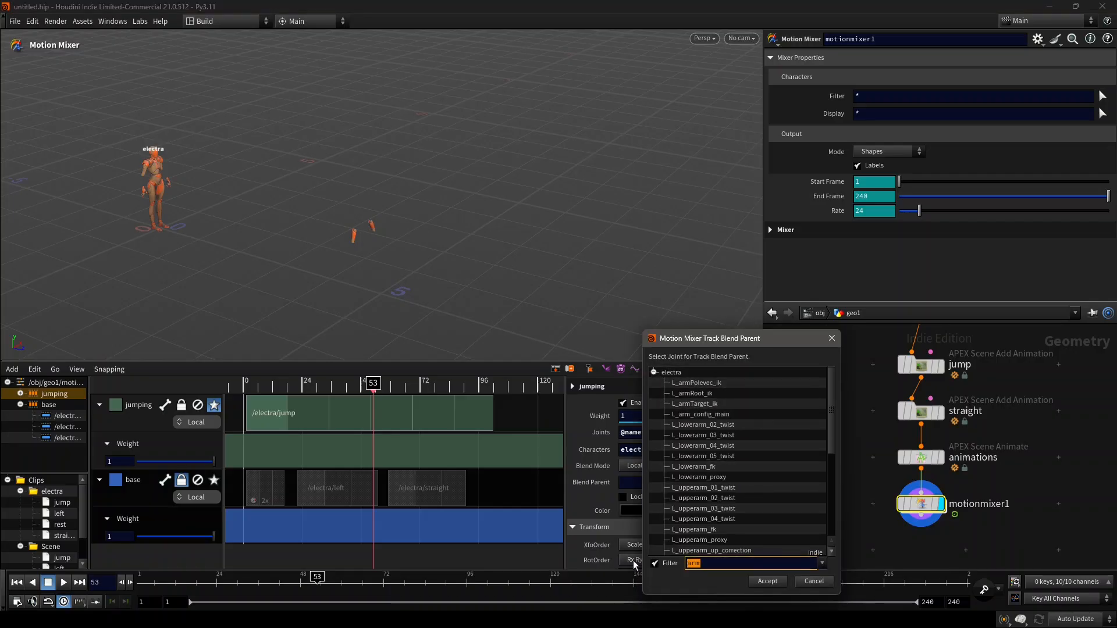
key("BackSpace")
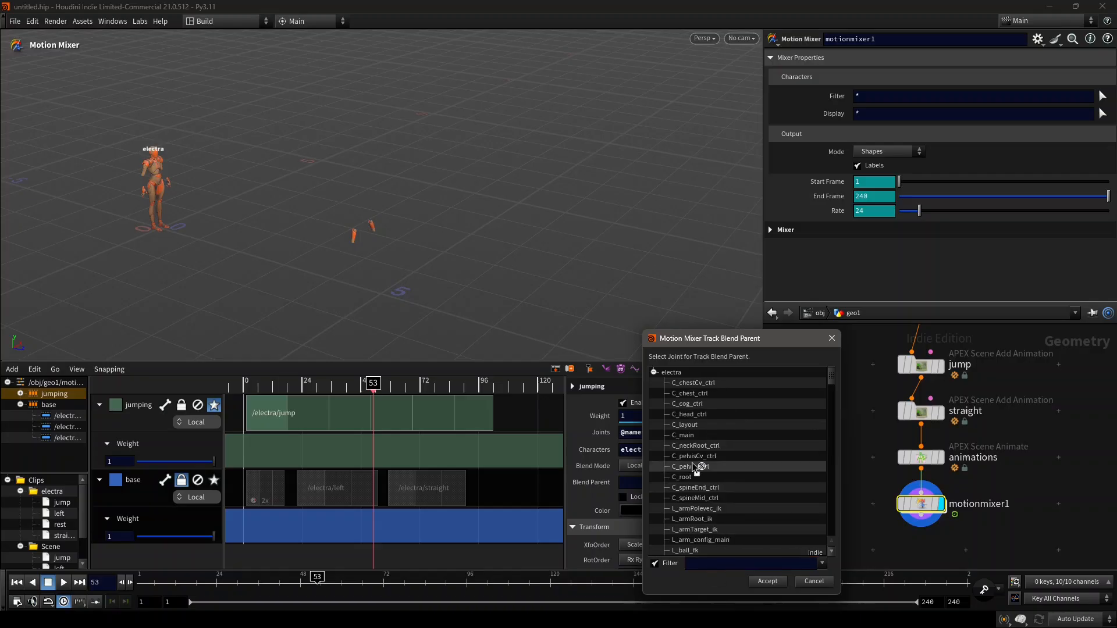
left_click(710, 394)
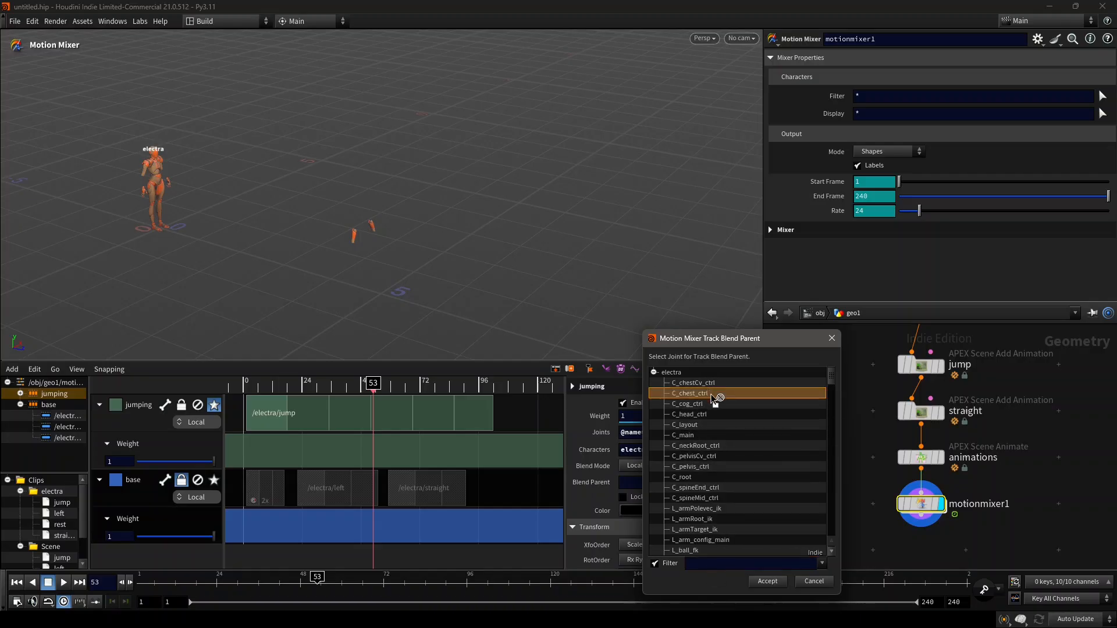
left_click(768, 581)
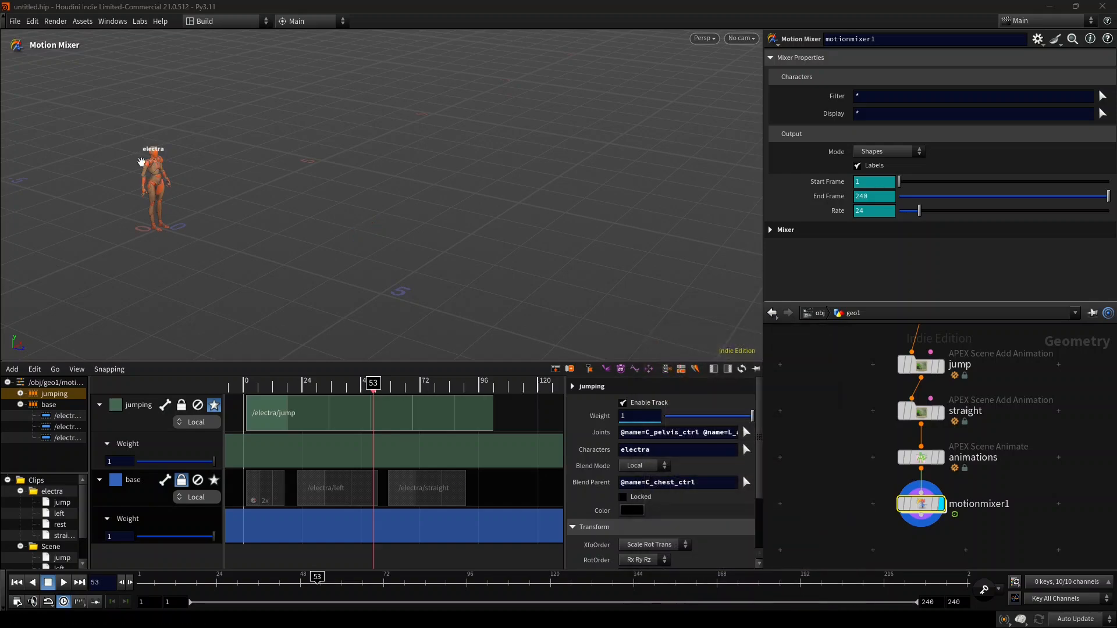
- Examine electra's arms and pelvis up close while scrubbing and playing the soloed jump, and return to frame 1
scroll(144, 159, "up", 3)
scroll(144, 159, "up", 4)
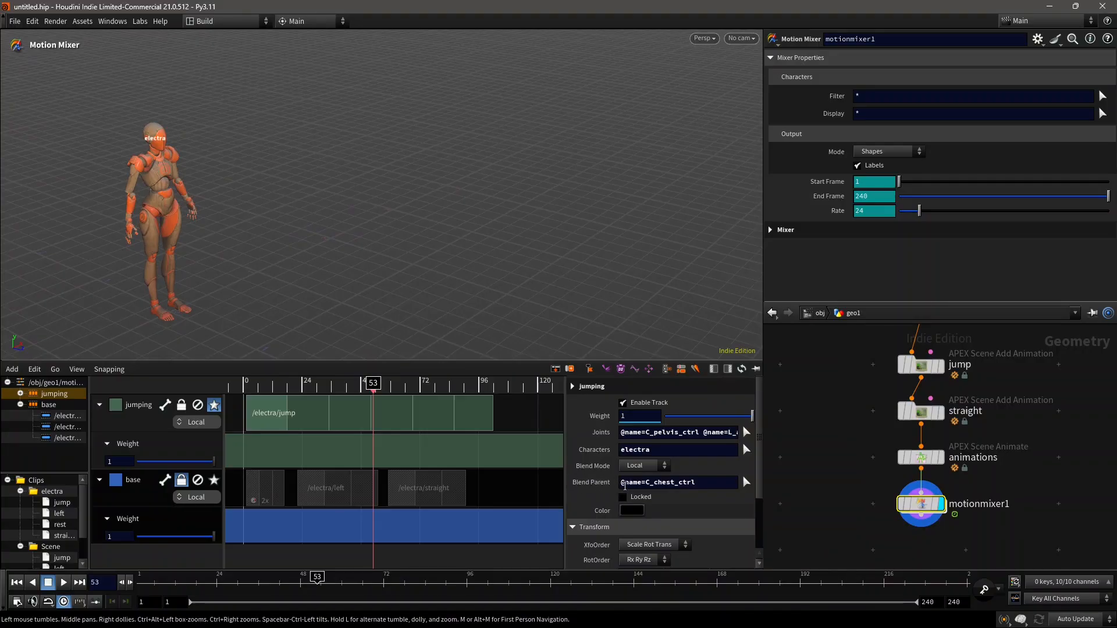
scroll(328, 221, "down", 2, "alt")
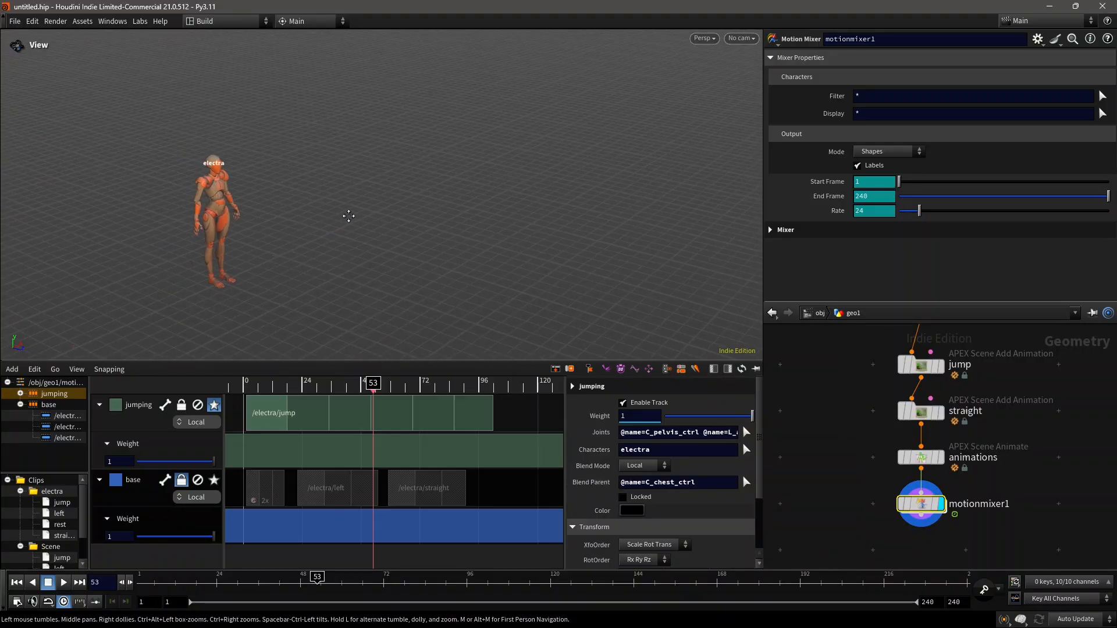
middle_click_drag(349, 215, 297, 172, "alt")
mouse_move(375, 384)
left_mouse_down()
mouse_move(264, 388)
mouse_move(376, 395)
left_mouse_up()
key("space")
scroll(150, 153, "up", 4)
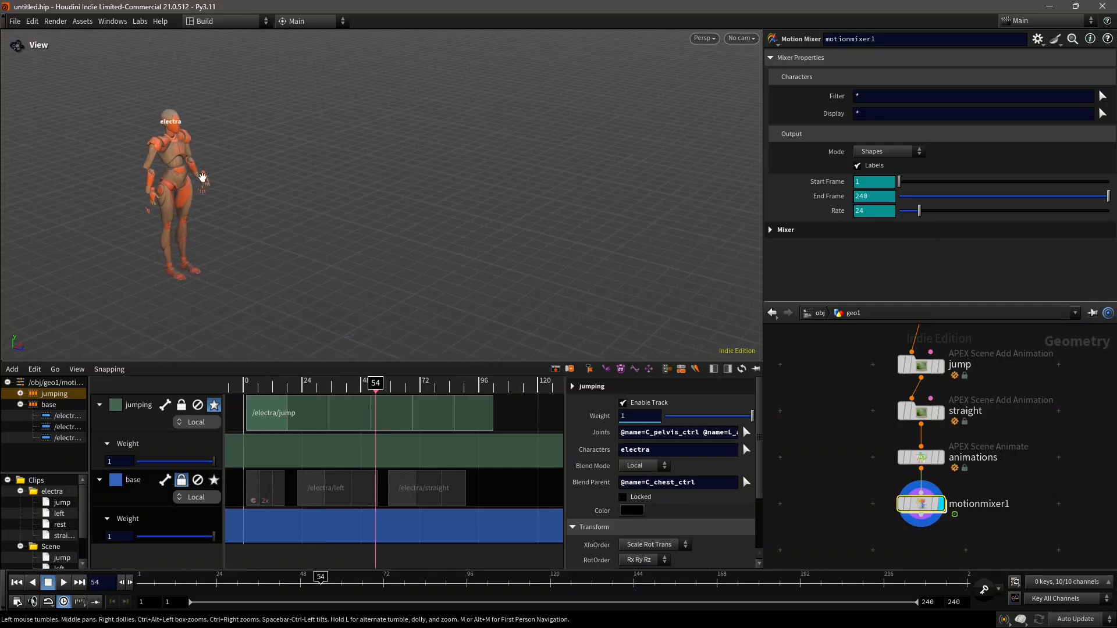
scroll(151, 153, "up", 1)
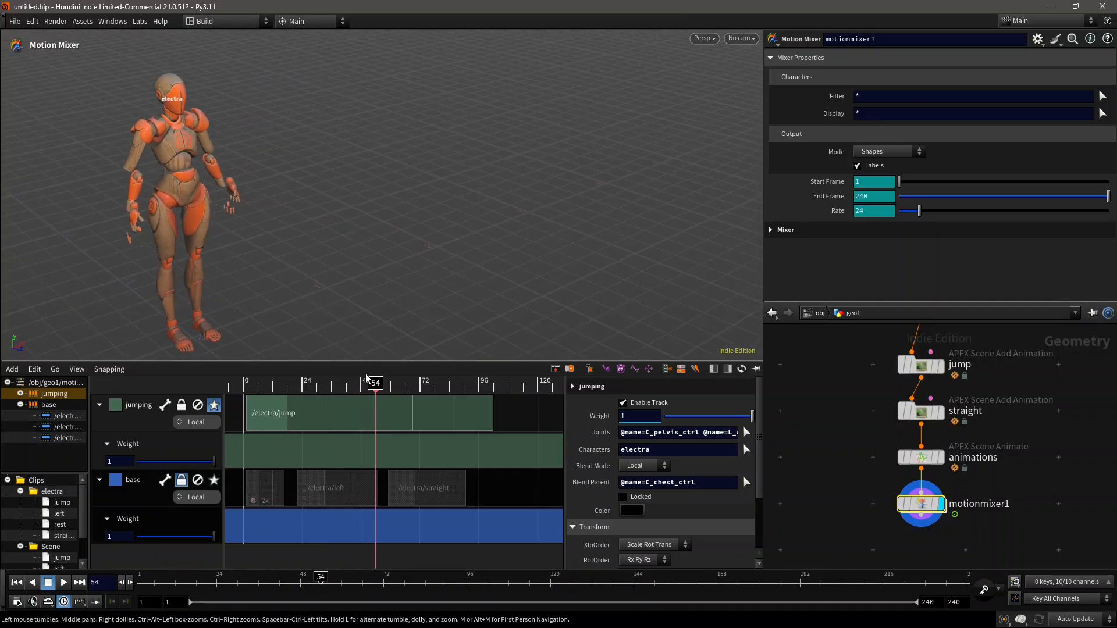
mouse_move(357, 385)
left_mouse_down()
mouse_move(226, 382)
mouse_move(367, 386)
left_mouse_up()
left_click(63, 582)
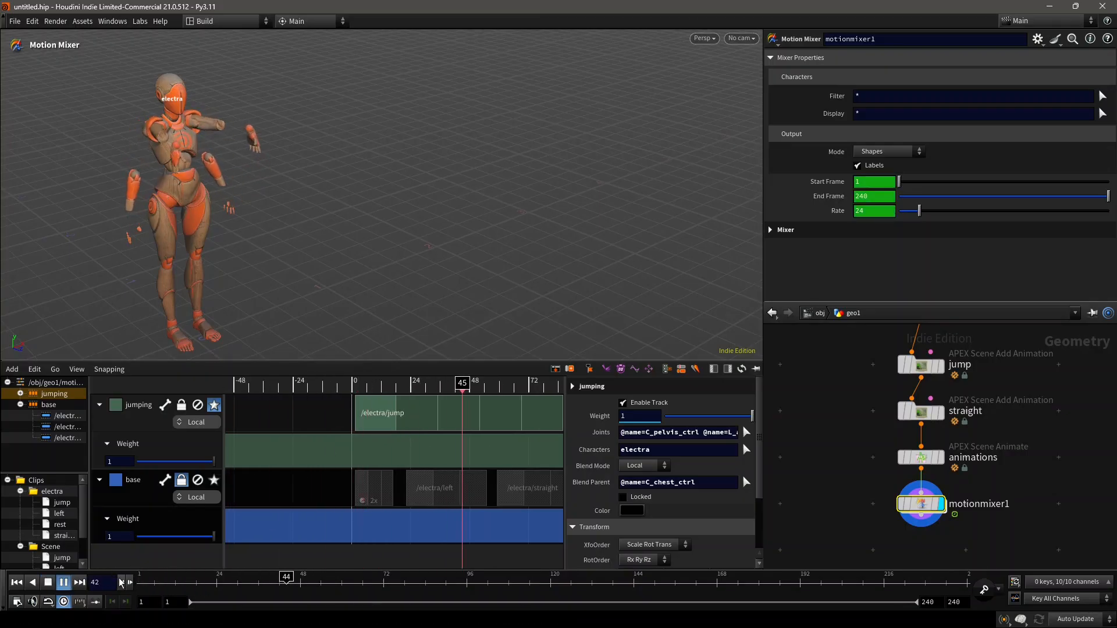
left_click_drag(155, 585, 111, 576)
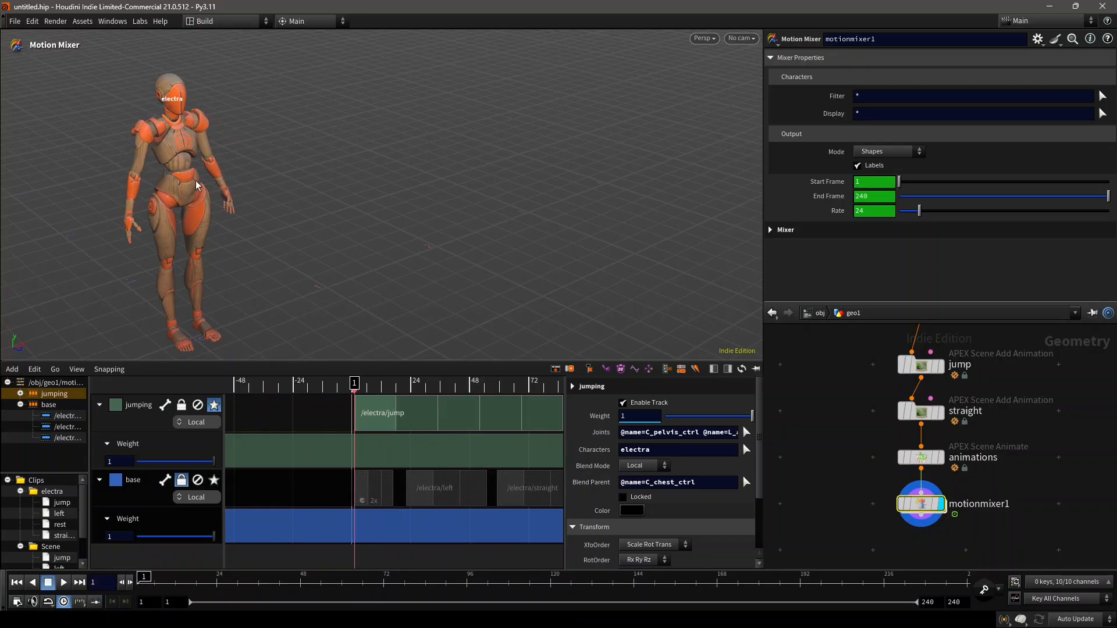
- Turn off solo on the jumping track, clear the track selection, and fit the full frame range in the mixer timeline
left_click(214, 405)
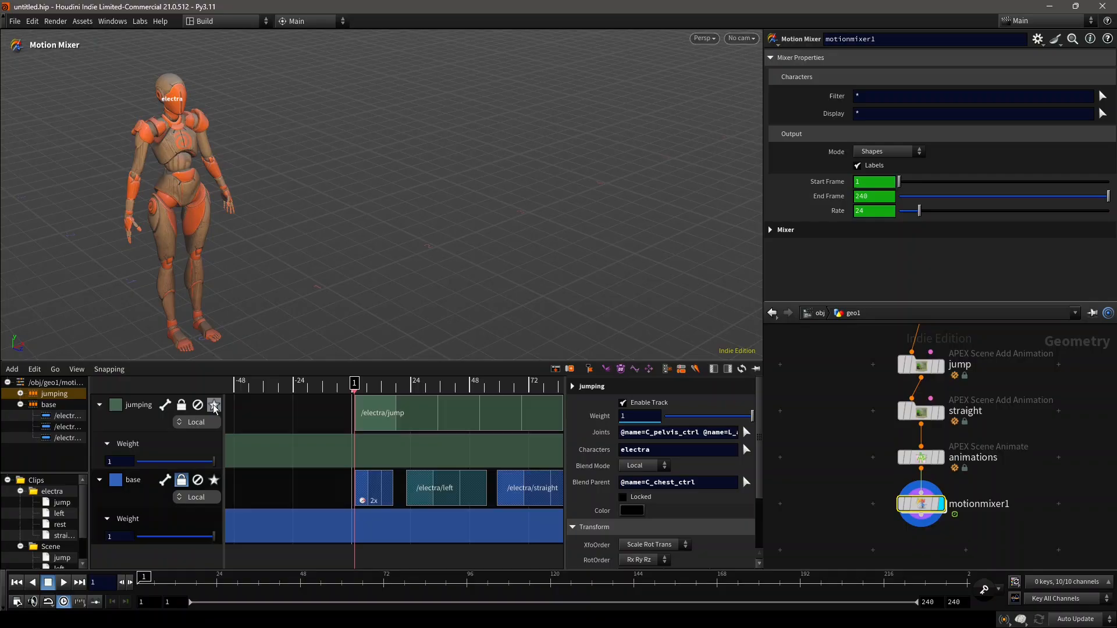
middle_click_drag(312, 406, 268, 406)
left_click(269, 407)
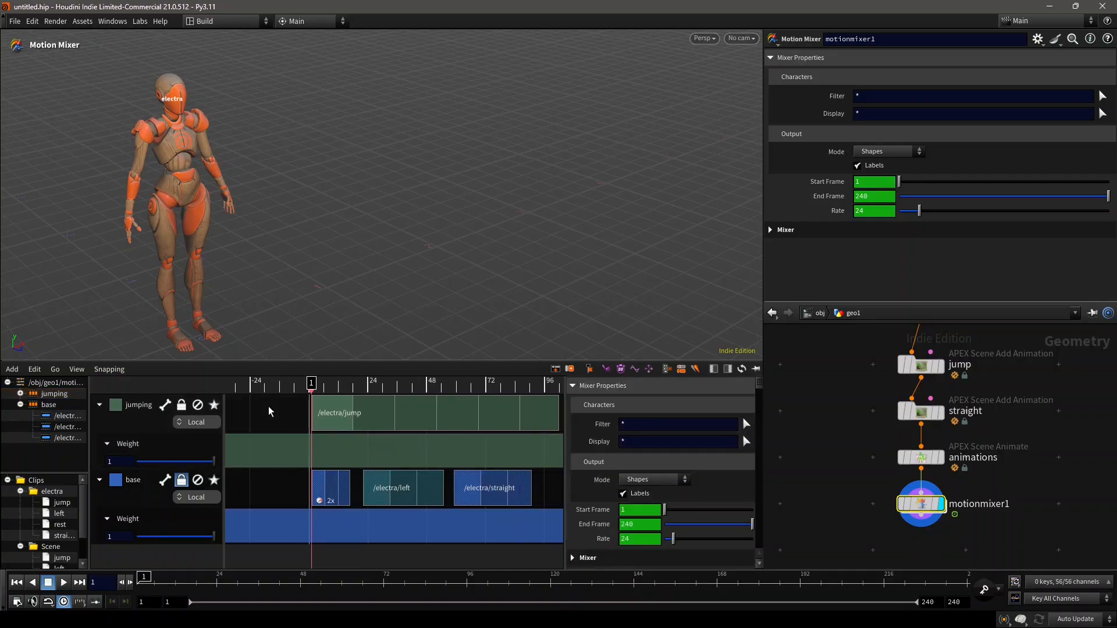
key("h")
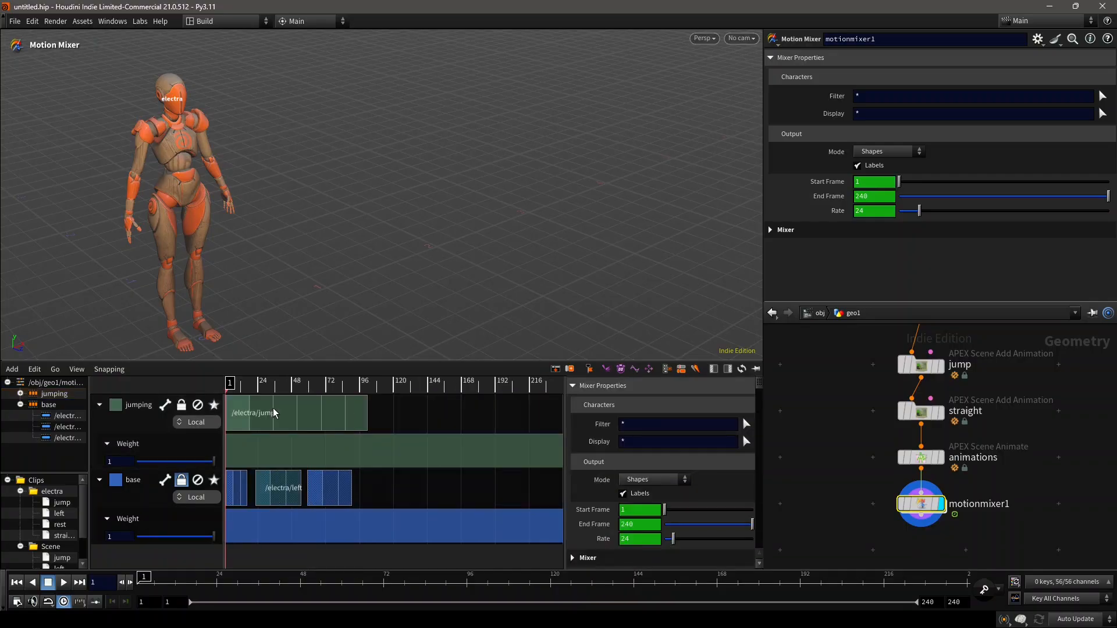
- Add three weight keys on the jumping track: about 0.95 at frame 72, 0.37 at frame 87 and 0.86 at frame 114
left_click(325, 436)
left_click_drag(342, 449, 376, 442)
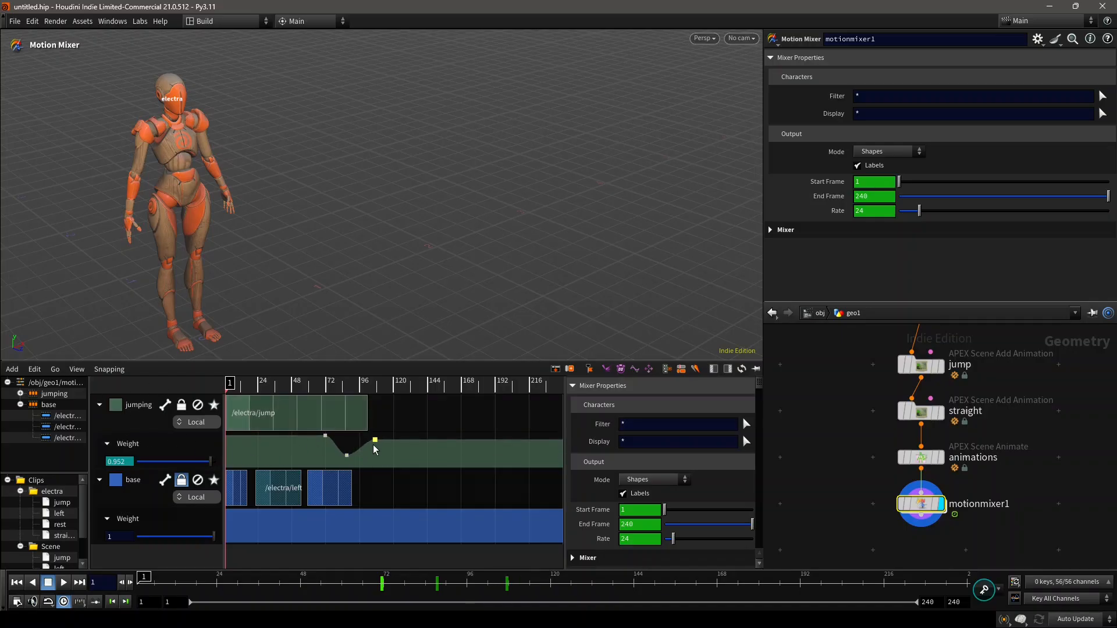
left_click_drag(375, 442, 385, 439)
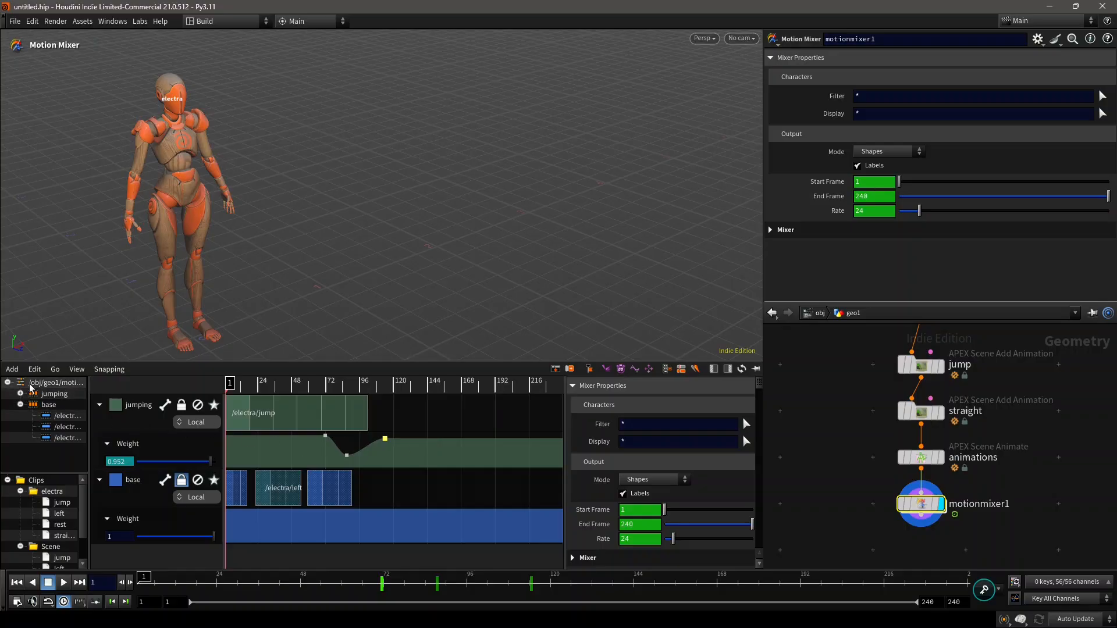
- Select the jumping track, open its Weight channel in the Animation Editor, and move the window clear of the mixer timeline
left_click(87, 393)
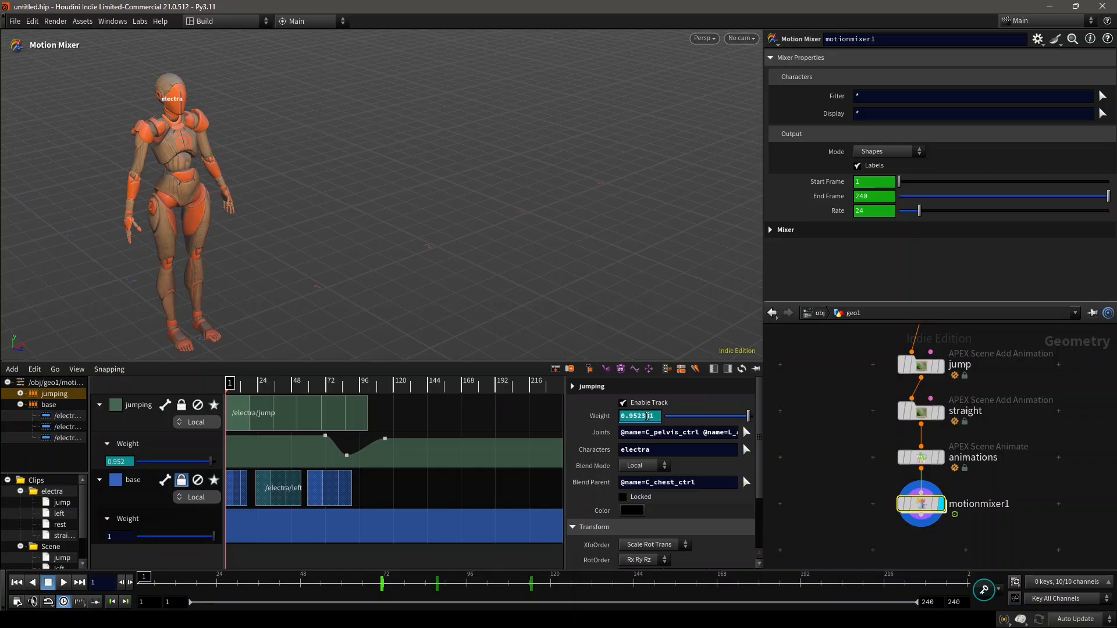
left_click(646, 416, "shift")
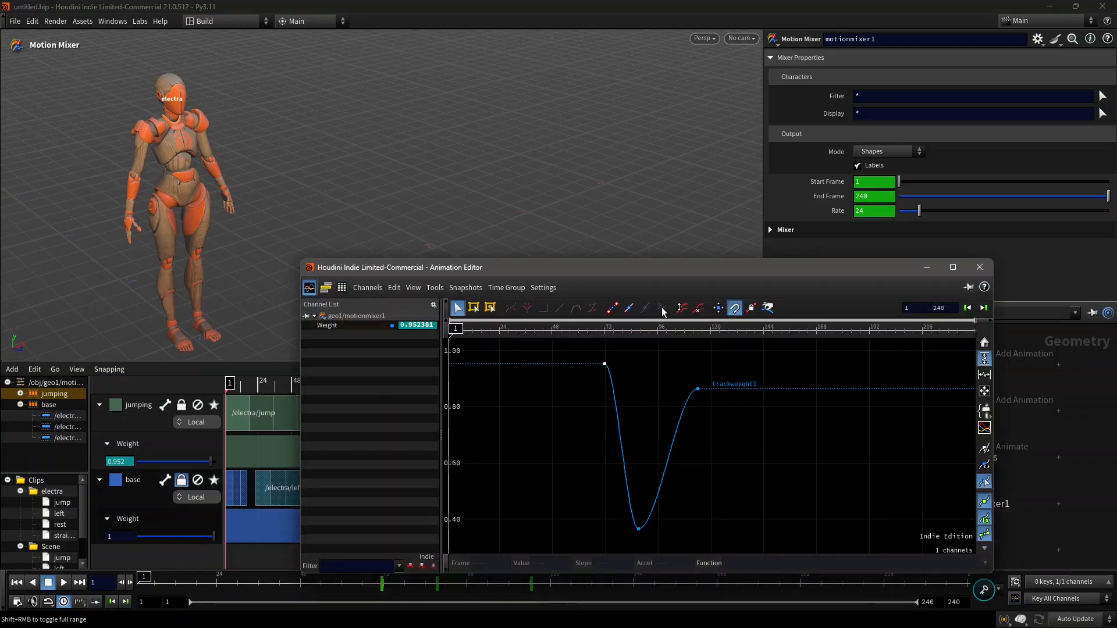
left_click_drag(613, 280, 527, 174)
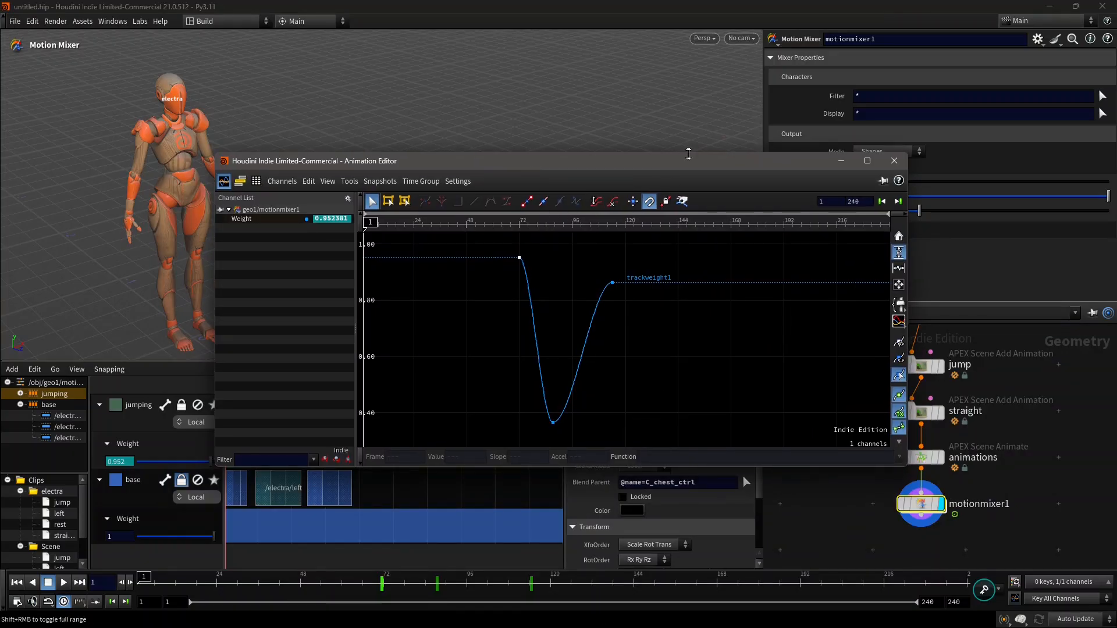
left_click_drag(782, 158, 832, 62)
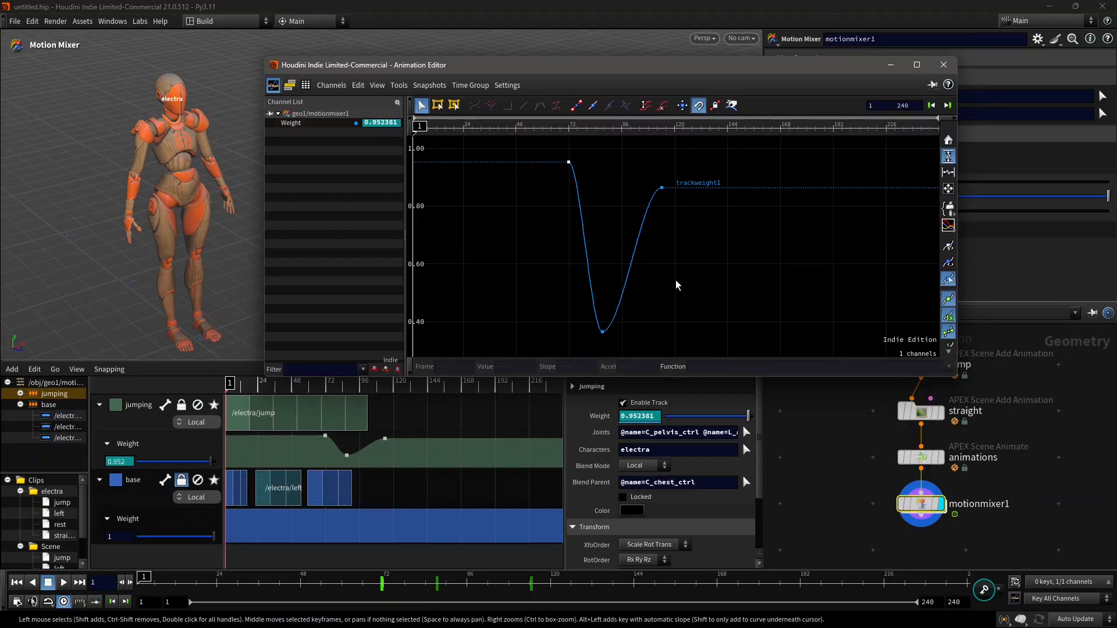
- Select all three keys on the weight curve and try the linear() and cubic() interpolation functions
left_click_drag(724, 349, 546, 153)
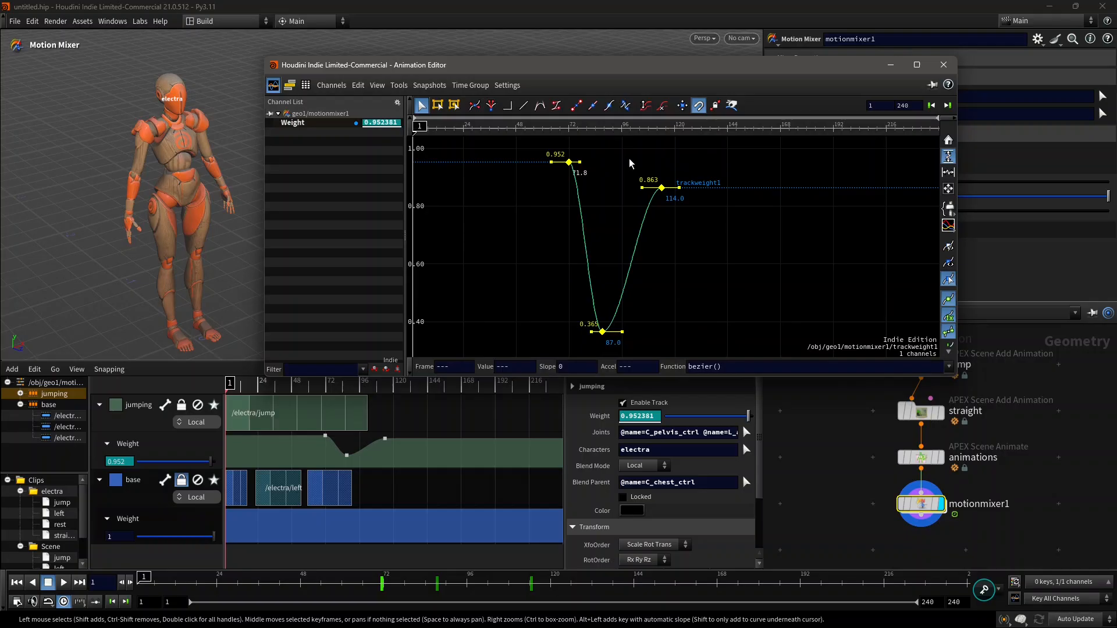
left_click(950, 369)
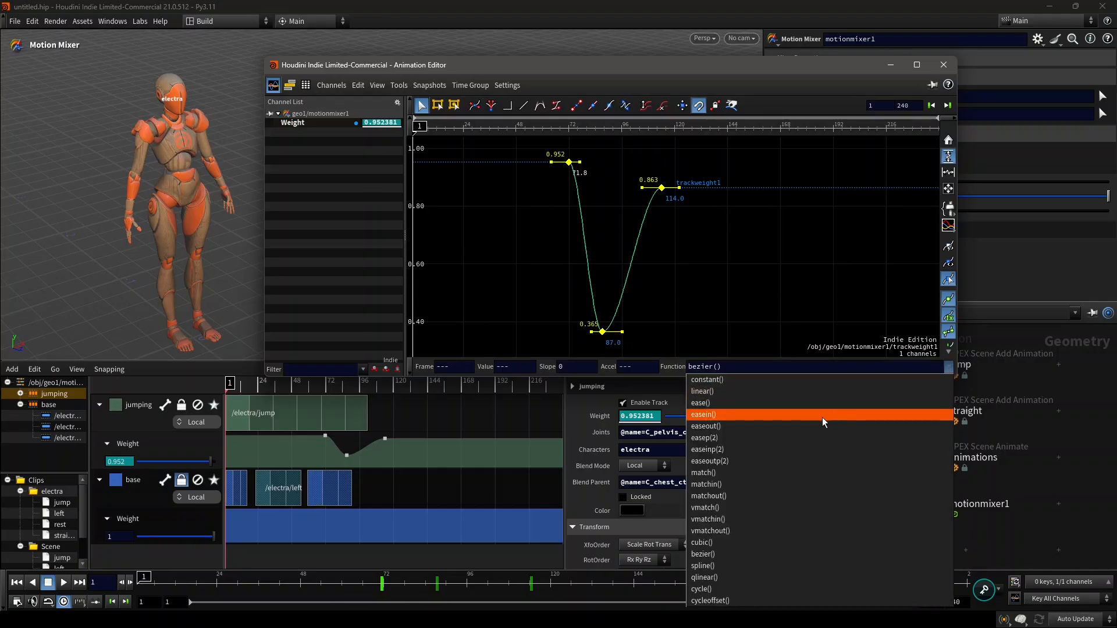
left_click(796, 393)
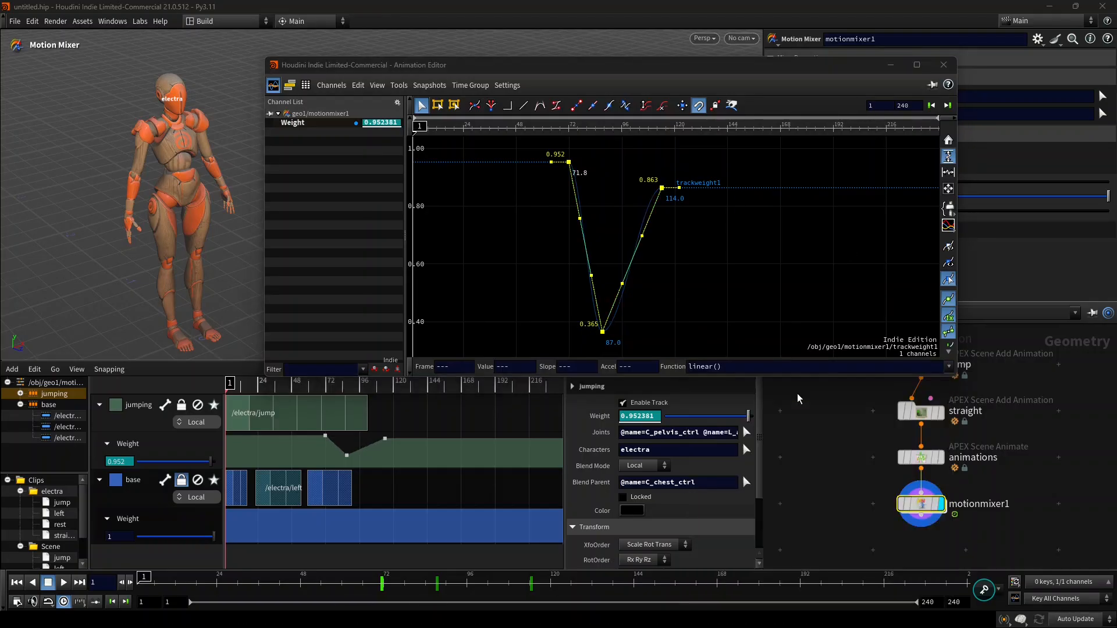
left_click(950, 368)
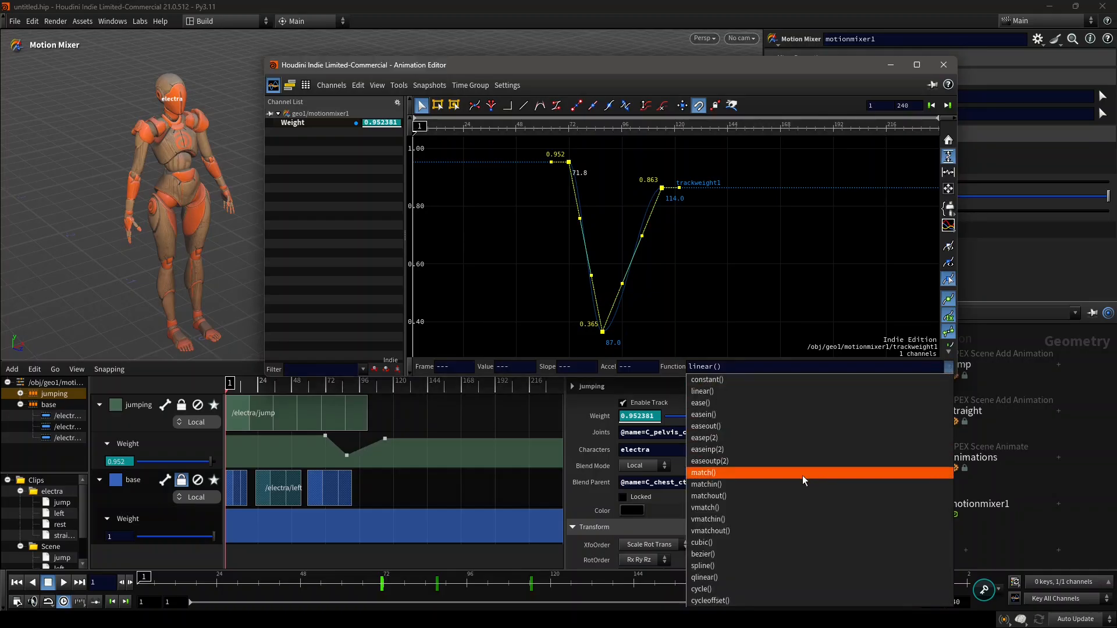
left_click(702, 542)
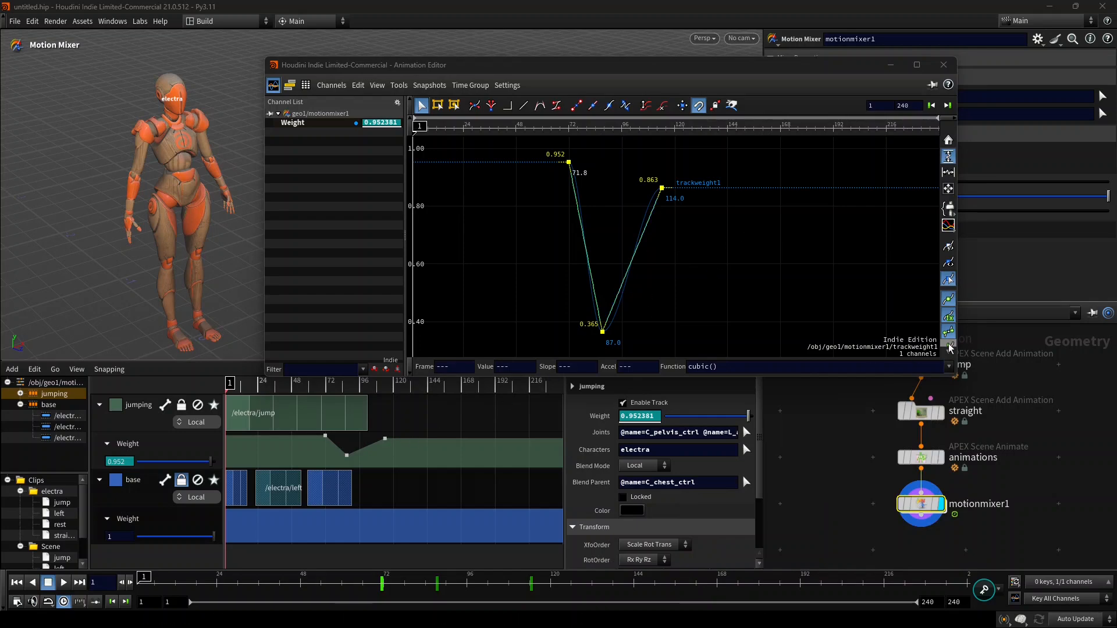
- Set the weight curve to bezier(), pull the frame 114 key's incoming handle earlier and higher, and close the Animation Editor
left_click(948, 366)
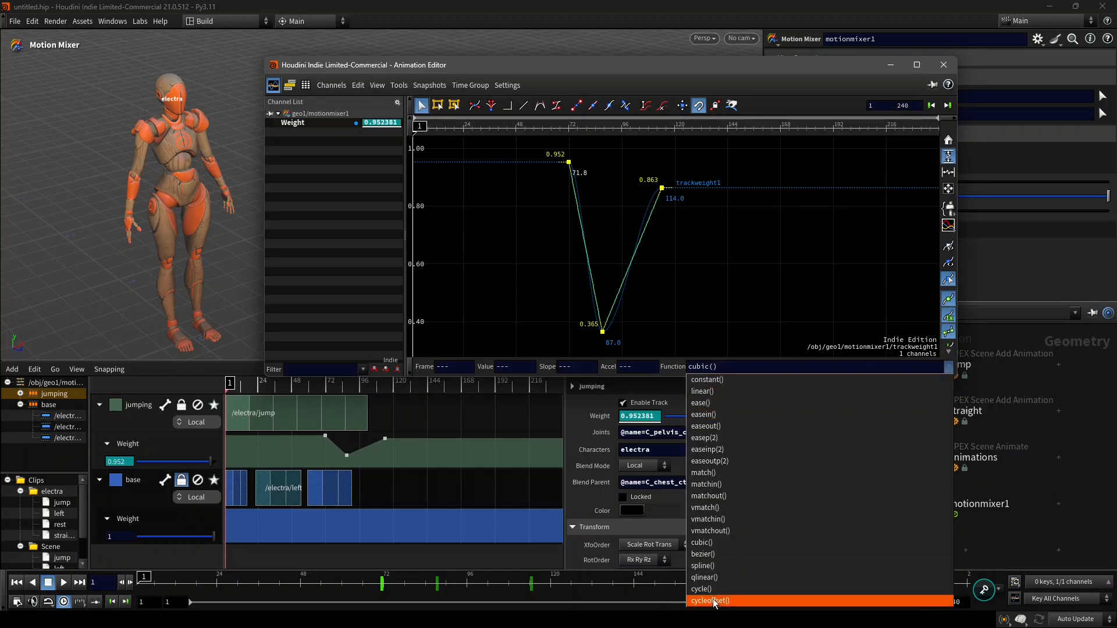
left_click(740, 555)
left_click(676, 222)
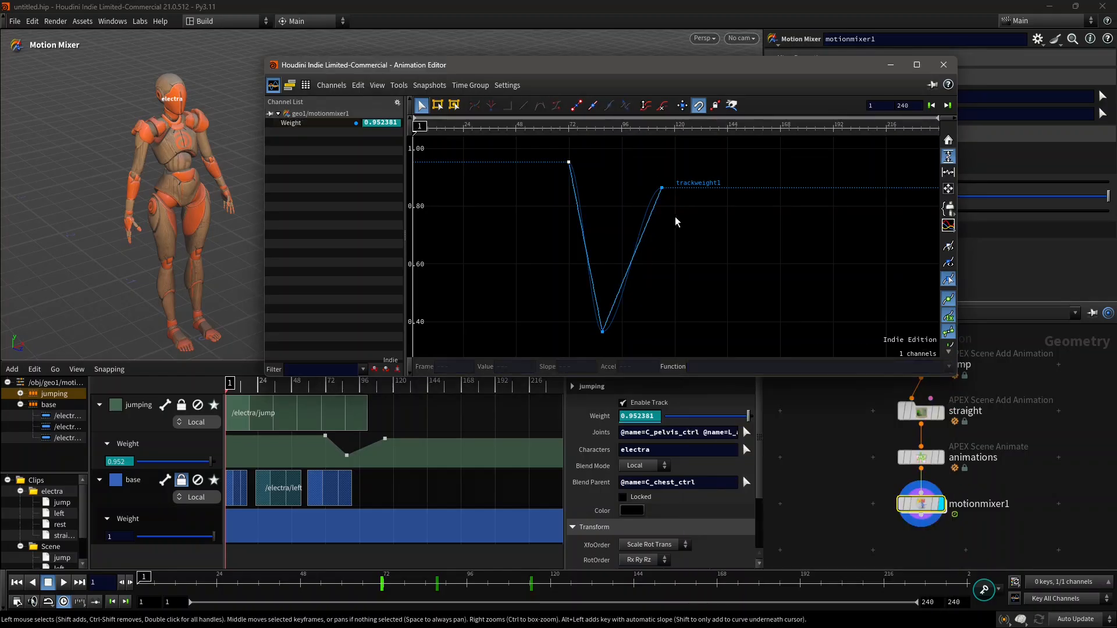
left_click(661, 187)
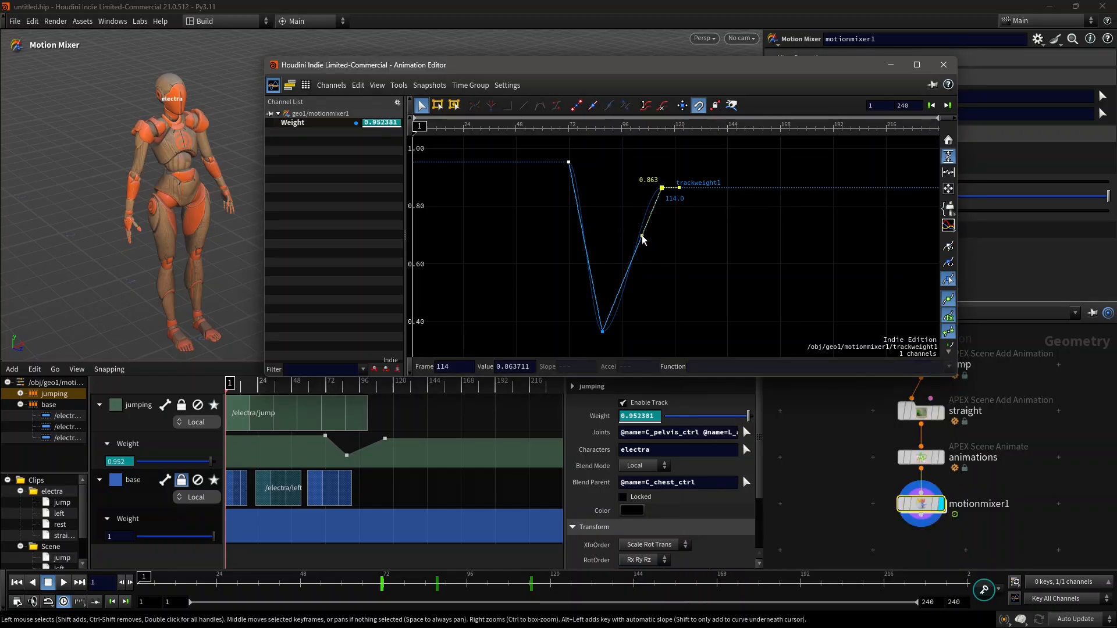
left_click_drag(649, 235, 607, 213)
left_click(943, 65)
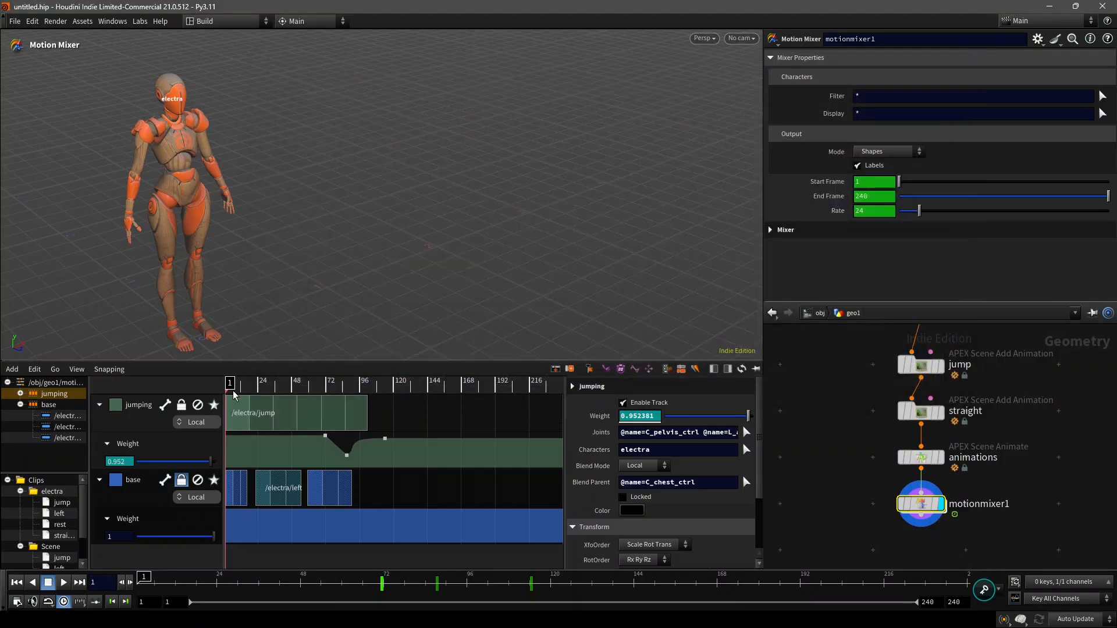
- Move to frame 50, clear the jumping track's Joints and Blend Parent settings, and frame electra in the viewport
left_click_drag(230, 382, 294, 383)
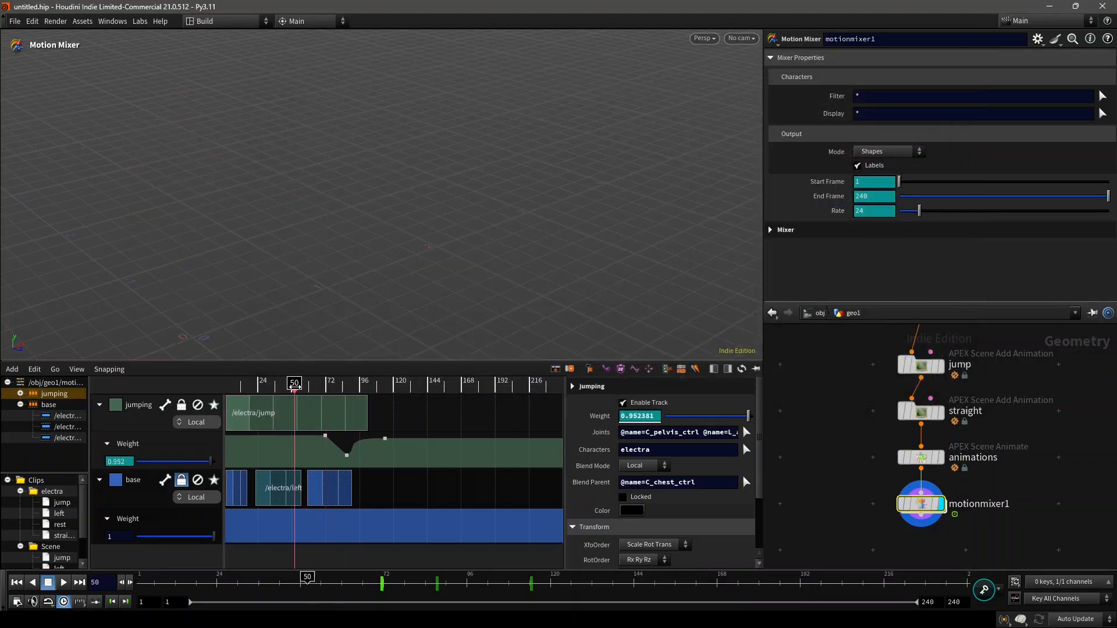
middle_click(605, 434, "ctrl")
middle_click(596, 482, "ctrl")
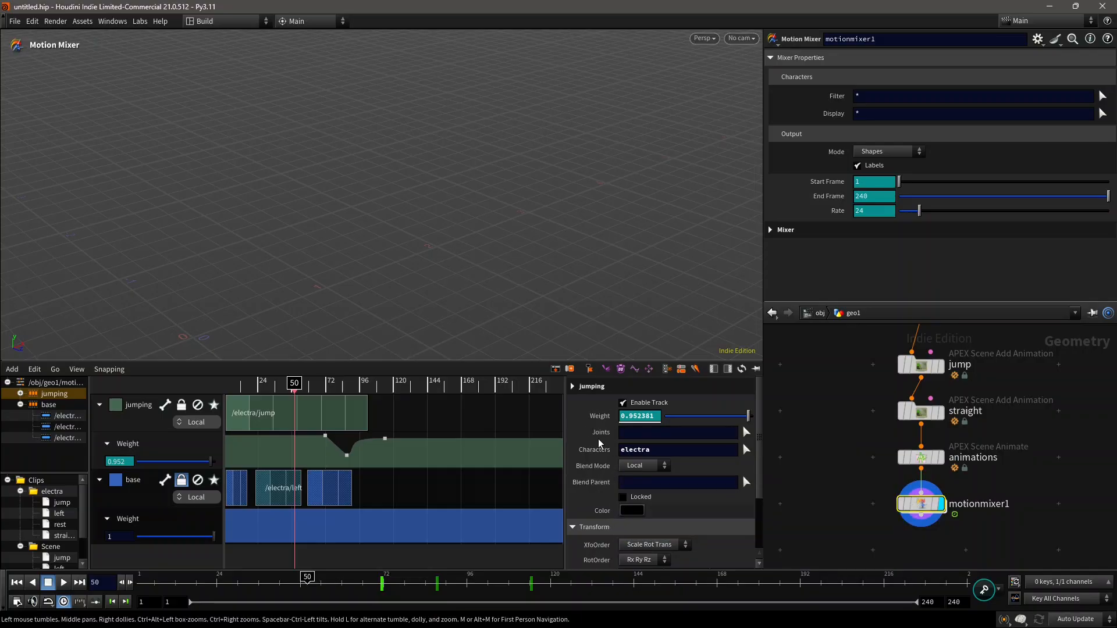
key("space+g")
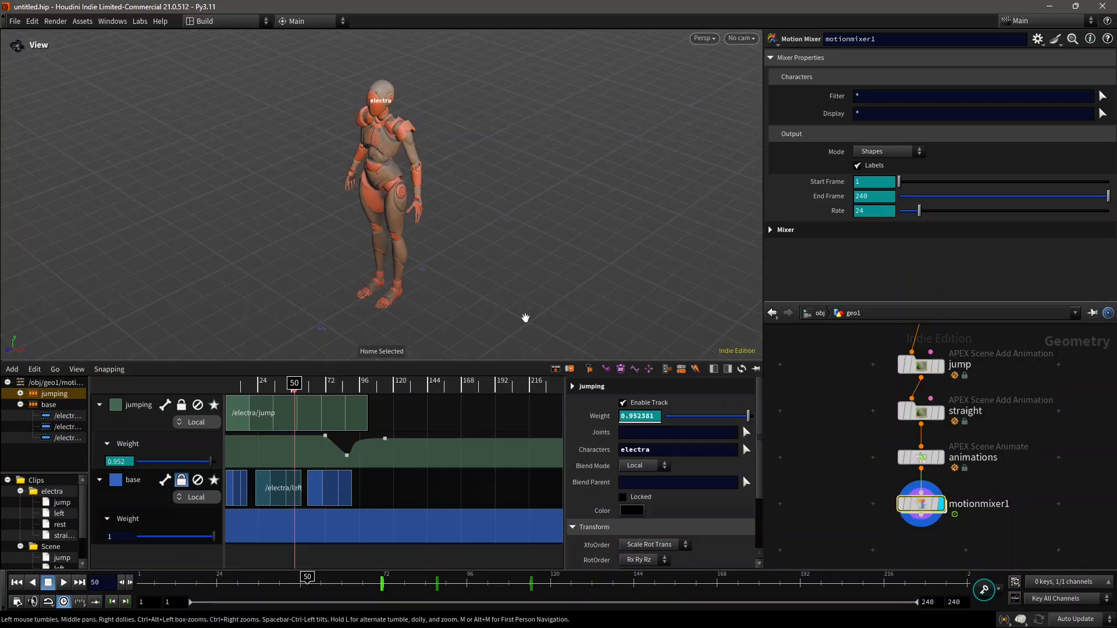
- Scrub the mixer timeline to frame 77 to review how the jump blends over electra's walk
left_click_drag(500, 279, 554, 241)
scroll(549, 241, "down", 2)
middle_click_drag(543, 241, 517, 221)
left_click_drag(516, 221, 629, 222)
left_click_drag(293, 384, 332, 388)
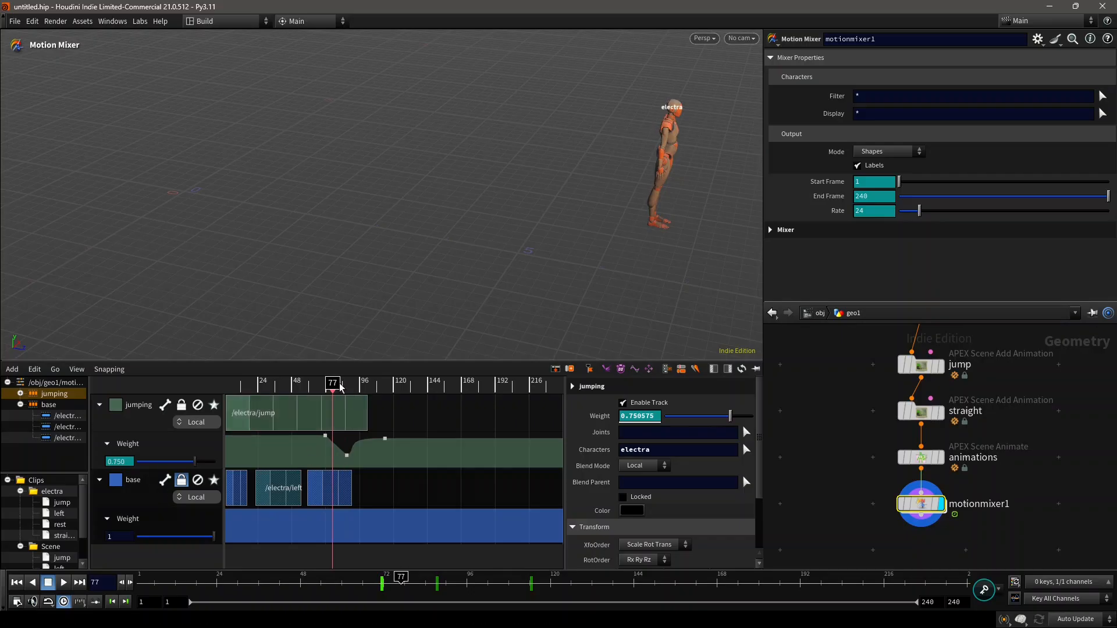
- Add a Test Geometry: Otto node beside the electra node chain and display it in the viewport
left_click(1020, 458)
middle_click_drag(1020, 458, 1013, 470)
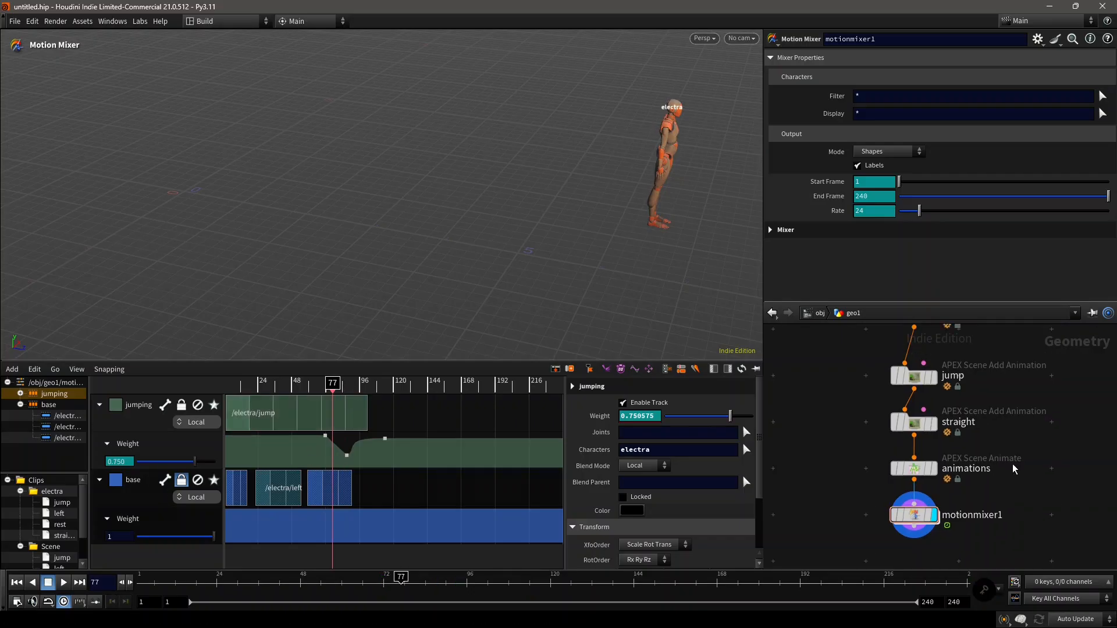
scroll(1026, 464, "down", 1)
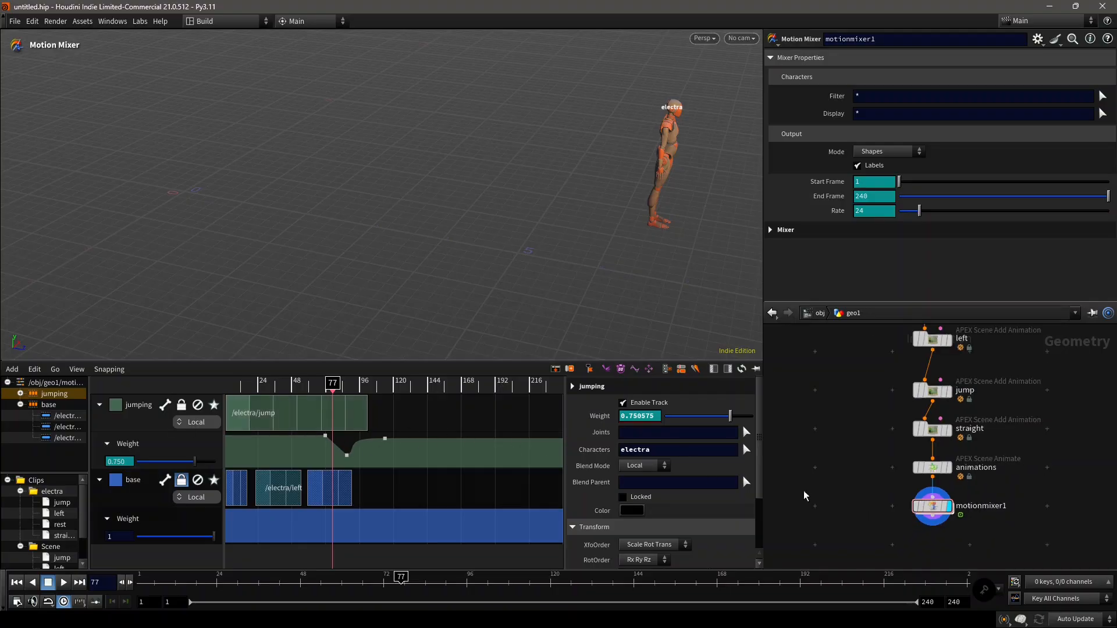
scroll(1051, 457, "down", 1)
middle_click_drag(1051, 456, 939, 489)
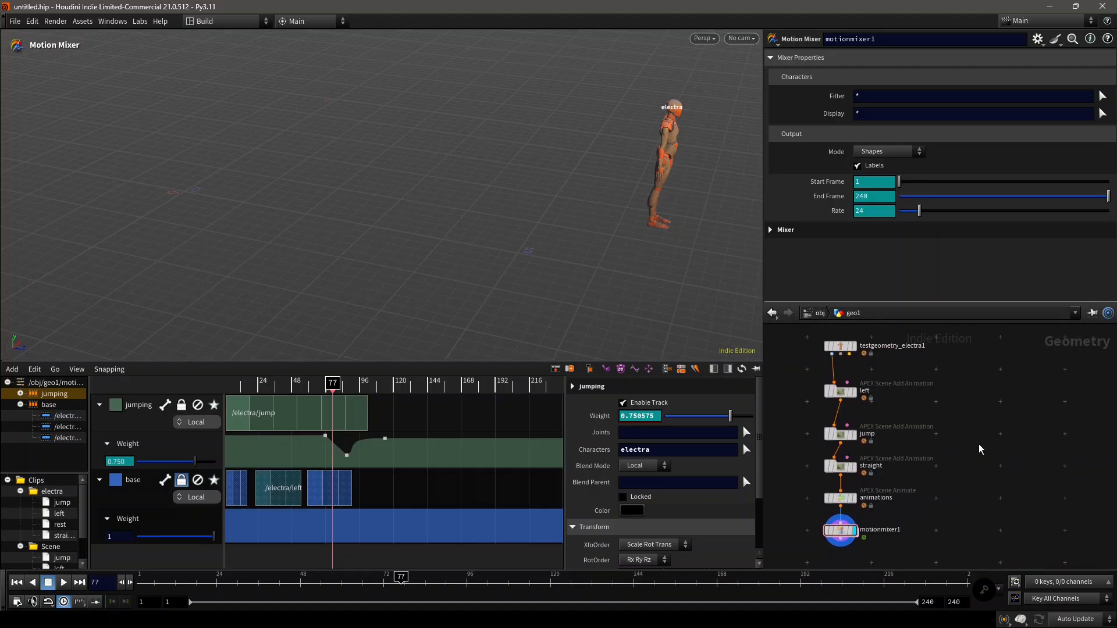
key("Tab")
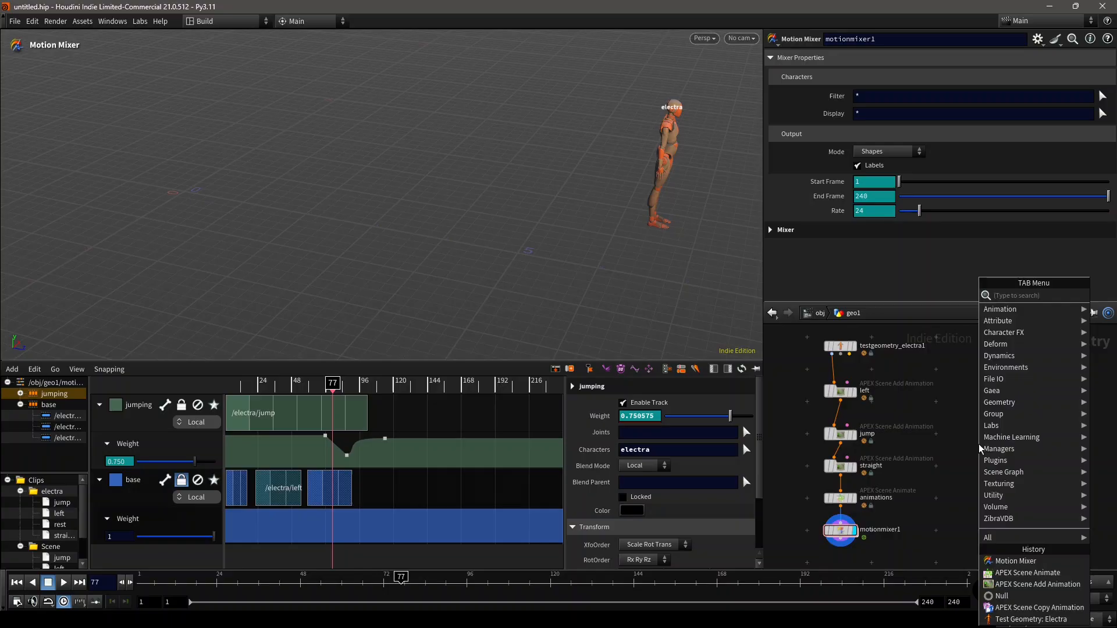
type("test geom ott")
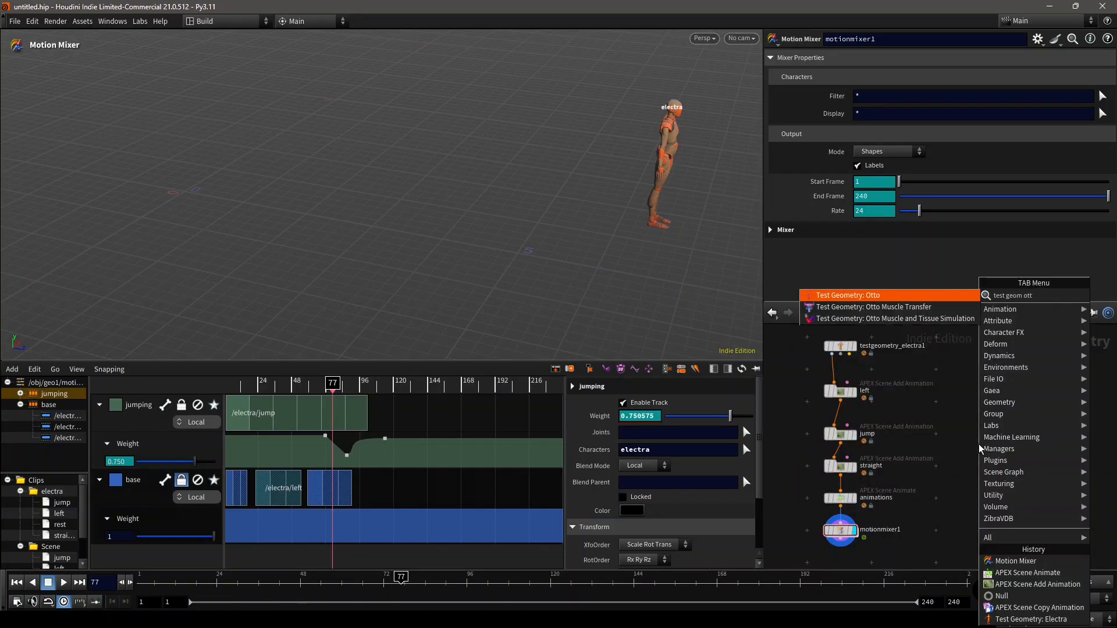
key("Return")
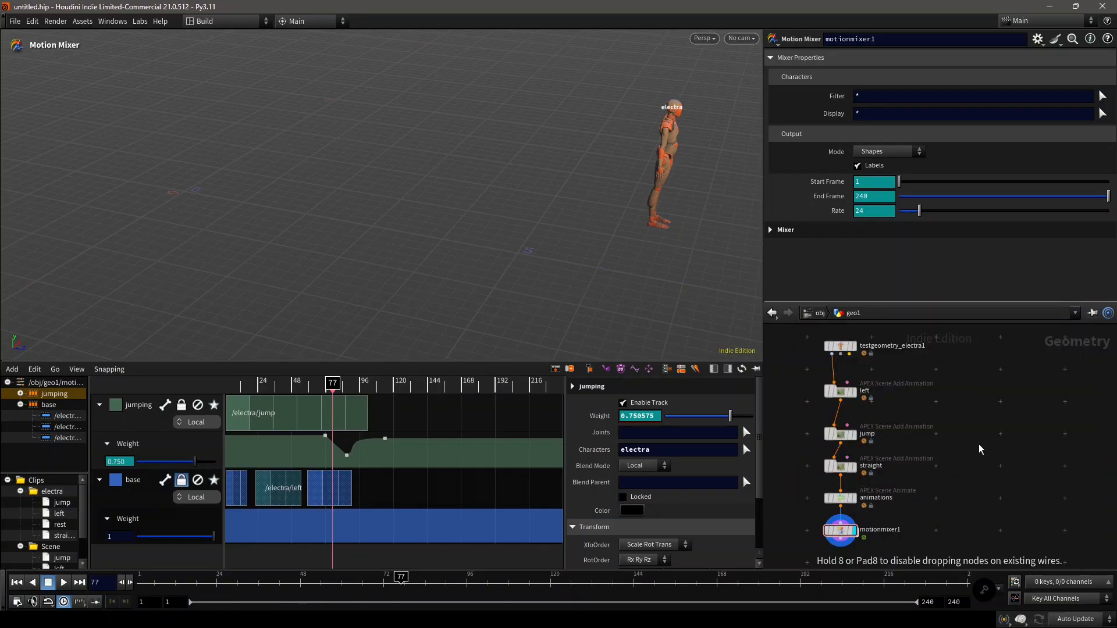
left_click(980, 446)
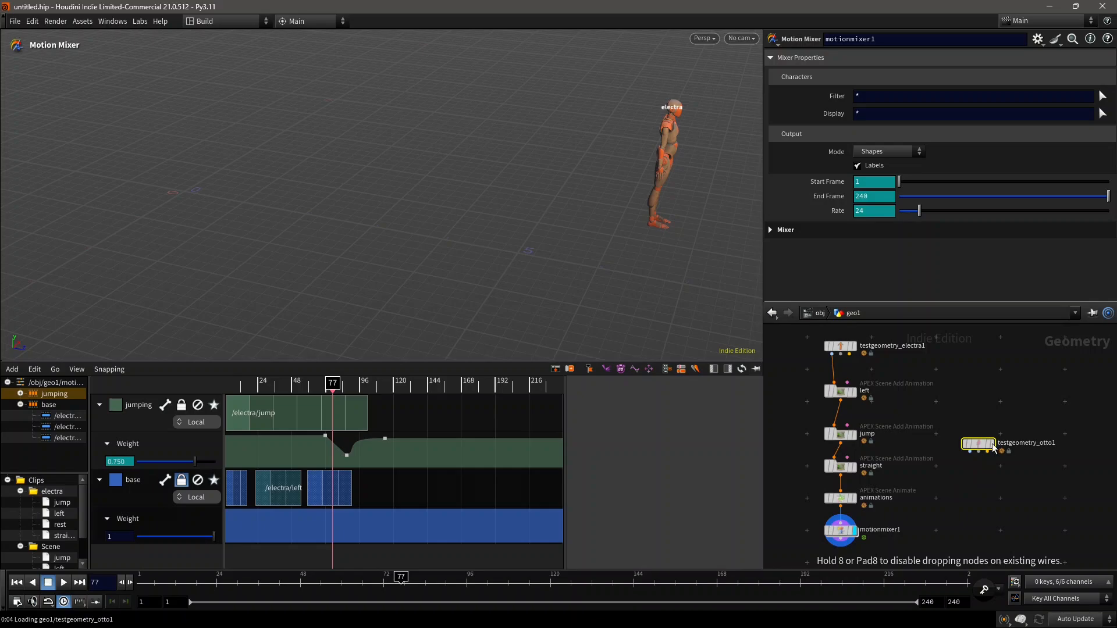
left_click(990, 444)
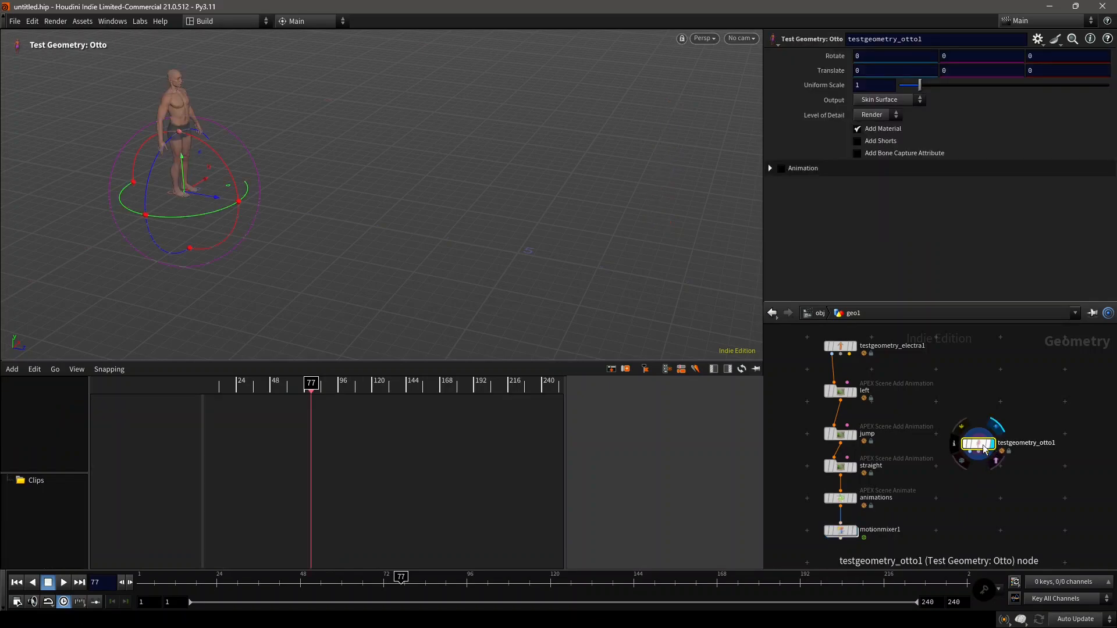
- Turn on Add Shorts for the Otto character and set its output to APEX Scene
scroll(204, 106, "up", 5, "alt")
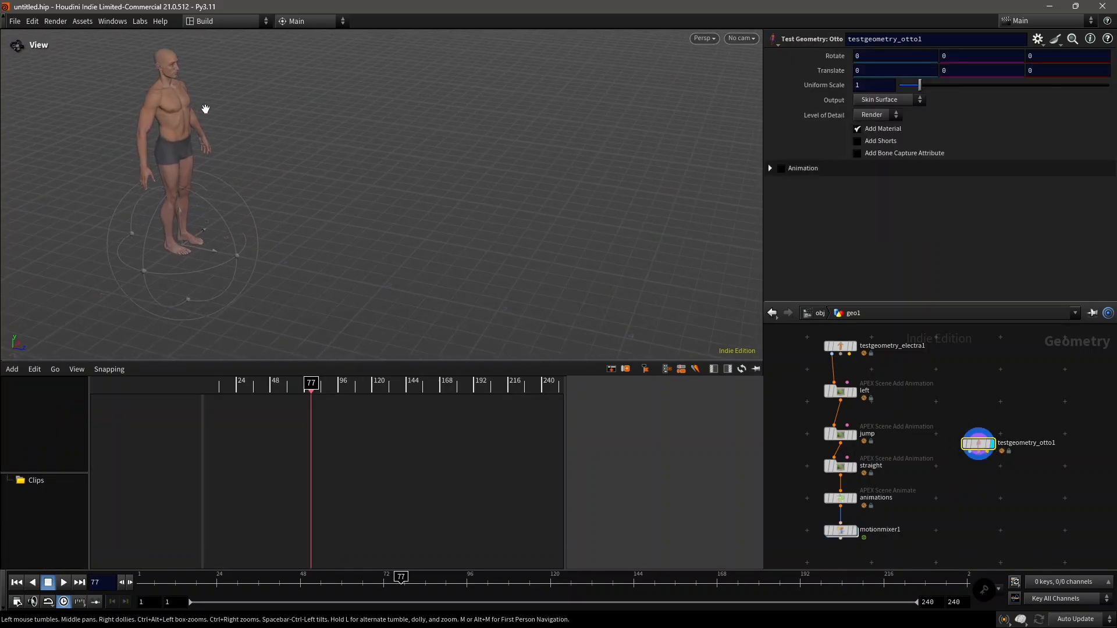
left_click_drag(184, 110, 114, 112, "alt")
middle_click_drag(174, 189, 166, 268, "alt")
left_click_drag(262, 155, 228, 157, "alt")
middle_click_drag(239, 199, 152, 255, "alt")
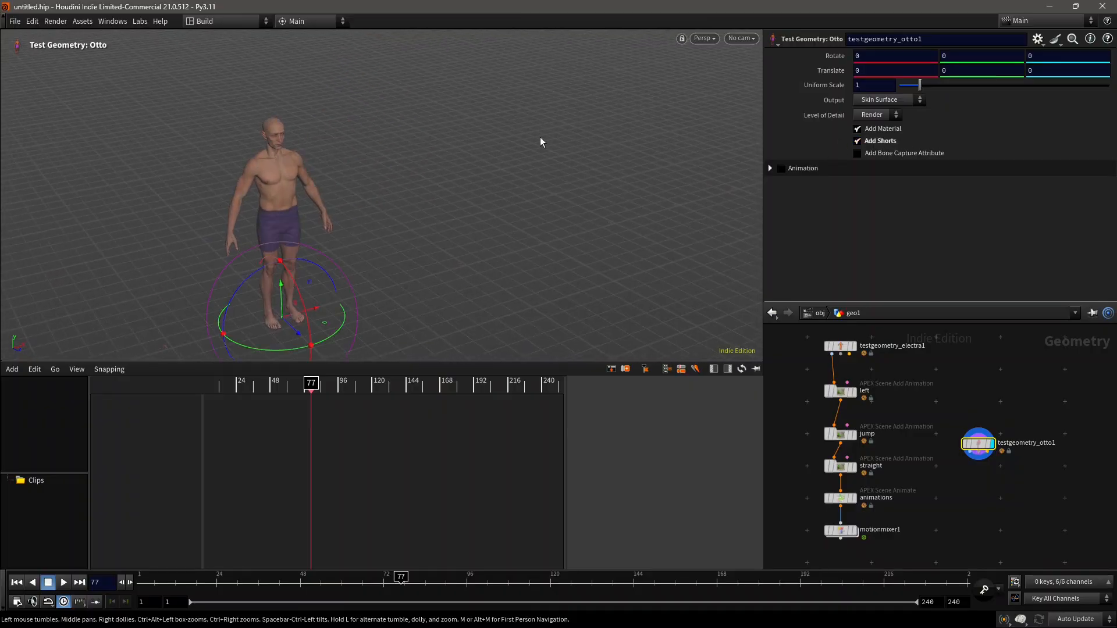
middle_click_drag(299, 132, 387, 138, "alt")
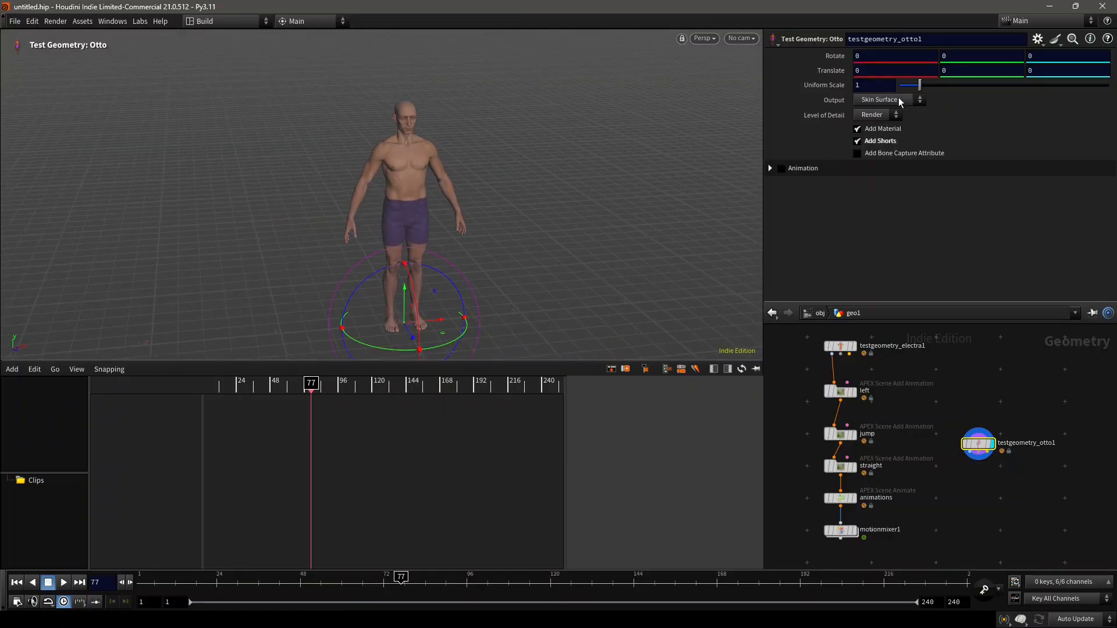
left_click(888, 102)
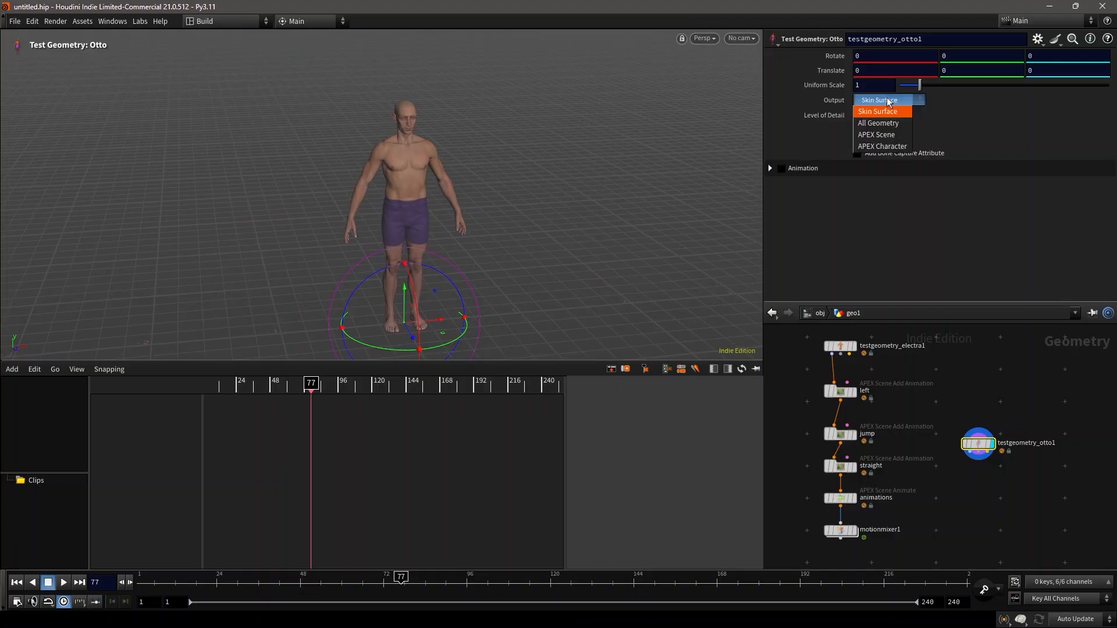
left_click(896, 139)
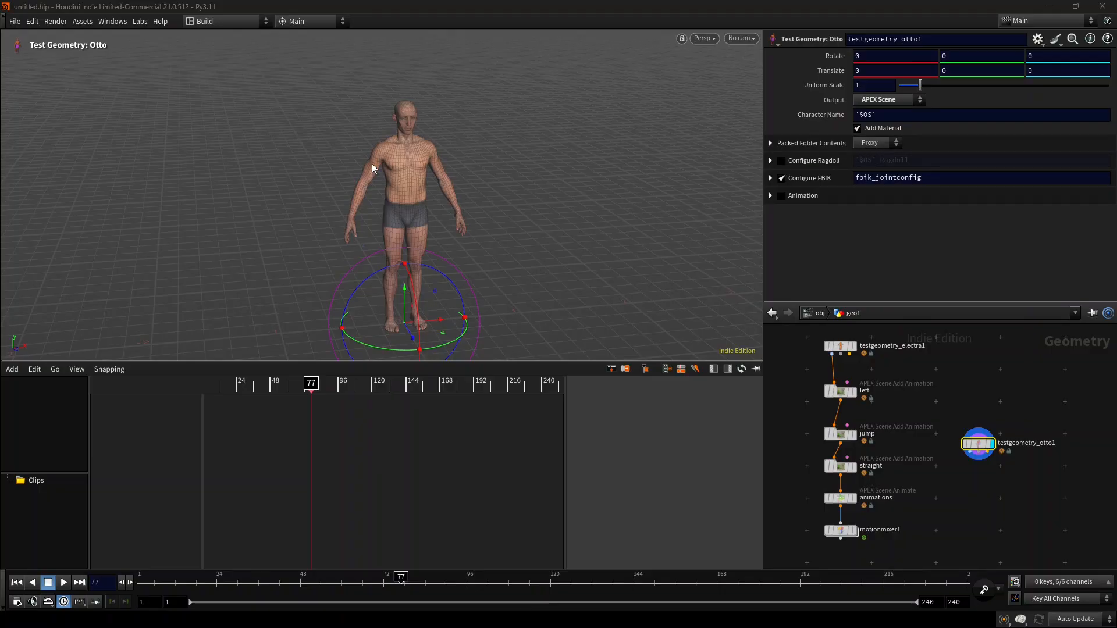
- Enable the Shorts Mesh in Otto's Packed Folder Contents, keeping the level of detail at Proxy
key("Escape")
scroll(413, 144, "up", 5)
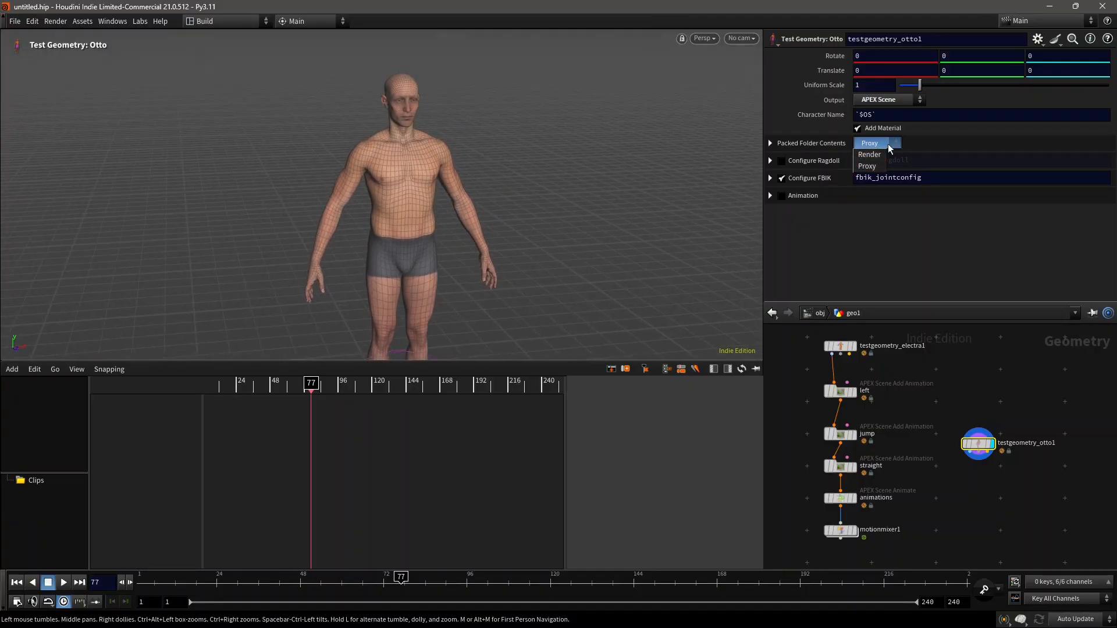
left_click(929, 142)
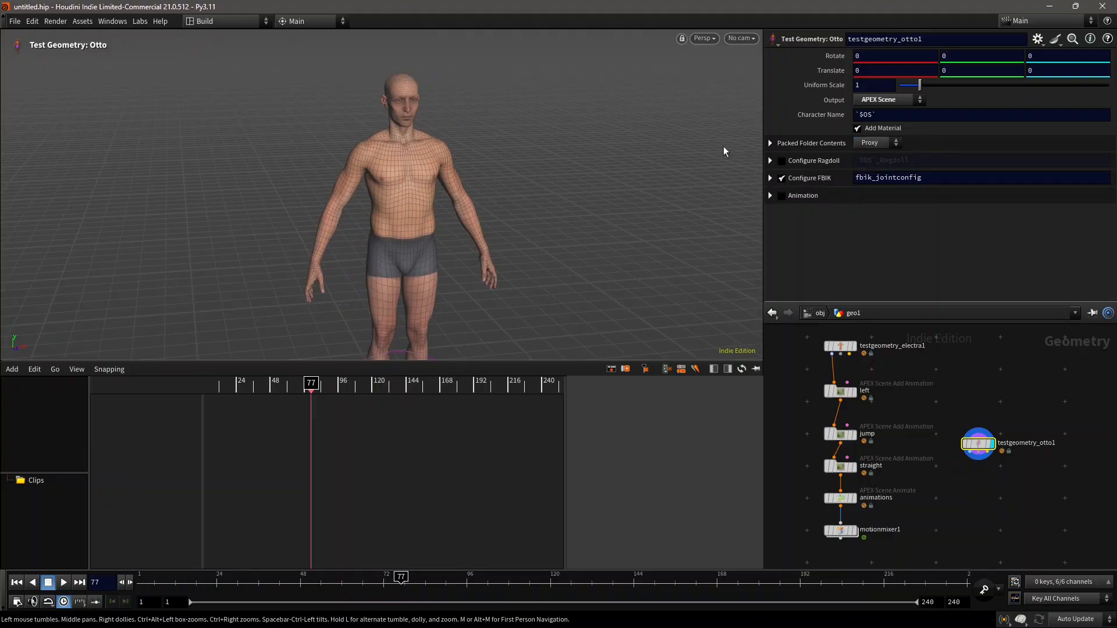
left_click(808, 144)
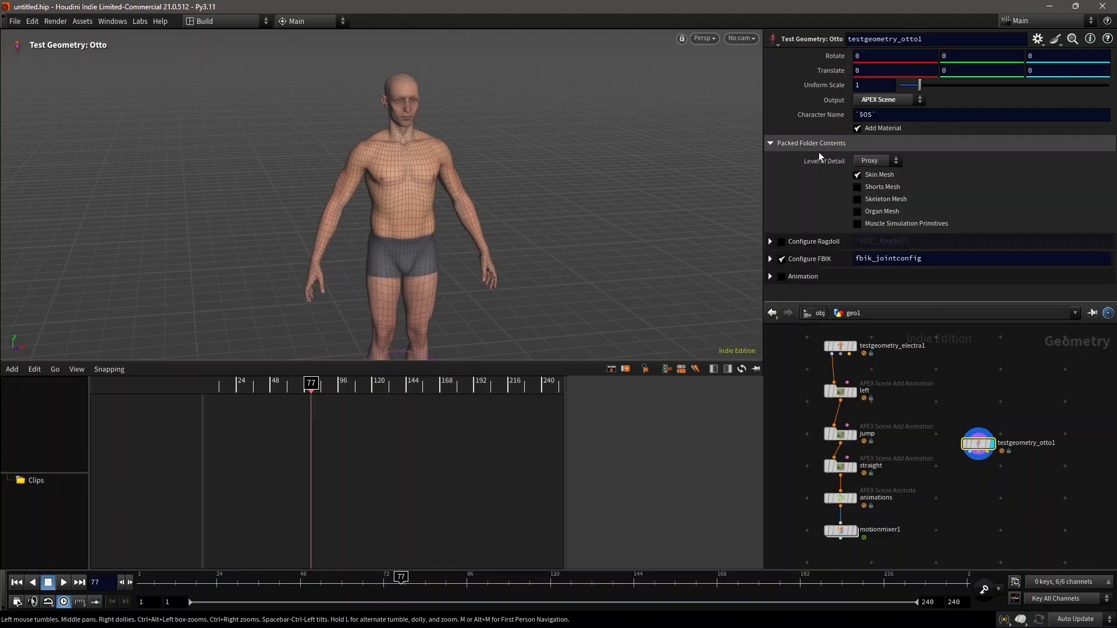
left_click(888, 187)
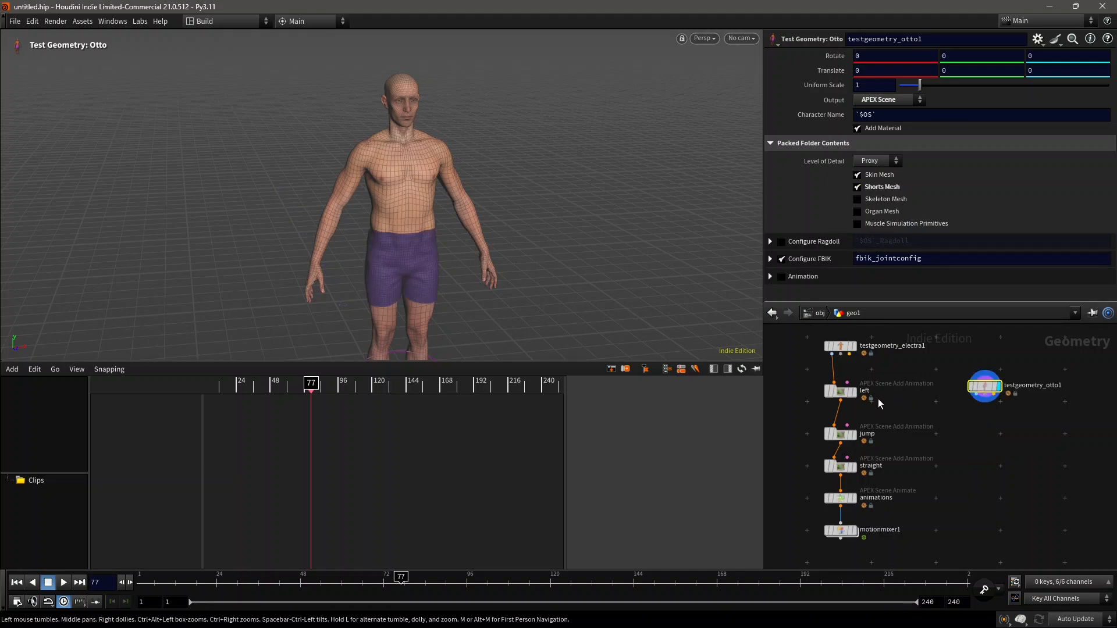
- Add an APEX Scene Add Animation node below testgeometry_otto1, connected to it, and display it
scroll(896, 395, "up", 3)
scroll(861, 390, "down", 2)
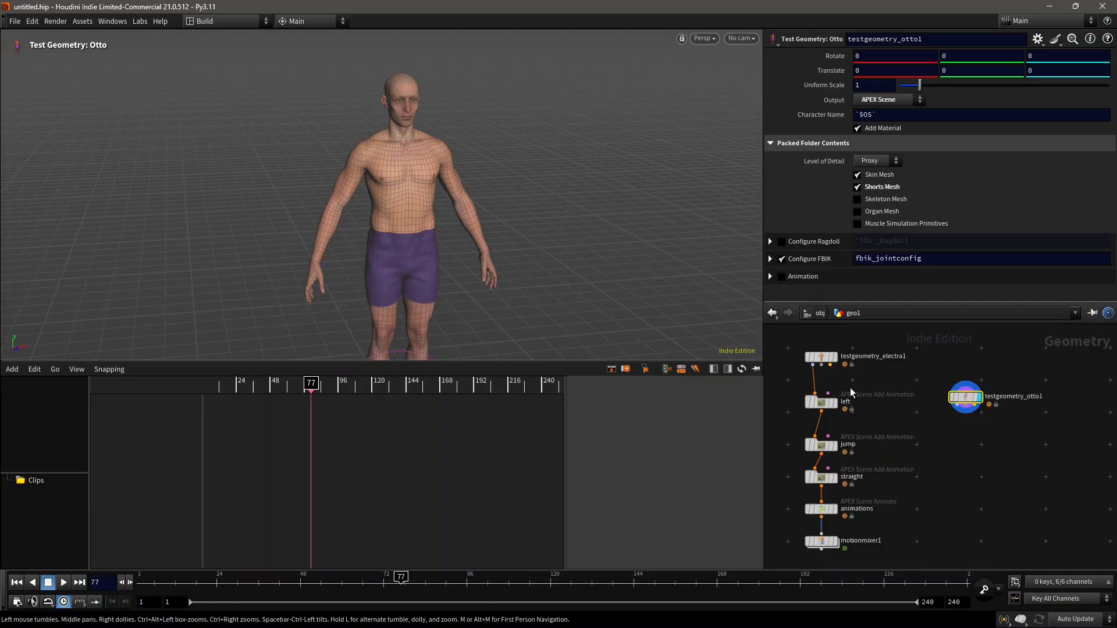
scroll(850, 388, "up", 1)
middle_click_drag(952, 432, 900, 414)
scroll(922, 417, "up", 2)
key("Tab")
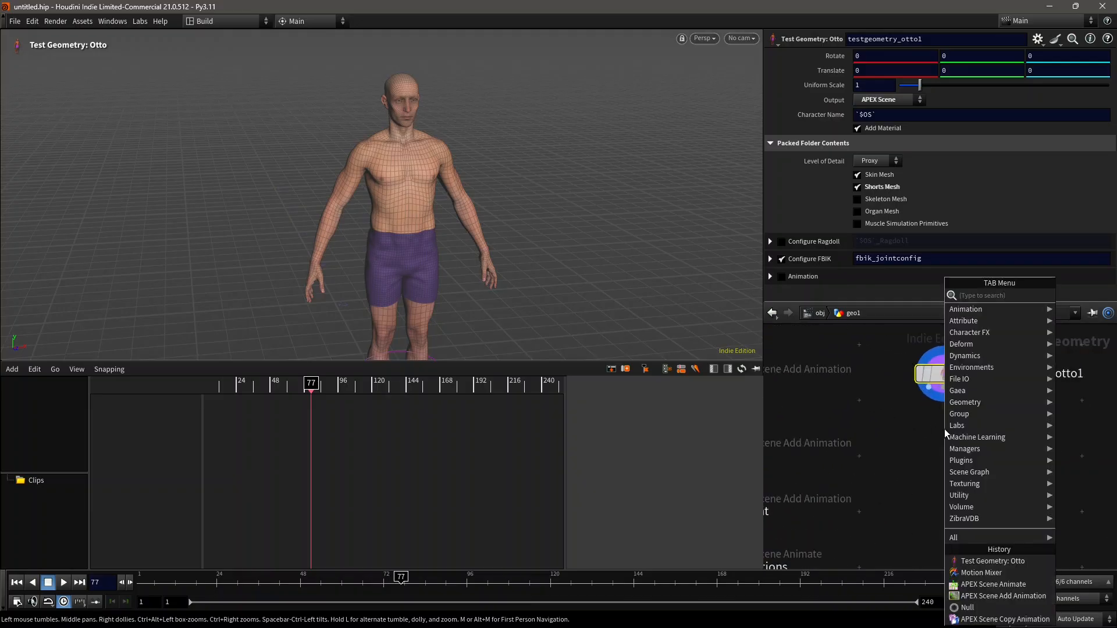
type("apex scene add ani")
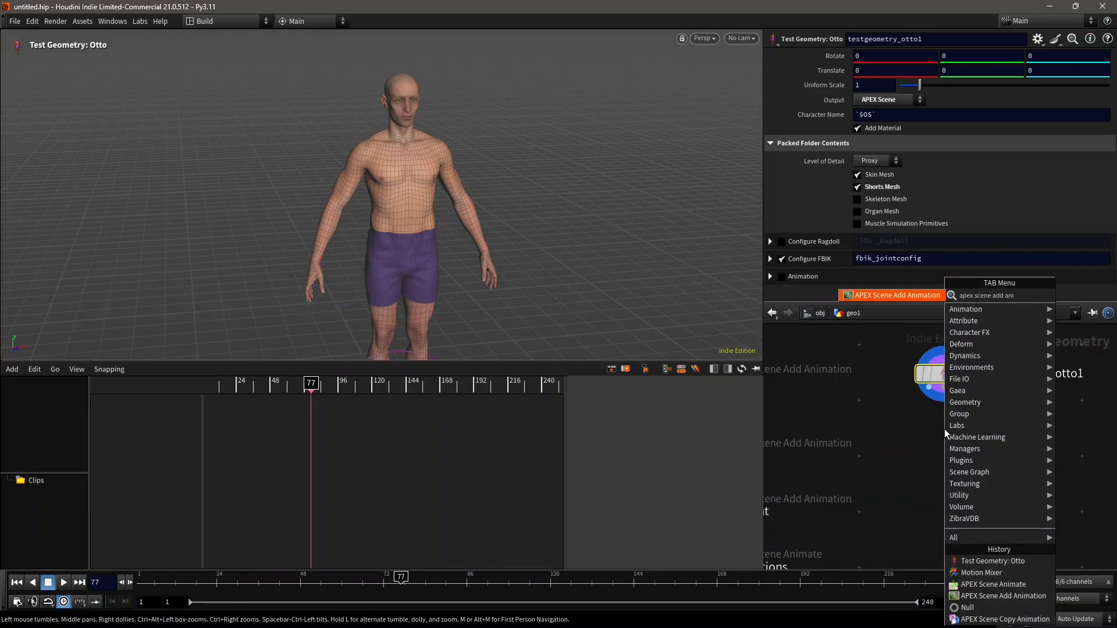
key("Return")
left_click(944, 428)
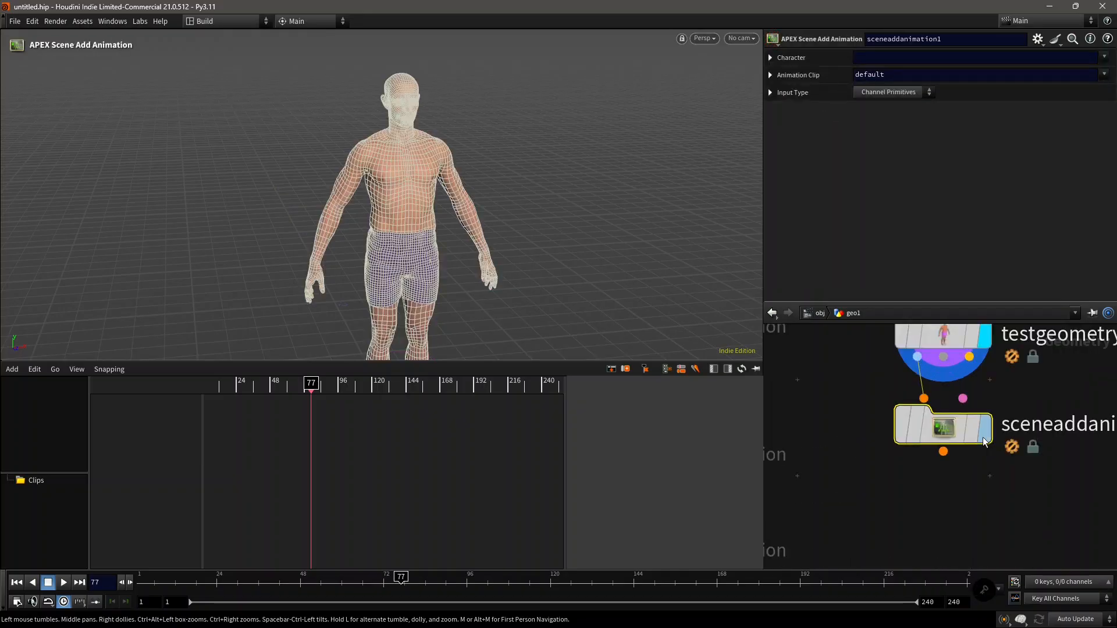
scroll(951, 455, "up", 1)
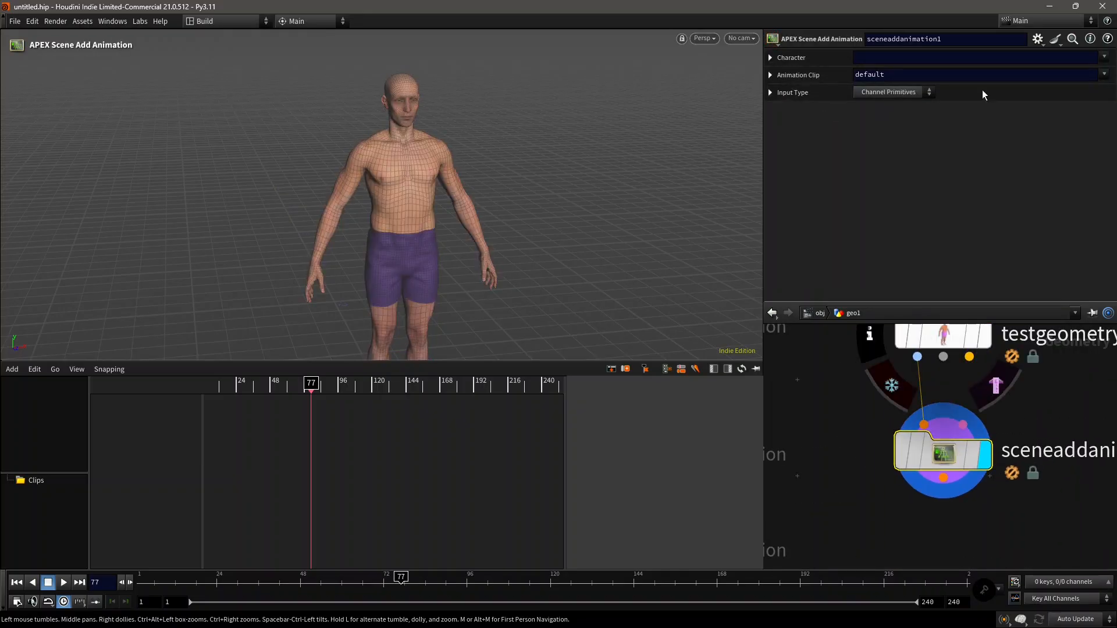
- Set the Add Animation node's character to testgeometry_otto1 and name its clip hand_move
left_click(1103, 57)
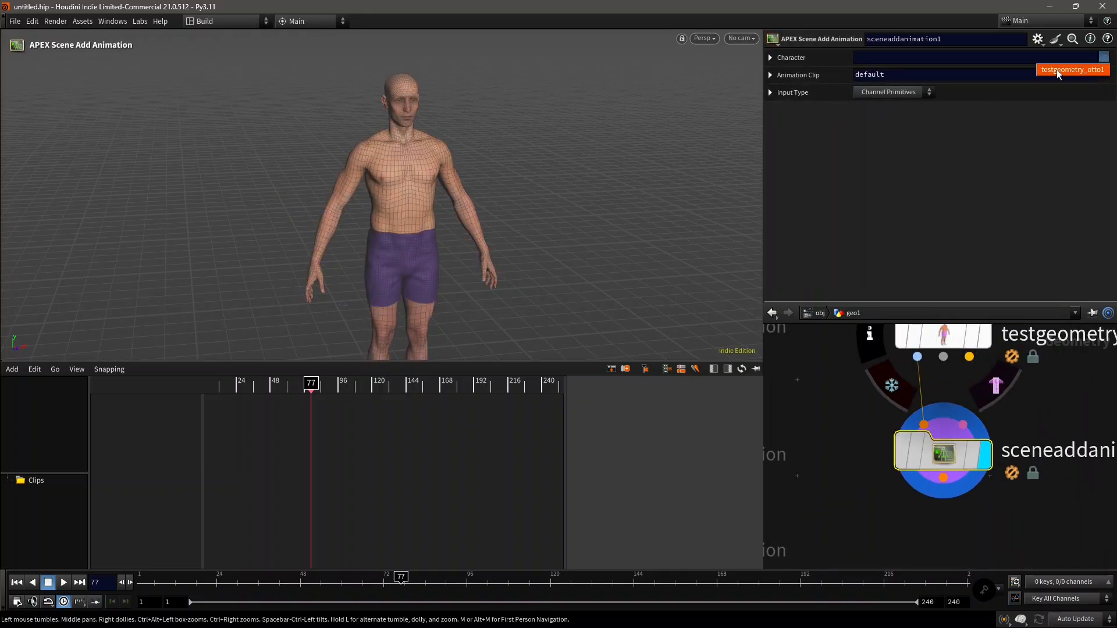
left_click(1093, 71)
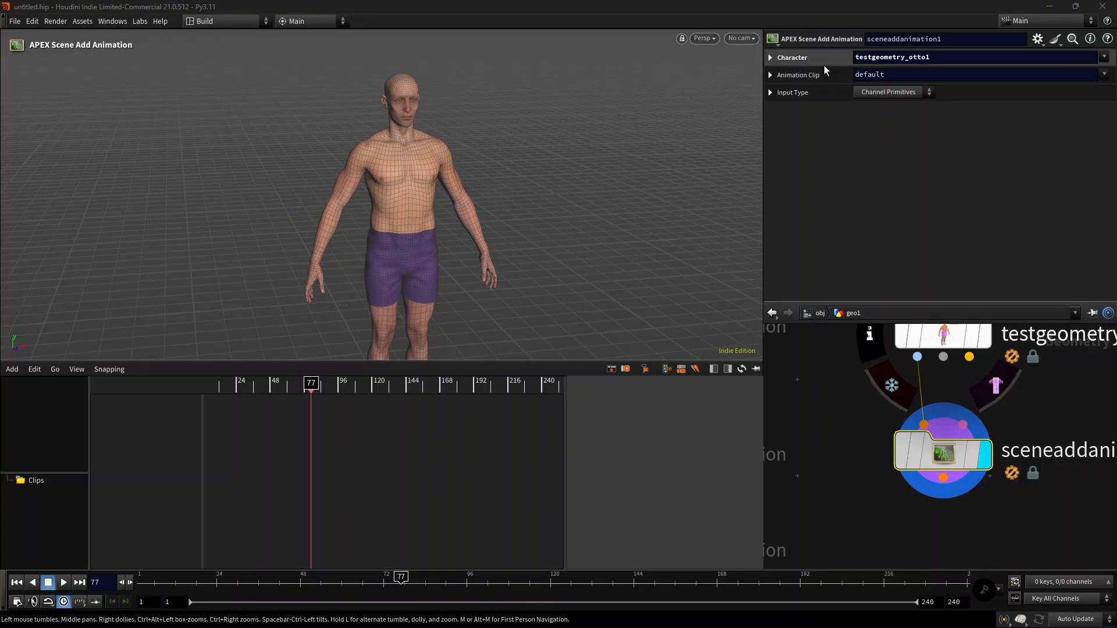
left_click(770, 75)
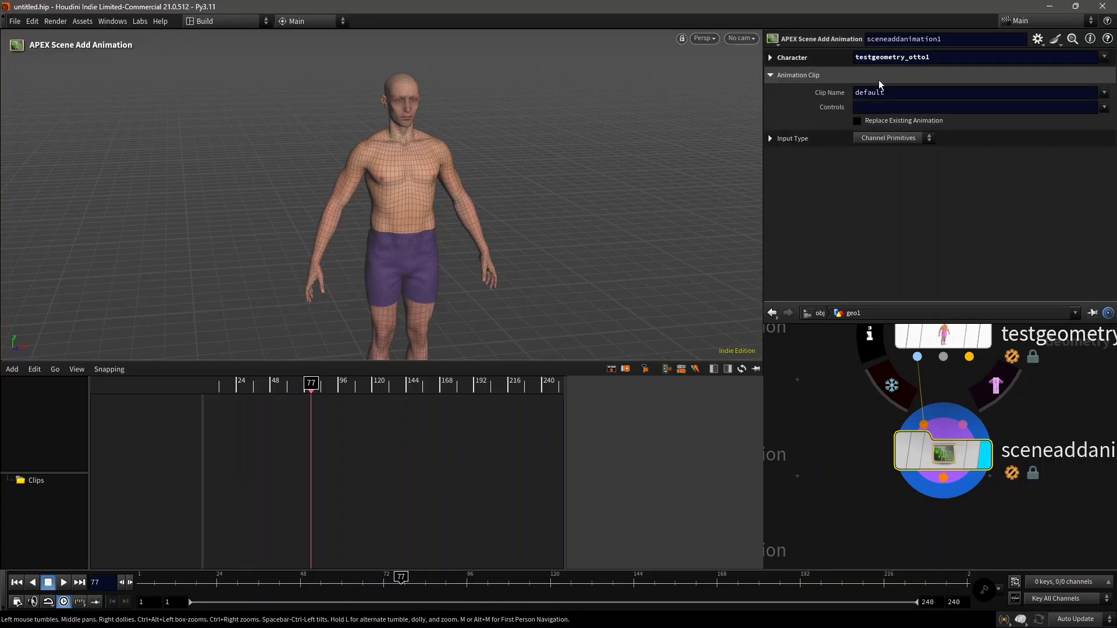
left_click(906, 91)
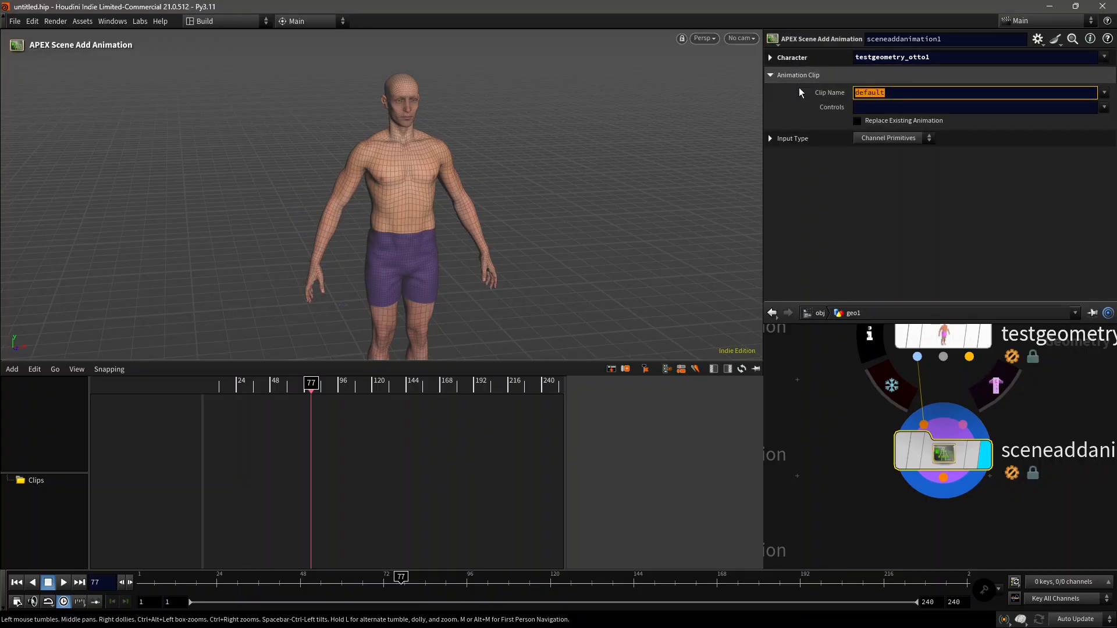
type("hand_mov")
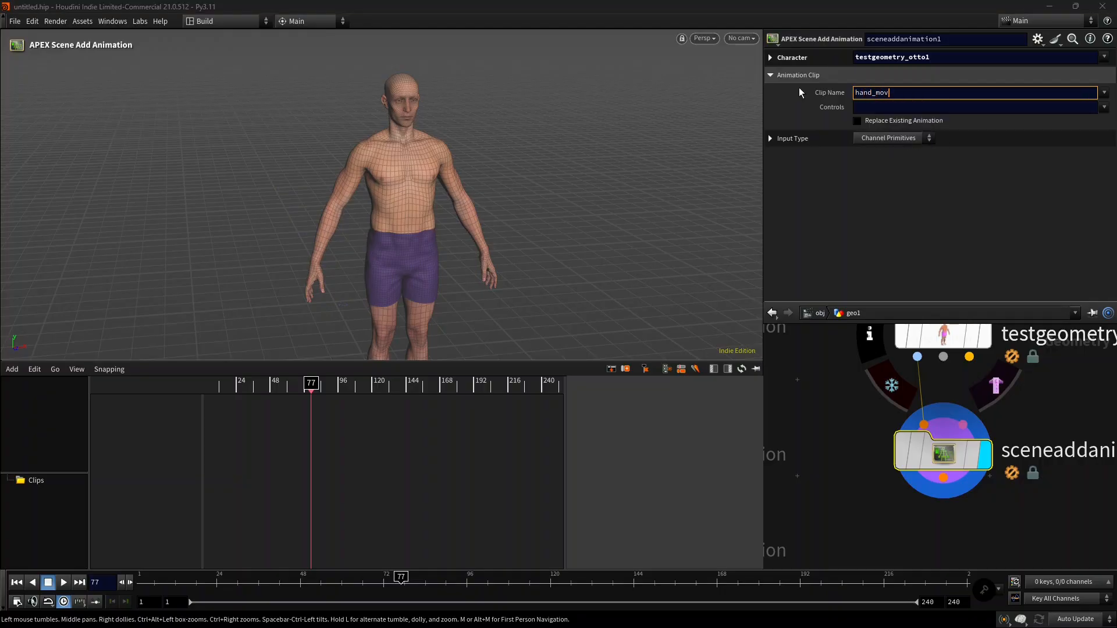
type("e")
key("Return")
- Add an APEX Scene Animate node under sceneaddanimation1, wire it in, and display it
scroll(937, 512, "down", 4)
key("Tab")
key("Return")
left_click(937, 511)
scroll(937, 511, "up", 3)
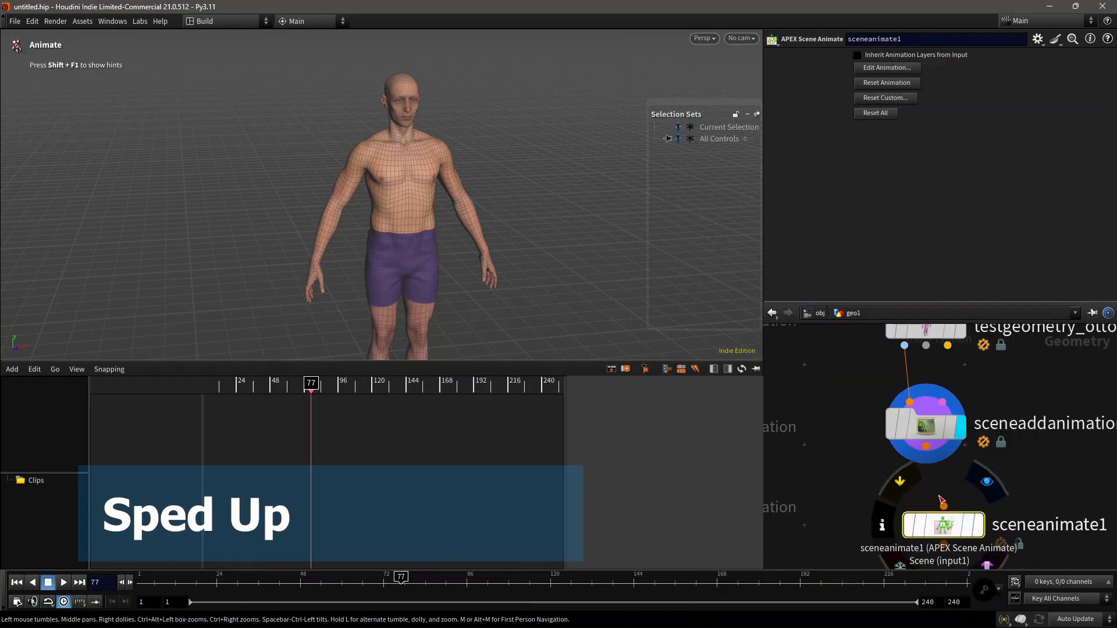
left_click_drag(941, 502, 929, 447)
left_click(978, 526)
left_click_drag(946, 527, 928, 512)
- Key Otto's left hand control at rest on frame 1, and raise and rotate it on frame 12
left_click(484, 252)
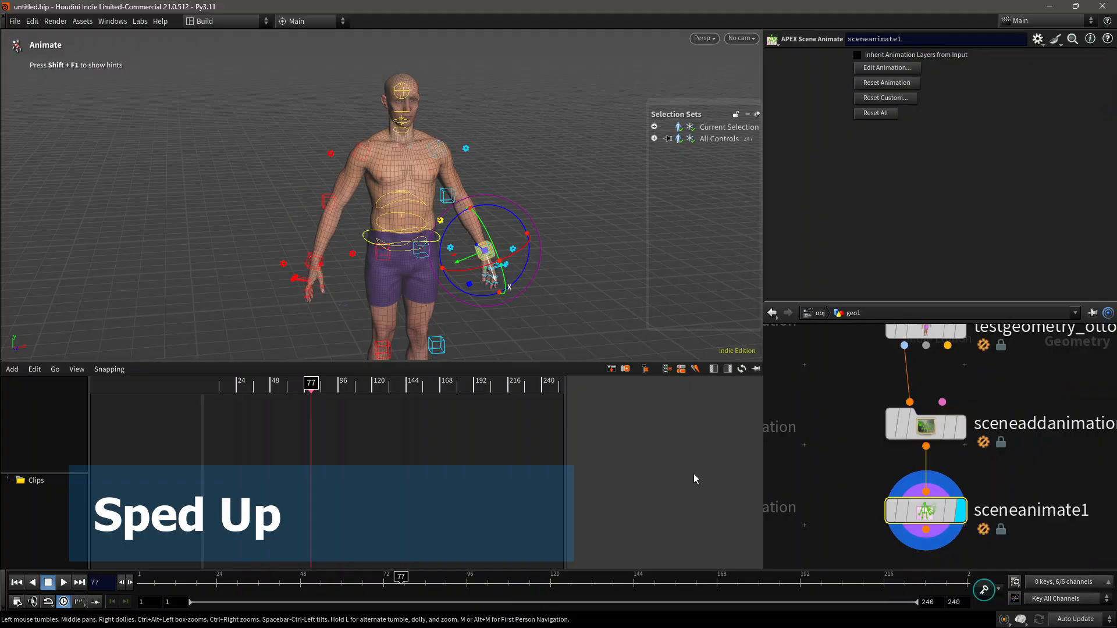
left_click_drag(187, 575, 176, 575)
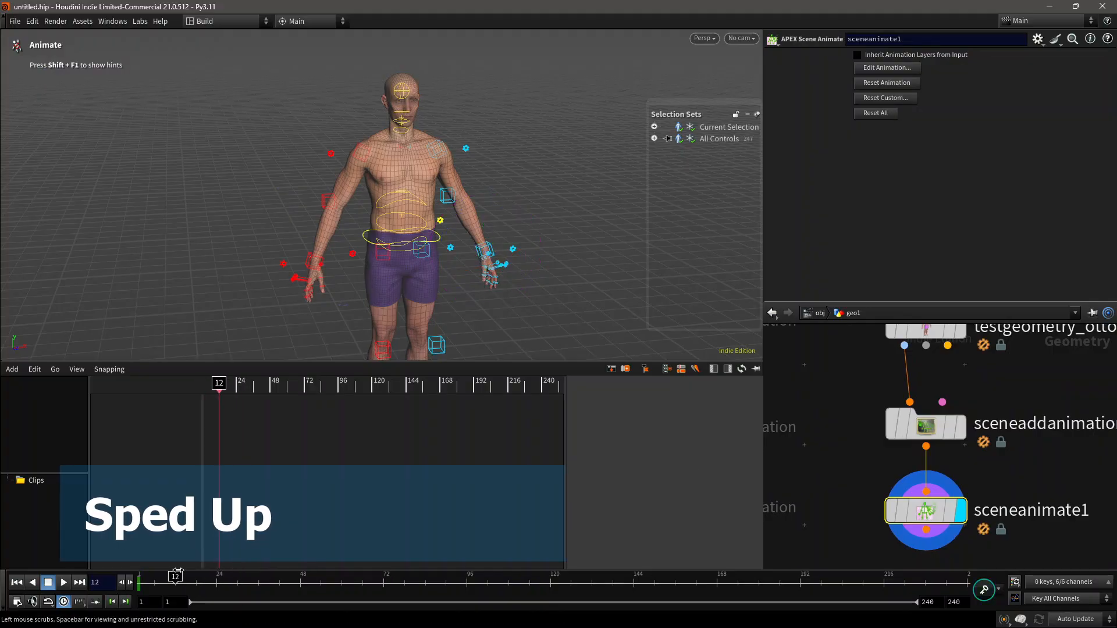
left_click_drag(485, 251, 515, 102)
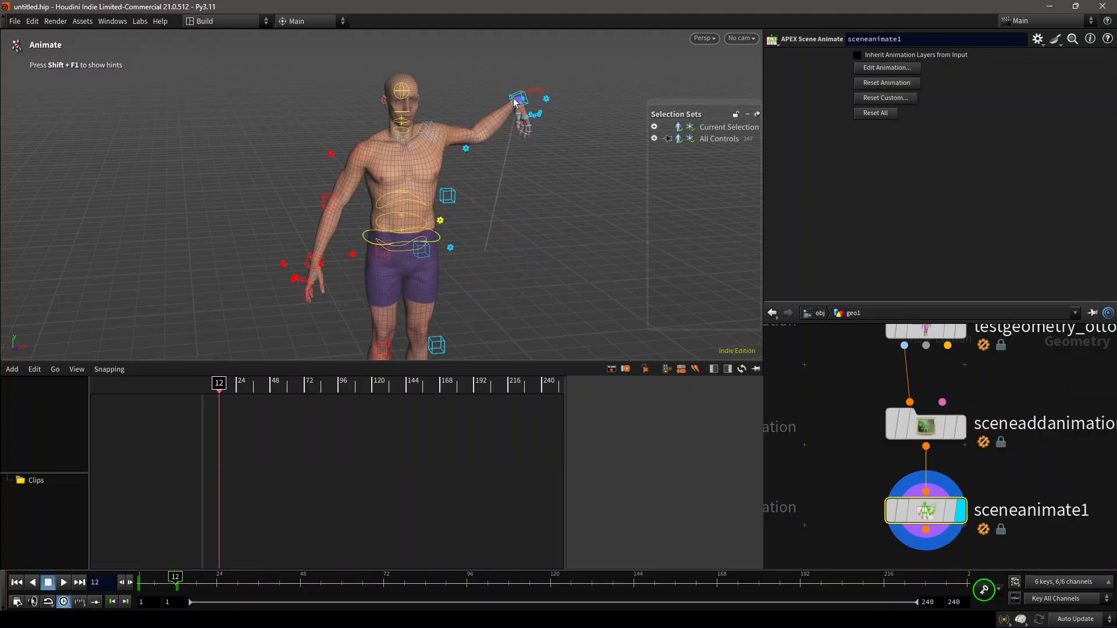
key("ctrl+z")
left_click_drag(484, 253, 516, 153)
left_click_drag(512, 71, 474, 145)
- Copy the frame 1 hand key to just before frame 24 and play back the hand motion
left_click(144, 580)
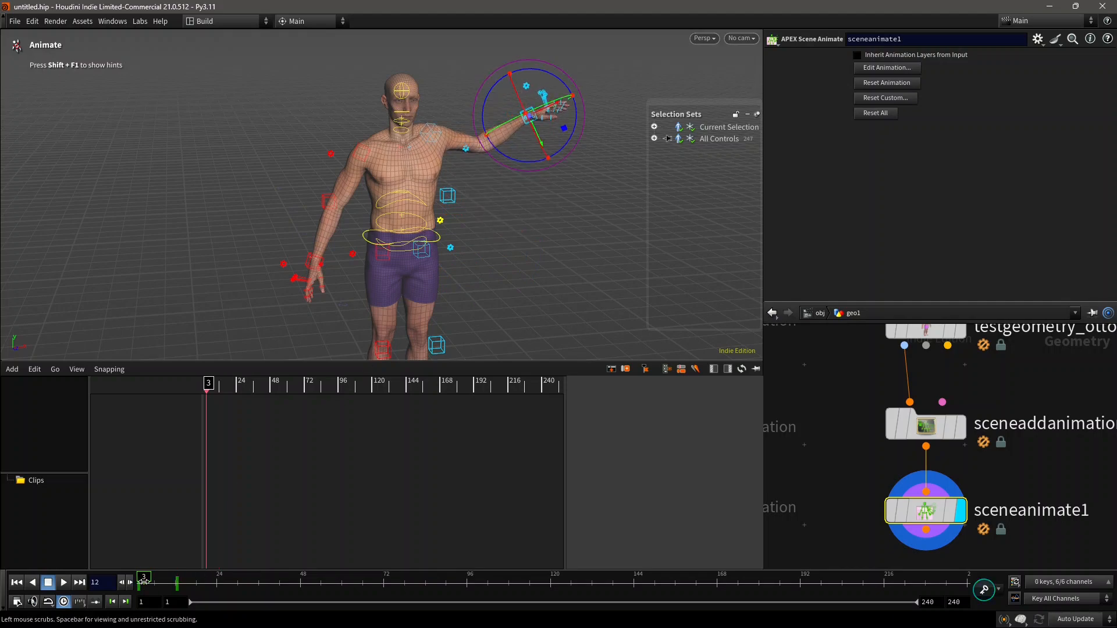
mouse_move(143, 580)
left_mouse_down()
mouse_move(223, 592)
mouse_move(143, 580)
left_mouse_up()
left_click(61, 583)
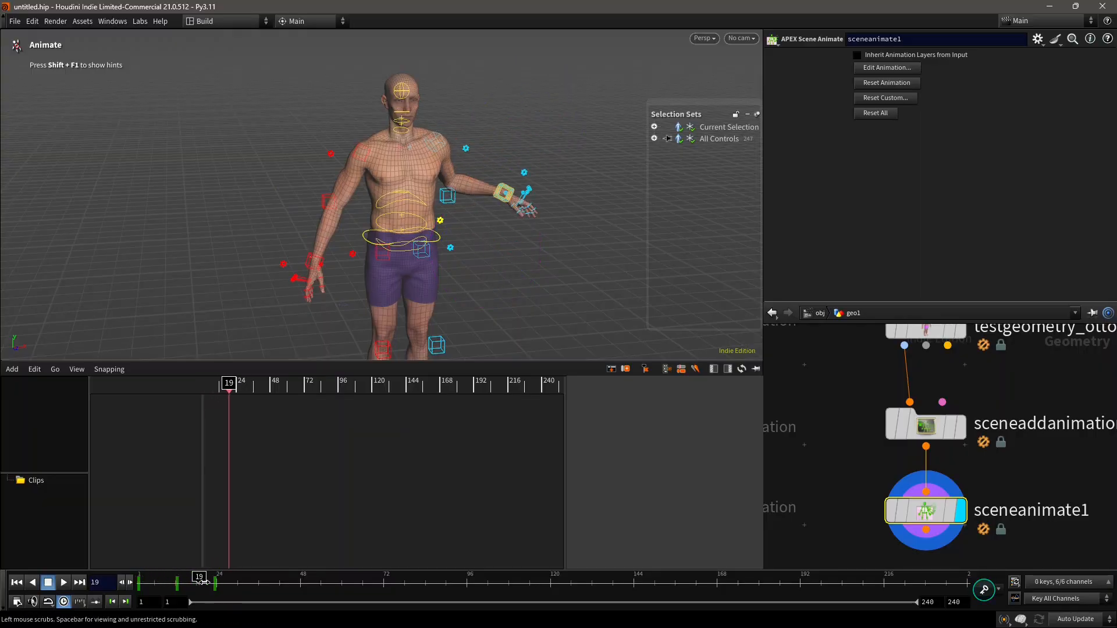
left_click(49, 584)
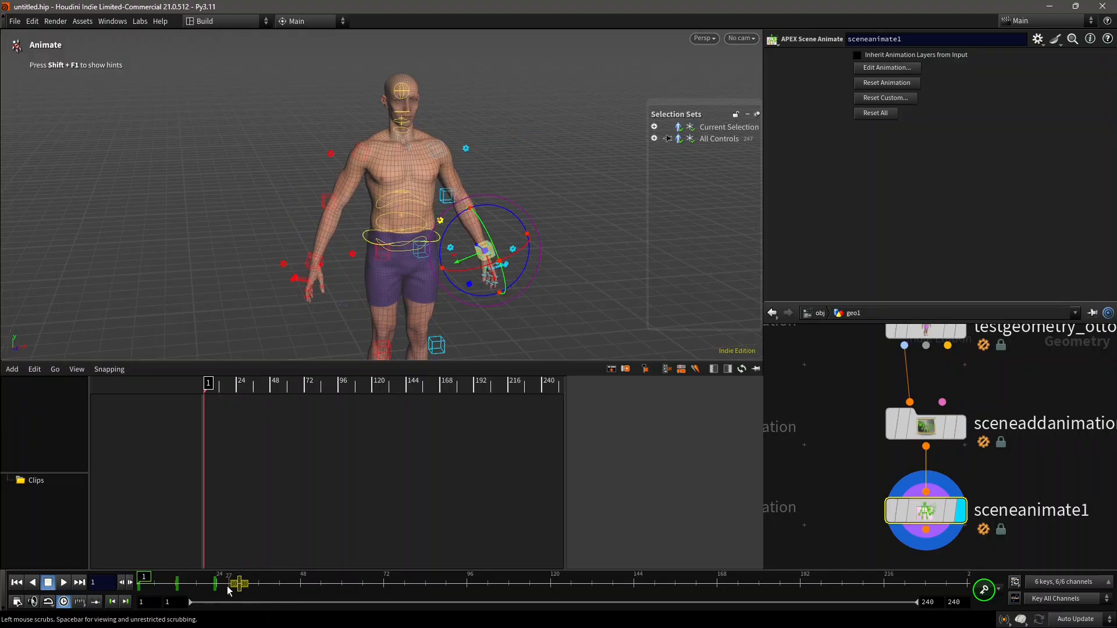
- Stretch the hand motion's keys to about frames 15 and 29, and play back the slower animation
left_click_drag(229, 584, 238, 585)
middle_click_drag(217, 588, 235, 595)
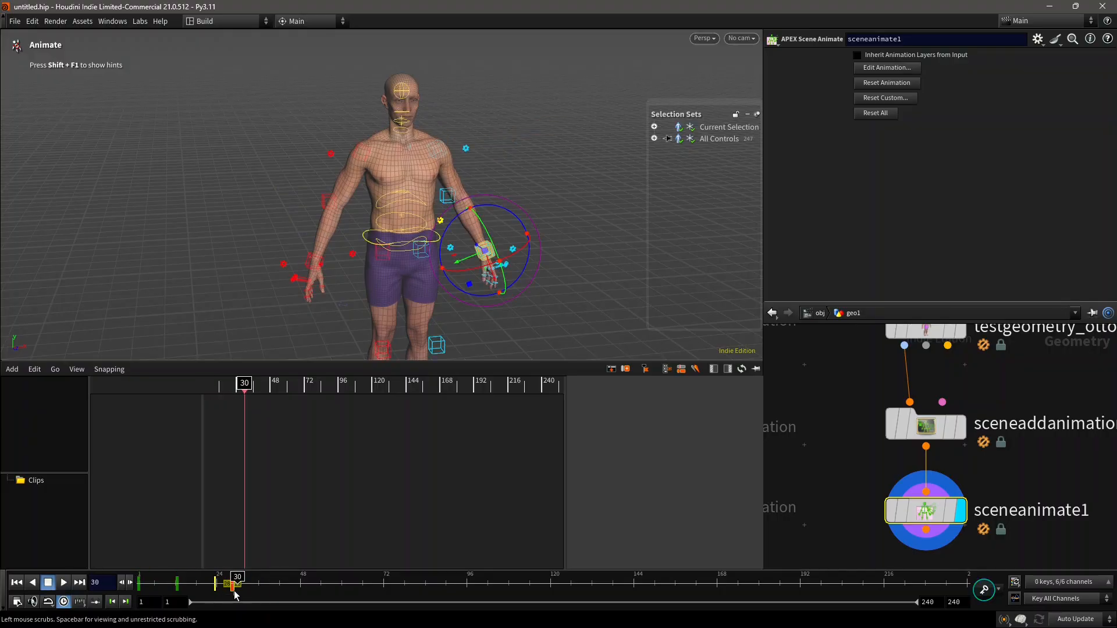
left_click_drag(226, 588, 215, 587)
left_click(65, 584)
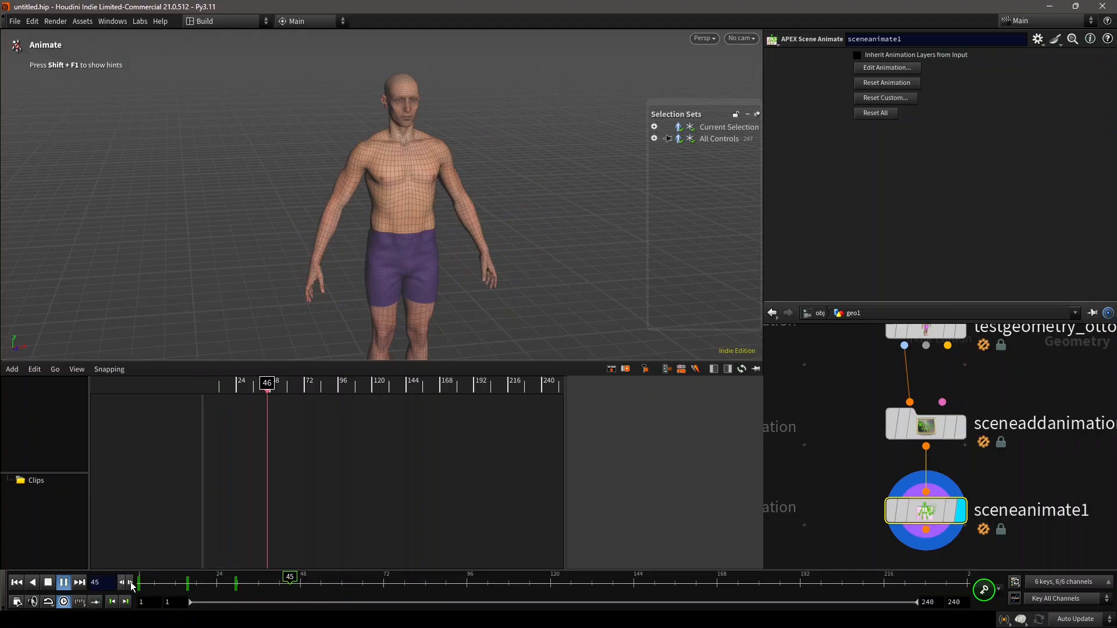
left_click(49, 583)
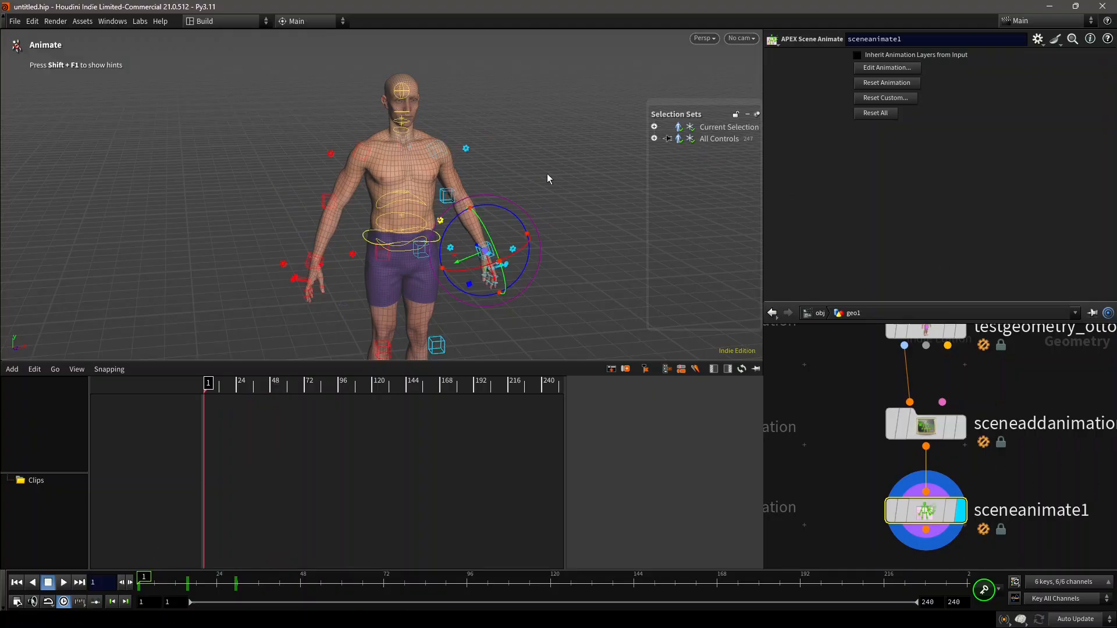
key("Escape")
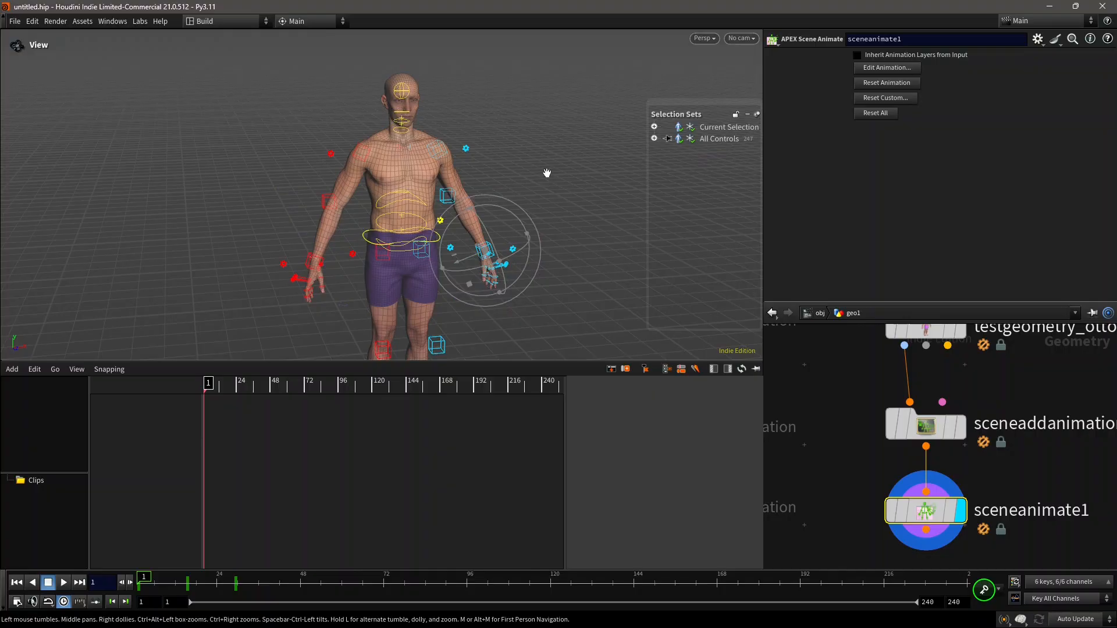
- Rename the sceneaddanimation1 node as hand_move in the network
key("ctrl+space")
scroll(1031, 468, "down", 3)
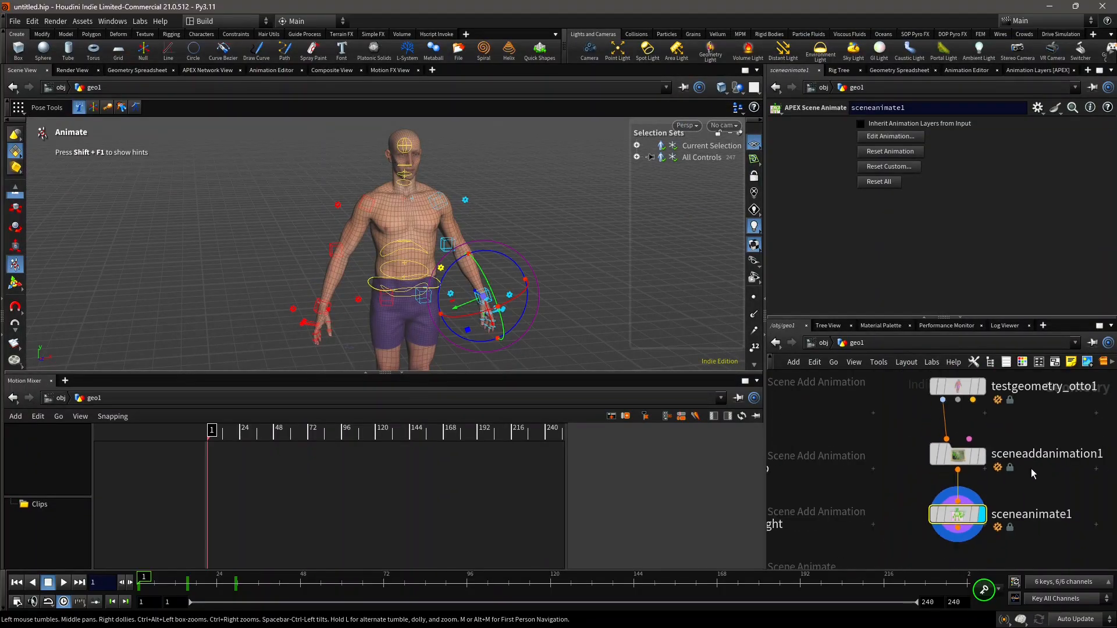
middle_click_drag(1032, 469, 1018, 465)
scroll(1059, 476, "down", 2)
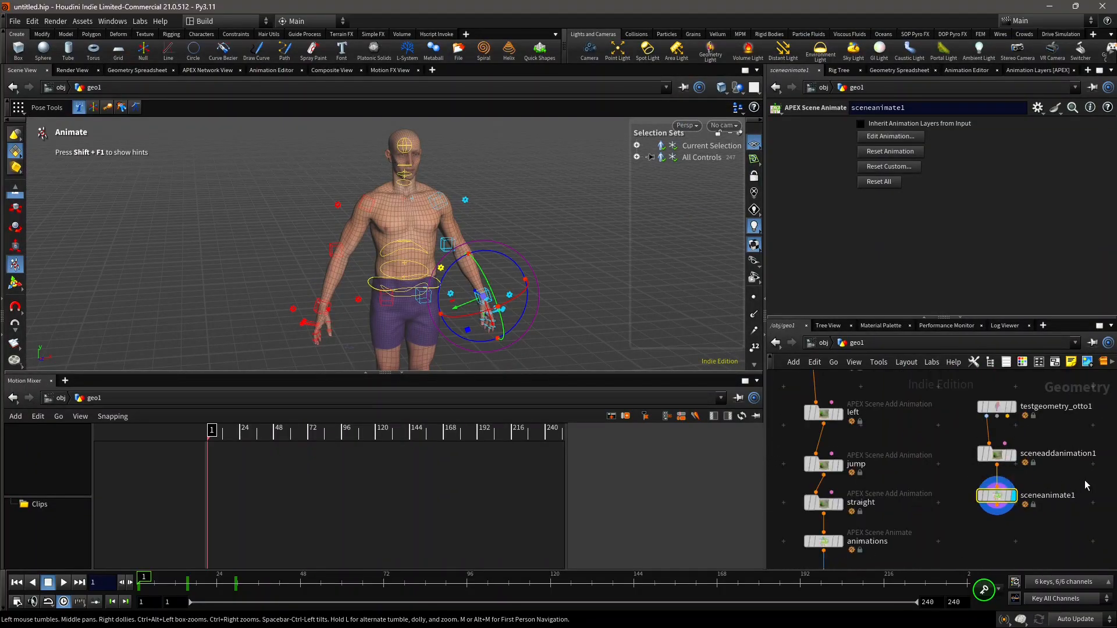
double_click(1060, 454)
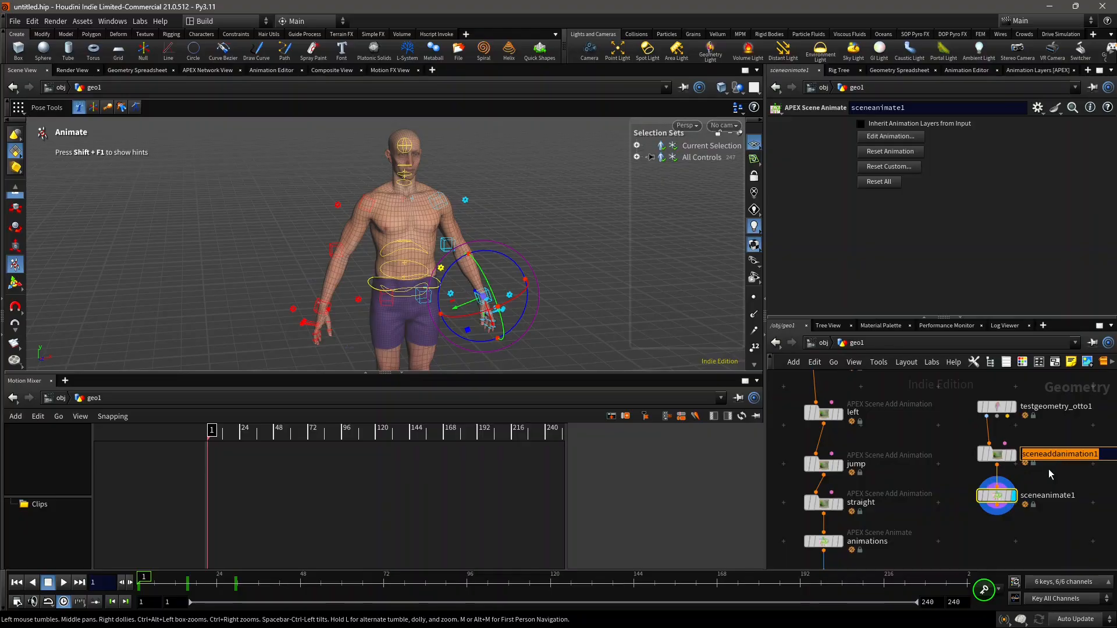
type("hand_m")
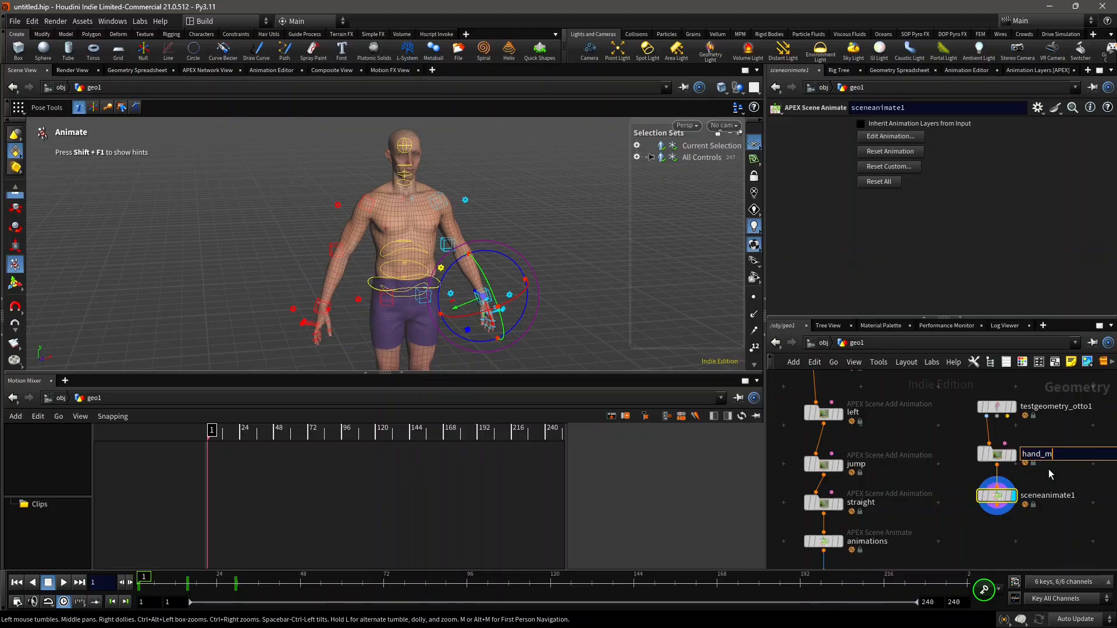
type("ove")
key("Return")
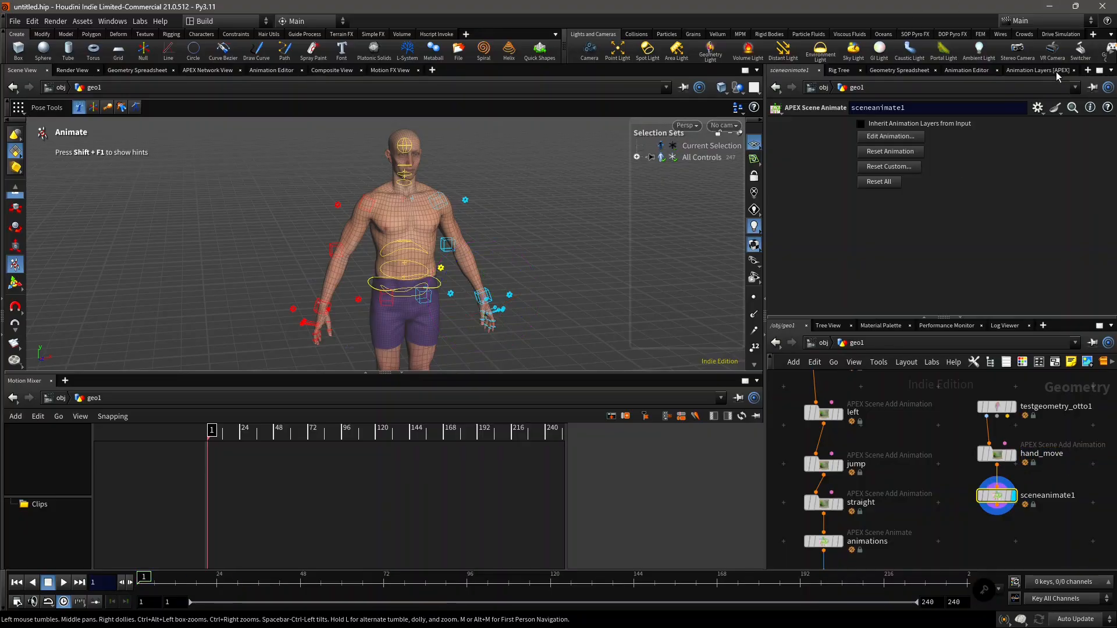
left_click(1052, 71)
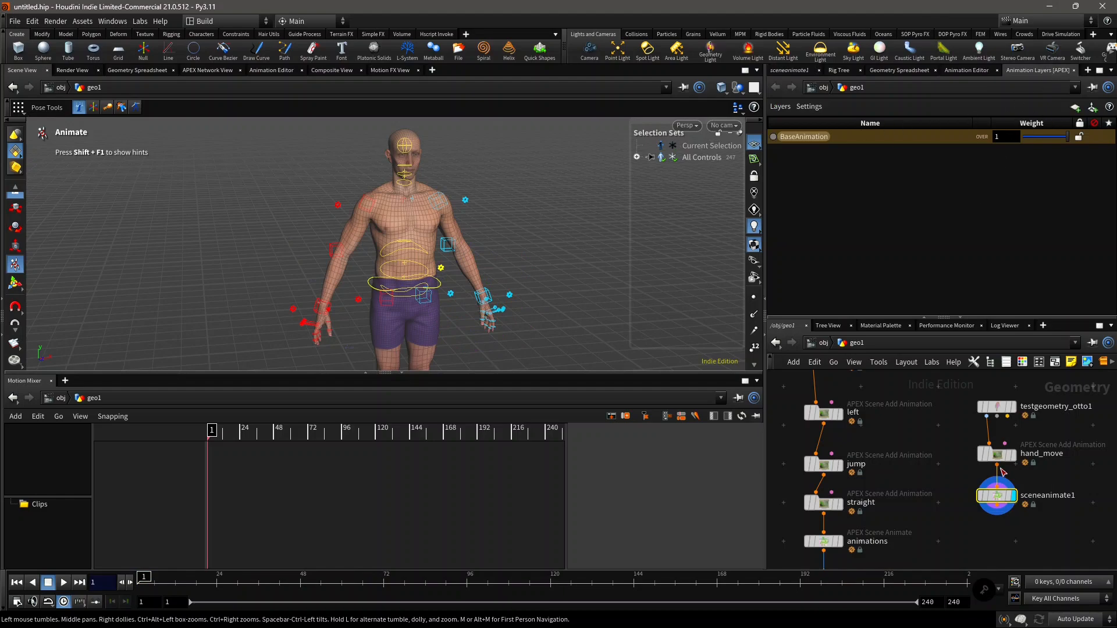
scroll(1001, 472, "up", 3)
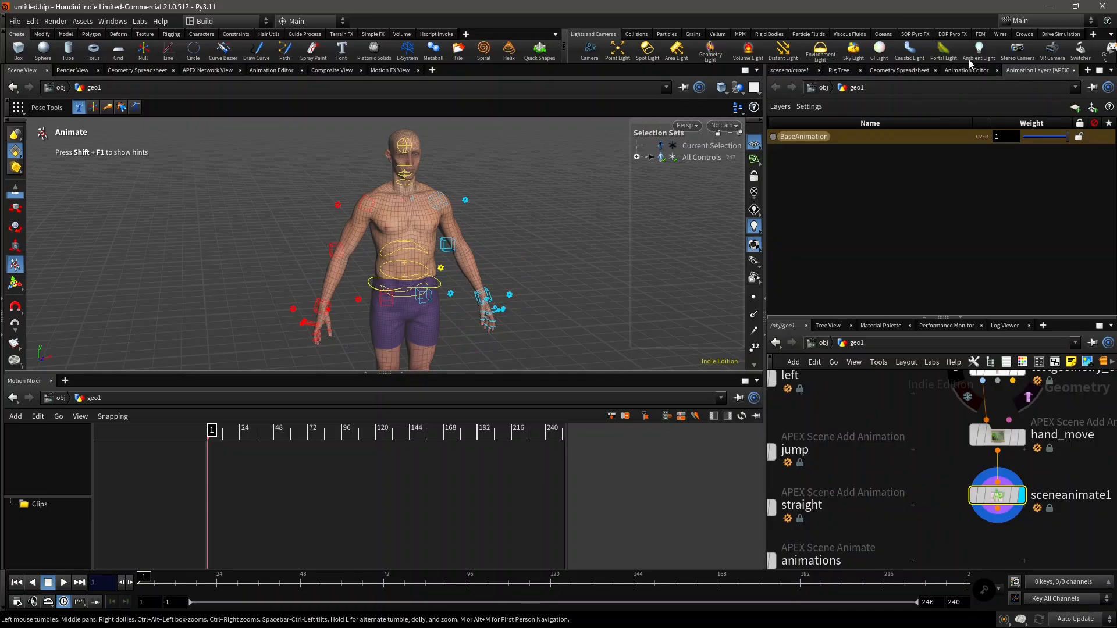
left_click(791, 71)
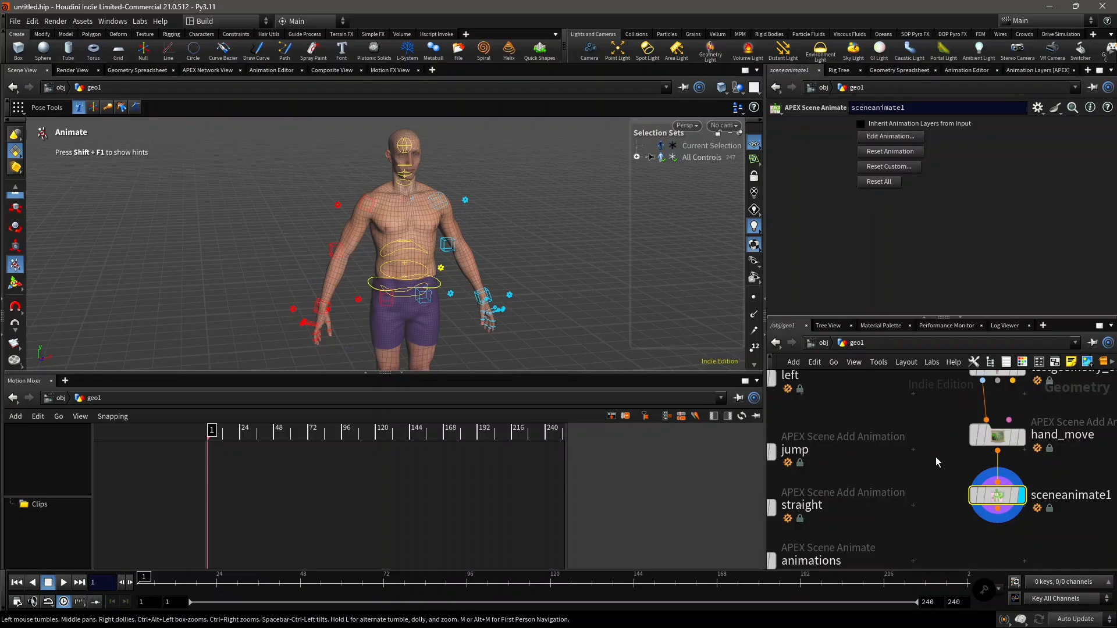
- Rename the sceneanimate1 node under hand_move as animate_2
key("f")
double_click(1028, 474)
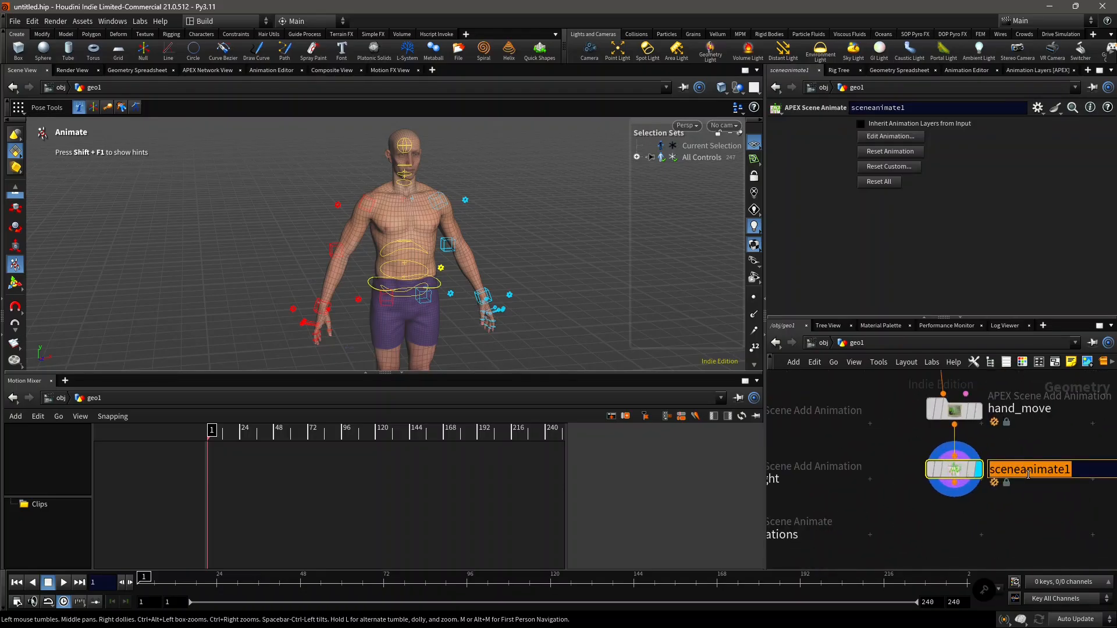
type("animate_2")
key("Return")
scroll(1028, 473, "up", 1)
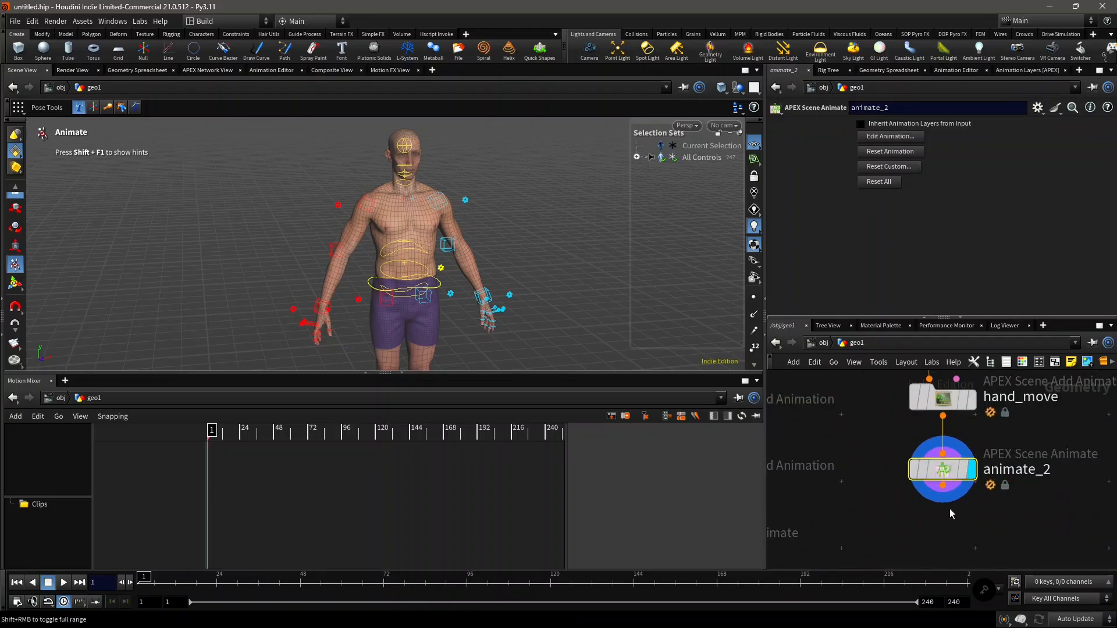
- Insert an APEX Scene Add Character node between the animations and motionmixer1 nodes
scroll(929, 511, "down", 3)
middle_click_drag(924, 510, 1026, 473)
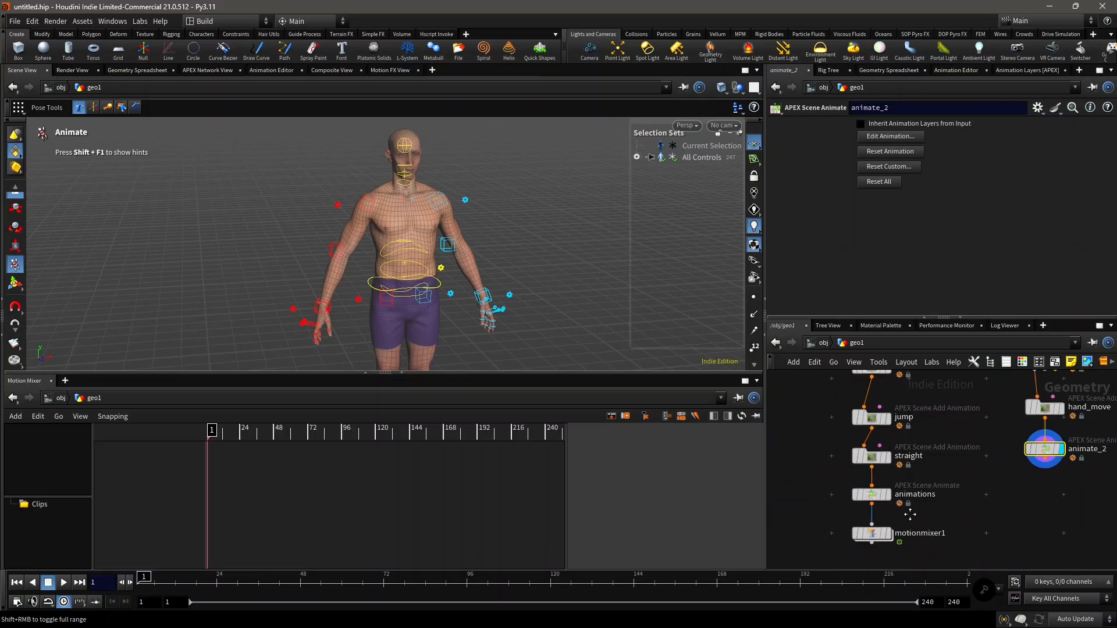
scroll(884, 518, "up", 2)
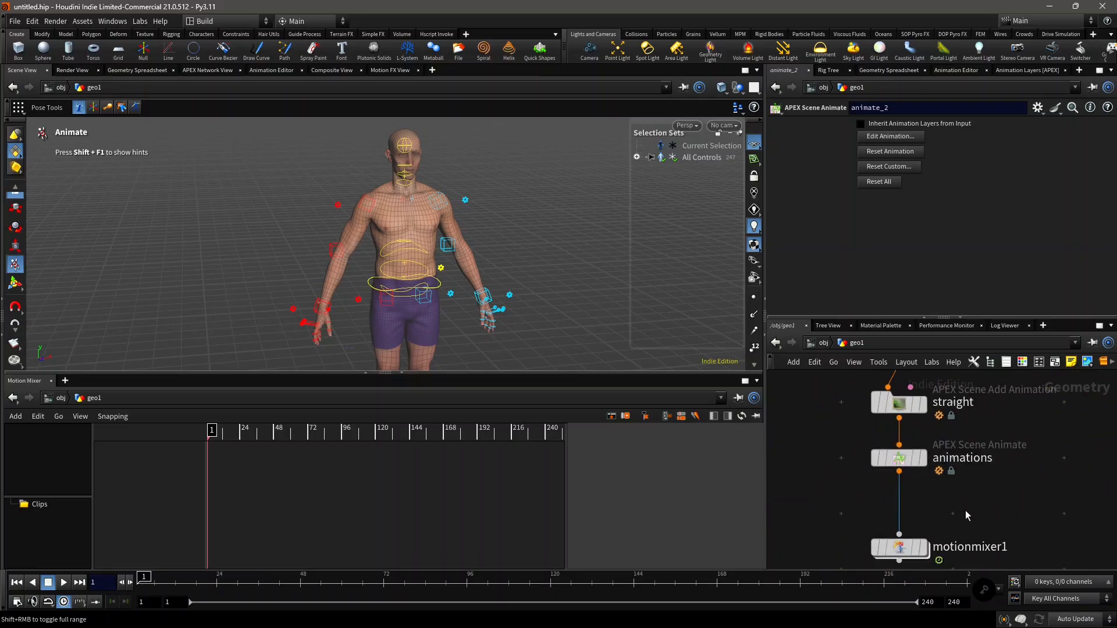
key("Tab")
type("apex")
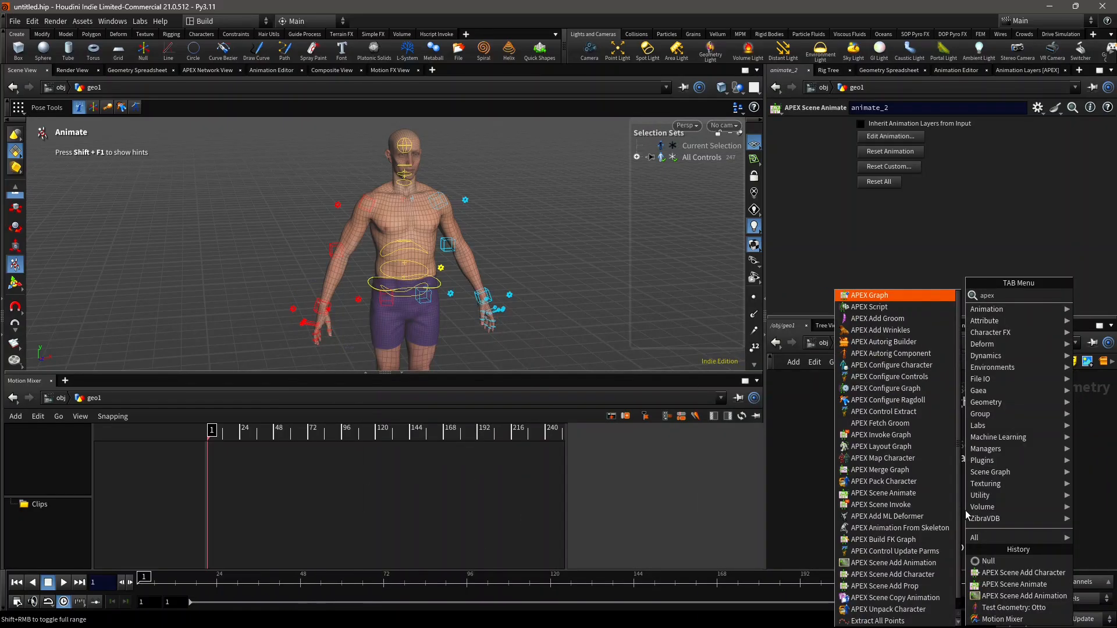
type(" scene add char")
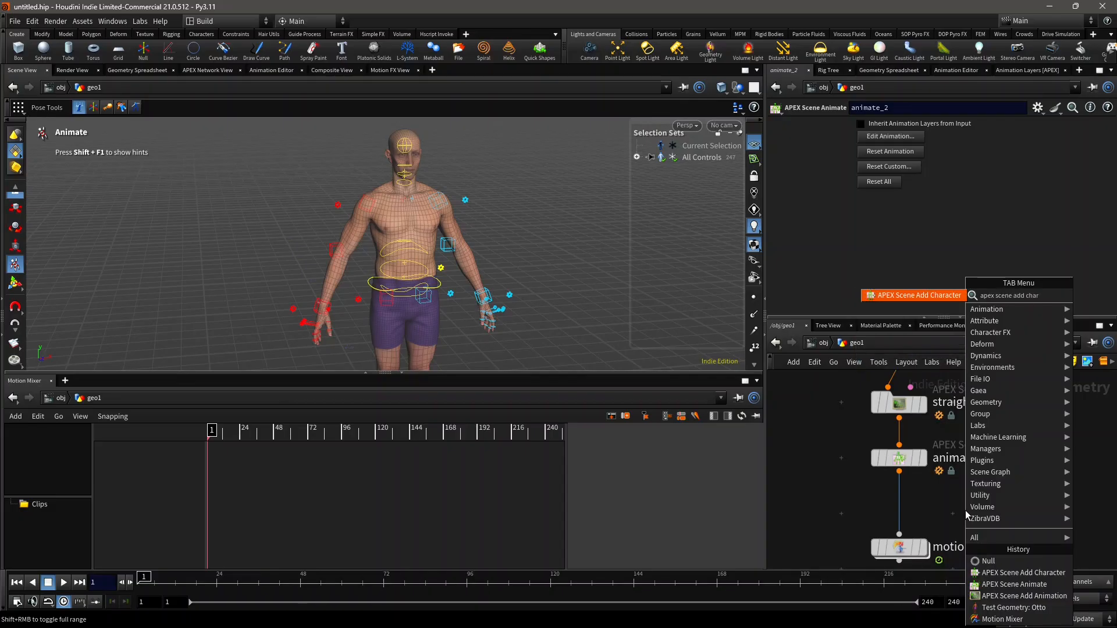
key("Return")
left_click(929, 515)
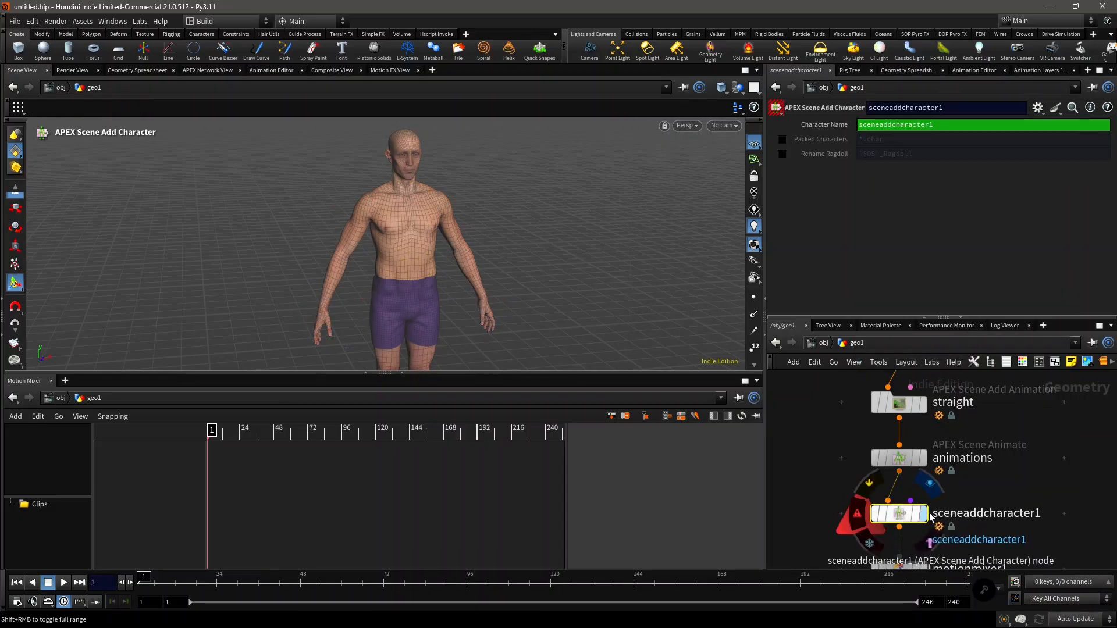
- Wire animate_2's output into the Character Files input of sceneaddcharacter1 and display sceneaddcharacter1
left_click(910, 501)
scroll(989, 460, "down", 2)
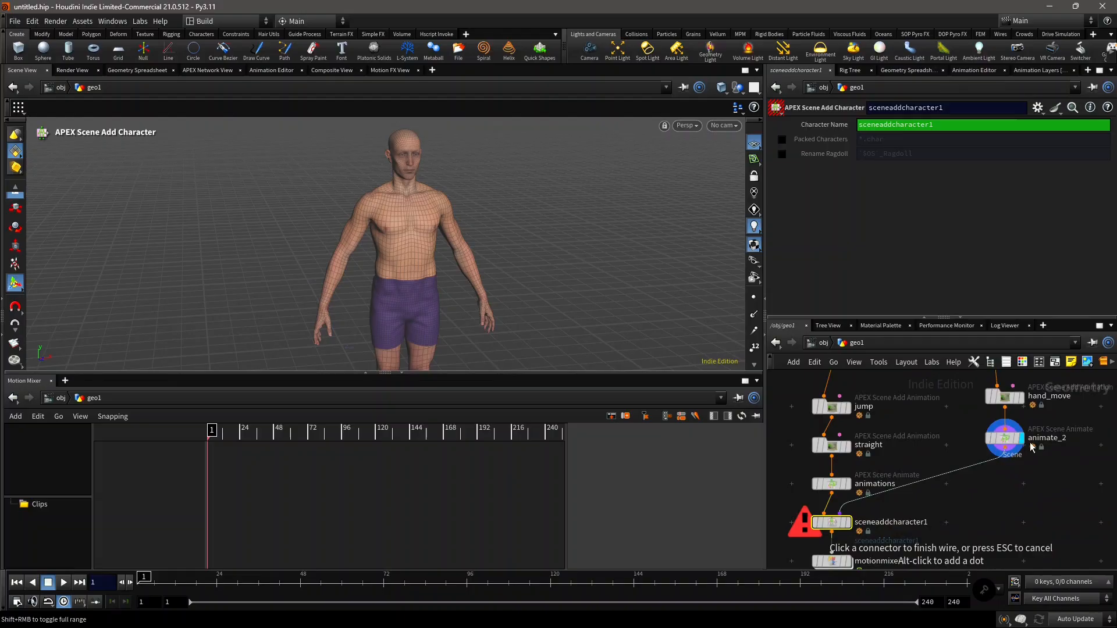
left_click(1007, 463)
scroll(897, 499, "up", 5)
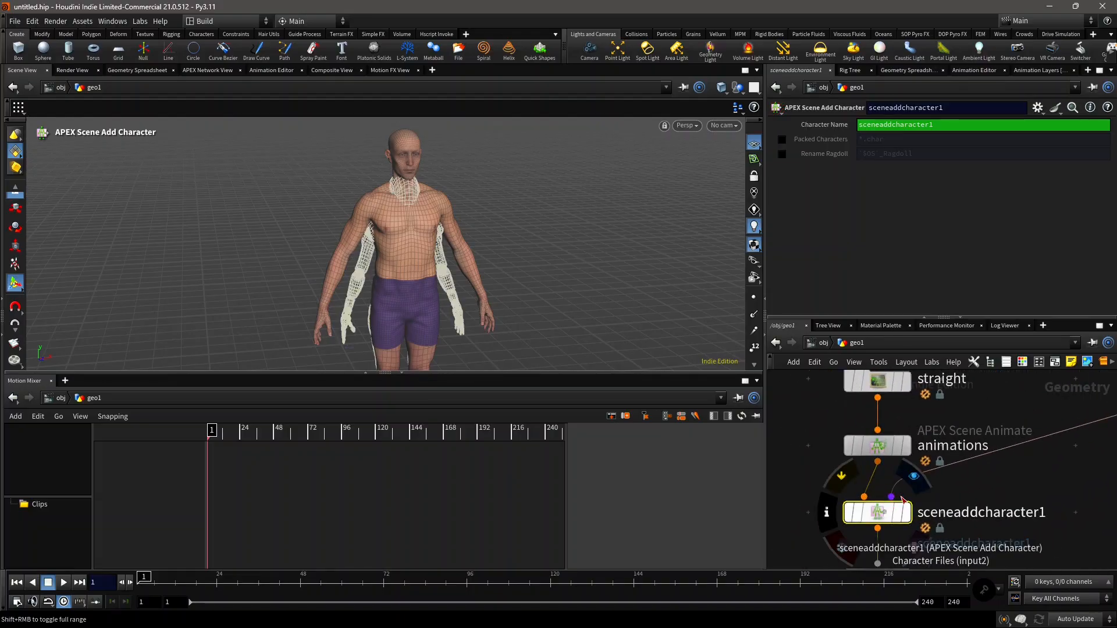
left_click(907, 513)
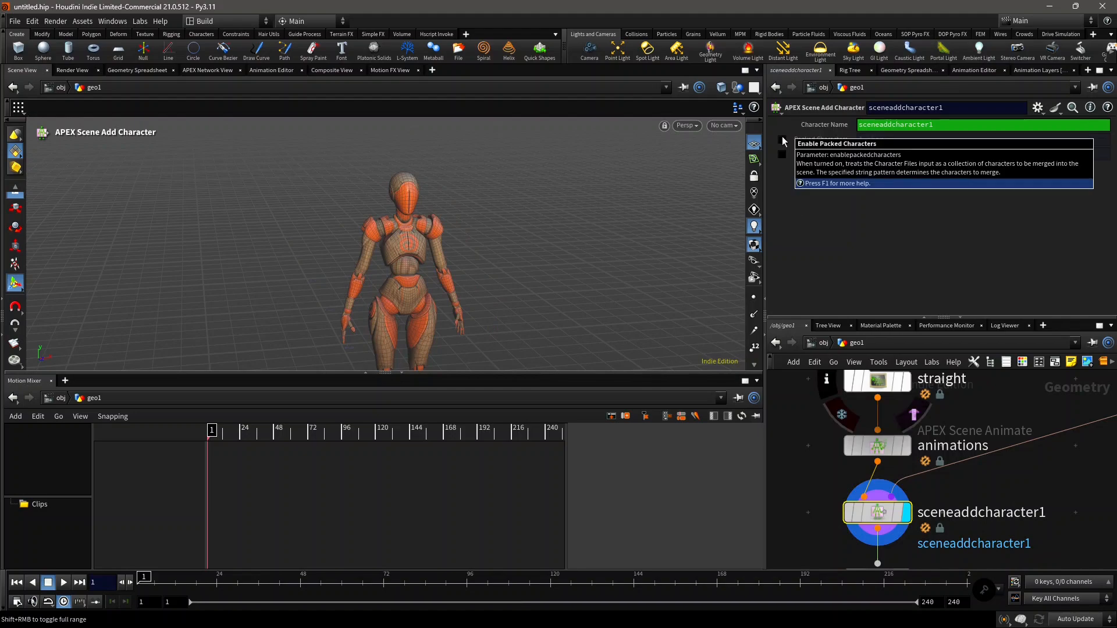
- Enable Packed Characters on sceneaddcharacter1 with the pattern *.char
left_click(781, 139)
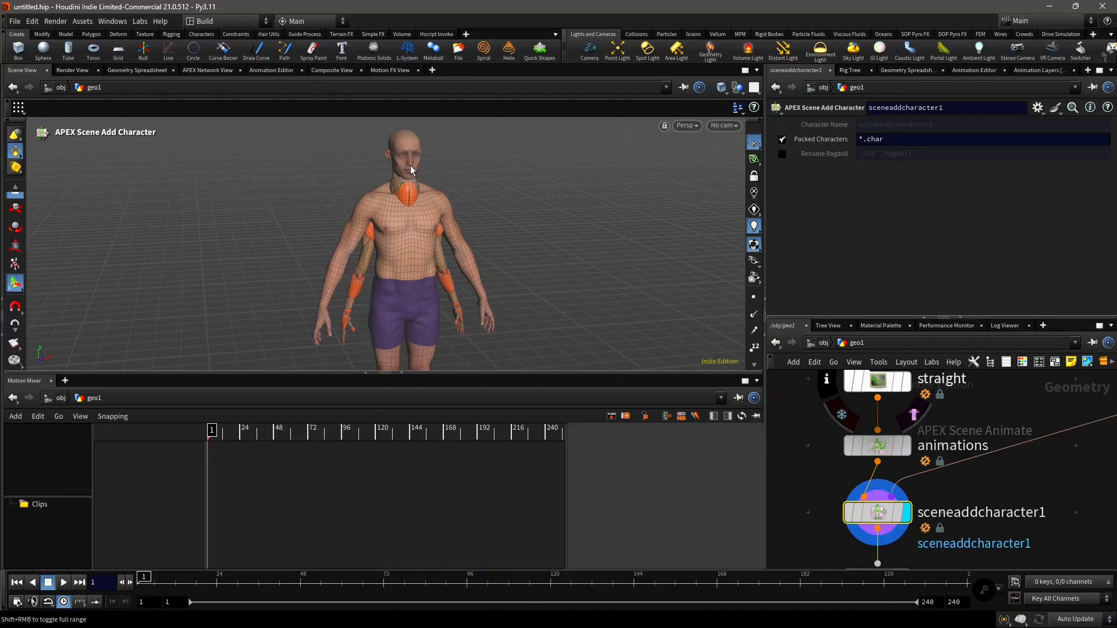
scroll(451, 173, "down", 1, "alt")
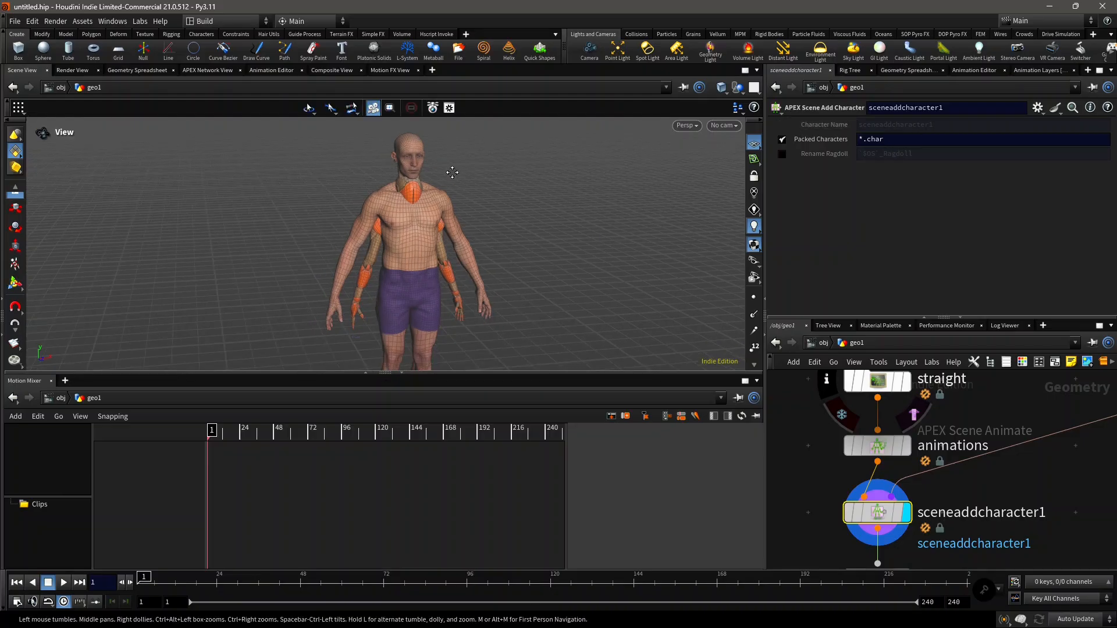
middle_click_drag(451, 173, 440, 143, "alt")
- Add a Null node beside the chain and wire sceneaddcharacter1's output into it
scroll(1020, 469, "down", 2)
middle_click_drag(1020, 470, 995, 420)
key("Tab")
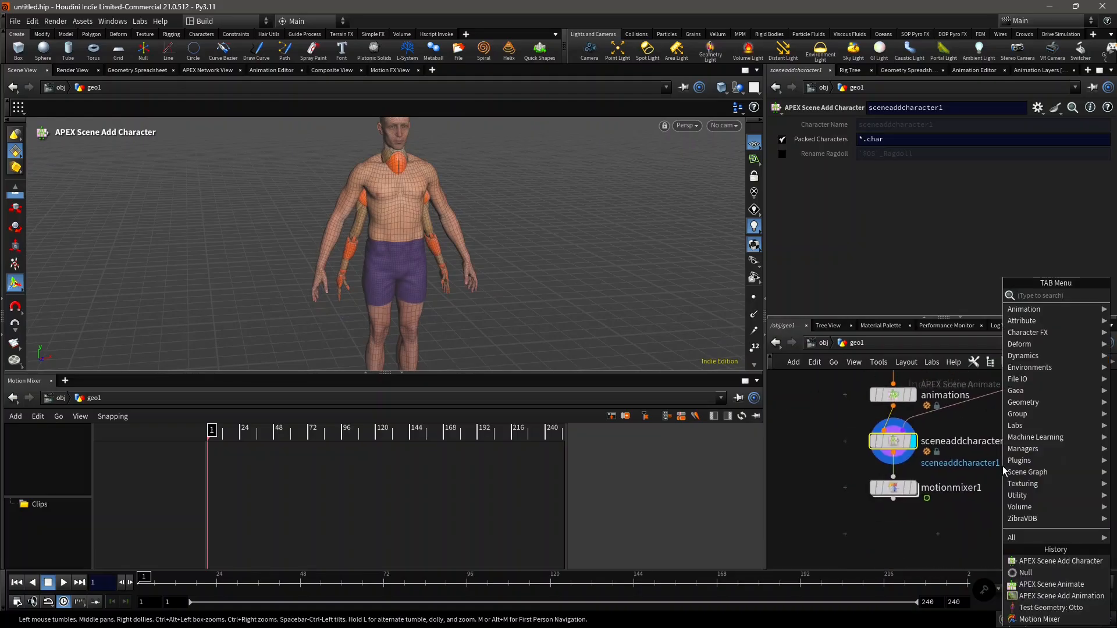
type("null")
key("Return")
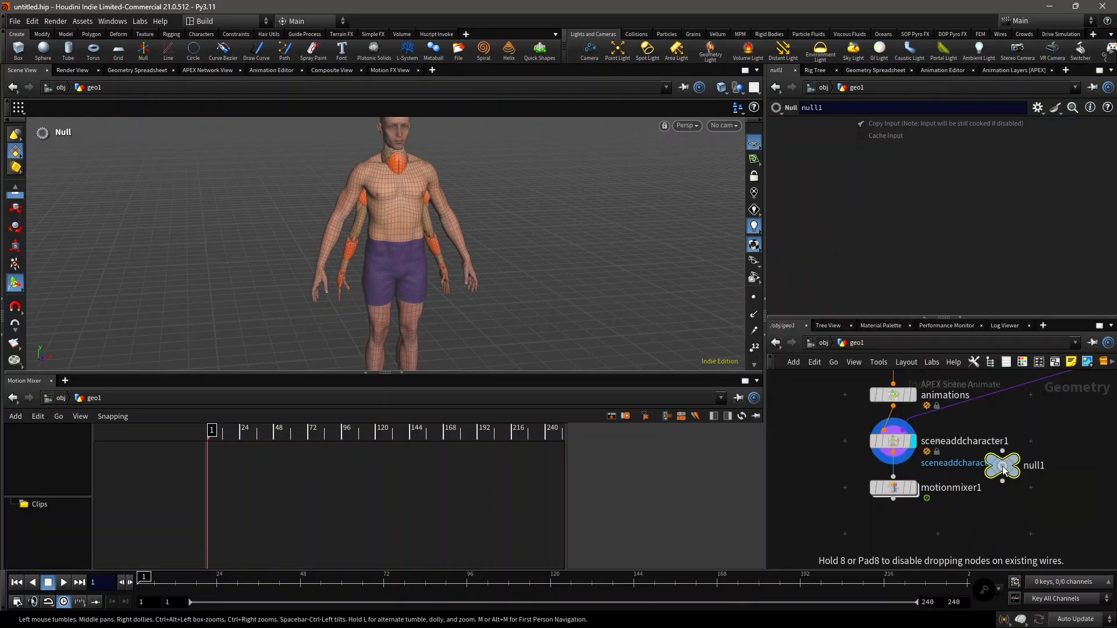
left_click(1003, 468)
scroll(1003, 467, "up", 2)
left_click_drag(1002, 444, 845, 447)
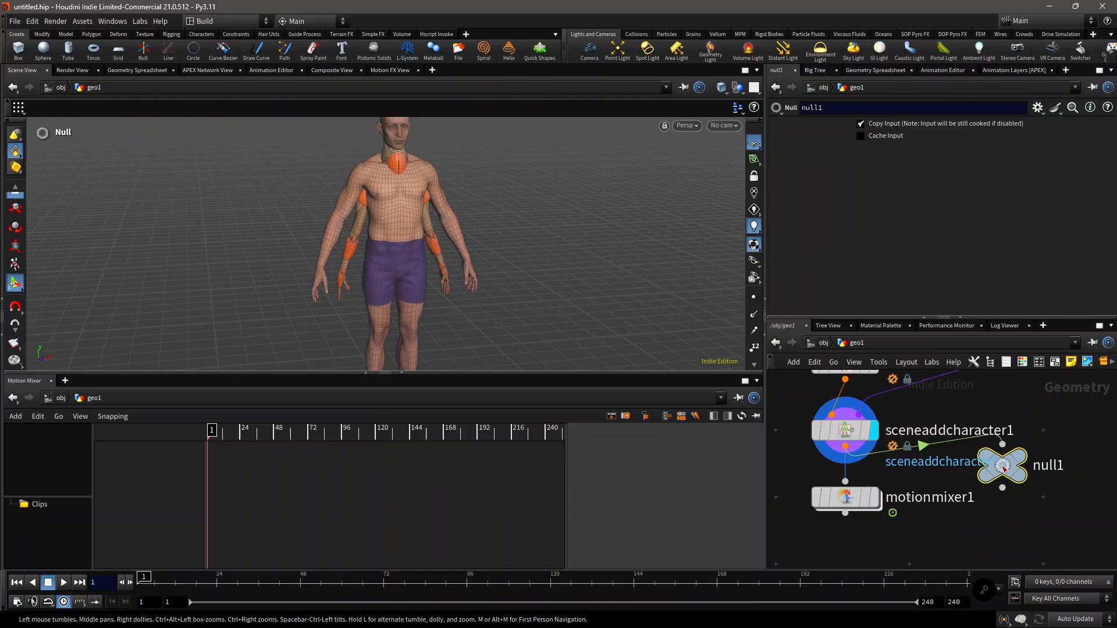
- Compare the animation clips in the Rig Trees of null1 and animate_2, and return to sceneaddcharacter1's parameters
left_click(816, 71)
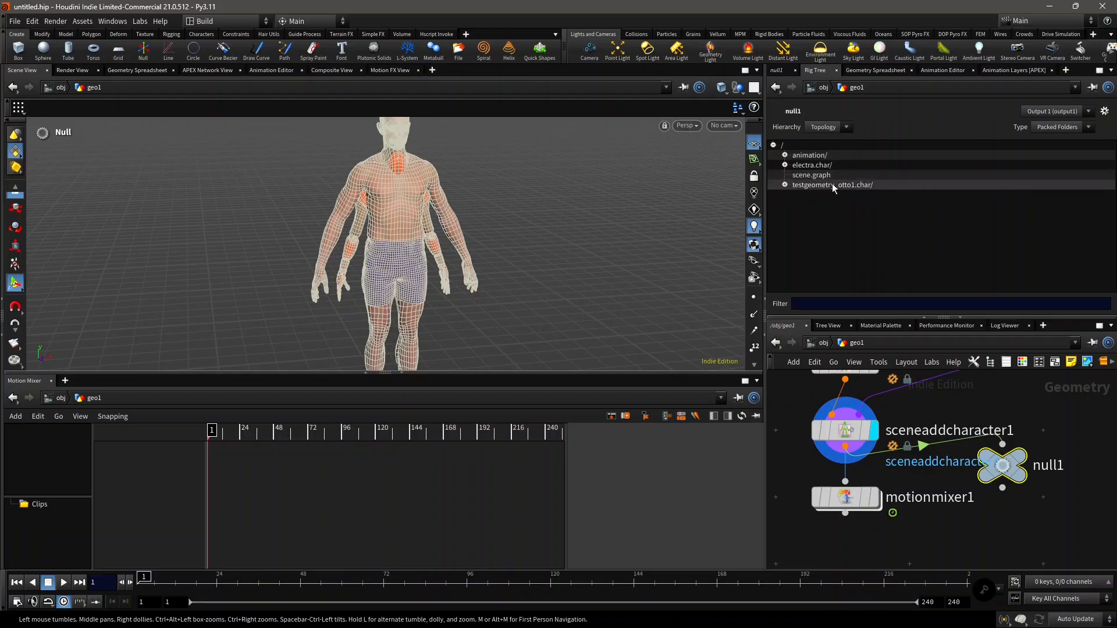
left_click(784, 155)
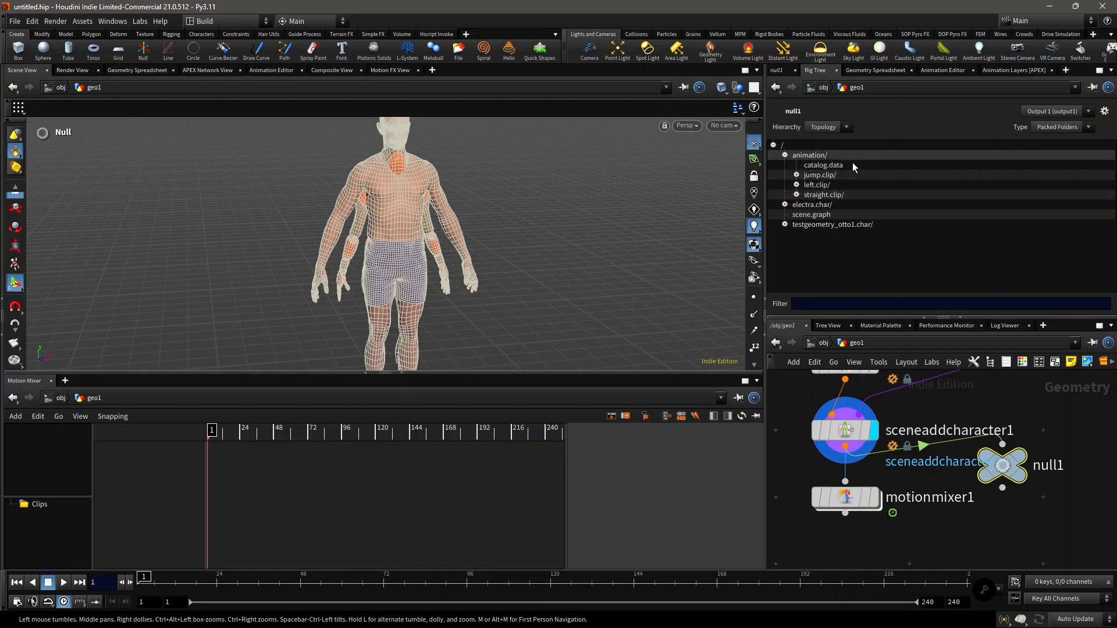
scroll(1067, 428, "down", 3)
middle_click_drag(1066, 428, 904, 528)
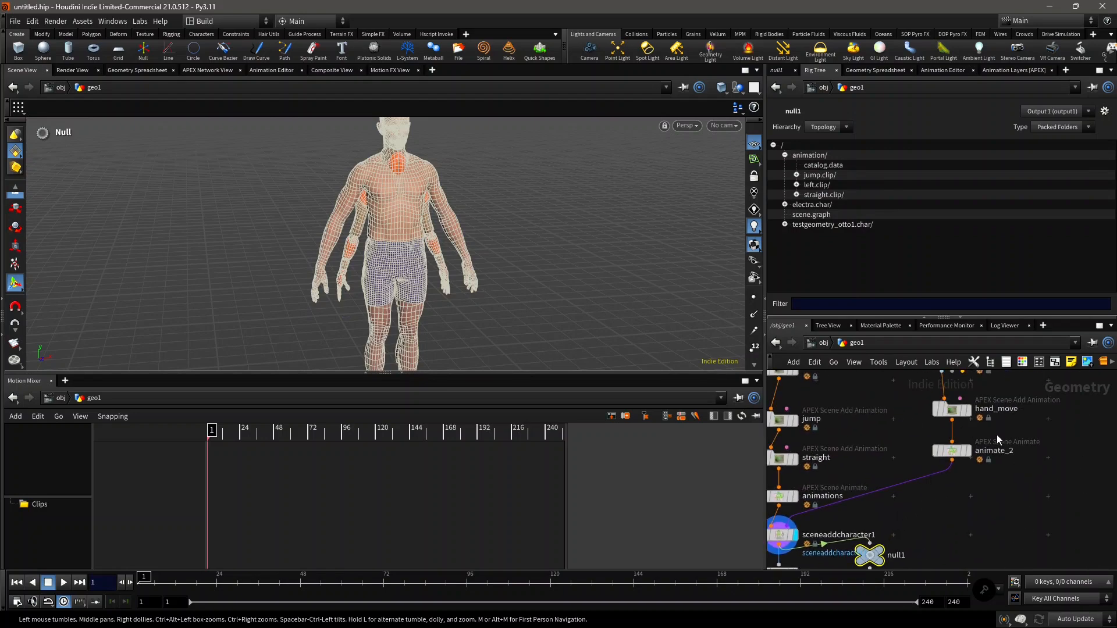
middle_click_drag(999, 440, 992, 477)
scroll(958, 453, "up", 1)
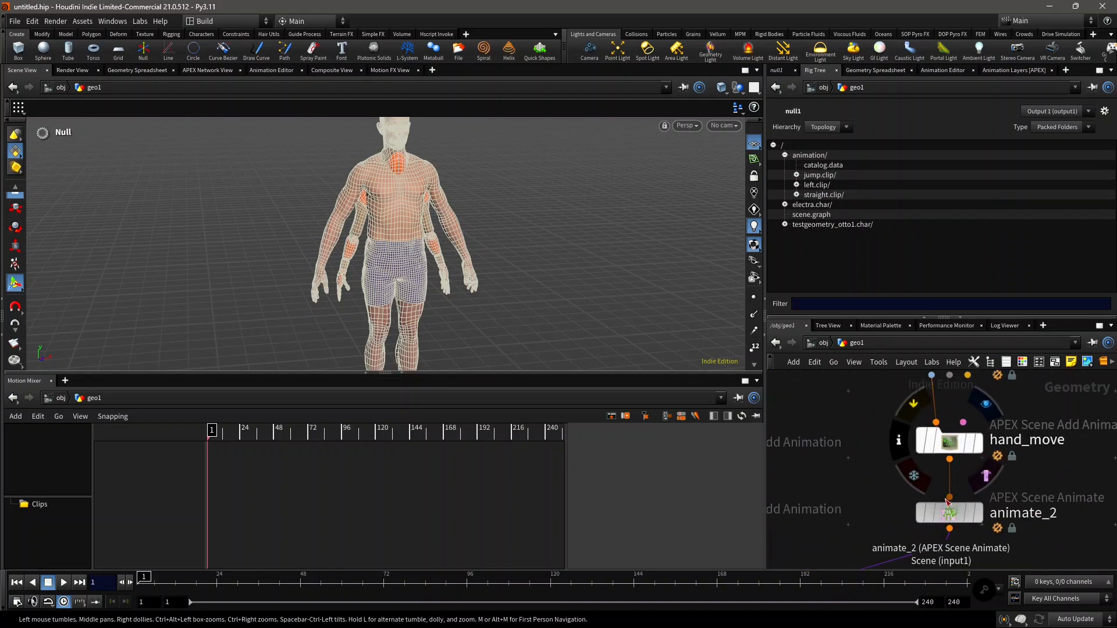
scroll(952, 449, "up", 2)
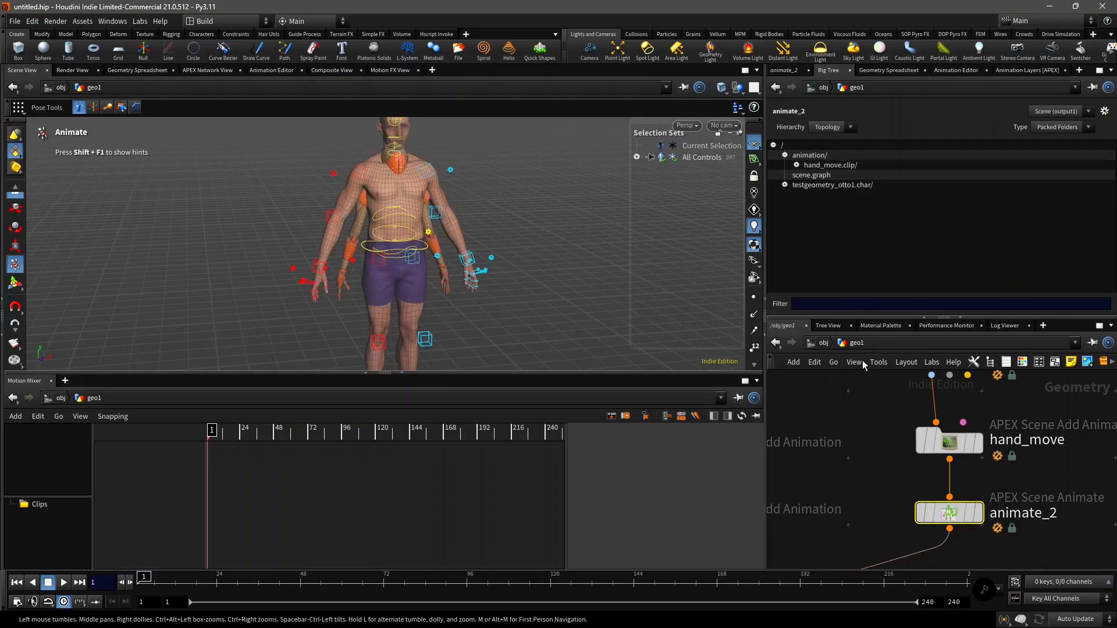
scroll(872, 413, "down", 4)
middle_click_drag(782, 544, 829, 463)
scroll(830, 462, "up", 3)
left_click(937, 467)
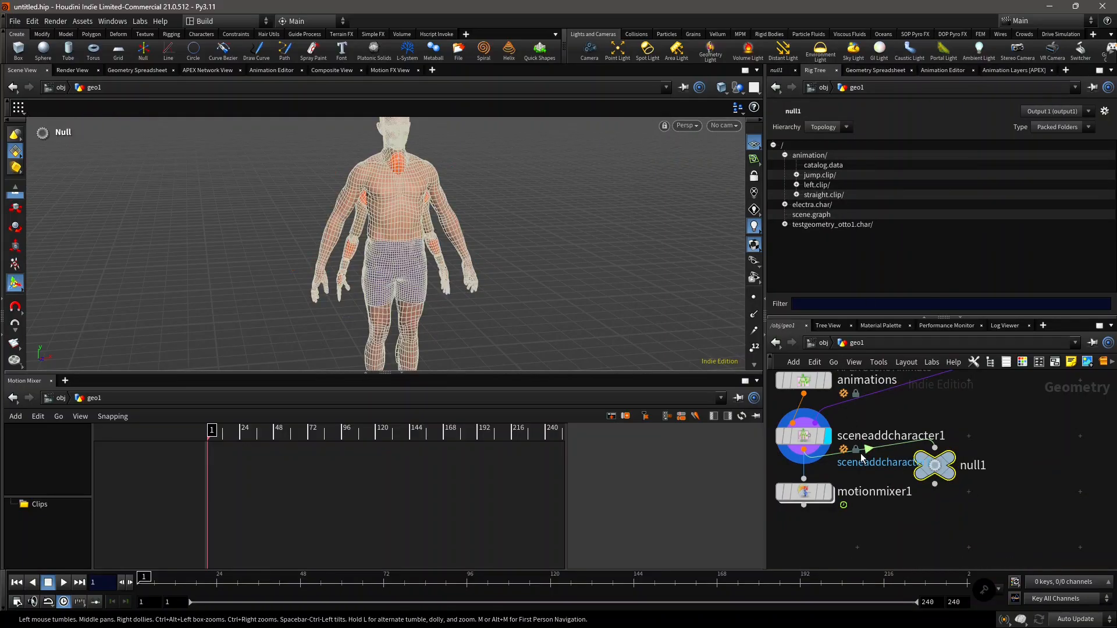
left_click(814, 435)
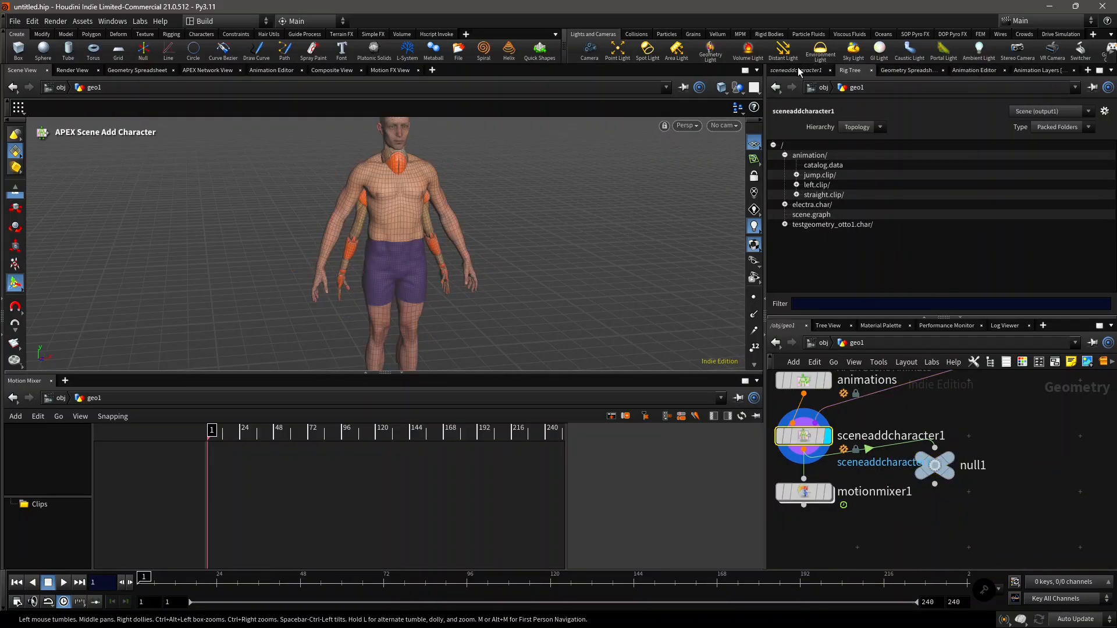
left_click(799, 71)
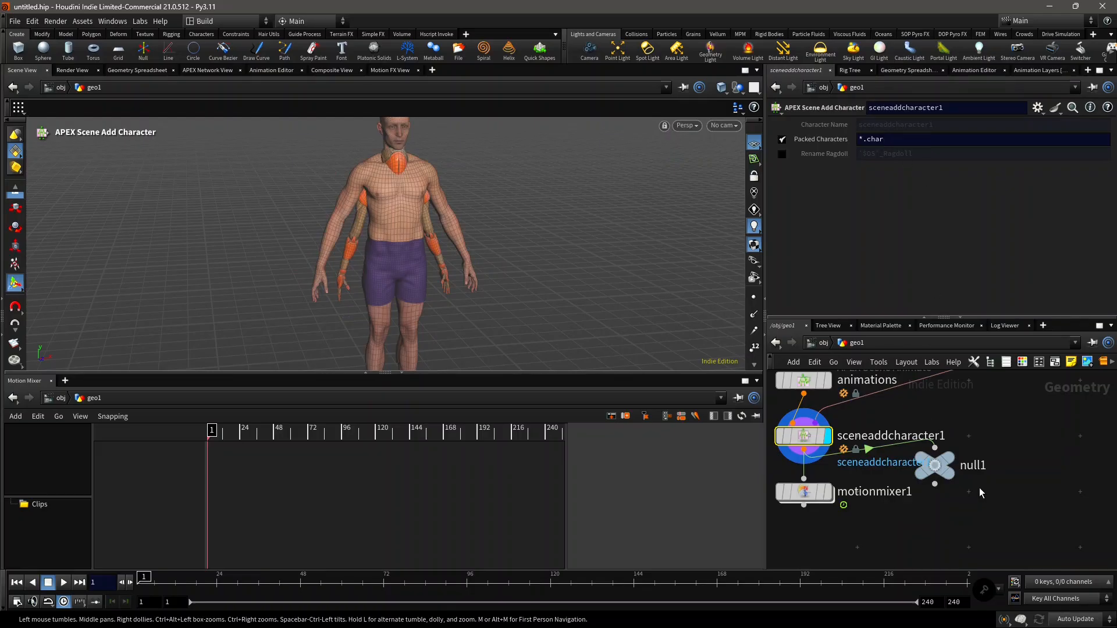
- Delete the Null node beside the chain
left_click_drag(976, 494, 937, 463)
key("Delete")
key("h")
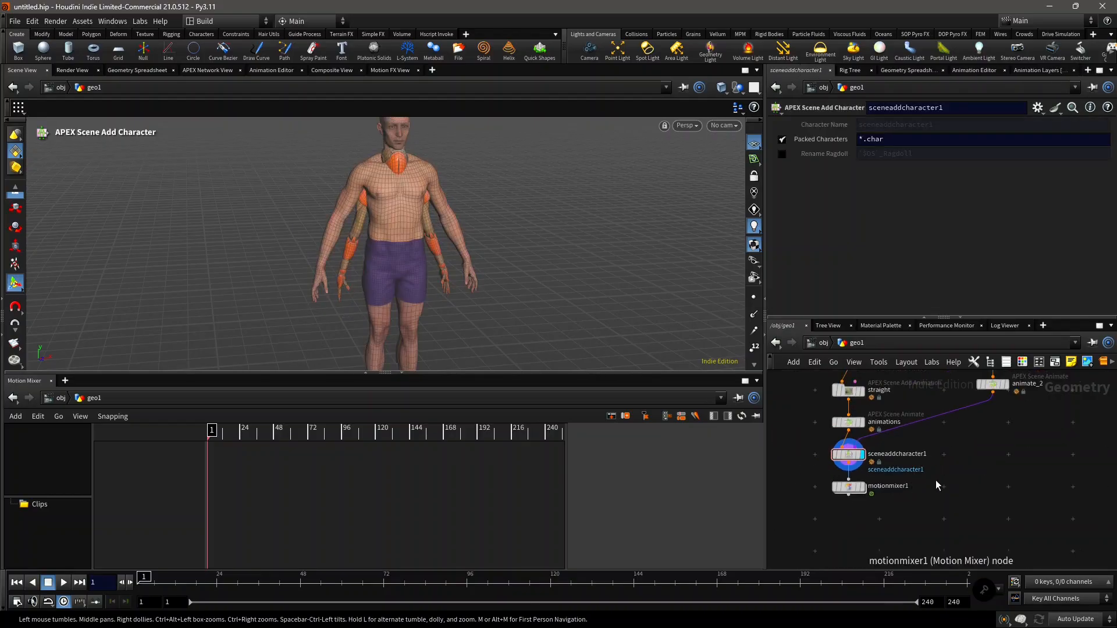
- Insert an APEX Scene Copy Animation node between sceneaddcharacter1 and motionmixer1
key("Tab")
type("ap")
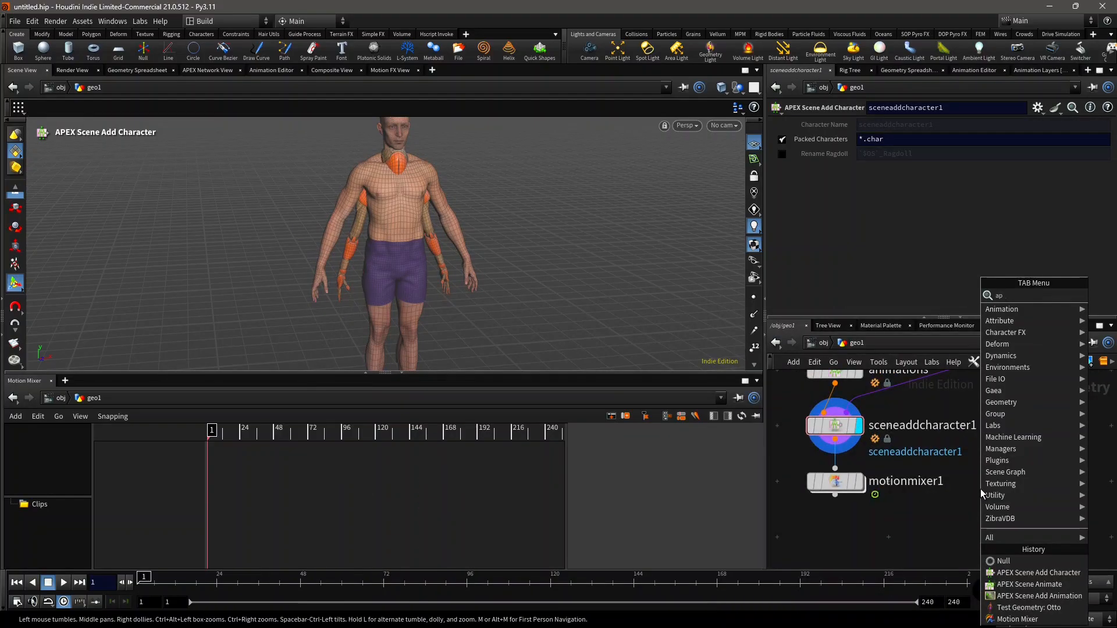
type("ex scene copy a")
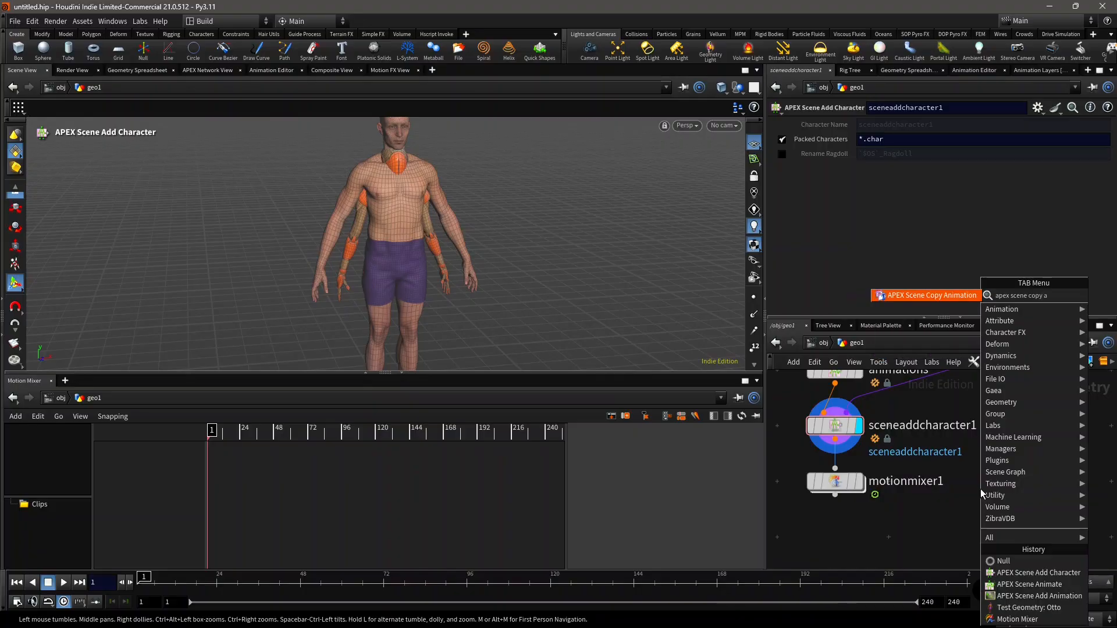
key("Return")
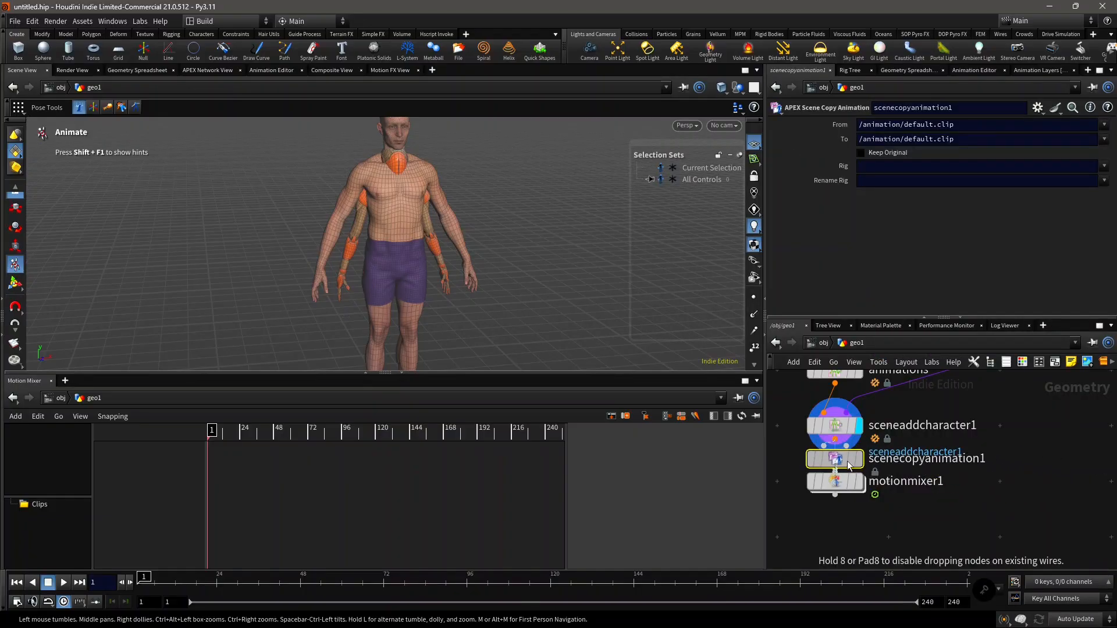
left_click(848, 465)
left_click(847, 466)
- Wire animate_2's output into the second input of scenecopyanimation1 and route the wires through a dot below animate_2
scroll(1035, 429, "down", 2)
middle_click_drag(1035, 428, 965, 476)
scroll(923, 475, "down", 1)
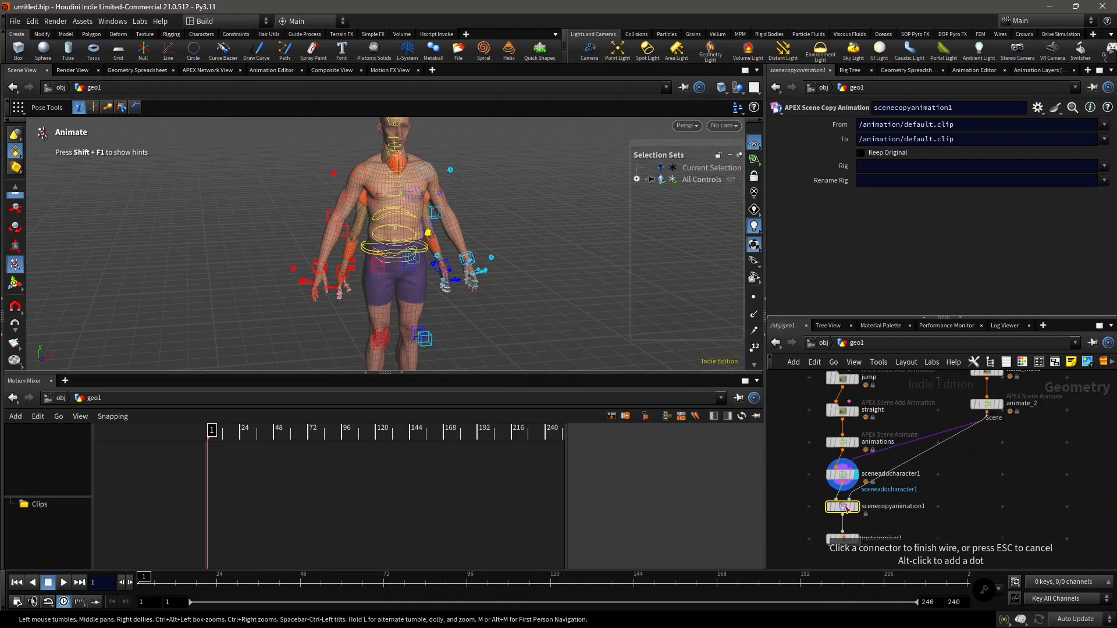
left_click(847, 508)
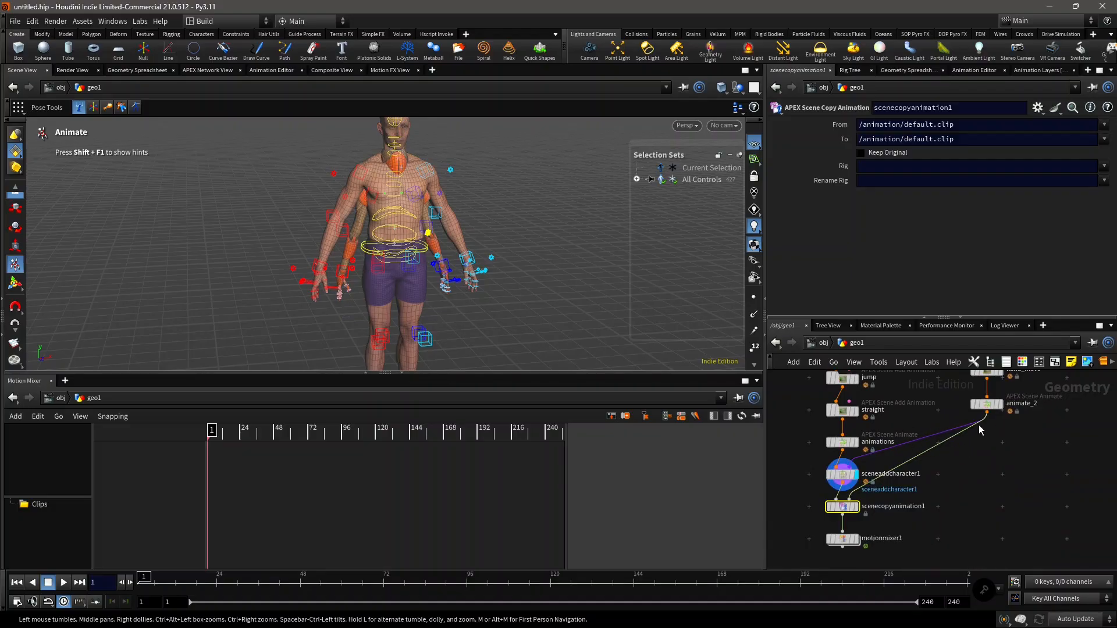
left_click(937, 444, "alt")
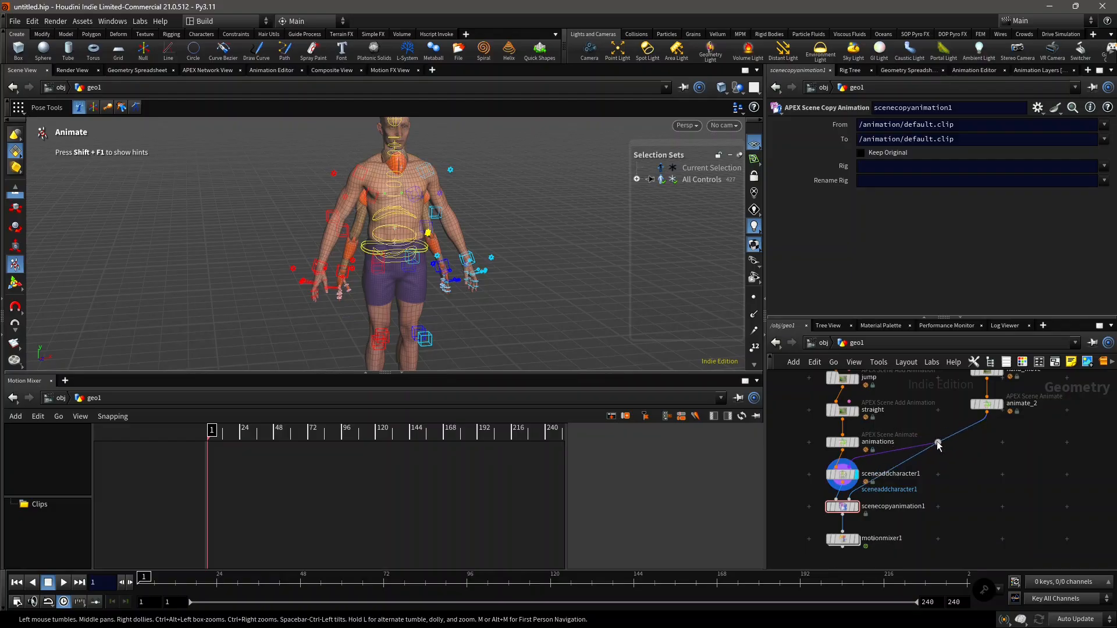
left_click_drag(937, 444, 965, 436)
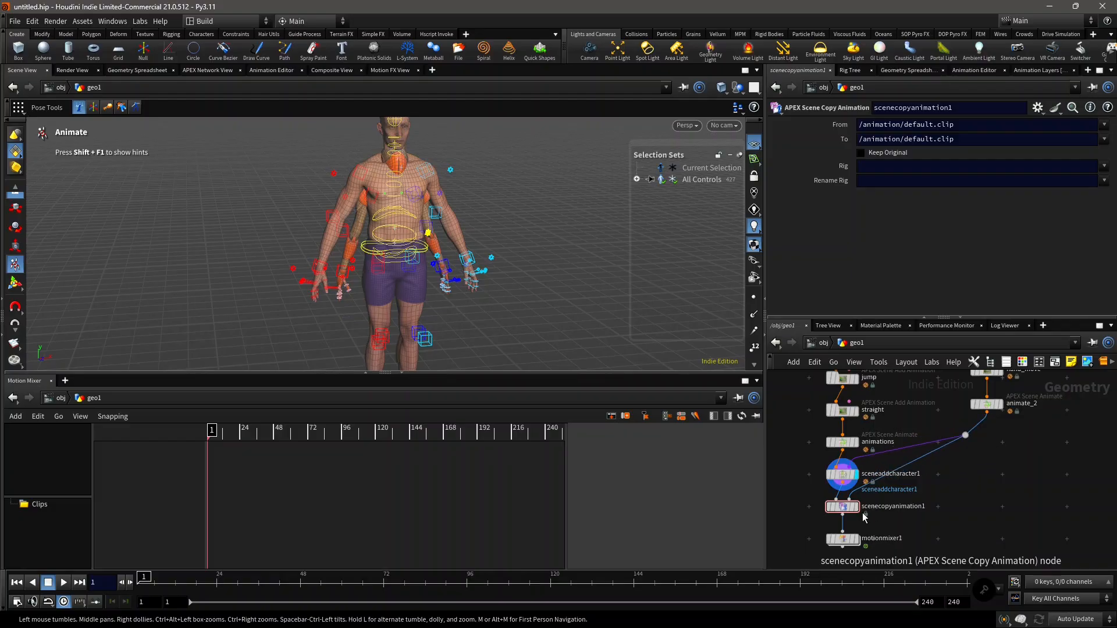
- Set both From and To on scenecopyanimation1 to /animation/hand_move.clip
left_click(839, 507)
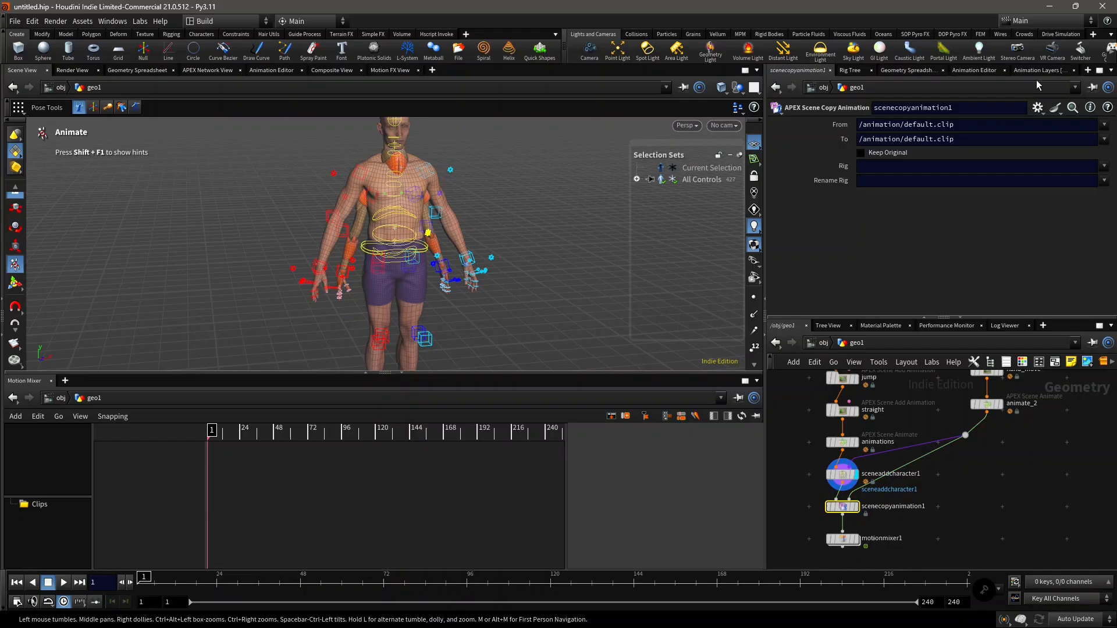
left_click(1103, 125)
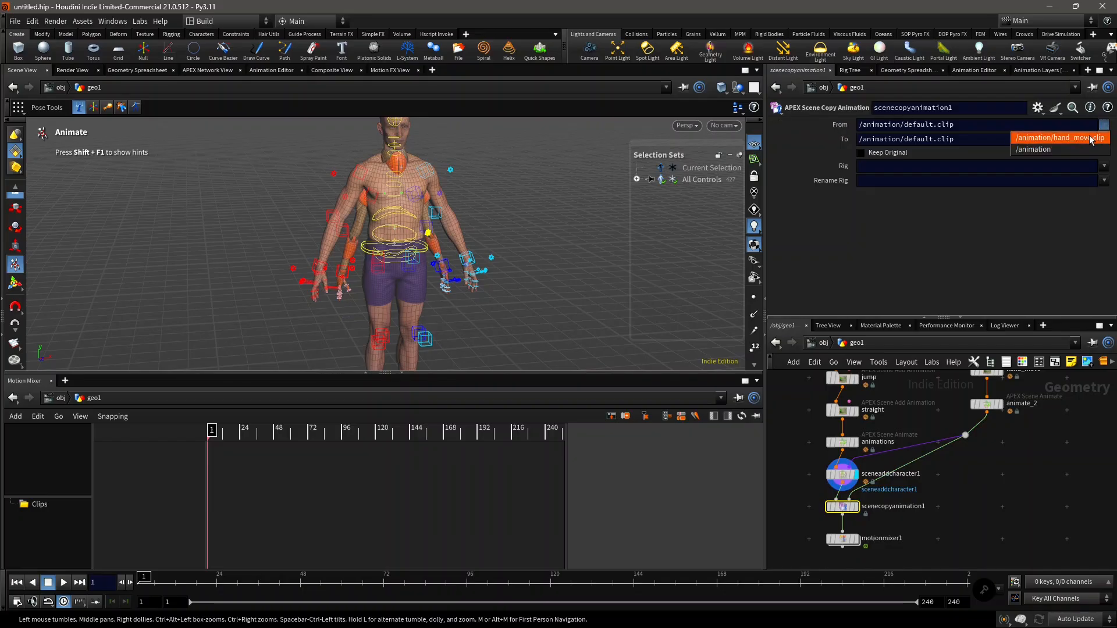
left_click(1091, 140)
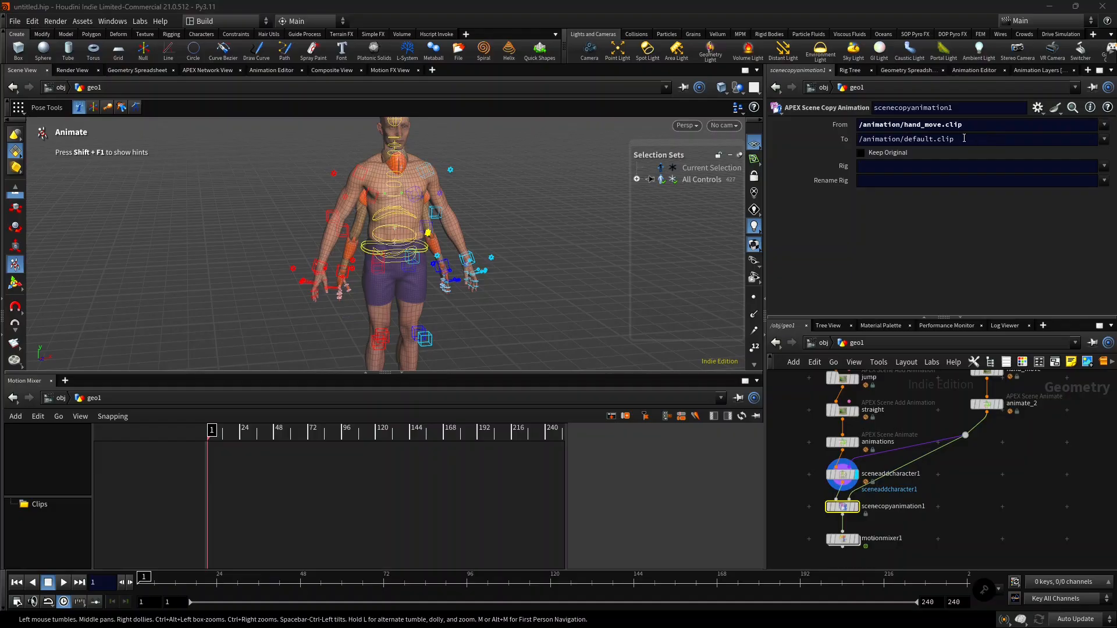
left_click(978, 124)
key("ctrl+c")
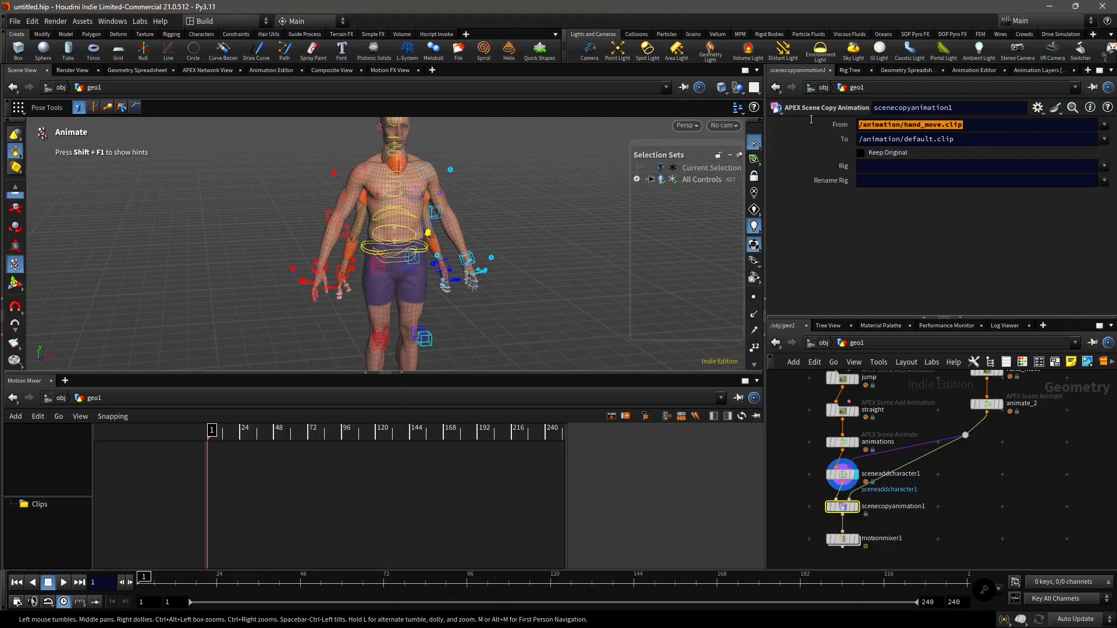
left_click_drag(969, 143, 779, 137)
key("ctrl+v")
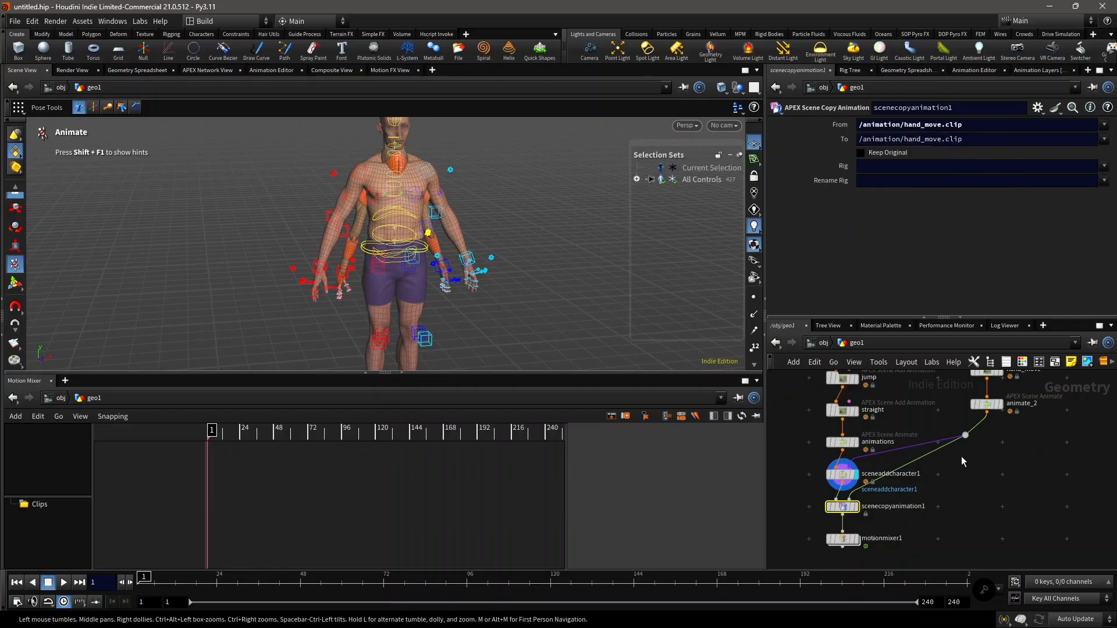
- Add a Null node beside motionmixer1 and wire scenecopyanimation1's output into it
scroll(906, 504, "up", 3)
key("Tab")
type("null")
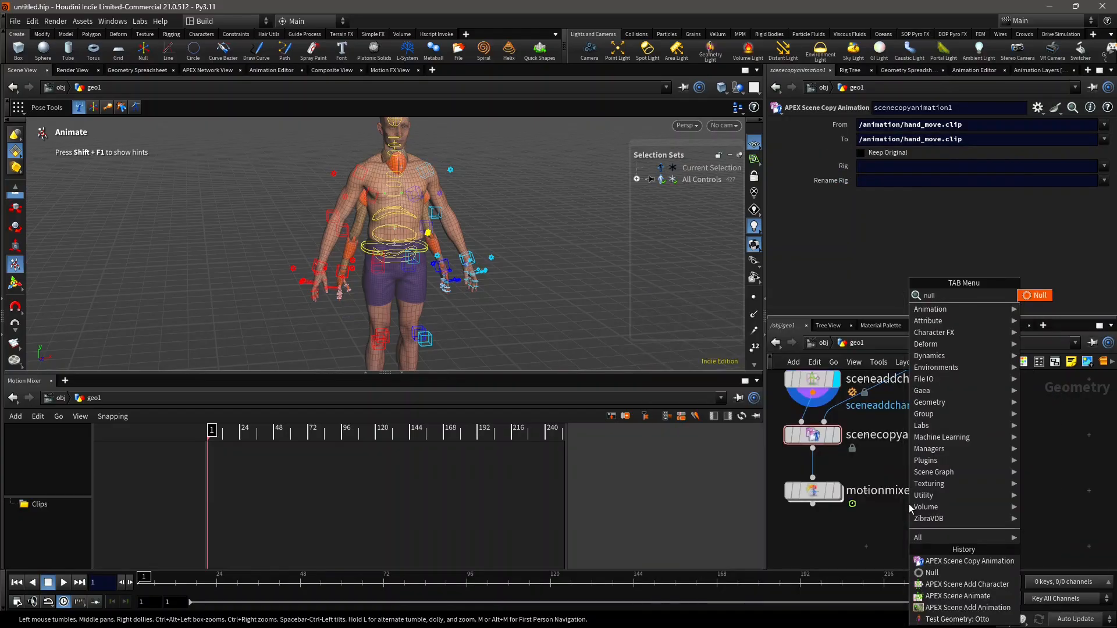
key("Return")
left_click(909, 504)
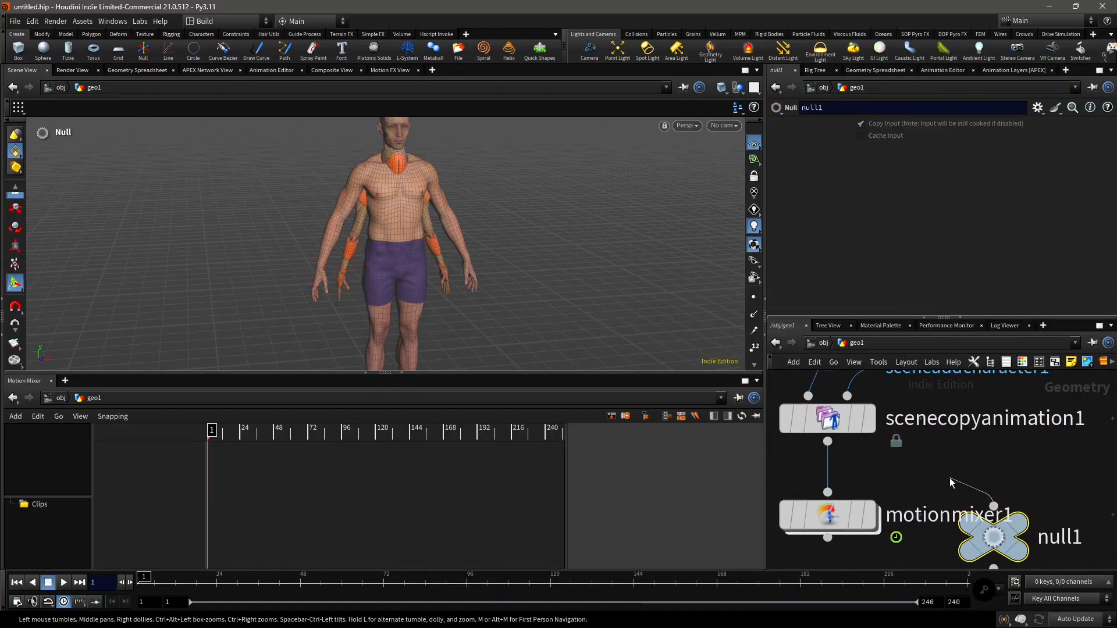
scroll(975, 448, "down", 3)
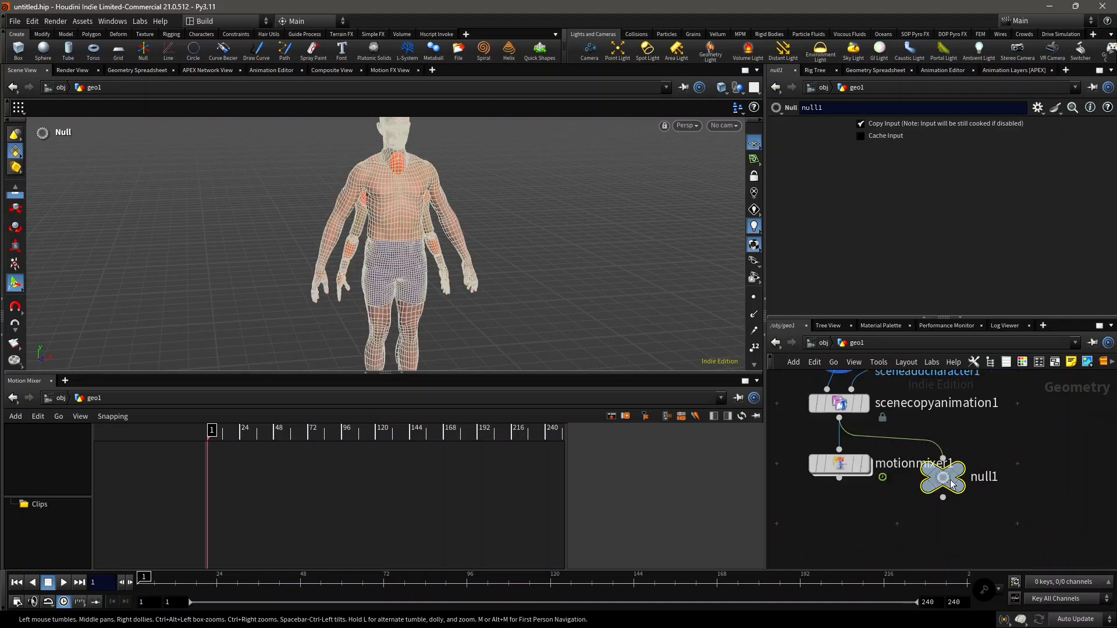
- Inspect the contents of hand_move.clip in null1's Rig Tree, and delete the Null node
left_click(828, 73)
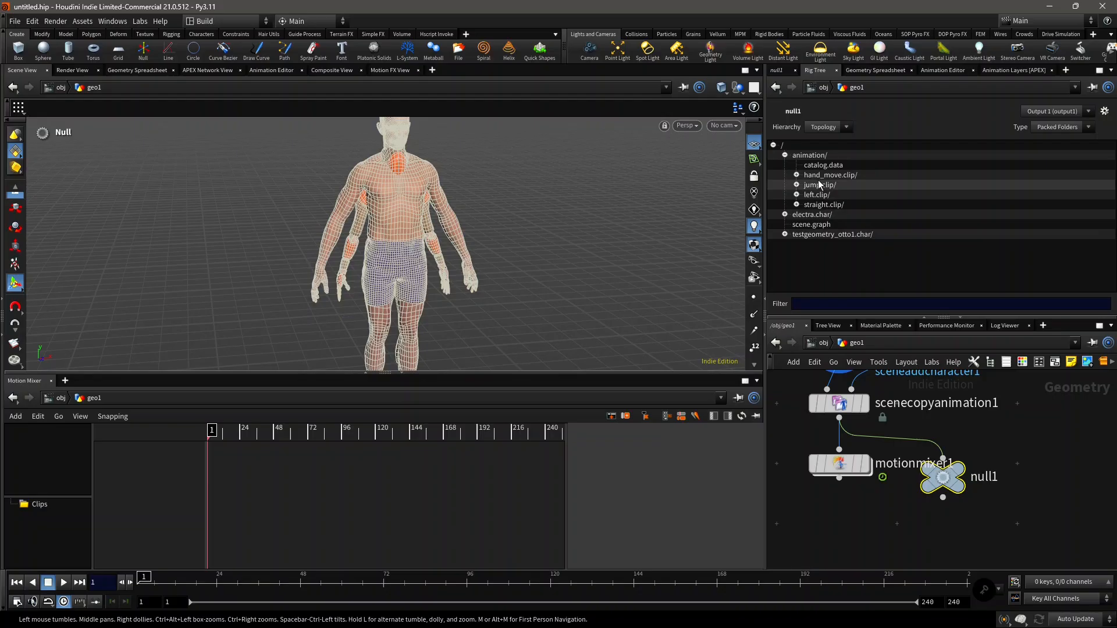
double_click(853, 175)
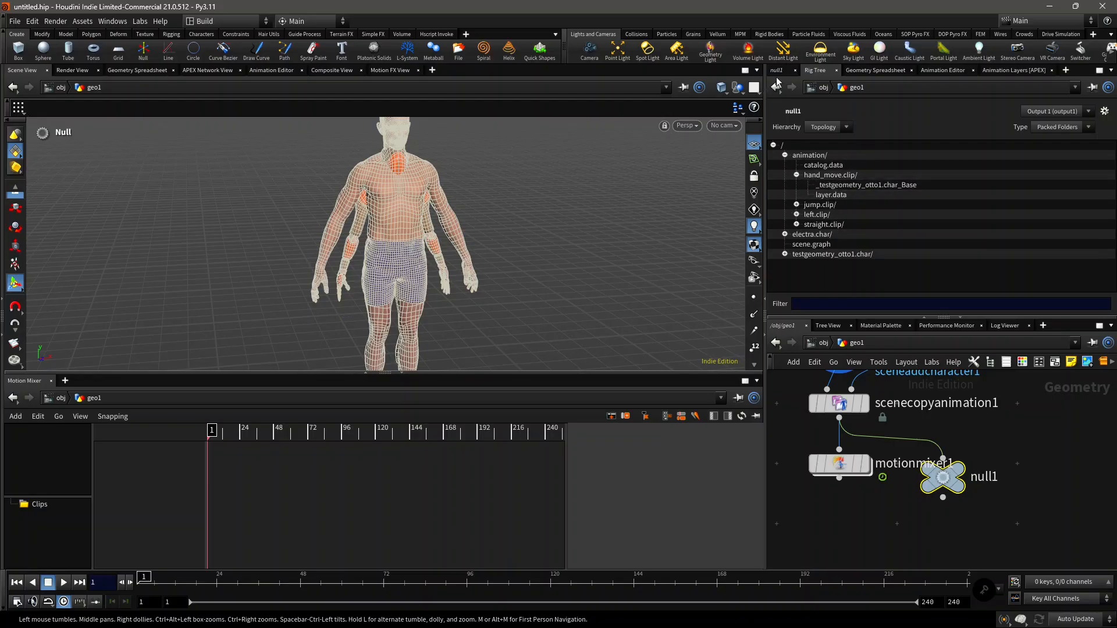
key("Delete")
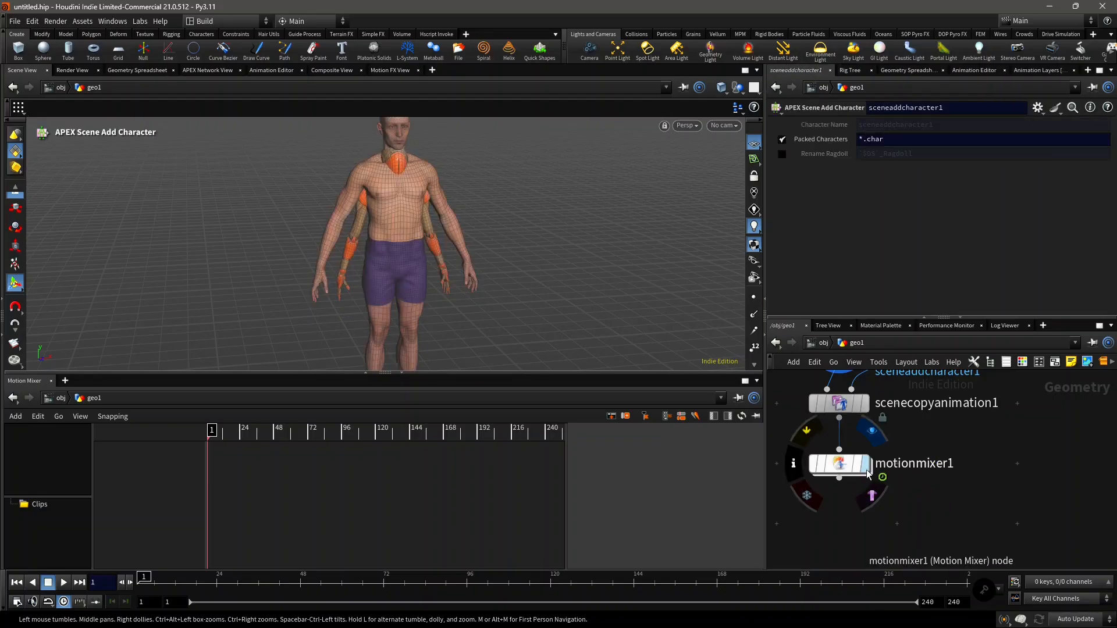
- Display motionmixer1 with its Motion Mixer viewport state active, and hide the shelves and pane tabs
left_click(828, 469)
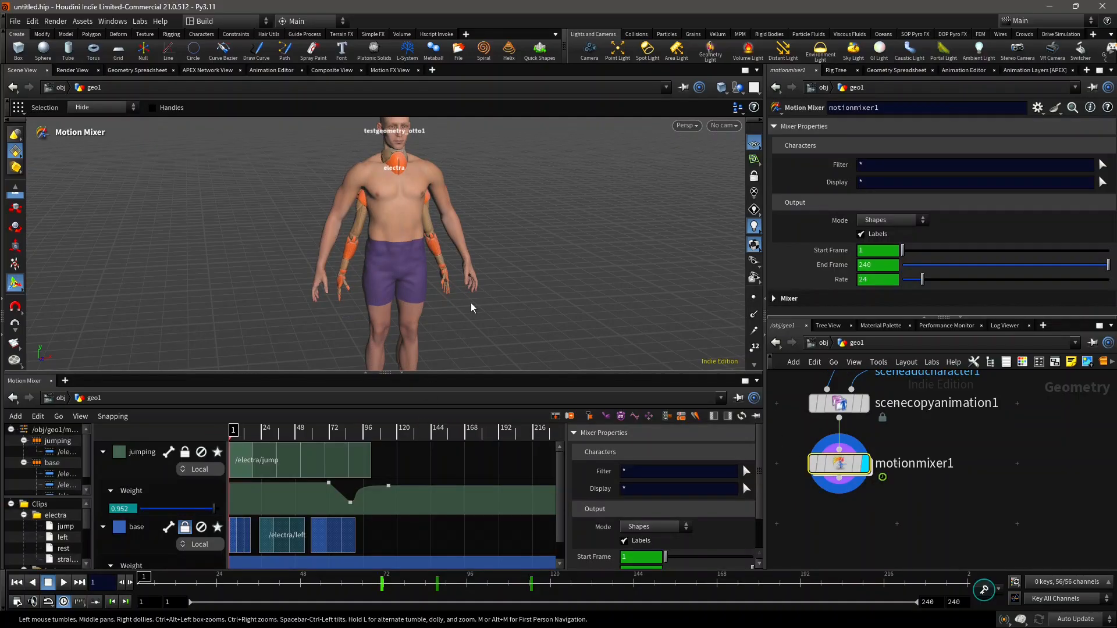
key("Escape")
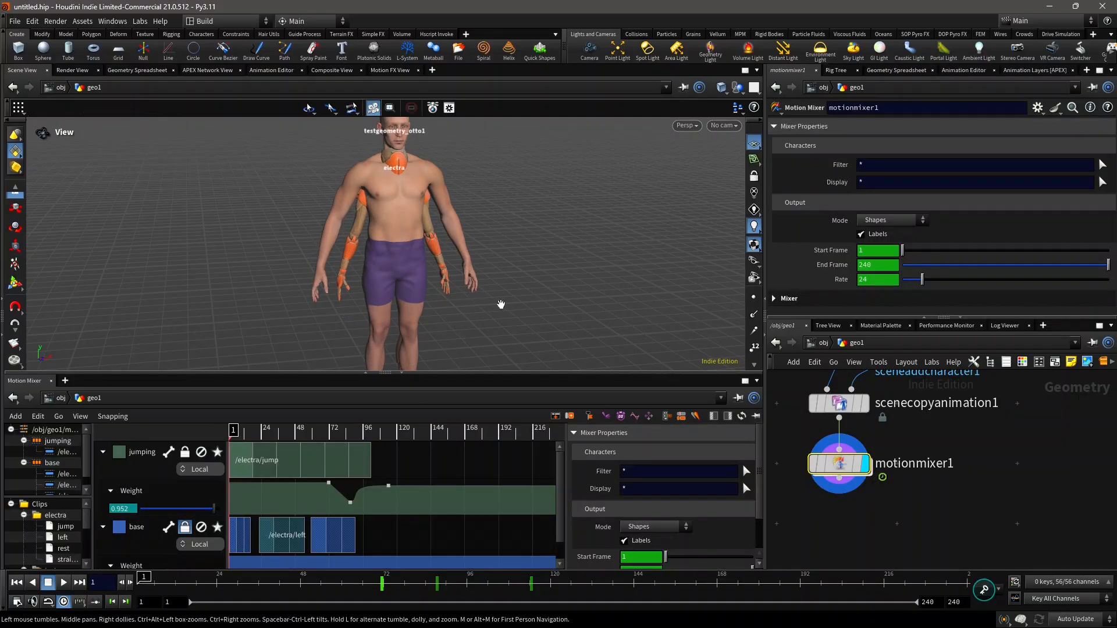
key("Return")
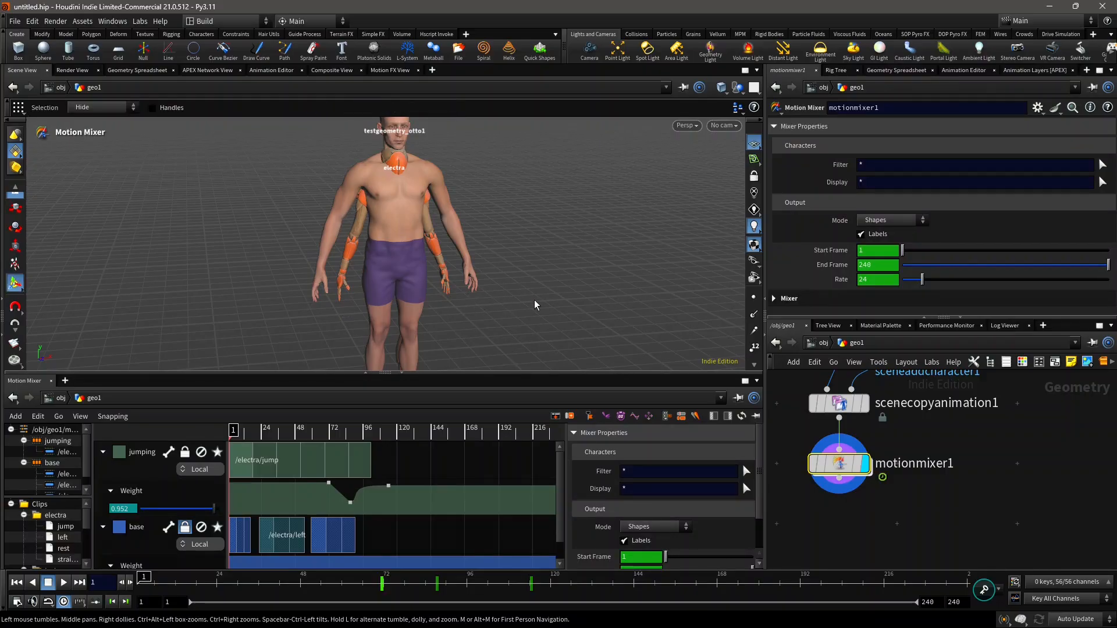
key("alt+grave")
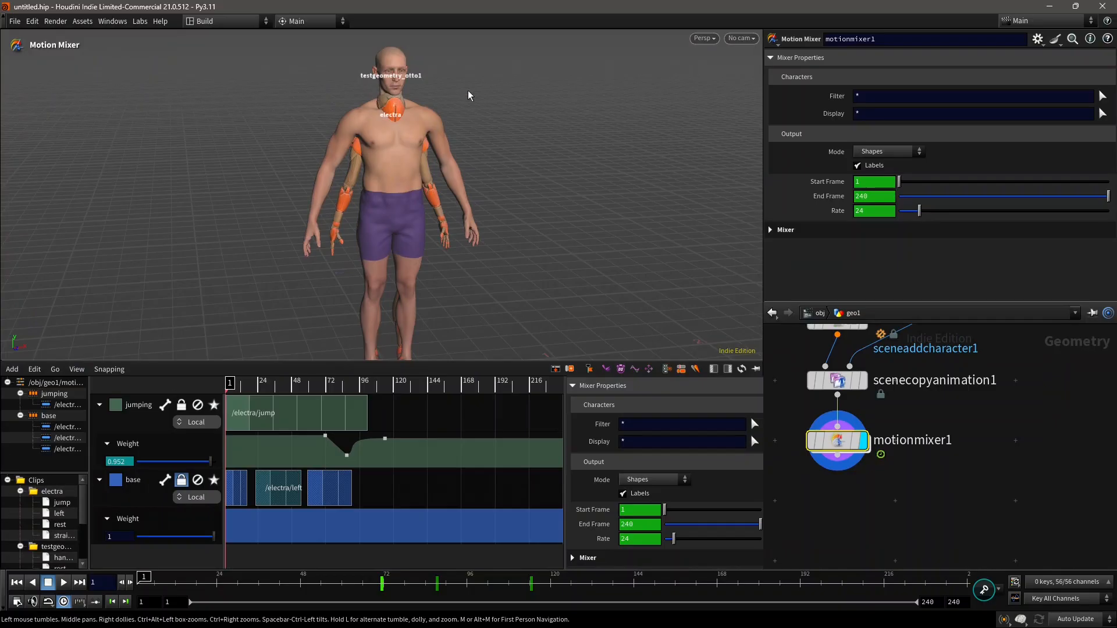
scroll(407, 70, "up", 2, "alt")
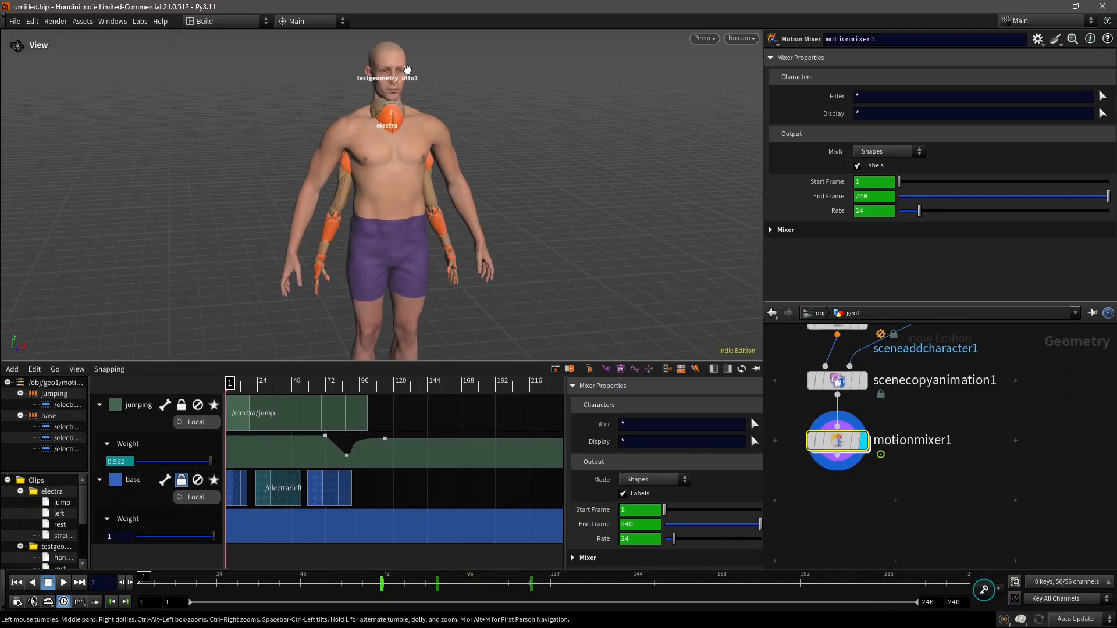
scroll(459, 82, "down", 4, "alt")
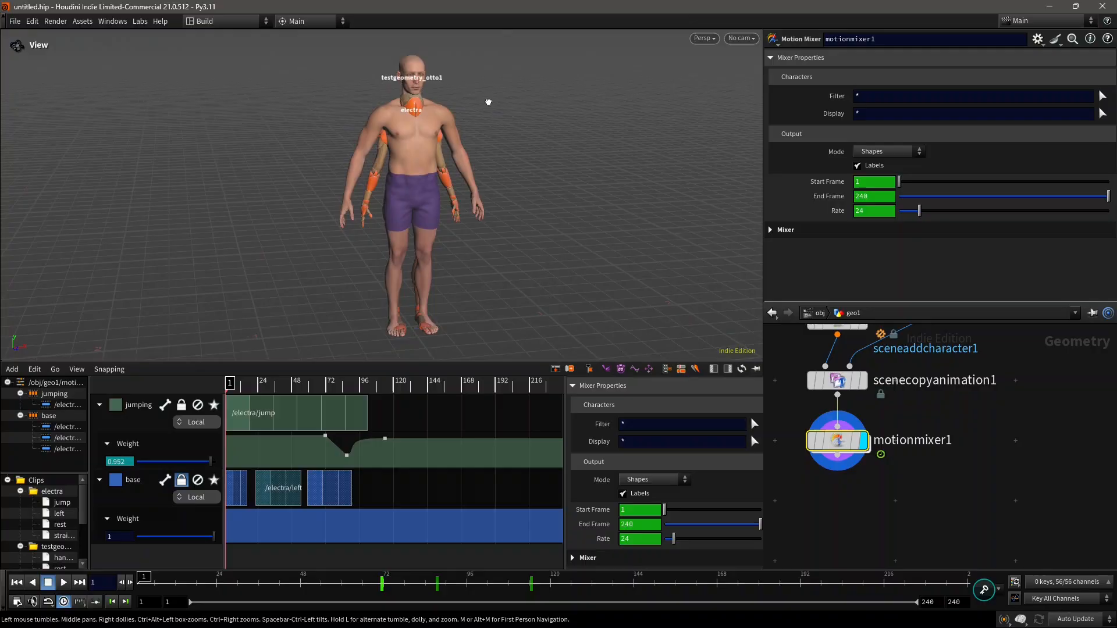
left_click_drag(488, 102, 457, 120, "alt")
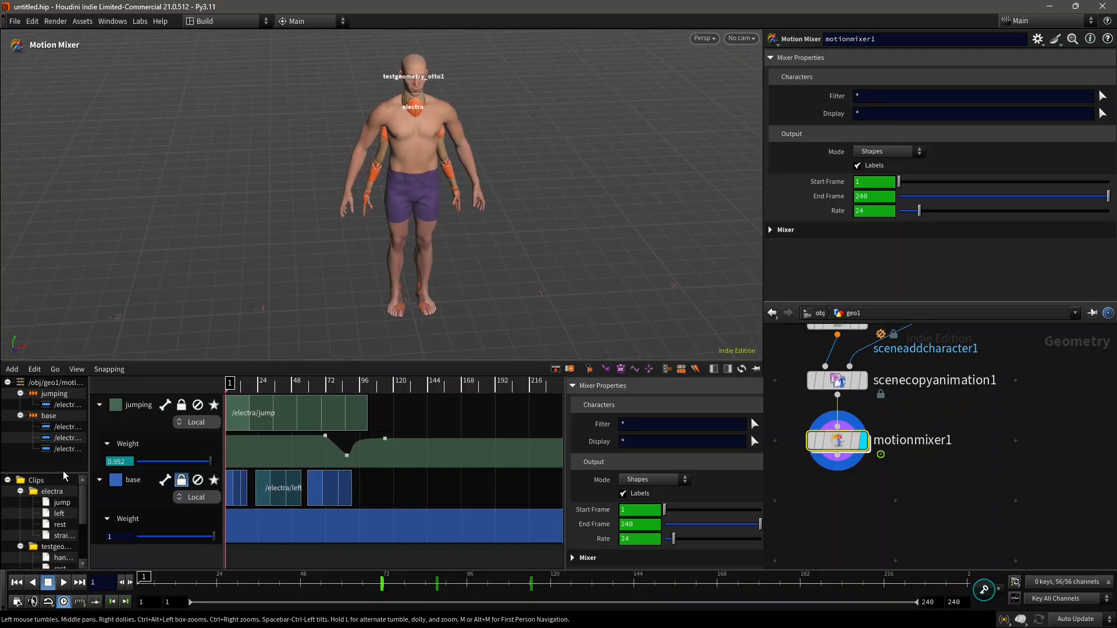
- Collapse the Scene folder in the Motion Mixer's Clips tree and review the clips listed for electra and testgeometry_otto1
scroll(64, 533, "down", 3)
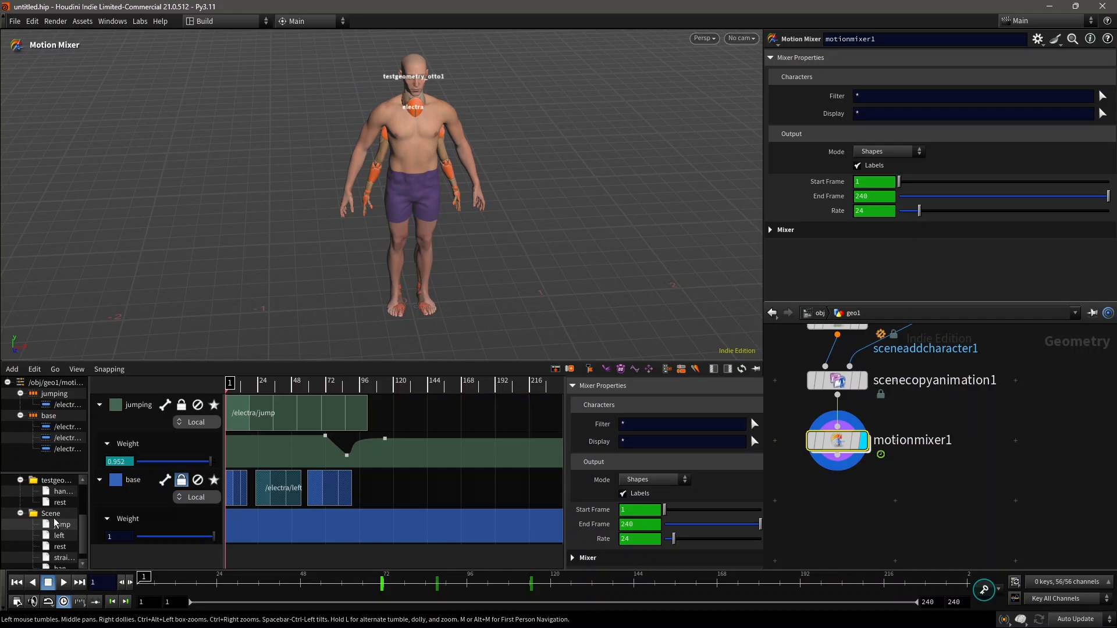
left_click(21, 514)
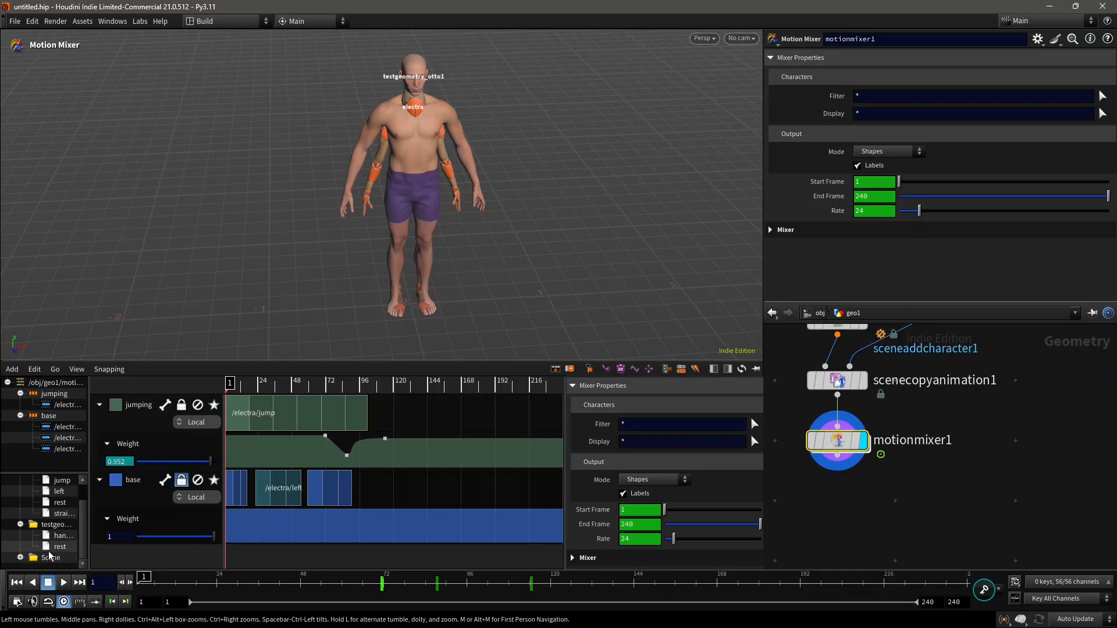
scroll(42, 494, "up", 1)
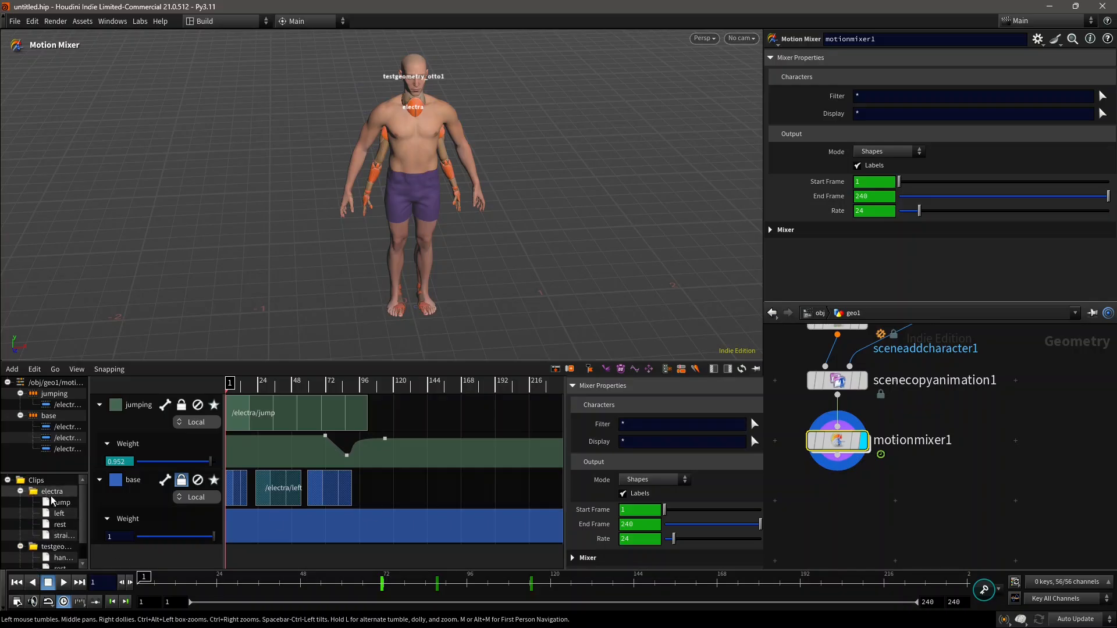
scroll(58, 523, "down", 1)
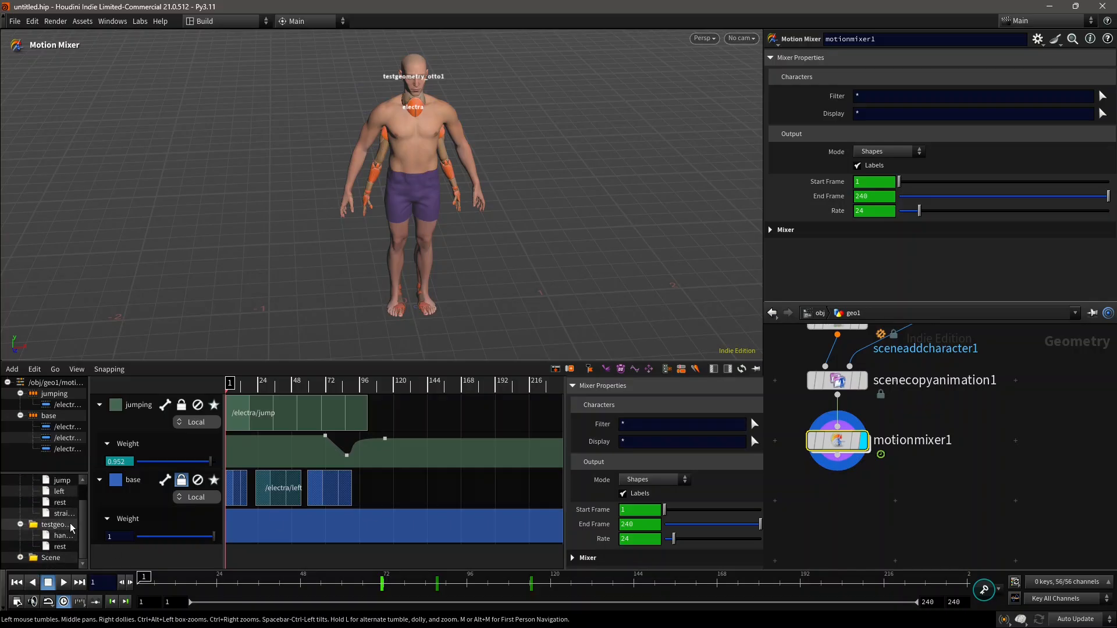
left_click_drag(418, 51, 476, 74)
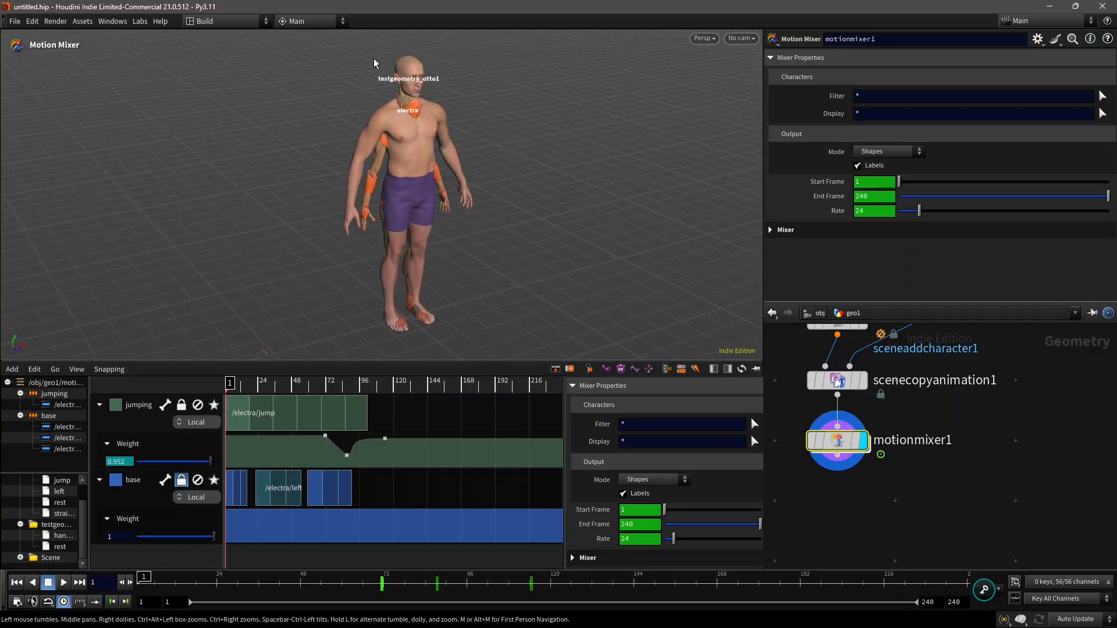
- Toggle the mixer's Labels output option off and back on, and move the playhead to frame 19 to compare both characters
left_click(61, 387)
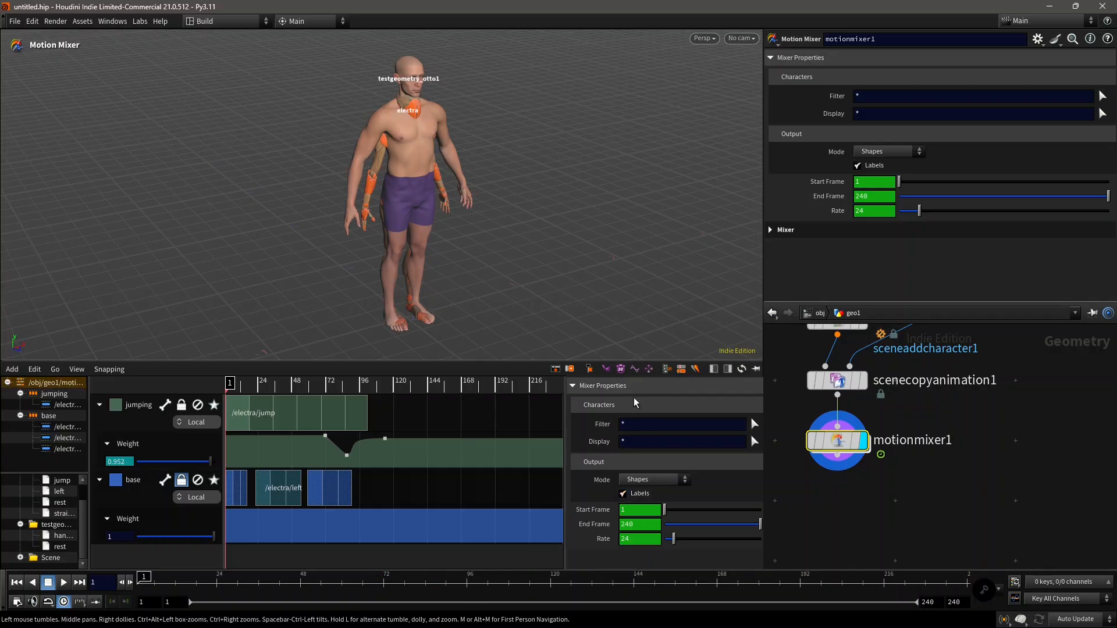
left_click(642, 496)
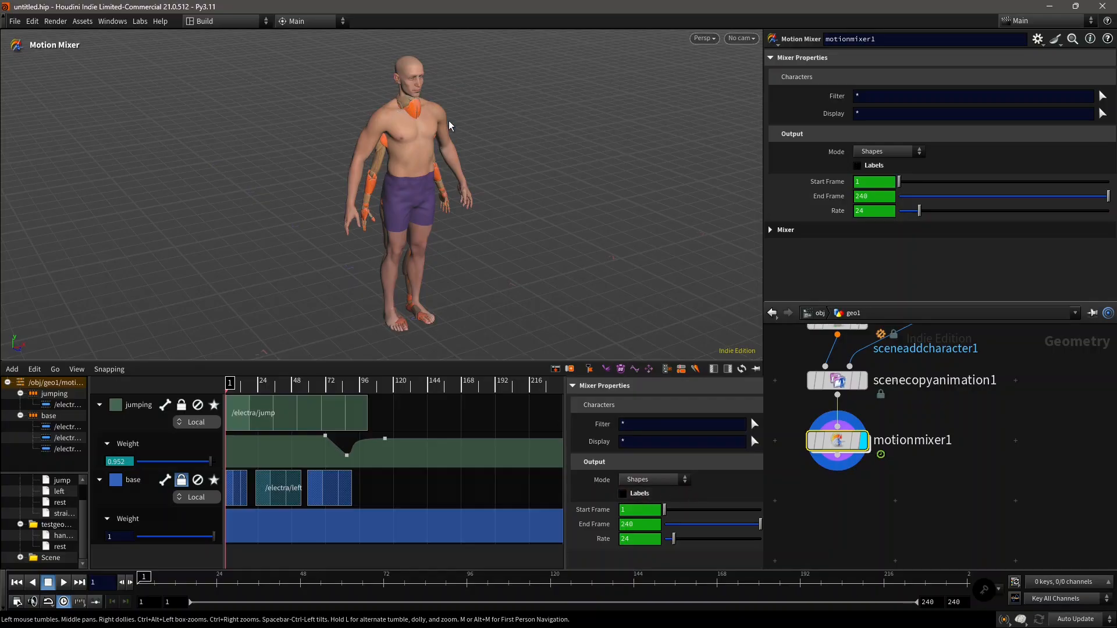
left_click(644, 496)
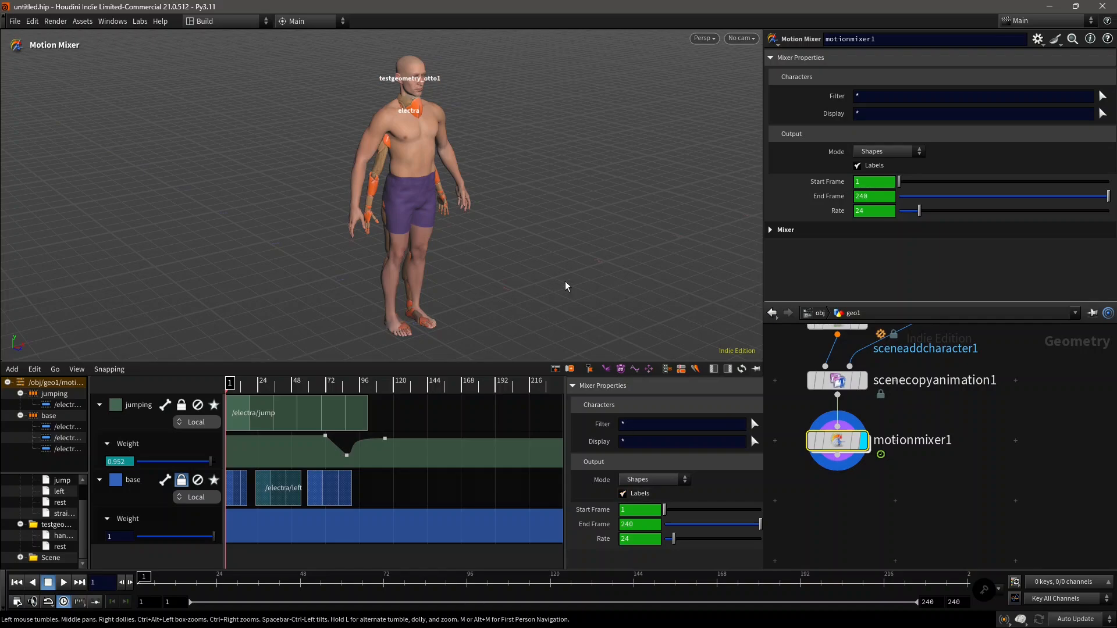
mouse_move(229, 385)
left_mouse_down()
mouse_move(300, 381)
mouse_move(250, 382)
left_mouse_up()
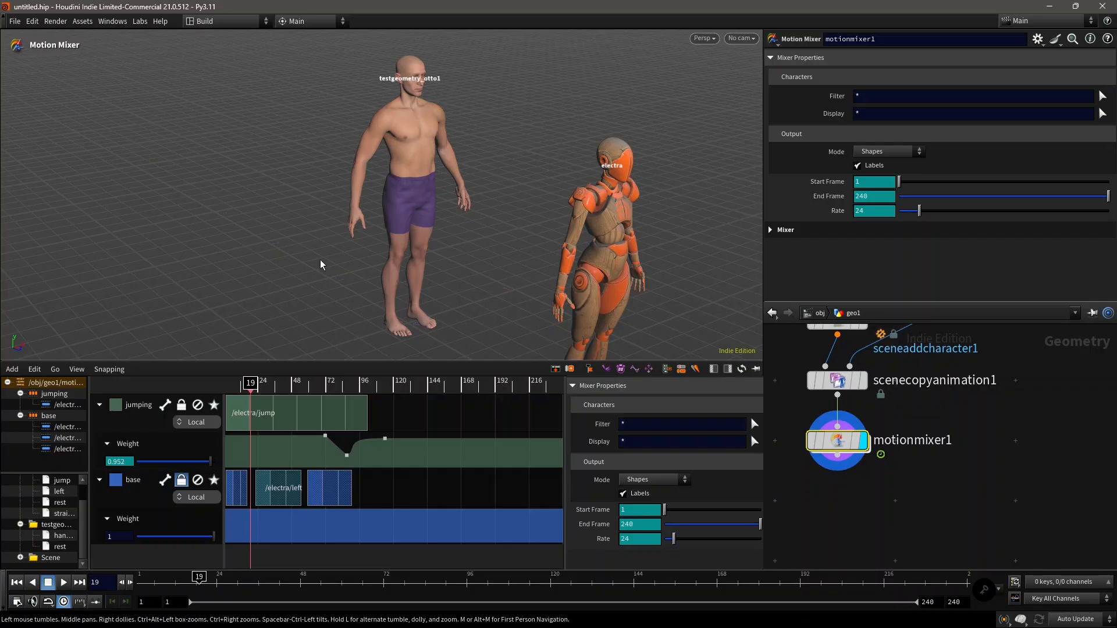
- Place Otto's hand_move clip on the jumping track at frame 114, move the playhead to frame 126 and check the clip's source
left_click_drag(58, 535, 388, 418)
left_click_drag(283, 384, 402, 397)
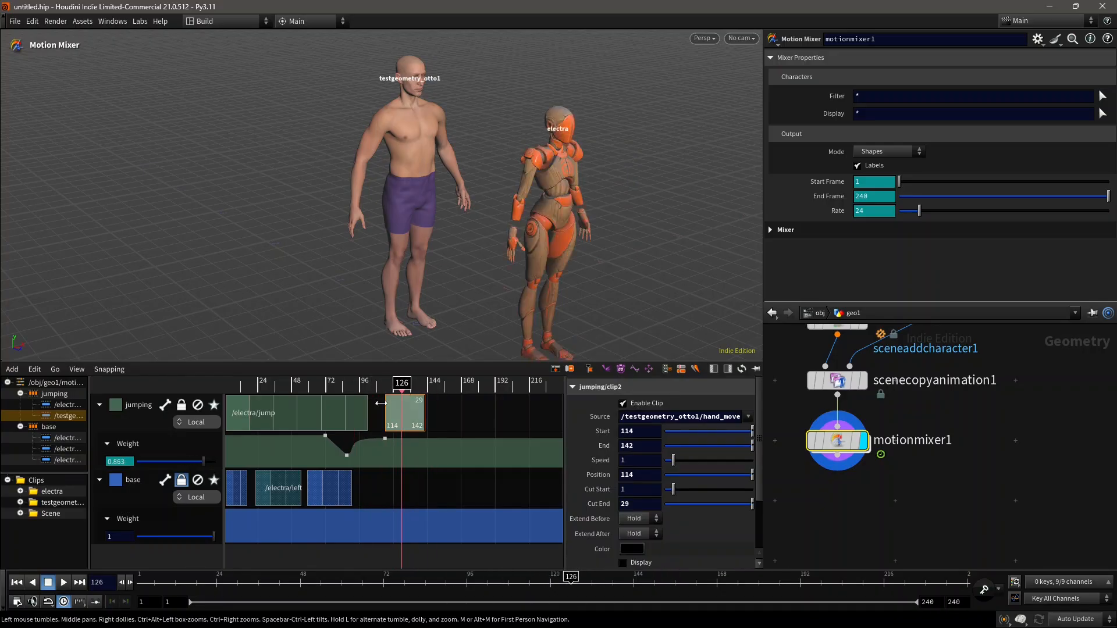
left_click(20, 502)
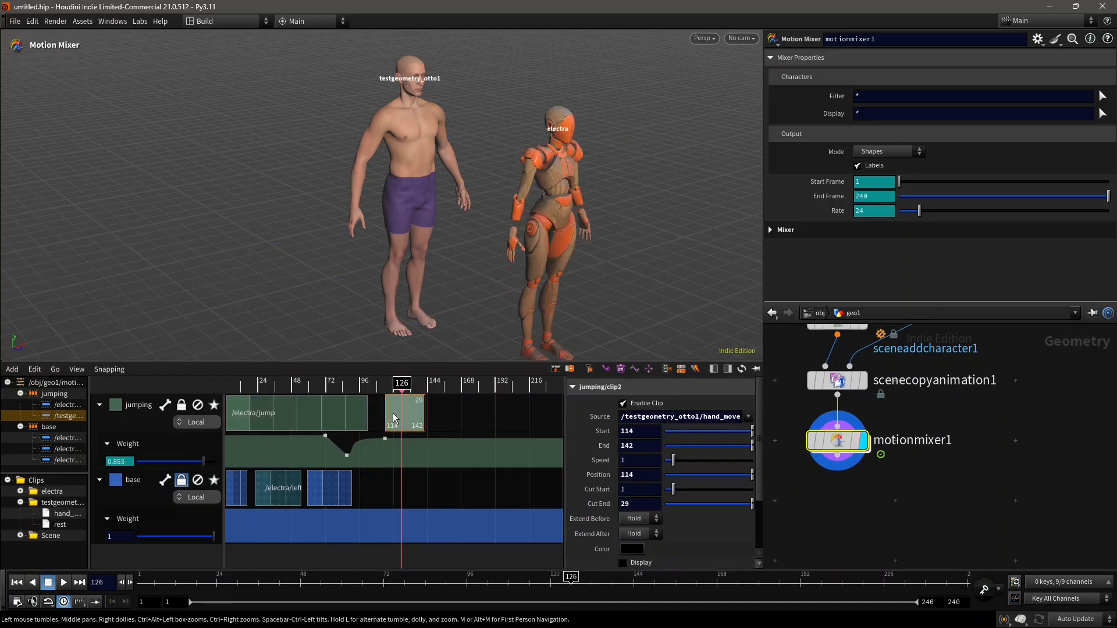
double_click(744, 416)
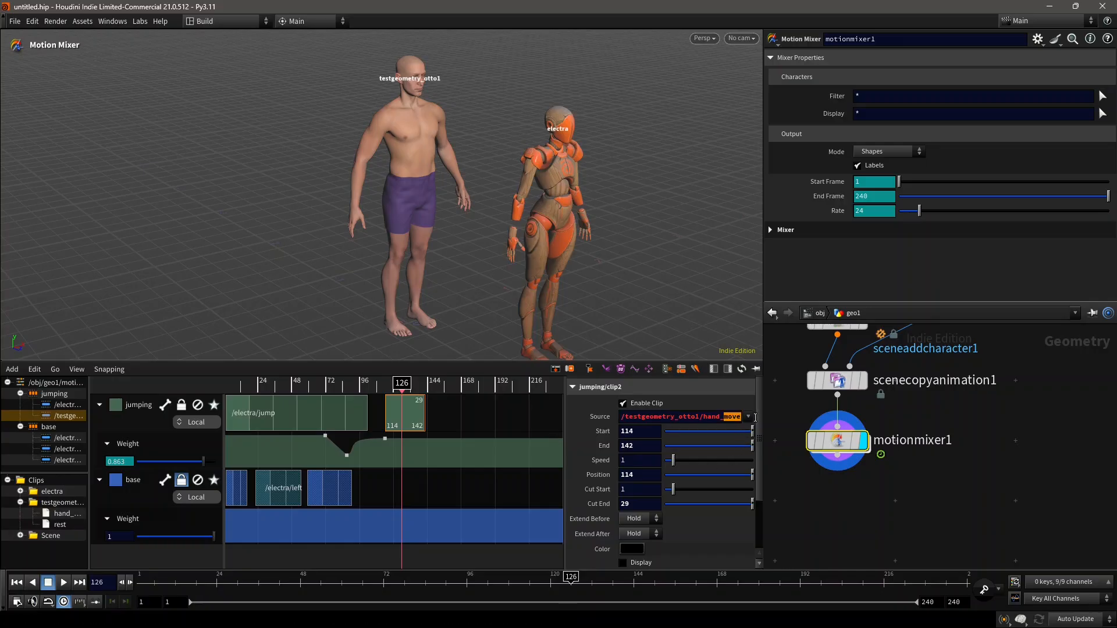
left_click(458, 416)
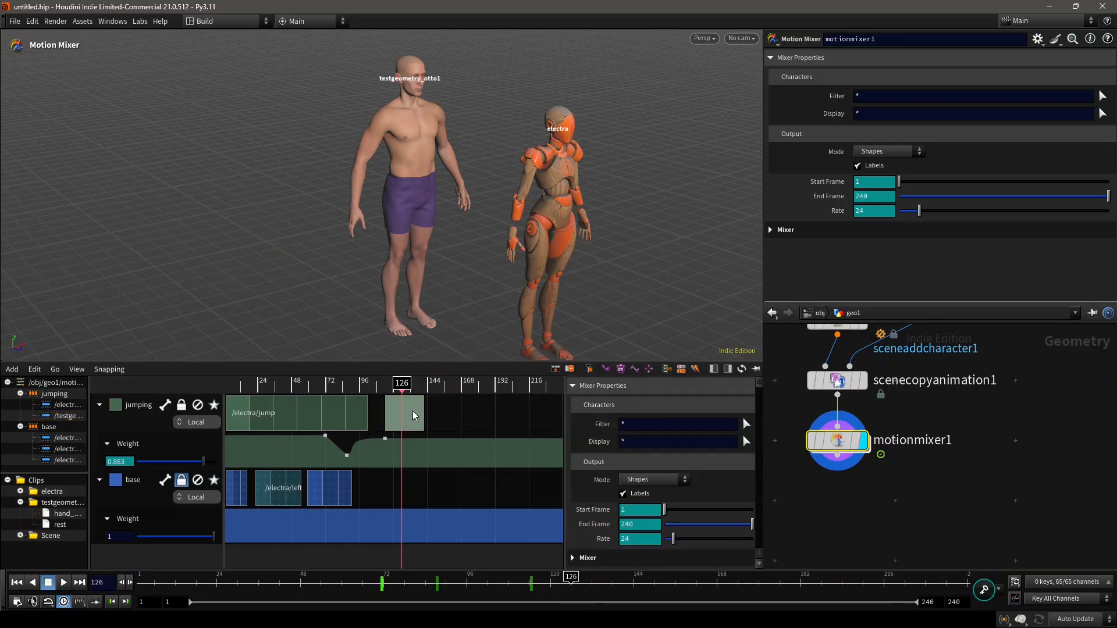
left_click(413, 410)
- Set the jumping track's character filter to include both electra and testgeometry_otto1
left_click(142, 412)
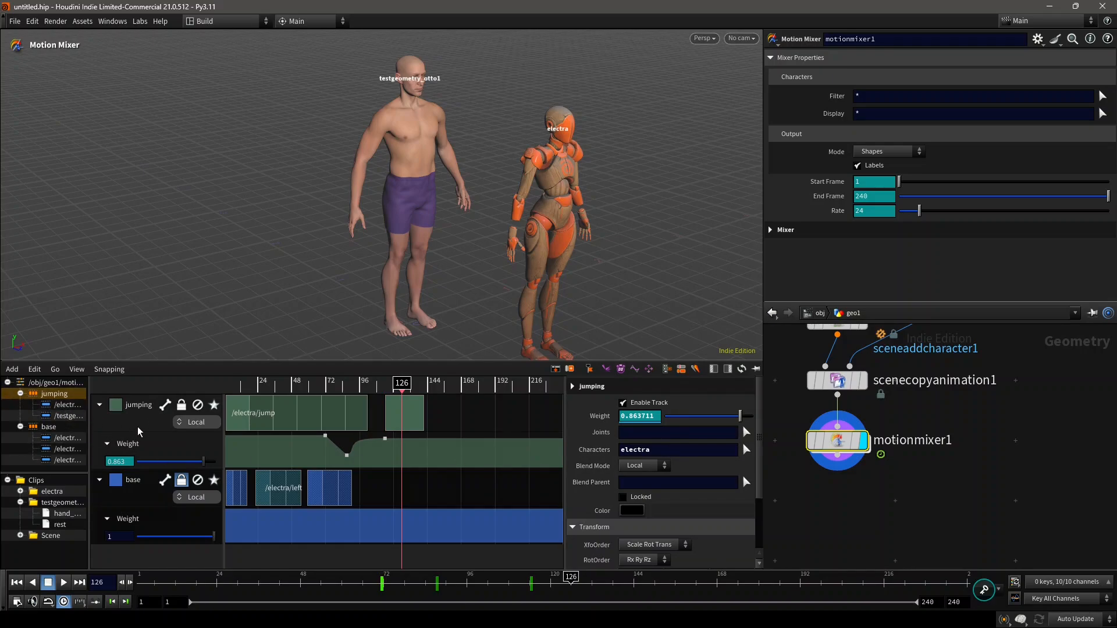
double_click(646, 449)
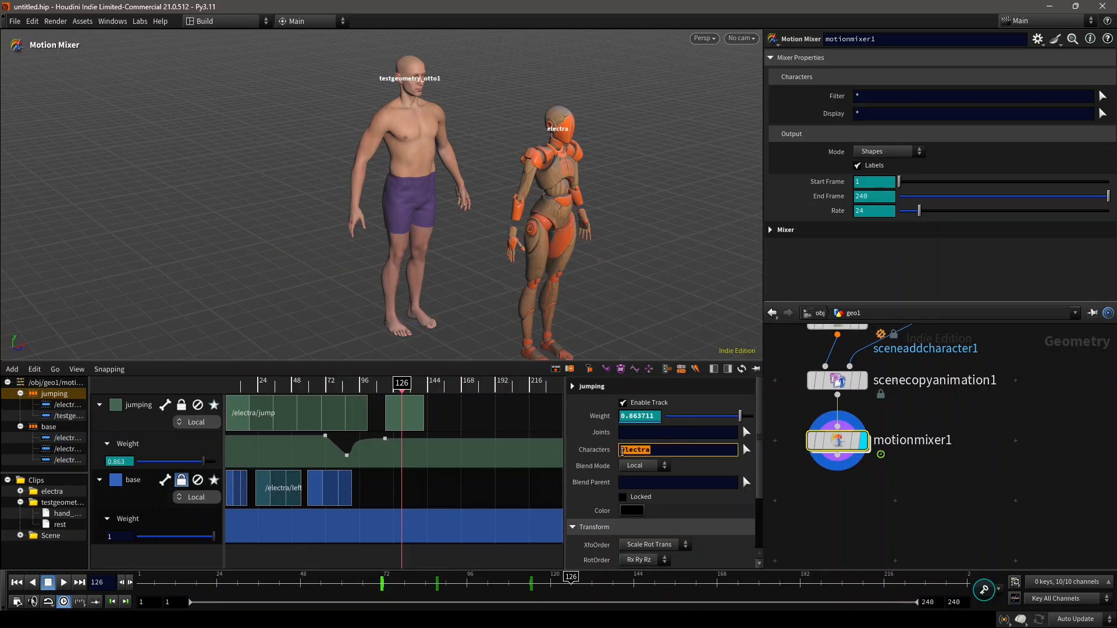
left_click(682, 450)
left_click(166, 404)
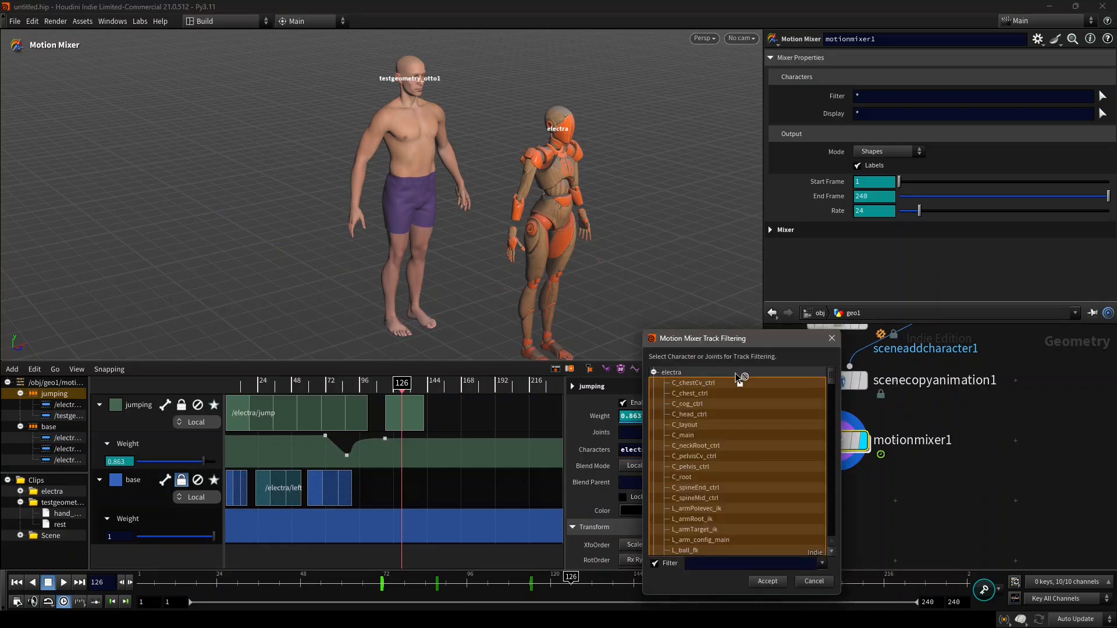
left_click(653, 373)
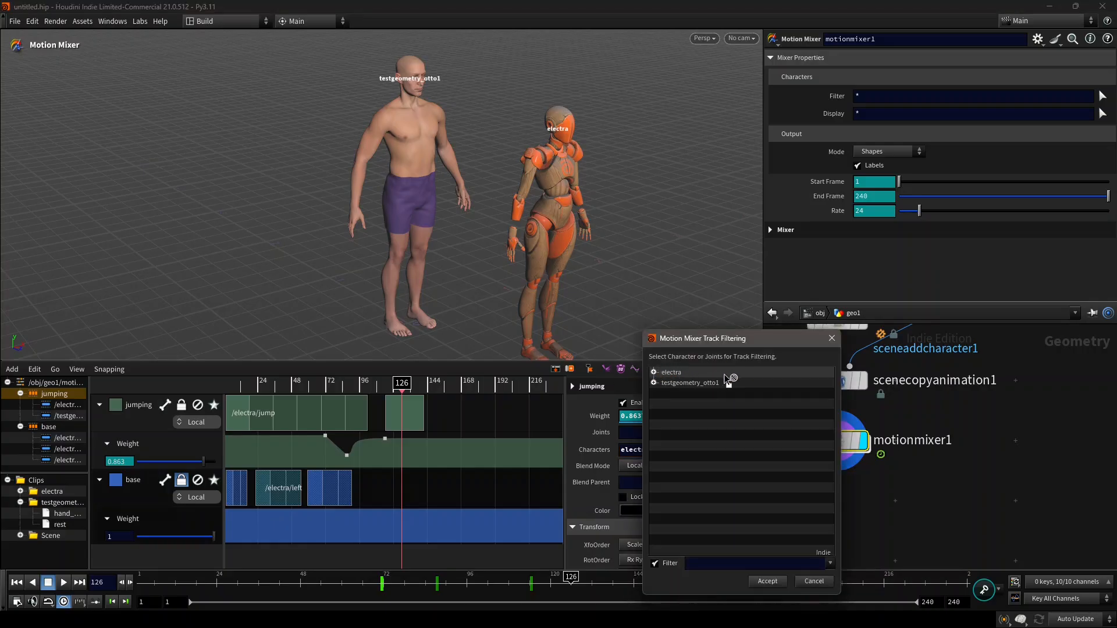
left_click(678, 372)
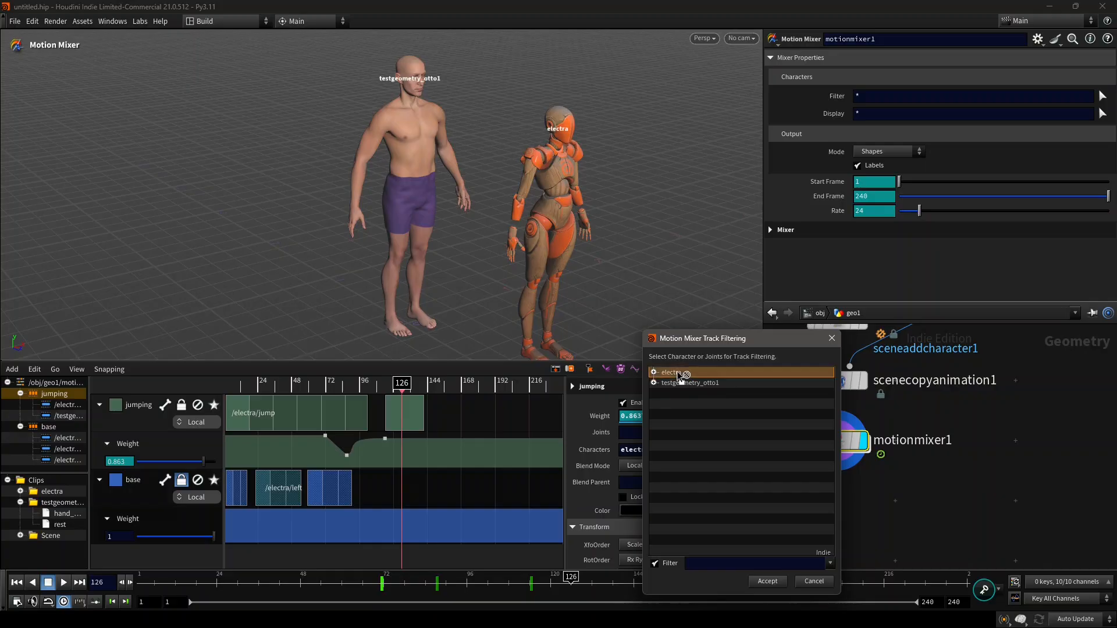
left_click(689, 383, "shift")
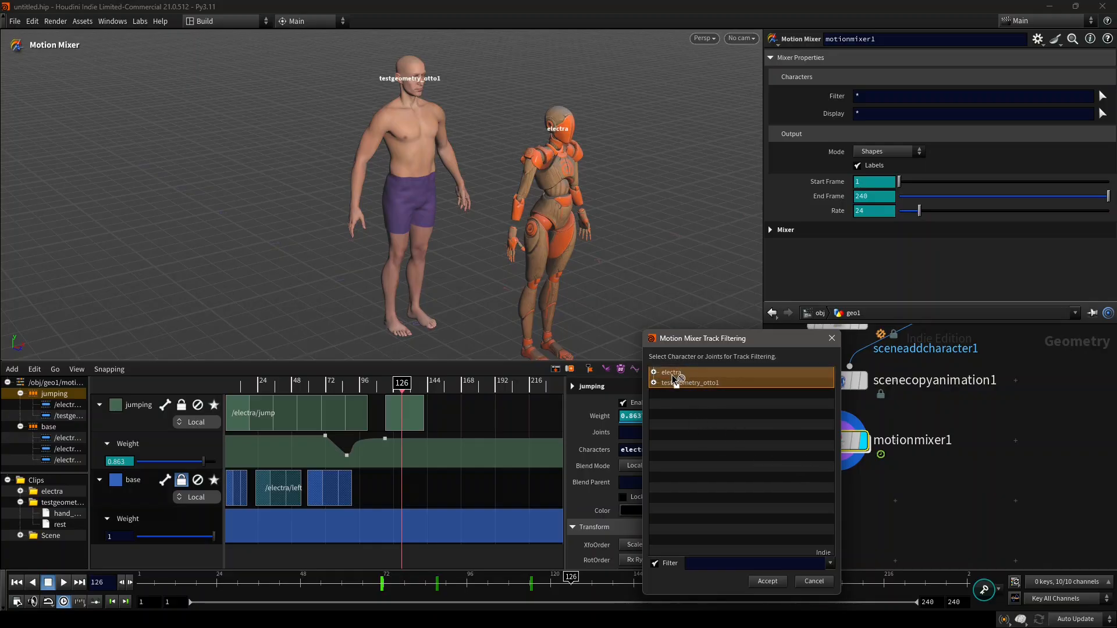
left_click(767, 581)
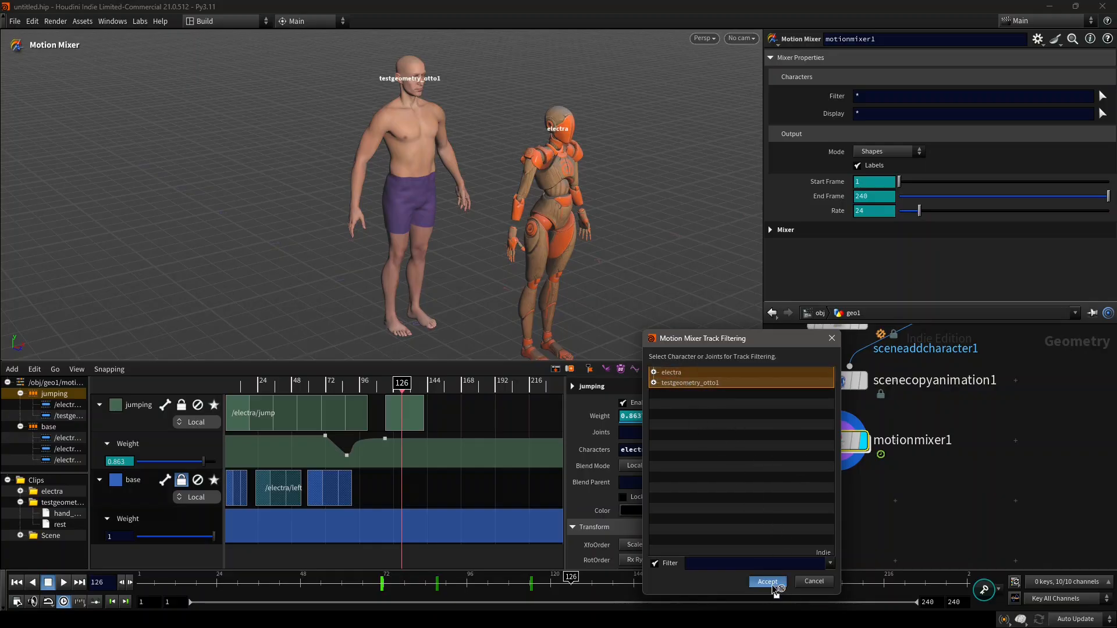
- Delete the hand_move clip from the jumping track and add a new track above it
mouse_move(399, 386)
left_mouse_down()
mouse_move(382, 386)
mouse_move(398, 387)
left_mouse_up()
left_click(415, 409)
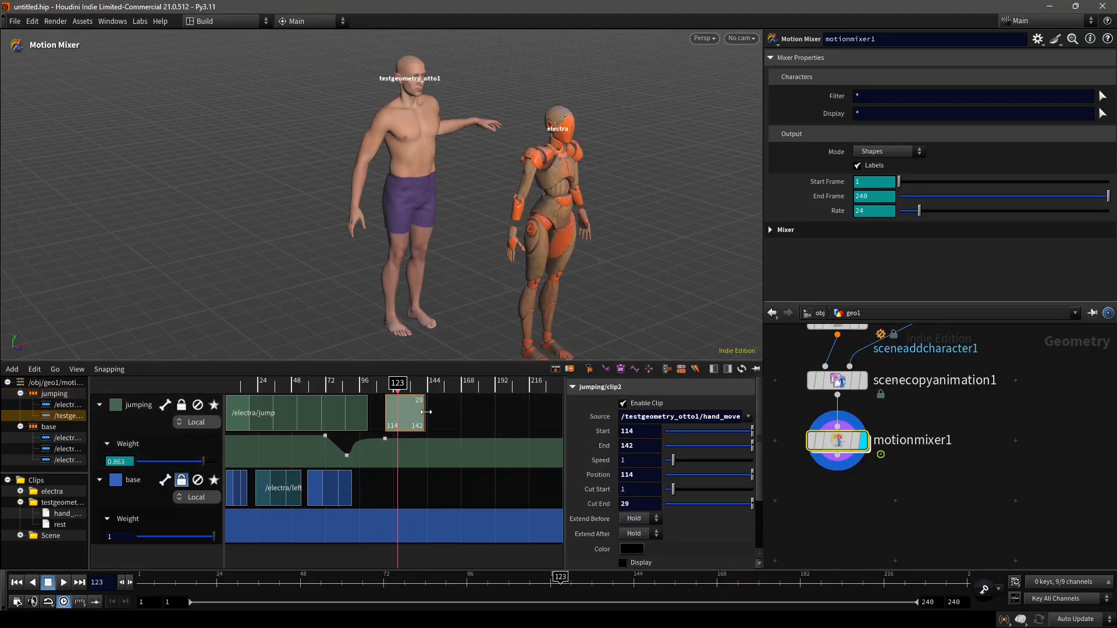
key("Delete")
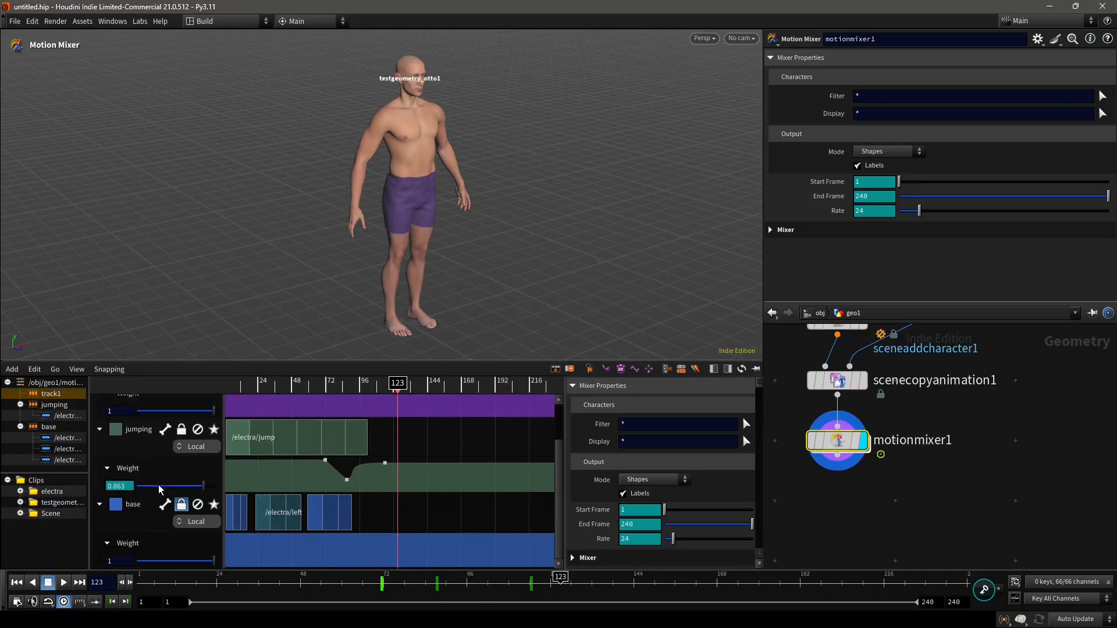
- Collapse the jumping and base tracks to hide their weight curves in the mixer timeline
scroll(375, 456, "up", 3)
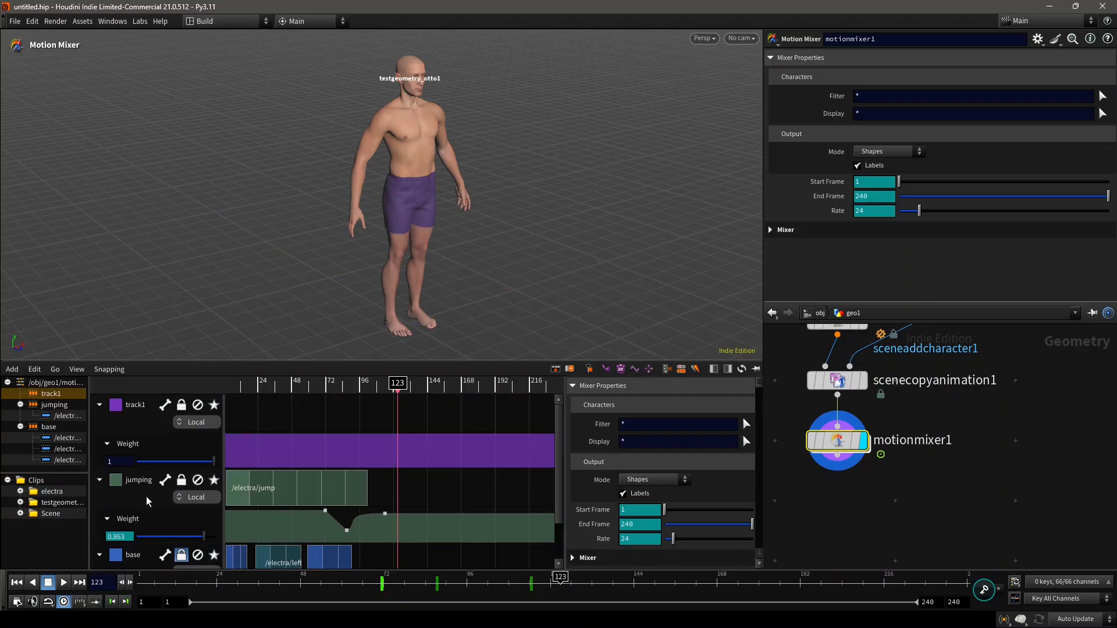
scroll(133, 519, "down", 2)
scroll(164, 494, "up", 2)
left_click(99, 480)
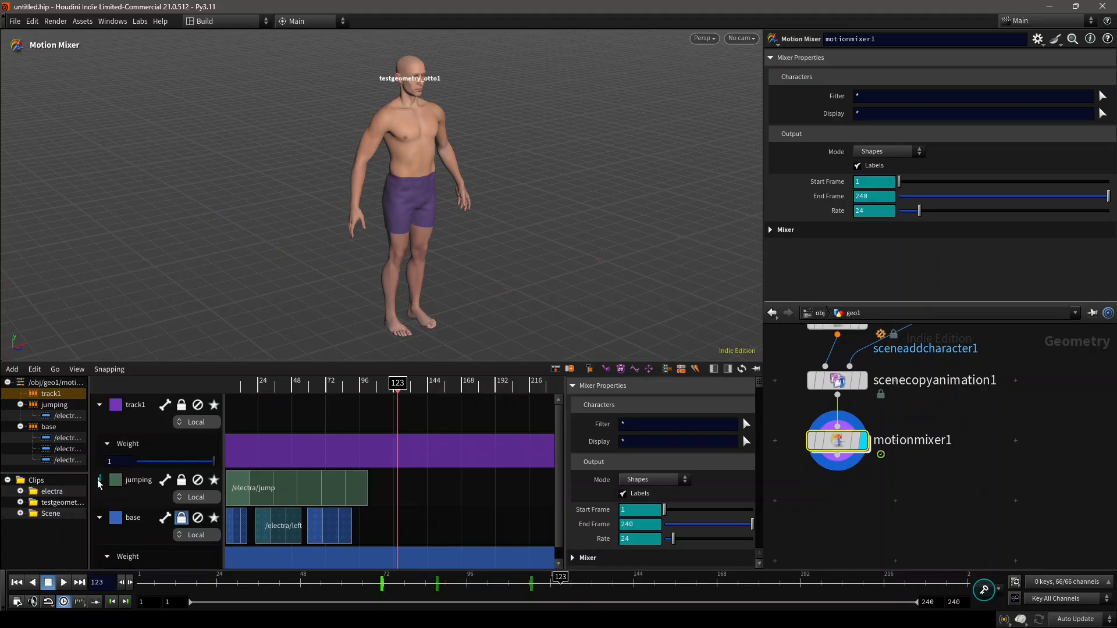
scroll(137, 482, "down", 4)
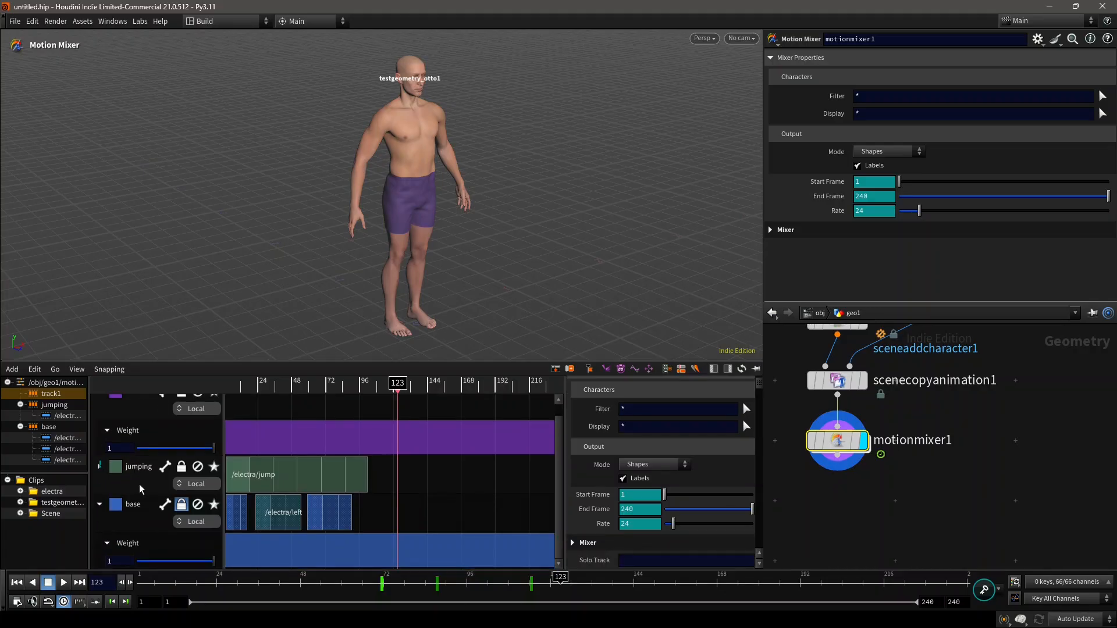
left_click(100, 505)
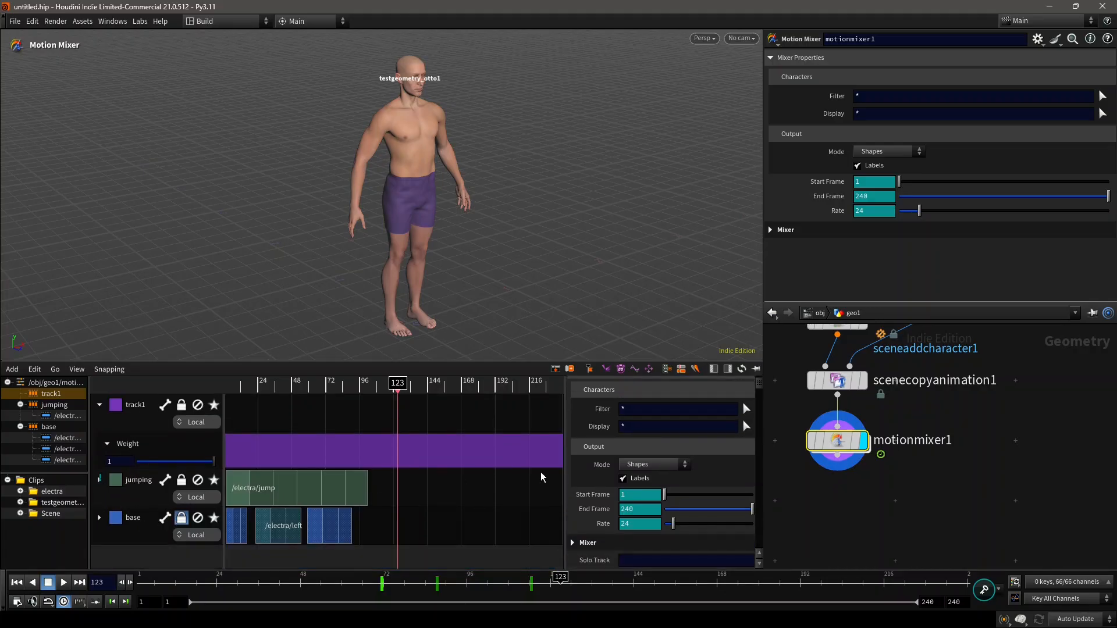
- Rename the new track as otto_track
double_click(137, 405)
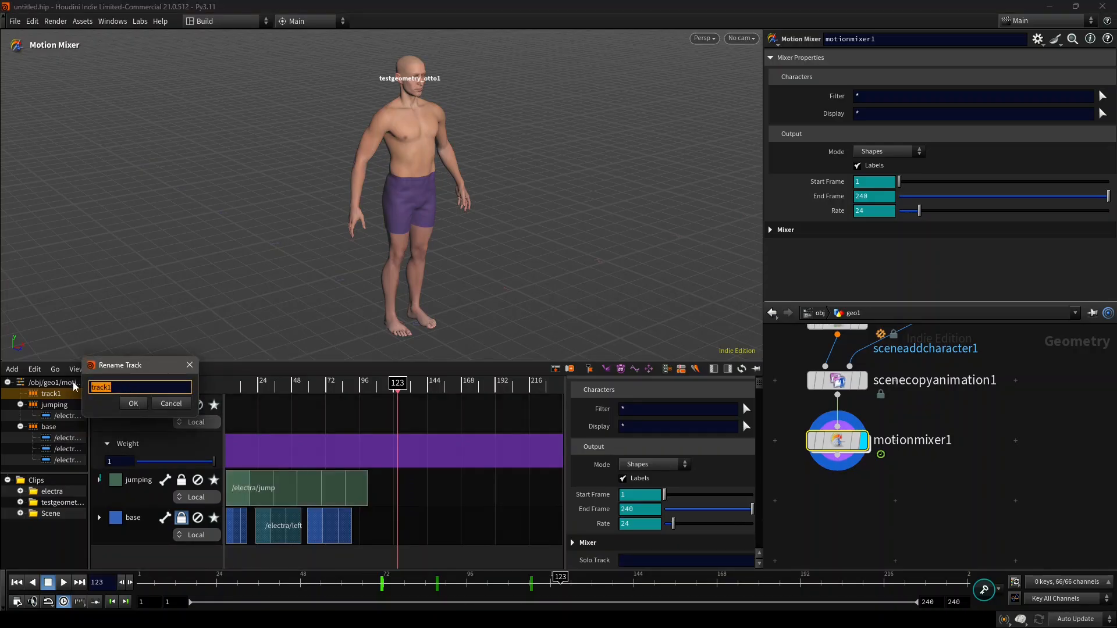
type("ooto")
key("BackSpace")
key("BackSpace")
key("BackSpace")
type("to_track")
key("Return")
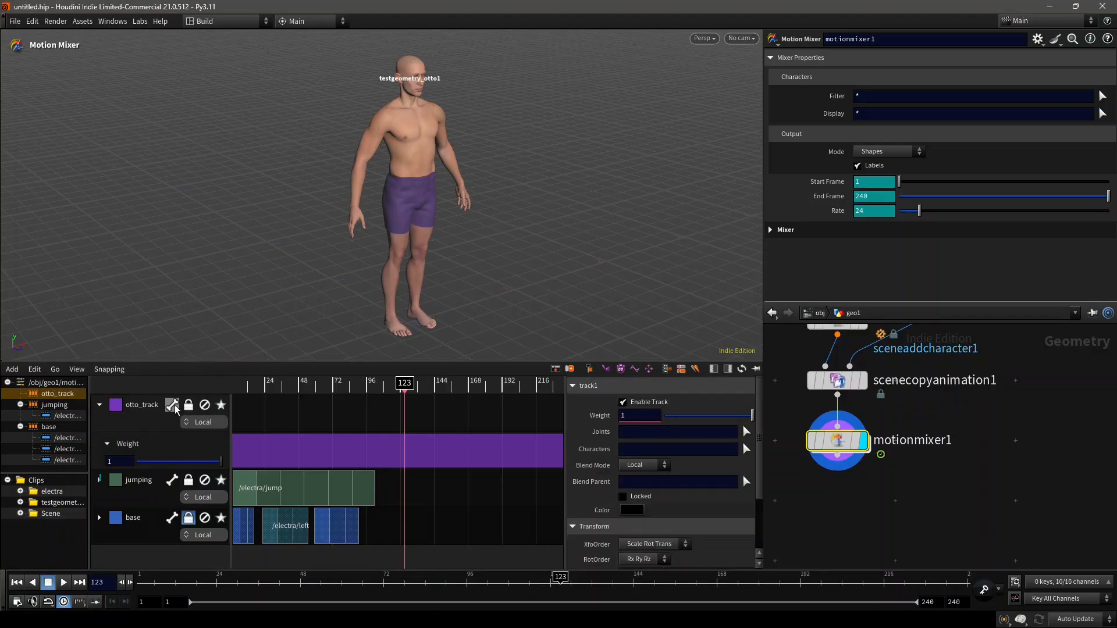
- Limit otto_track to the character testgeometry_otto1, and place its hand_move clip on that track at frame 13
left_click(172, 405)
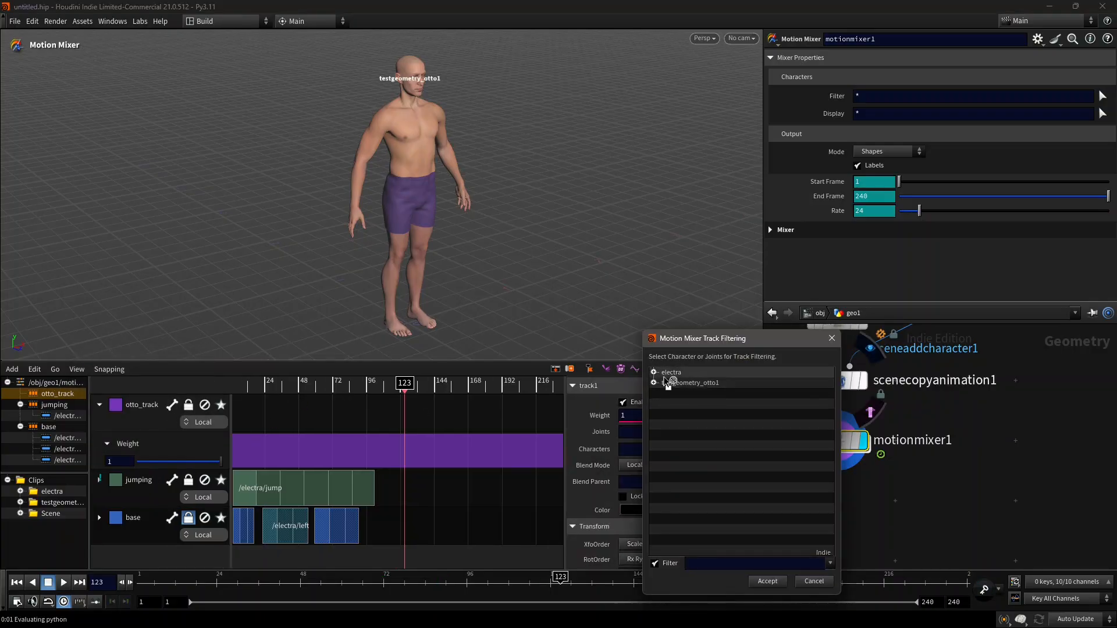
left_click_drag(654, 383, 659, 385)
left_click(689, 384)
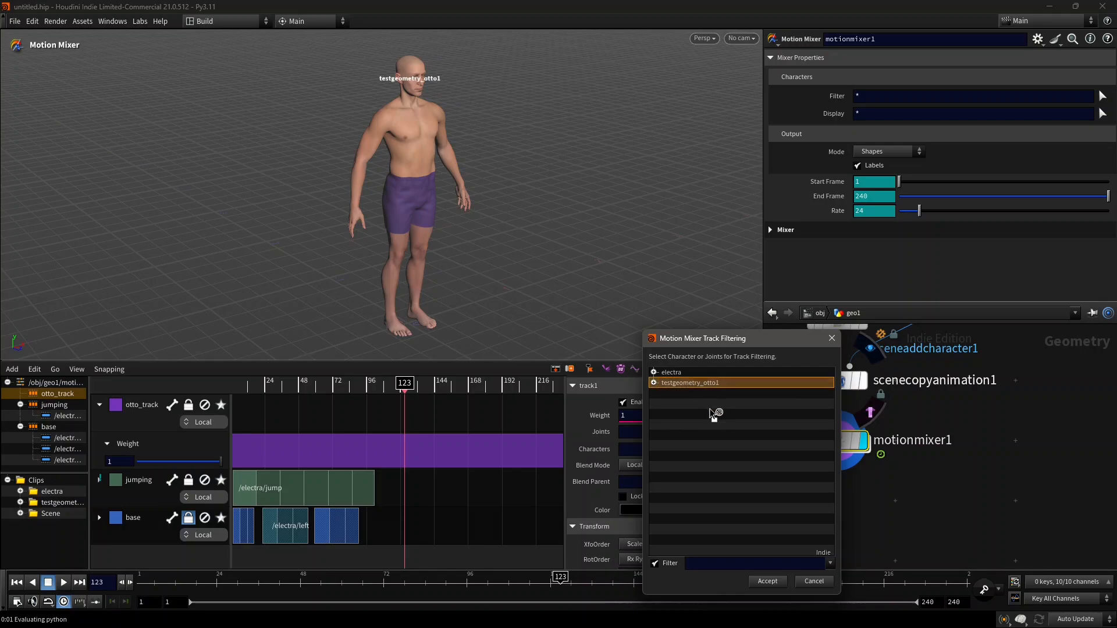
left_click(768, 581)
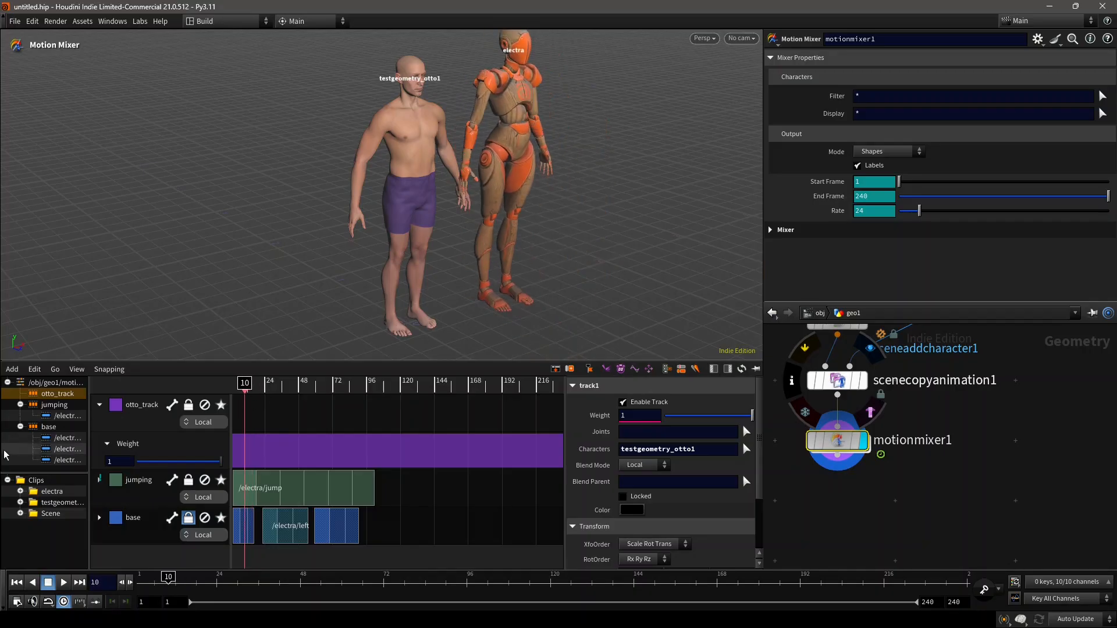
left_click(19, 503)
left_click_drag(52, 513, 256, 384)
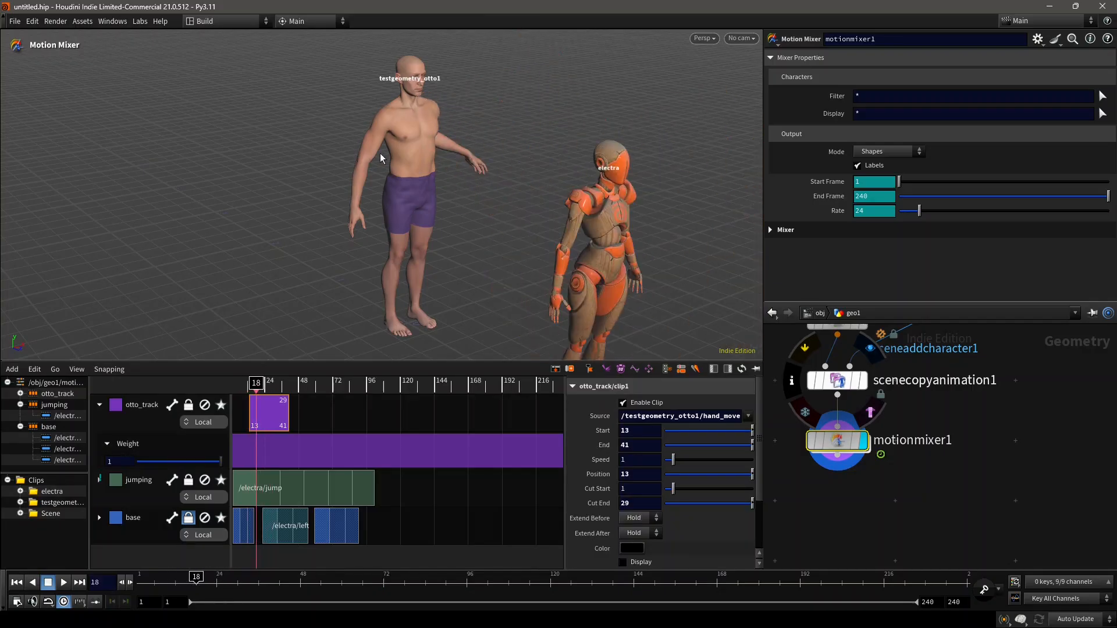
- Examine both characters' poses at frame 18 from several angles, and look at the jumping track's weight curve
left_click_drag(432, 99, 506, 175)
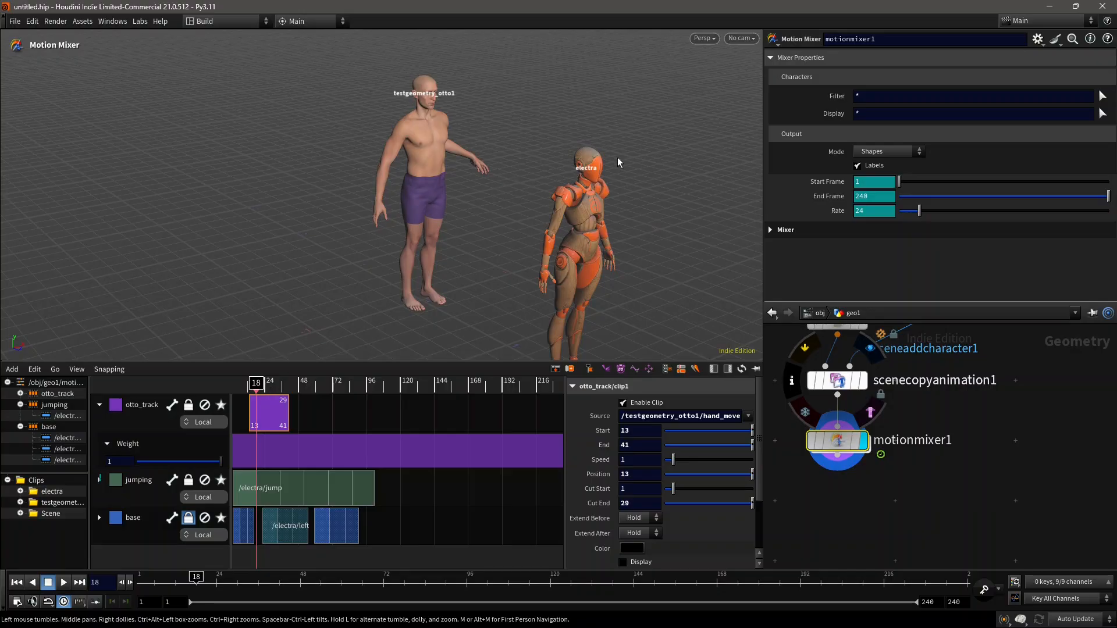
scroll(553, 173, "down", 2)
middle_click_drag(541, 182, 512, 118)
scroll(486, 133, "down", 2)
scroll(512, 127, "down", 1)
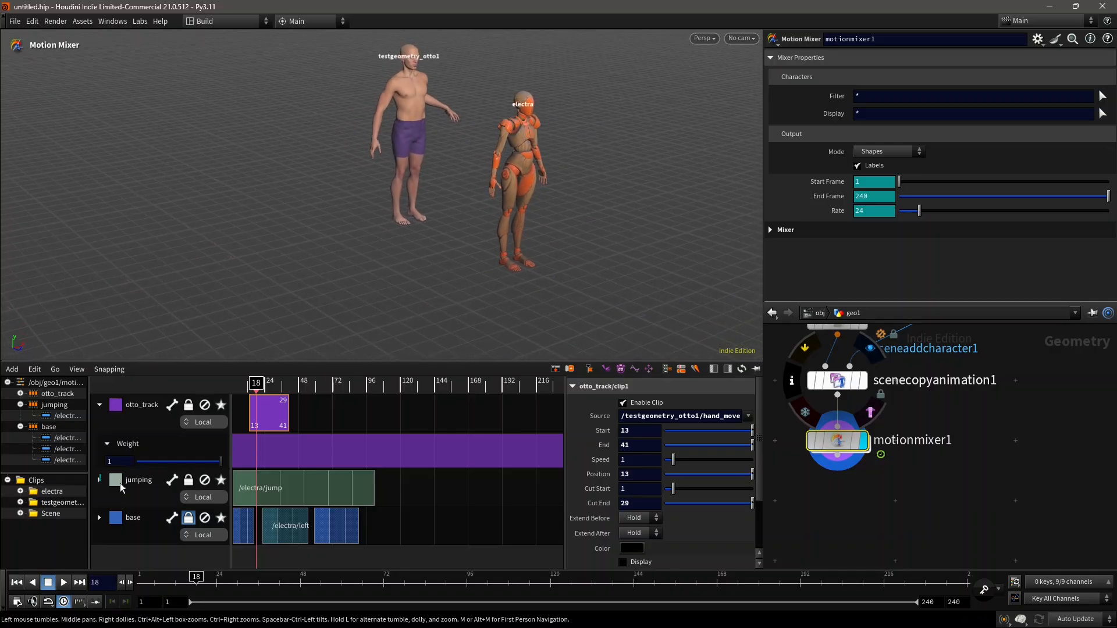
left_click(99, 478)
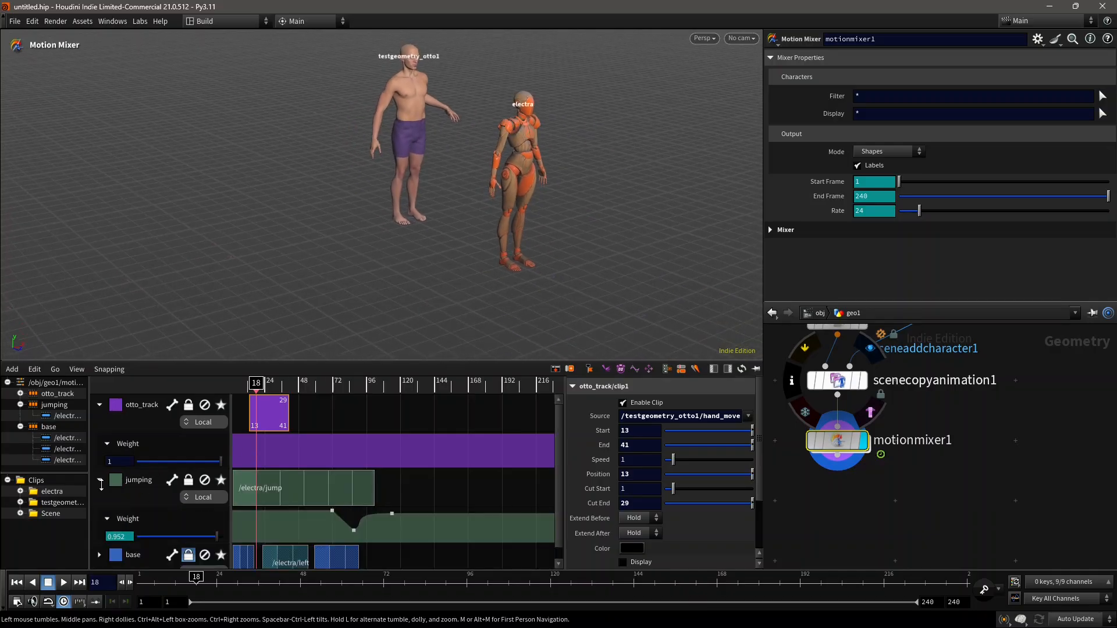
left_click(99, 479)
left_click_drag(533, 175, 604, 242)
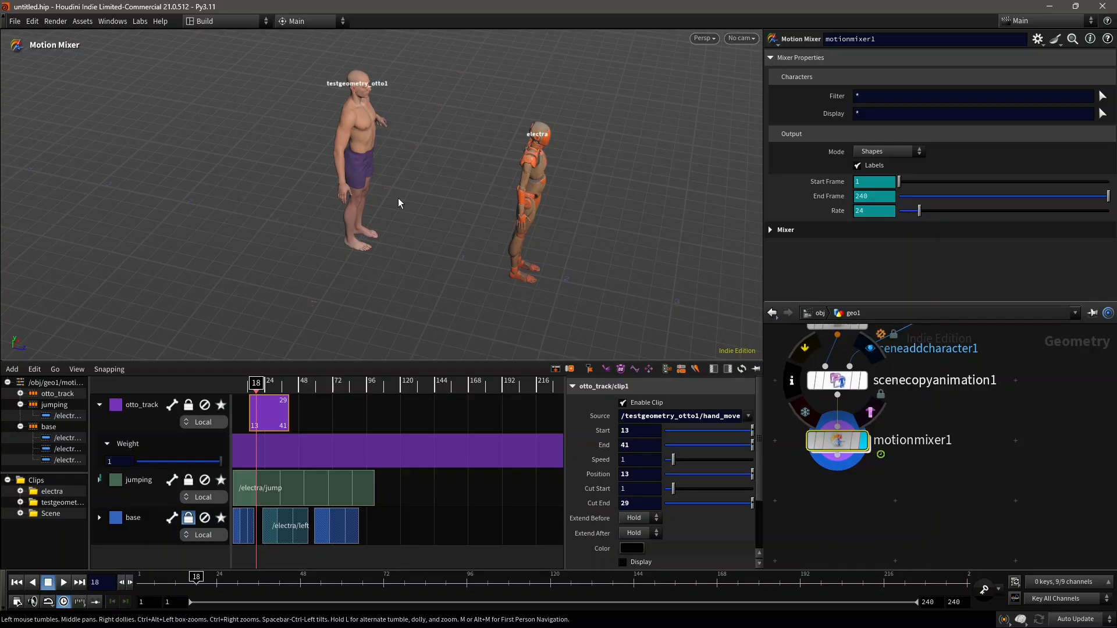
left_click_drag(376, 102, 312, 99, "alt")
middle_click_drag(483, 53, 387, 182, "alt")
left_click_drag(387, 182, 418, 176, "alt")
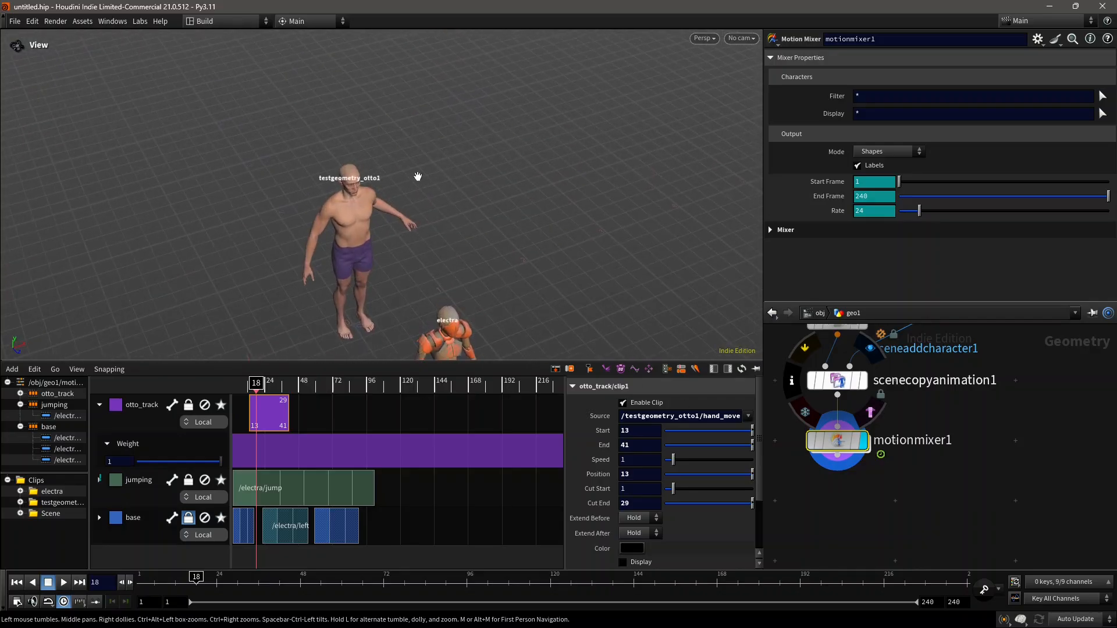
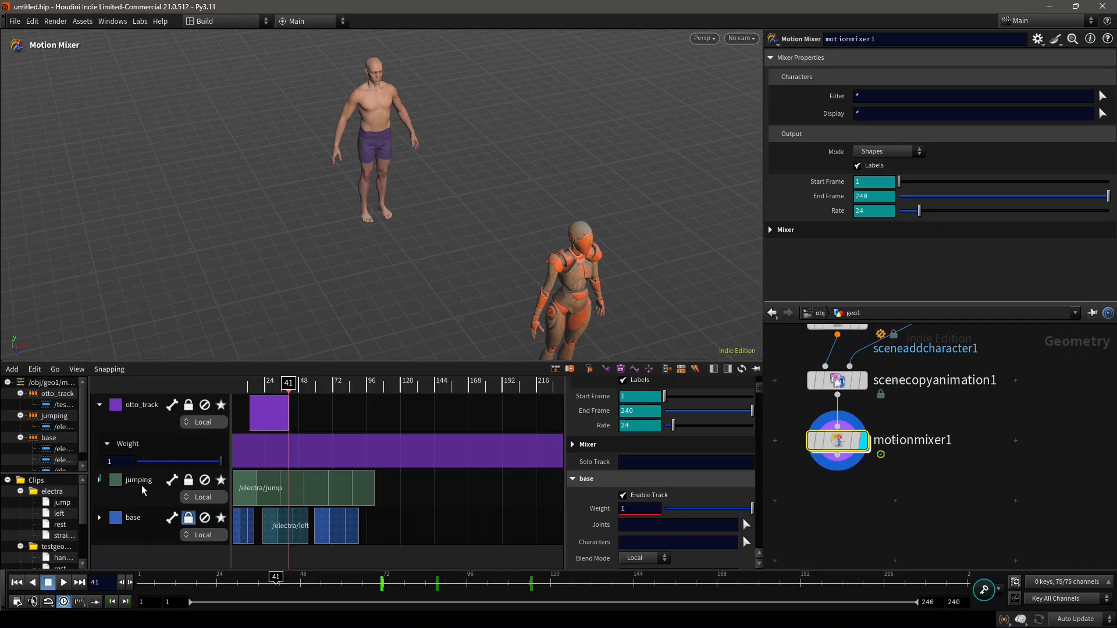
- Add an Animate effect to the jumping track, collapse otto_track, and review the jumping track's weight and animate rows
left_click(149, 495)
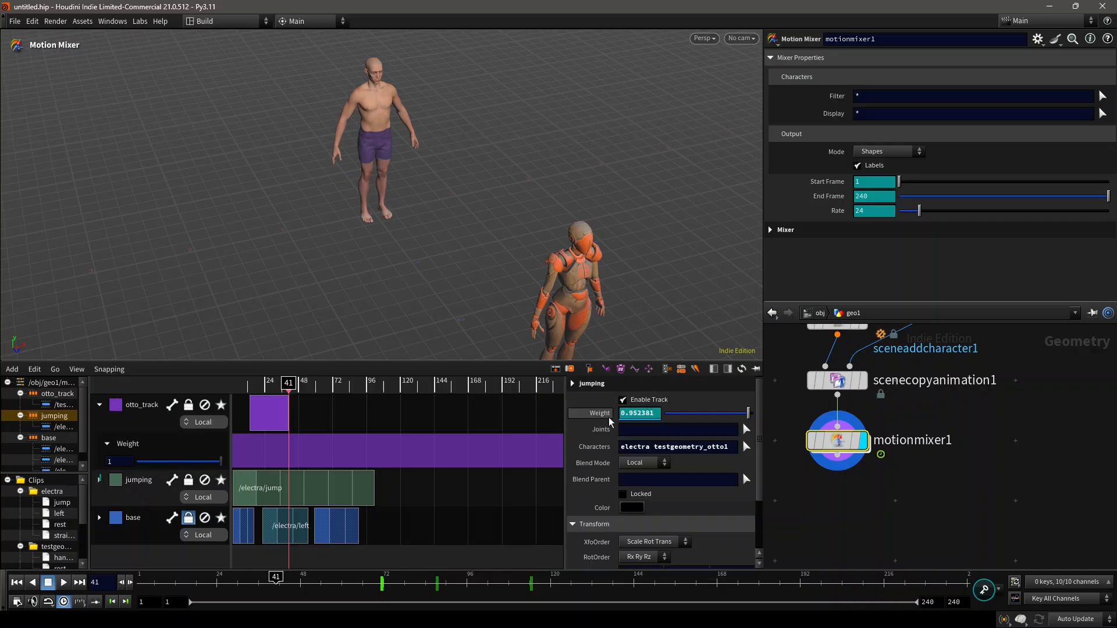
left_click(606, 372)
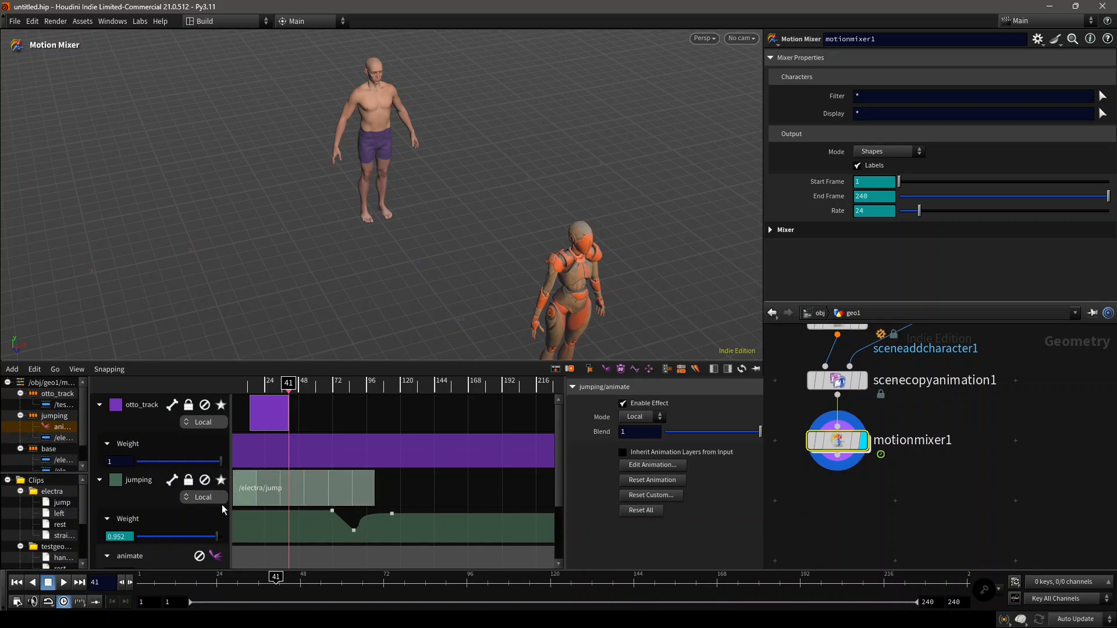
scroll(163, 500, "down", 2)
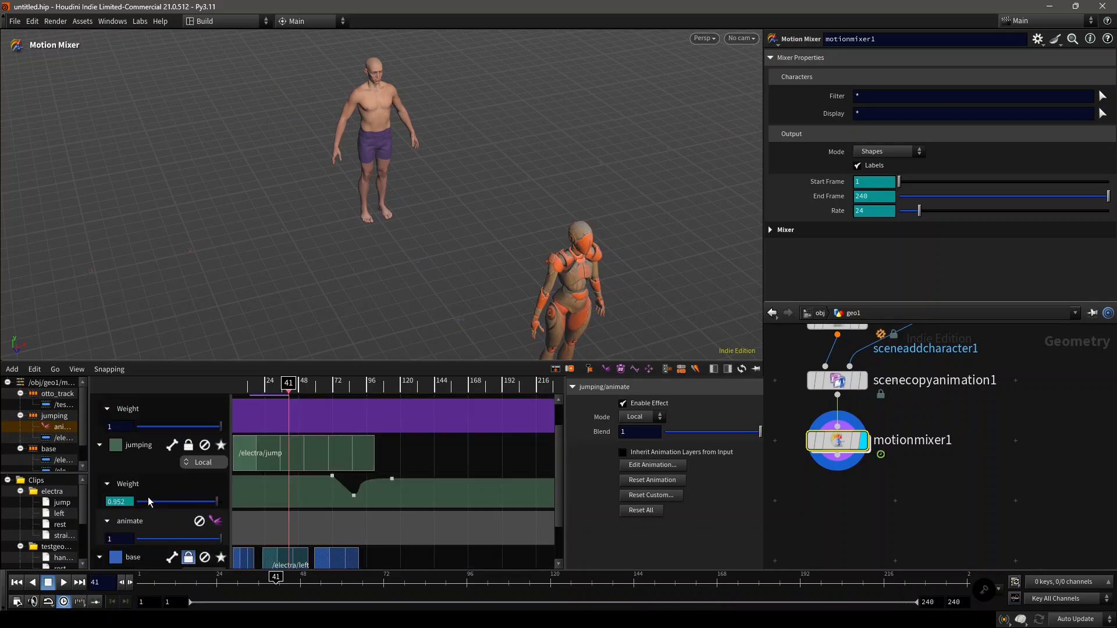
scroll(154, 492, "up", 2)
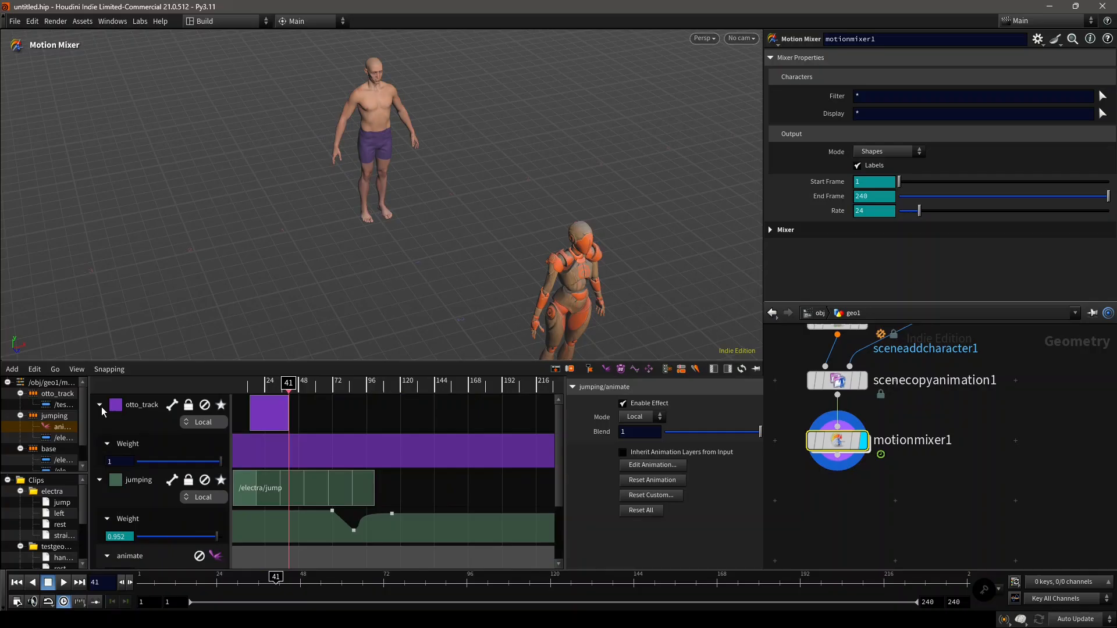
scroll(107, 416, "down", 2)
scroll(120, 430, "down", 3)
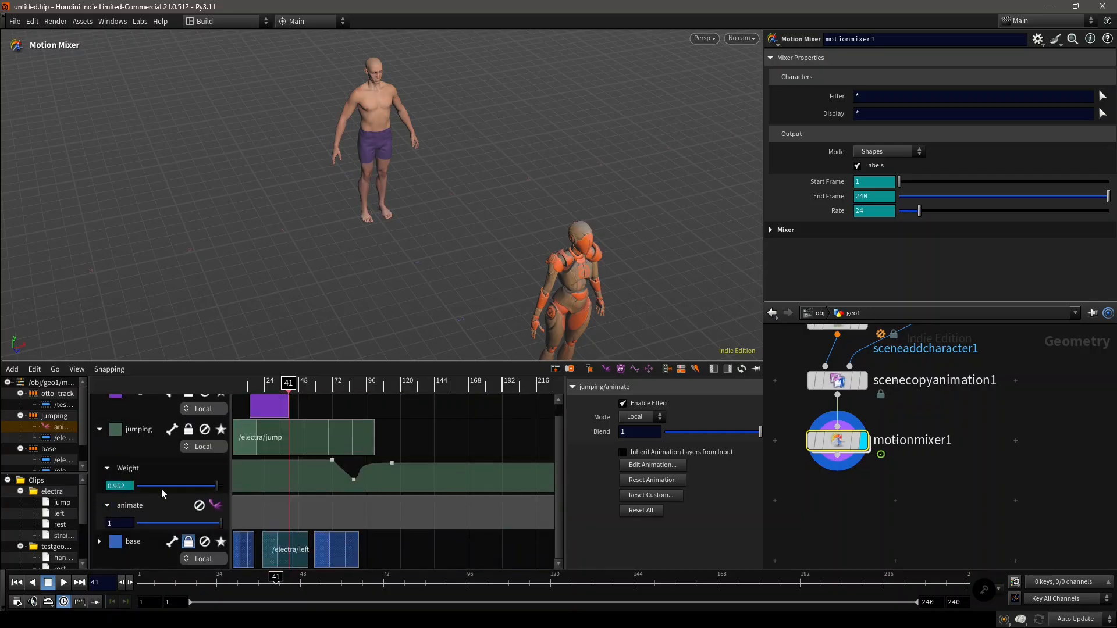
scroll(101, 510, "up", 2)
left_click(107, 469)
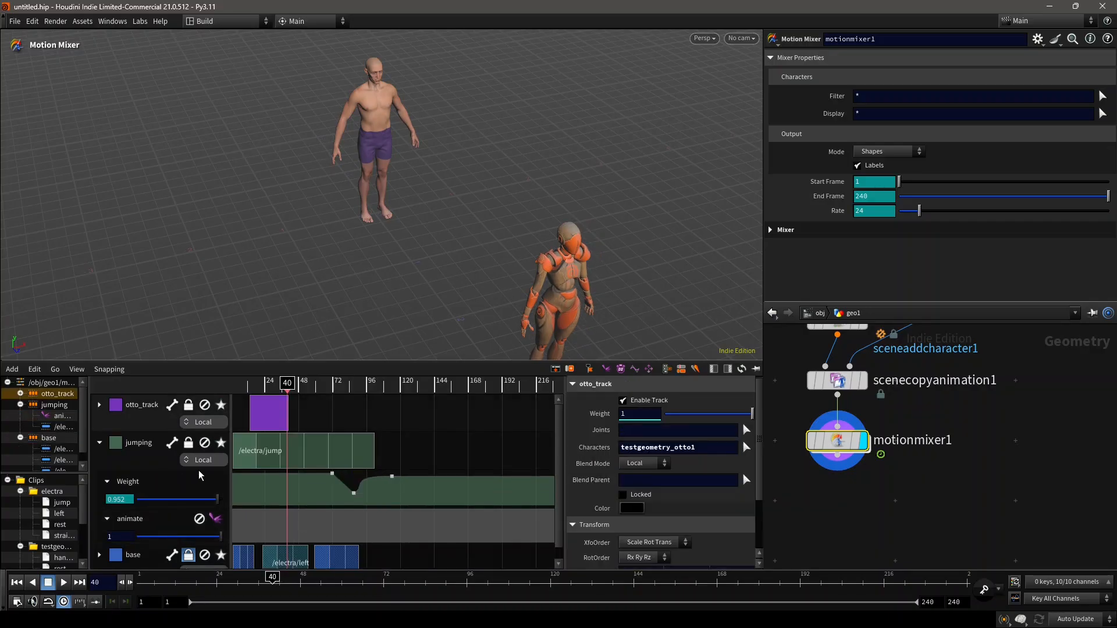
- Set the jumping track's blend mode to Replace
left_click(202, 460)
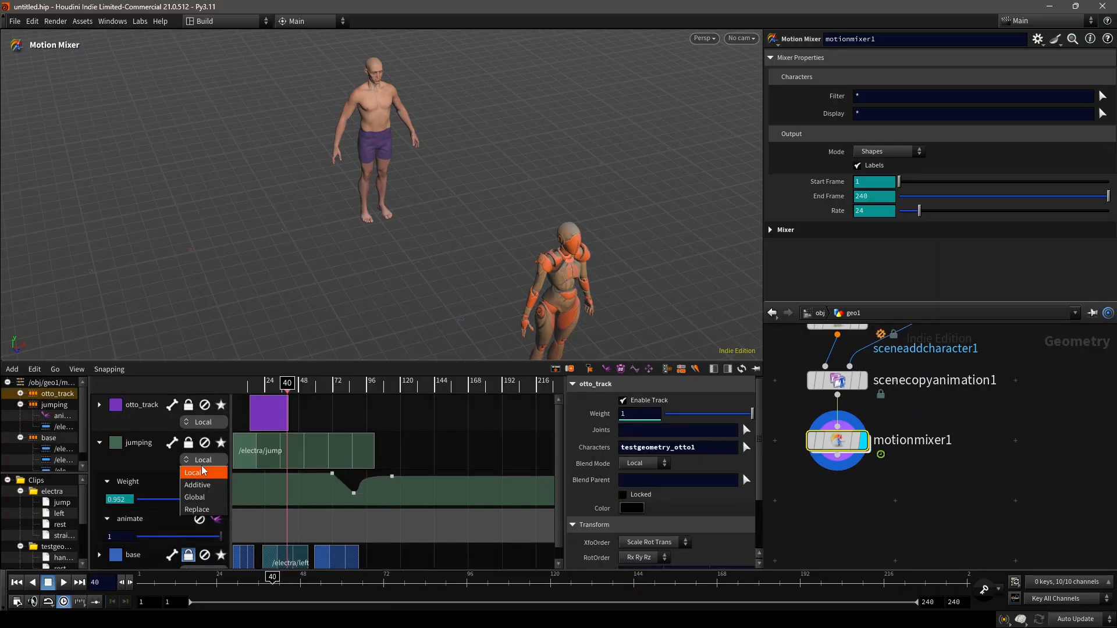
left_click(204, 510)
key("Escape")
middle_click_drag(459, 312, 439, 229)
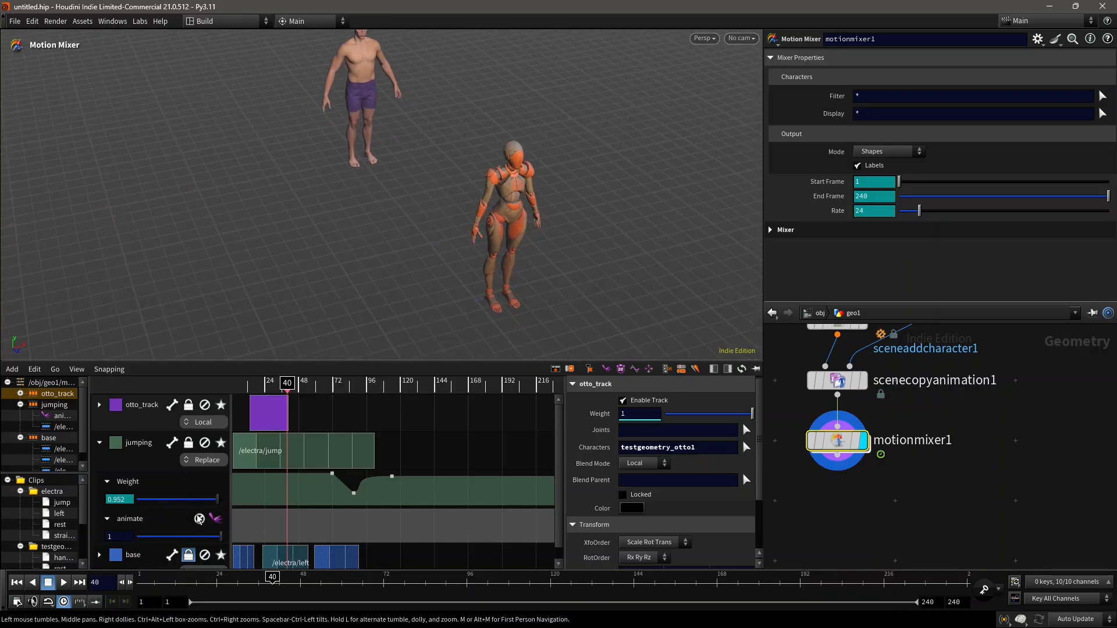
scroll(175, 539, "down", 1)
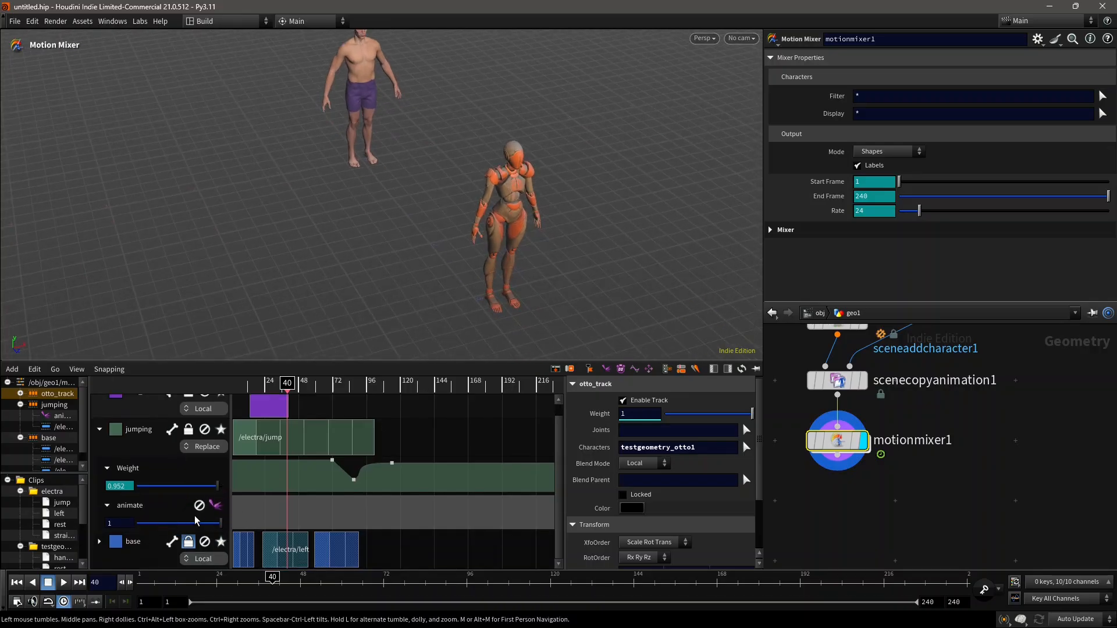
left_click_drag(448, 223, 534, 231, "alt")
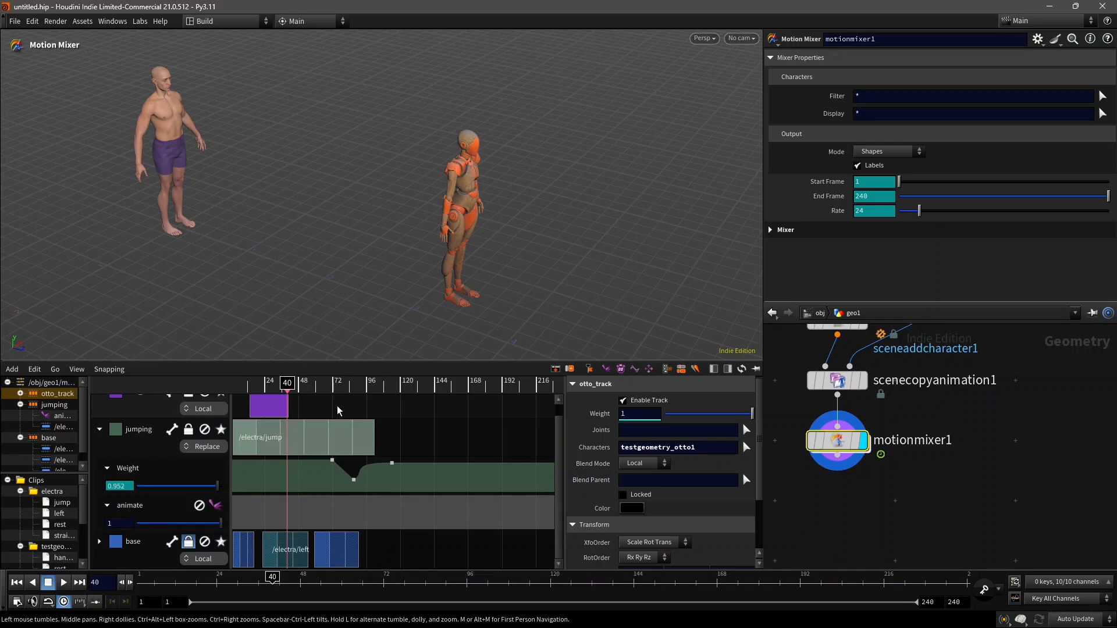
- Start editing the jumping track's Animate effect in the viewport, and key the robot character's torso controls at frame 38
left_click(173, 508)
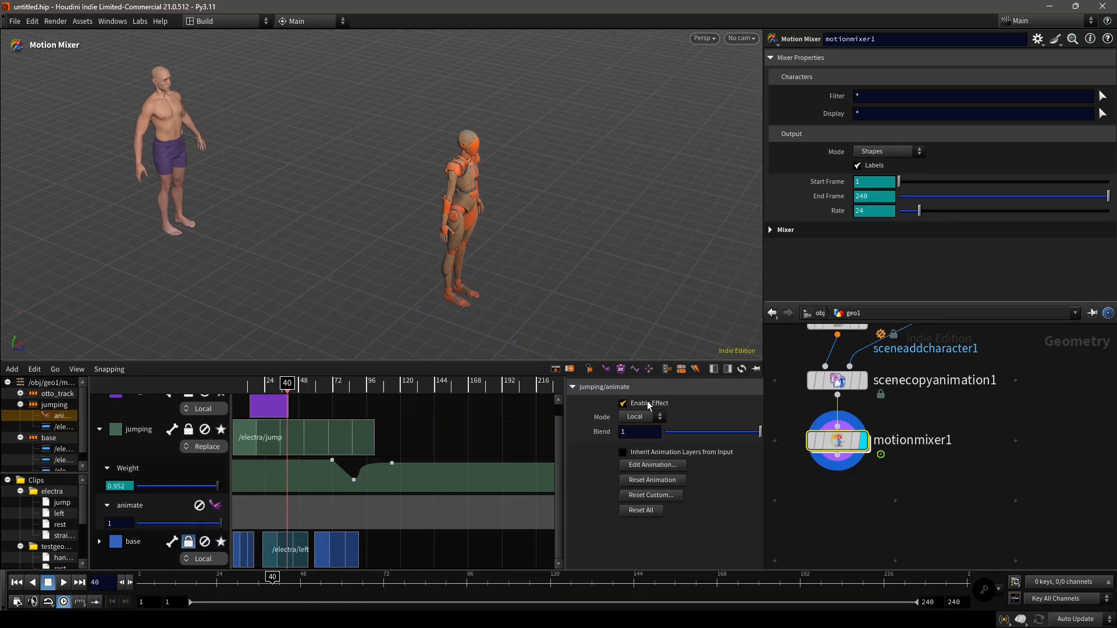
left_click(199, 506)
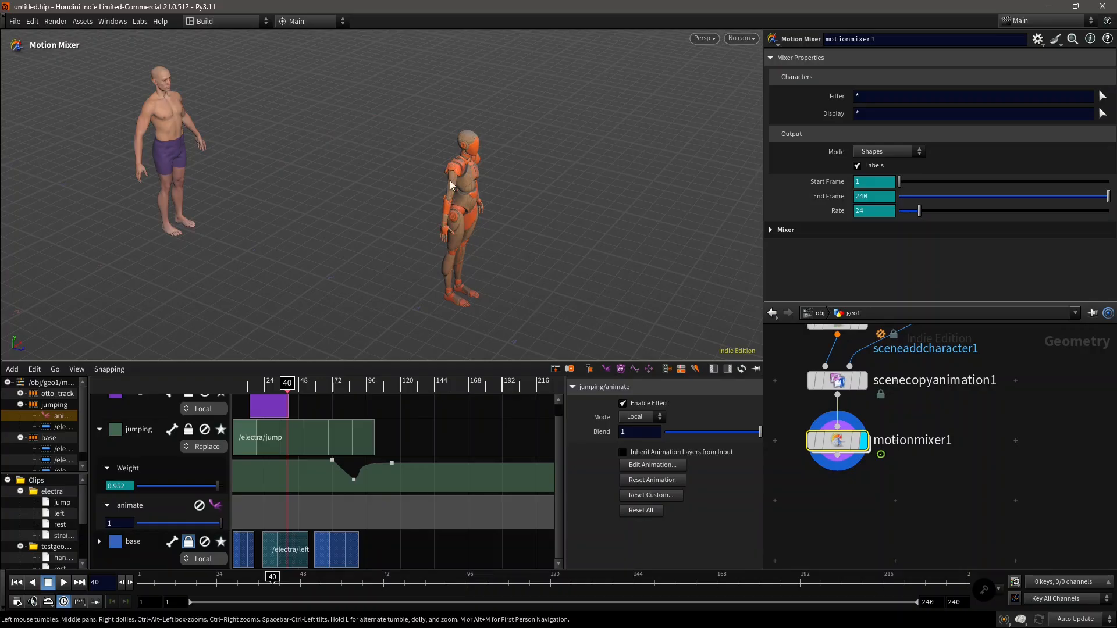
key("Return")
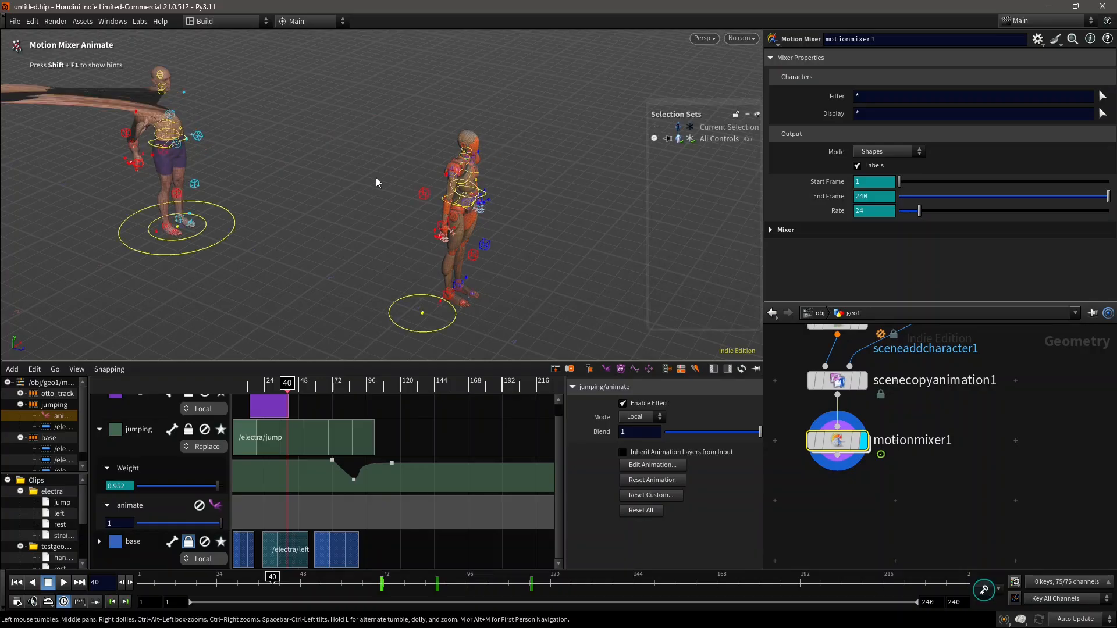
key("Escape")
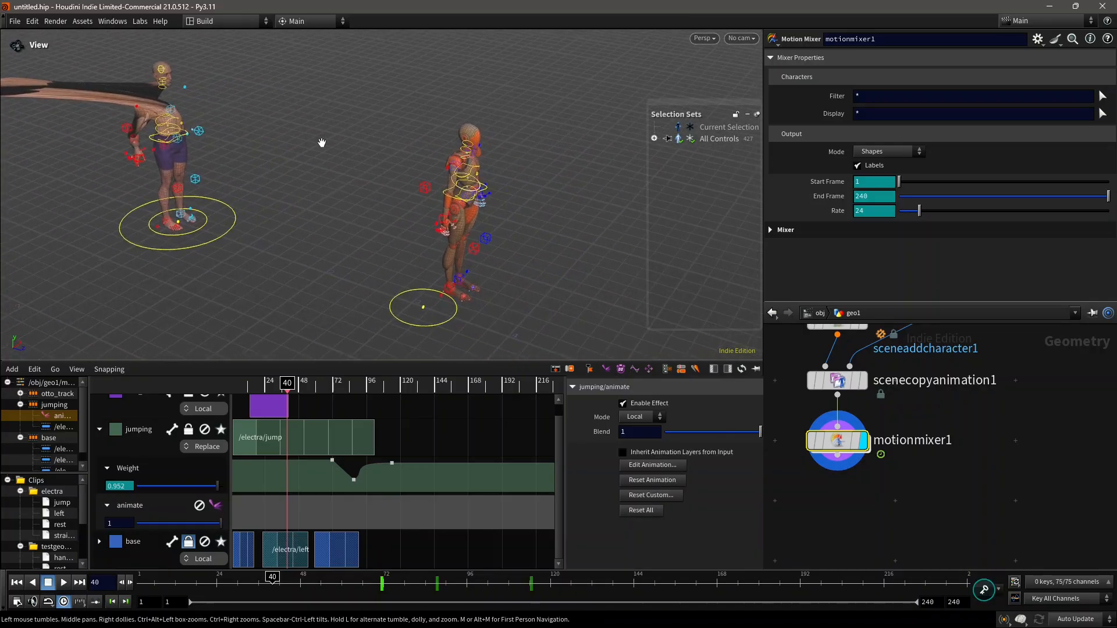
right_click_drag(321, 142, 457, 238, "alt")
left_click_drag(288, 383, 285, 389)
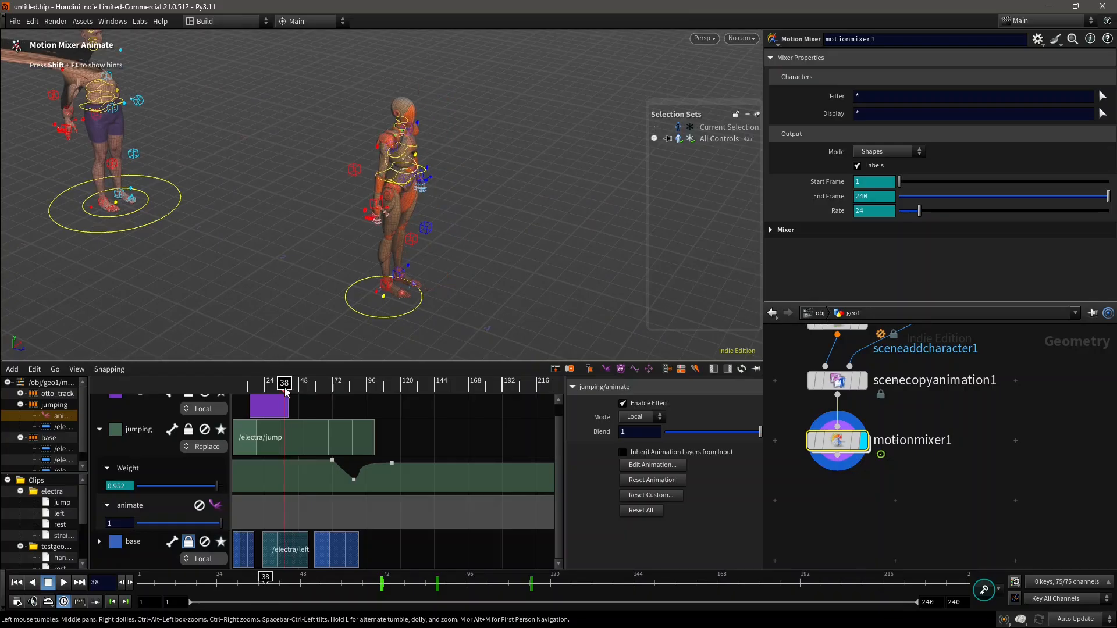
scroll(408, 160, "up", 5, "alt")
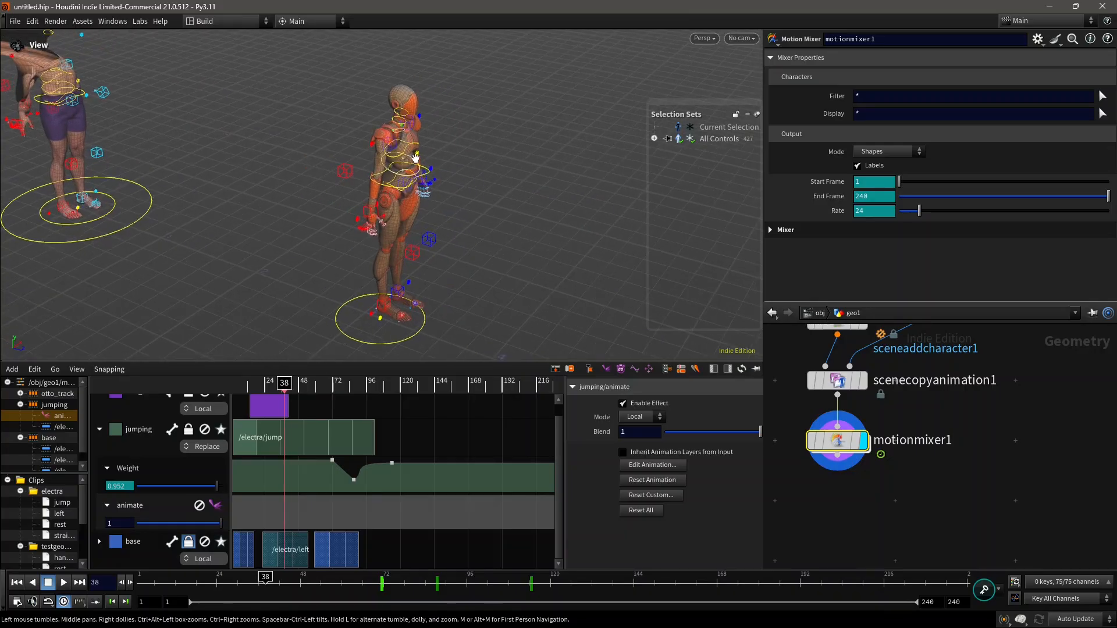
left_click_drag(399, 162, 385, 111, "alt")
left_click_drag(385, 110, 420, 137, "alt")
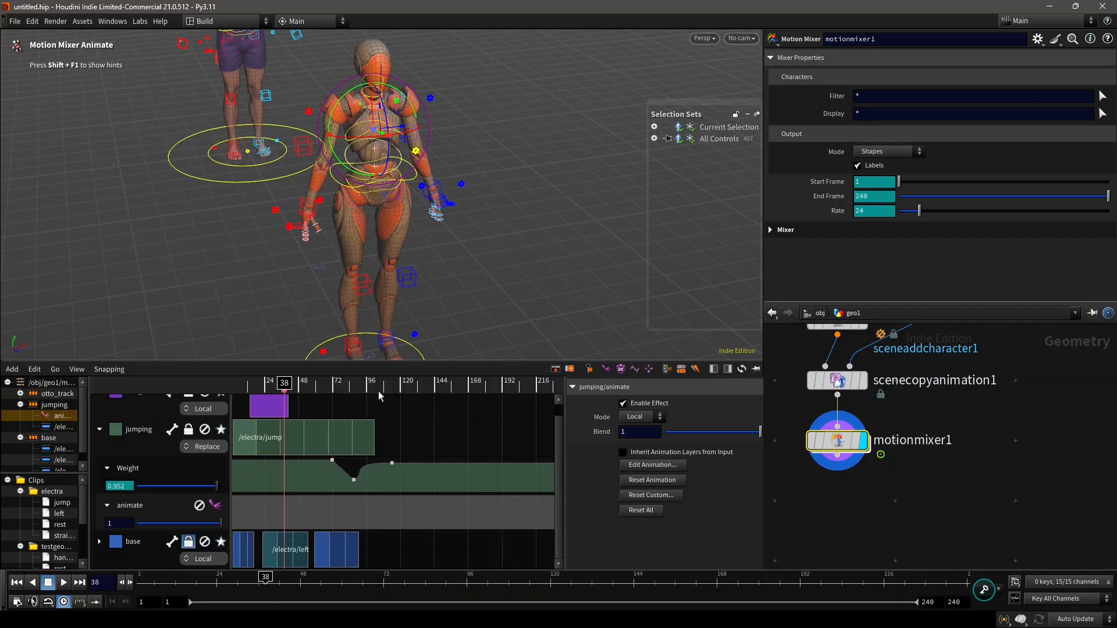
- Key the robot character's torso controls at frame 48 and rotate them so that the torso bends far over to its side
left_click(304, 578)
left_click_drag(304, 579, 301, 582)
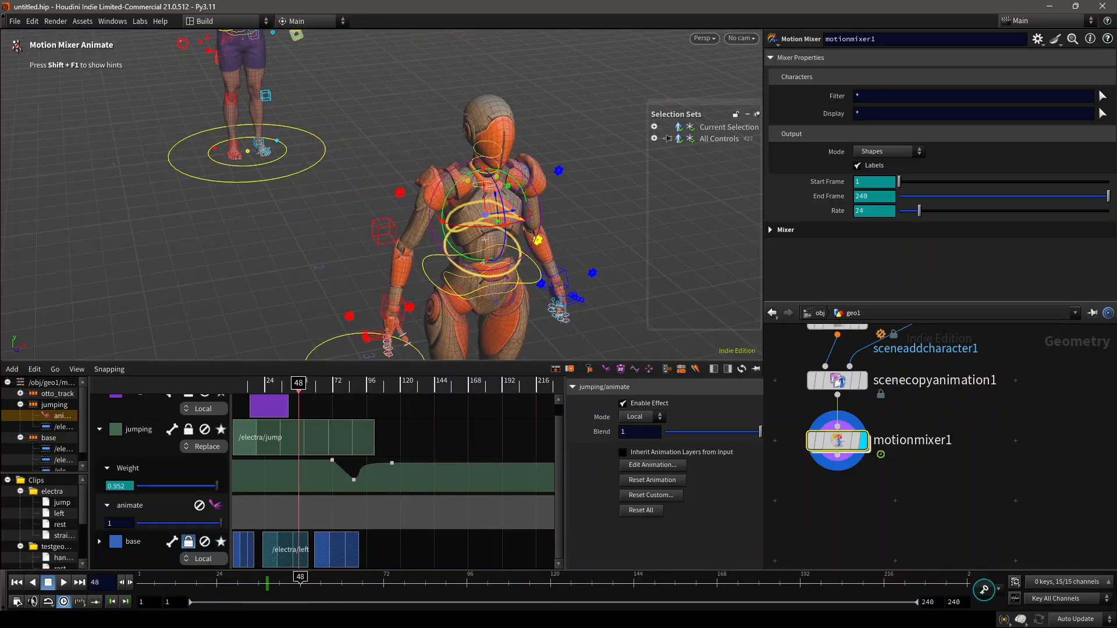
left_click(983, 589)
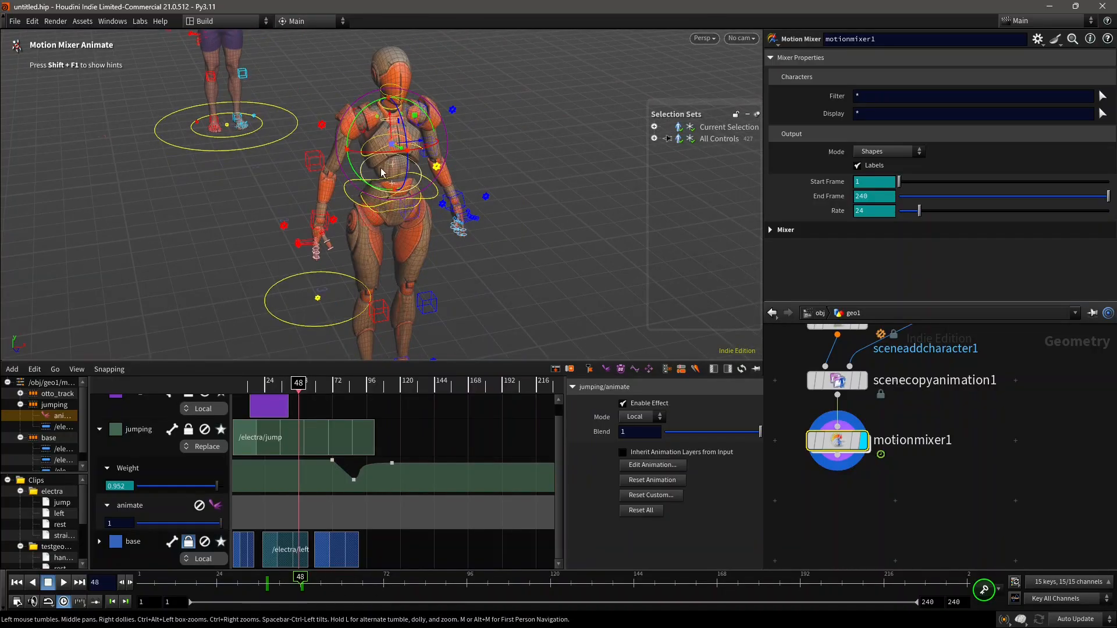
left_click_drag(366, 170, 363, 157)
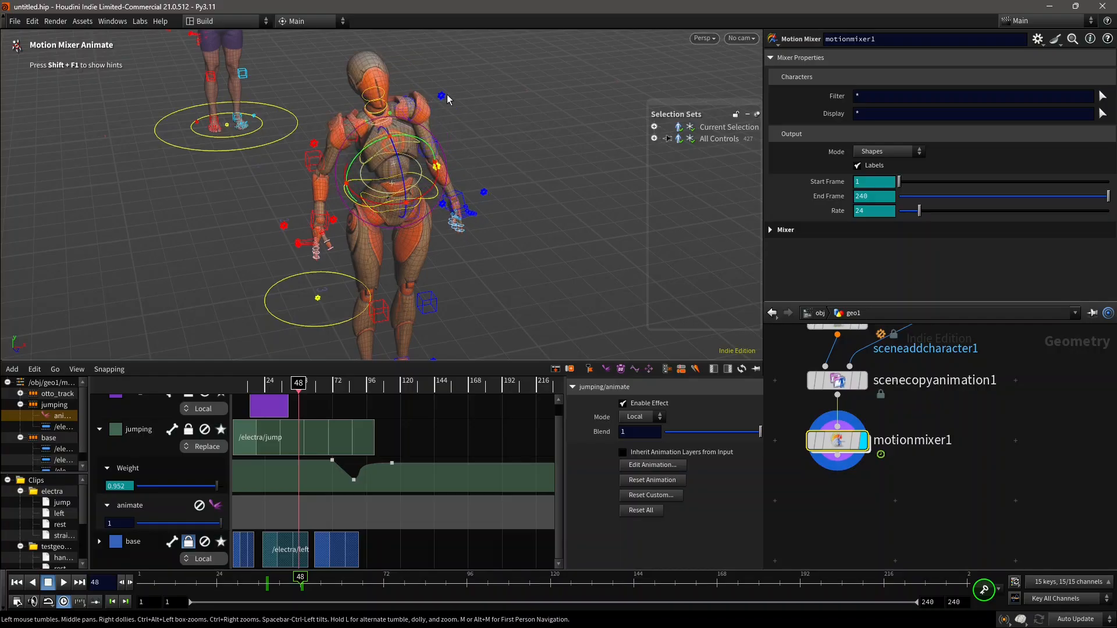
left_click_drag(407, 113, 386, 134)
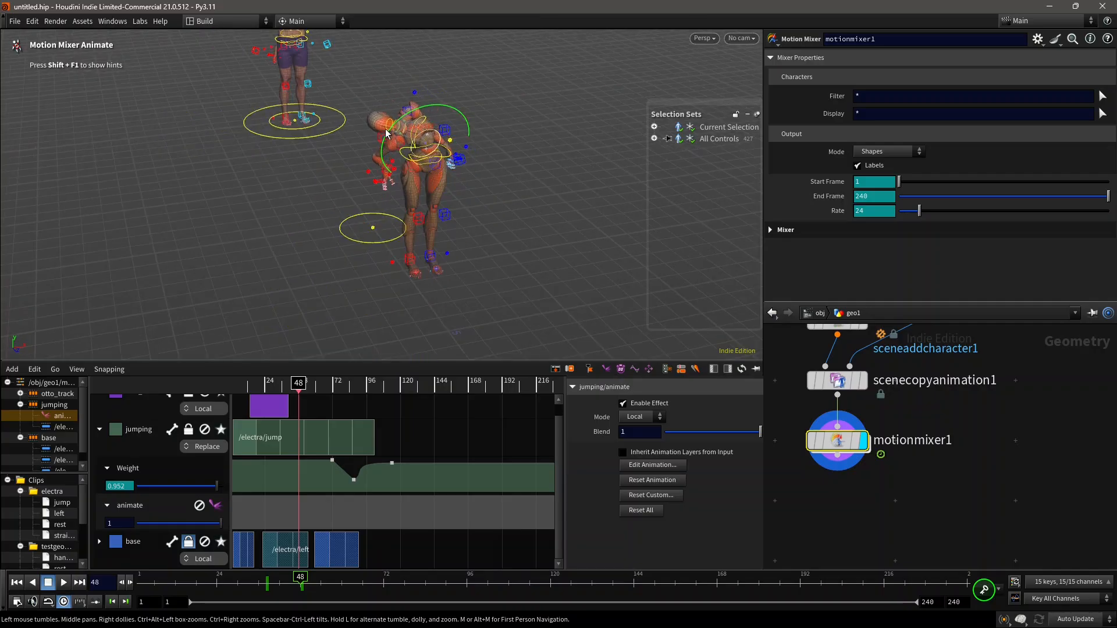
- Scrub back to frame 23 to review the torso bend, and return to the Motion Mixer state without the rig controls
left_click_drag(298, 384, 263, 391)
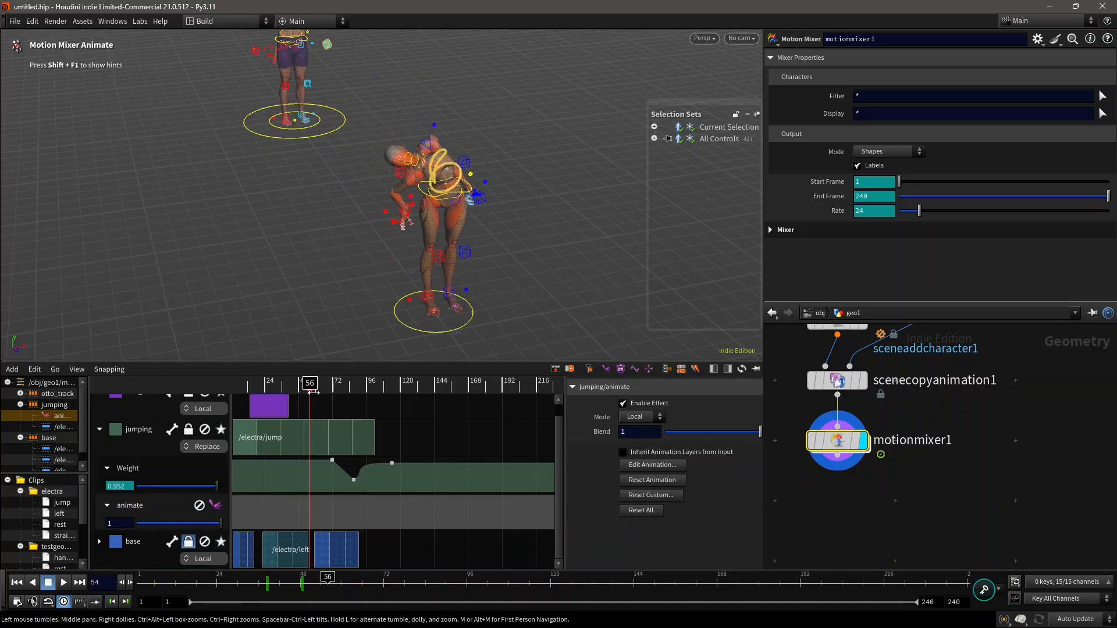
middle_click_drag(369, 257, 381, 292, "alt")
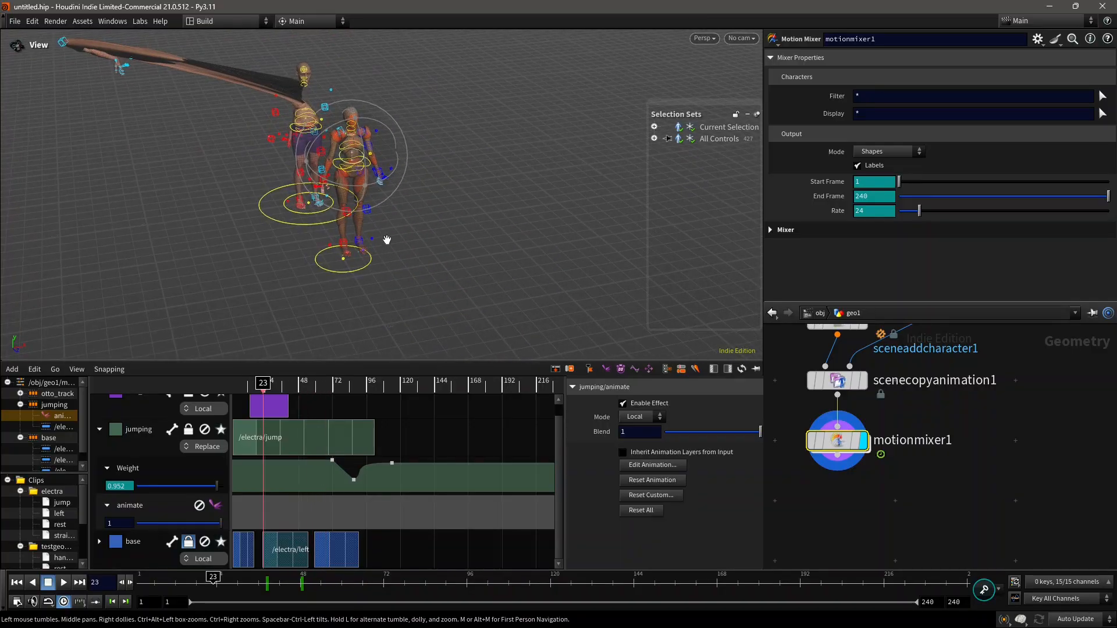
middle_click_drag(386, 239, 394, 262, "alt")
scroll(388, 228, "up", 1, "alt")
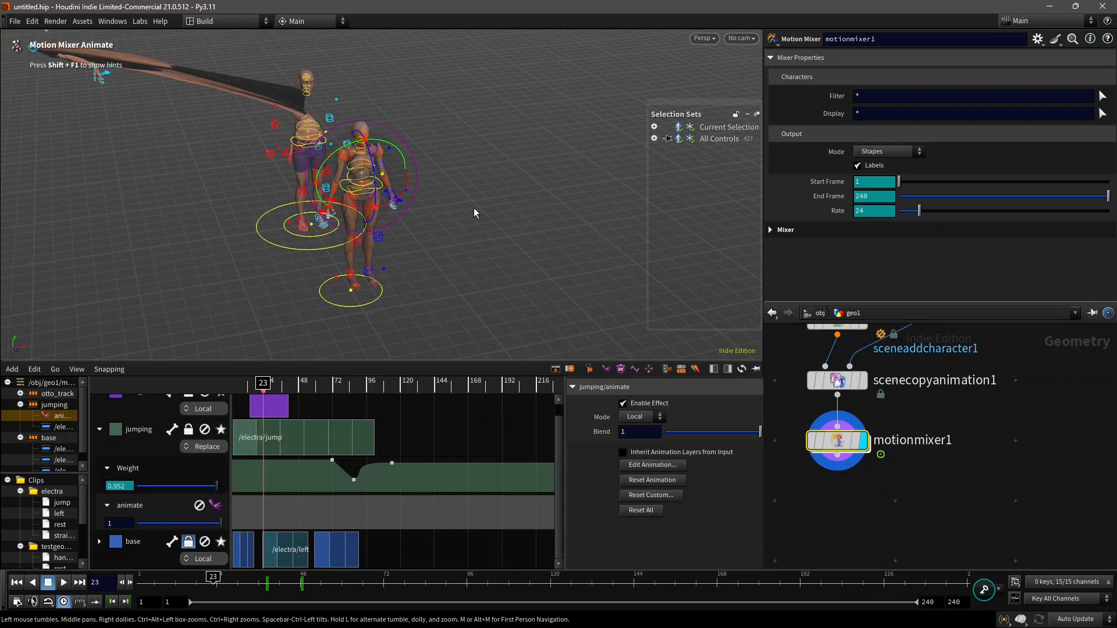
key("Escape")
scroll(360, 155, "up", 1)
left_click_drag(388, 155, 440, 153)
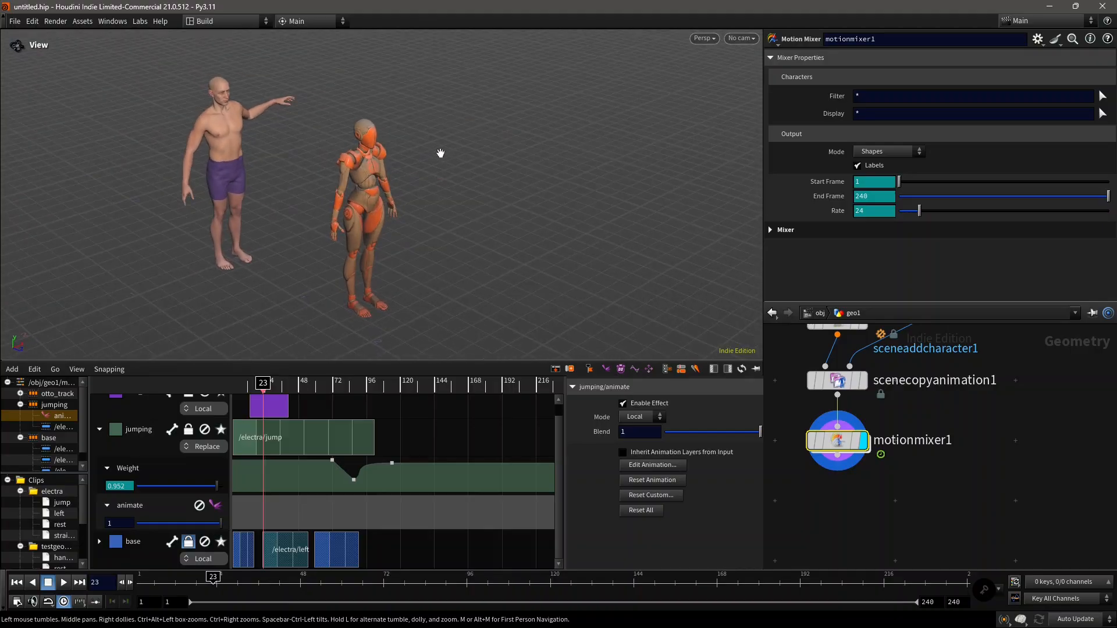
middle_click_drag(440, 153, 512, 124)
key("Return")
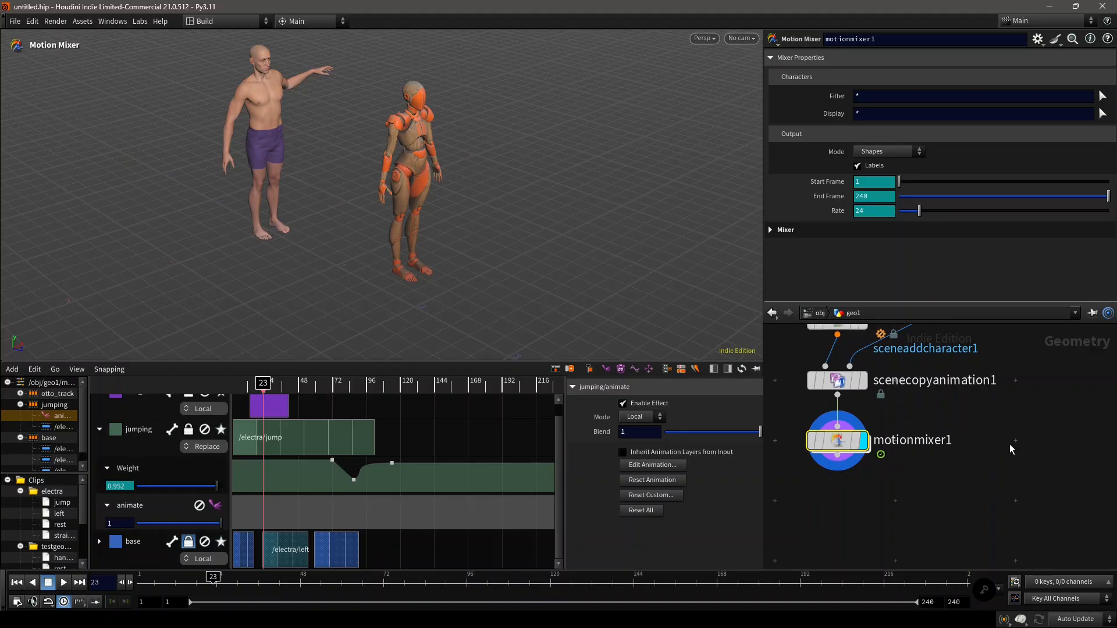
- Examine the layered torso bend at frames 49 and 45 from several angles
mouse_move(1003, 407)
middle_mouse_down()
mouse_move(1002, 429)
mouse_move(1014, 423)
middle_mouse_up()
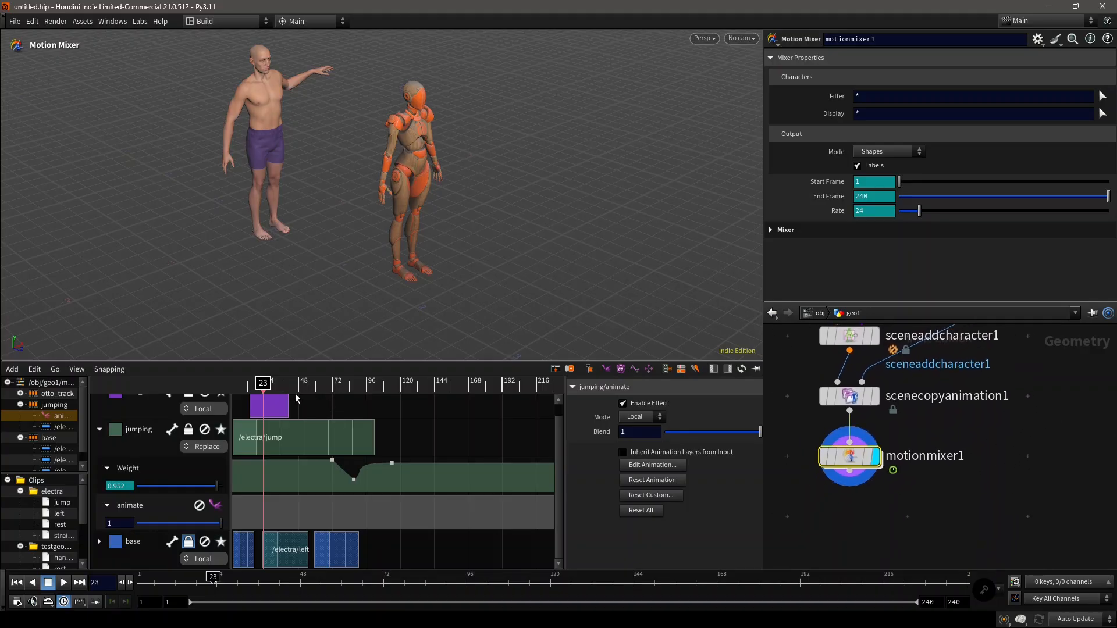
left_click_drag(272, 388, 299, 388)
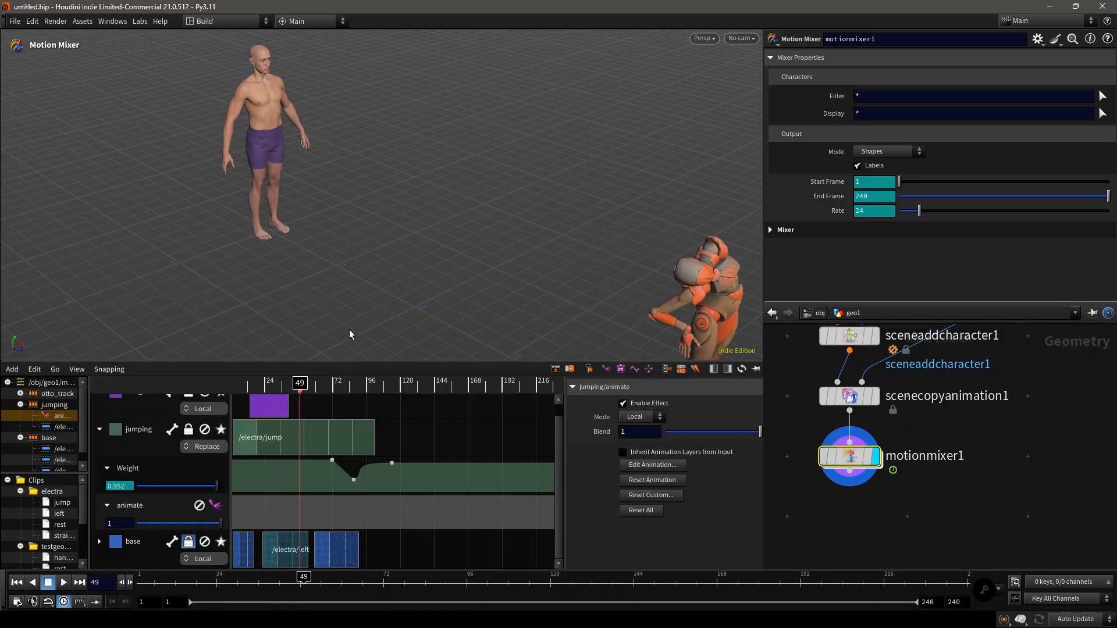
left_click_drag(492, 257, 579, 212)
middle_click_drag(578, 213, 519, 194)
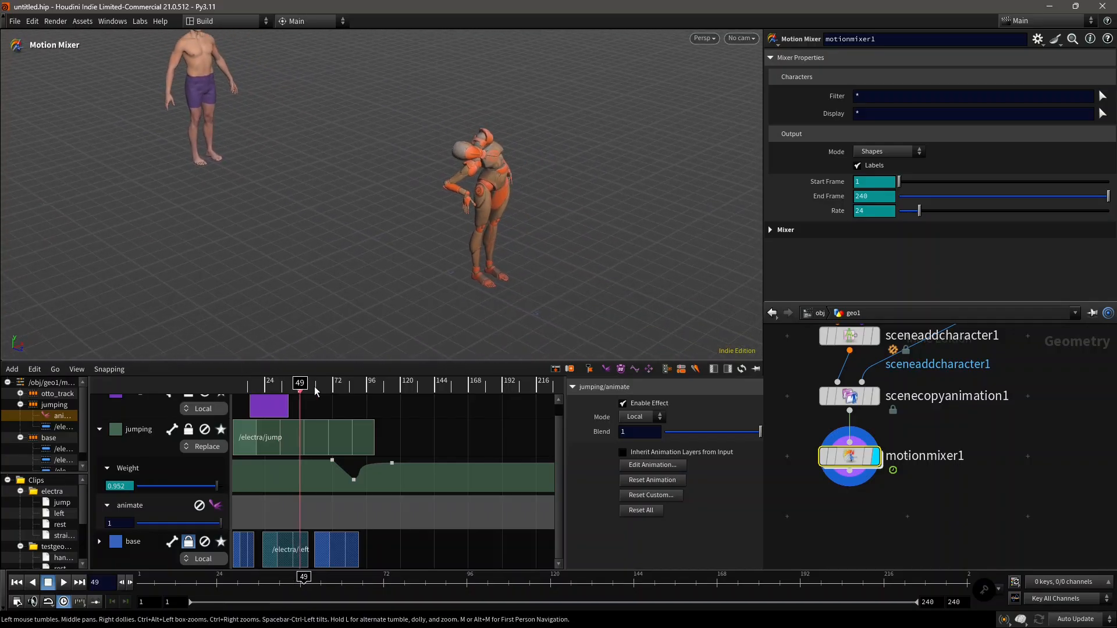
left_click_drag(303, 384, 294, 383)
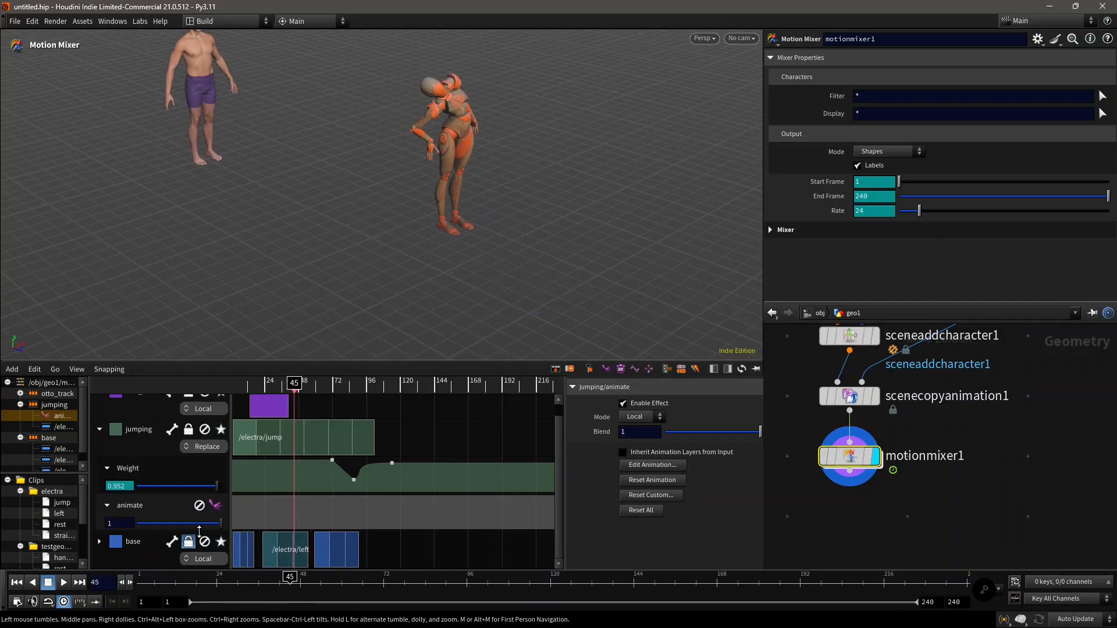
- Try lowering the Animate effect's blend and shaping its curve into a dip with several keys
mouse_move(215, 524)
left_mouse_down()
mouse_move(140, 523)
mouse_move(221, 520)
left_mouse_up()
left_click_drag(323, 500, 344, 514)
left_click_drag(380, 512, 378, 498)
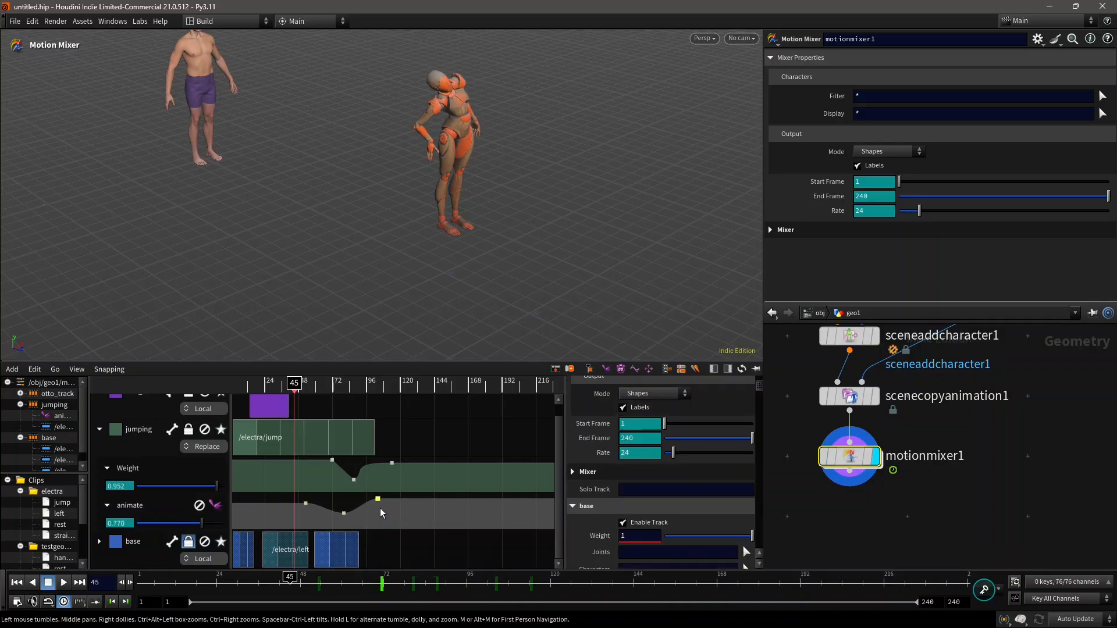
- Undo the Animate effect's blend curve edits and return its blend to 1
key("ctrl+z")
key("ctrl+z")
key("ctrl+z")
key("ctrl+z")
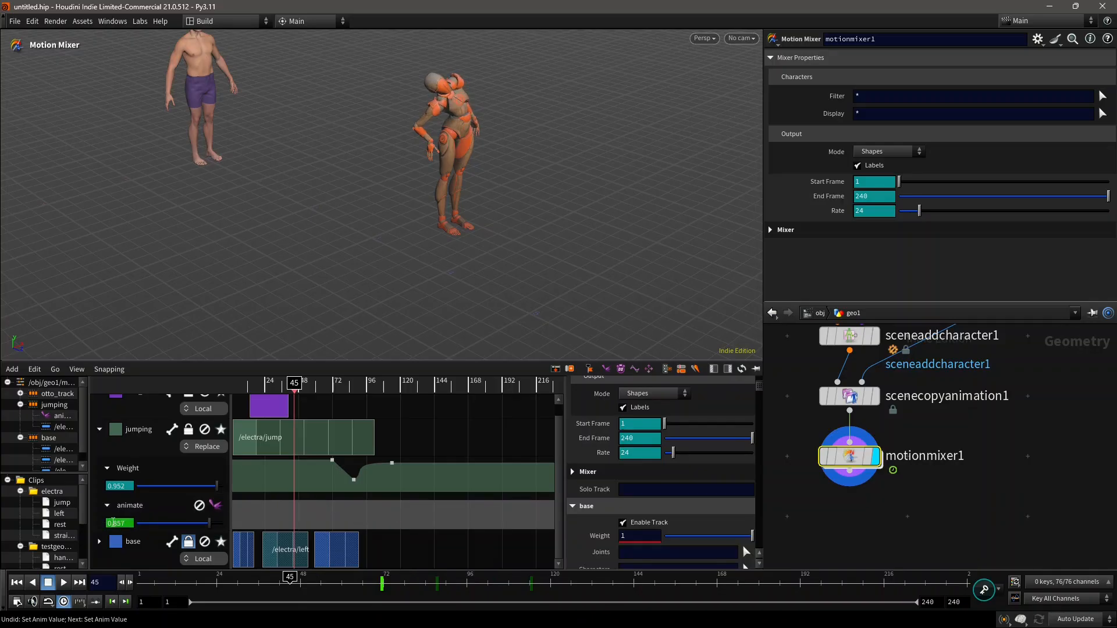
left_click(153, 517)
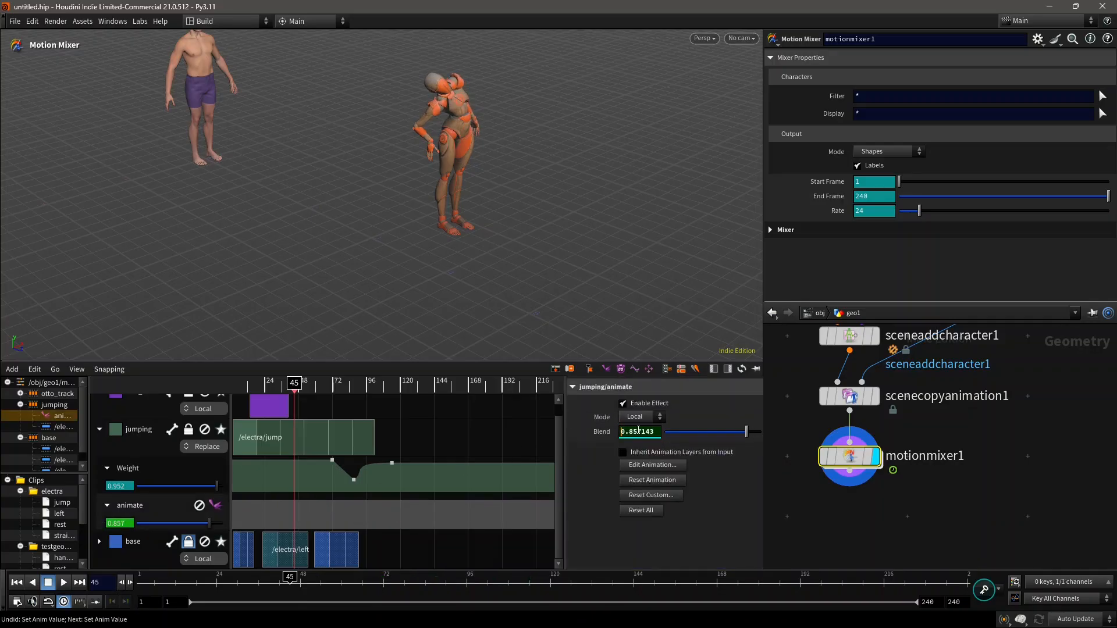
key("ctrl+z")
left_click_drag(210, 523, 253, 518)
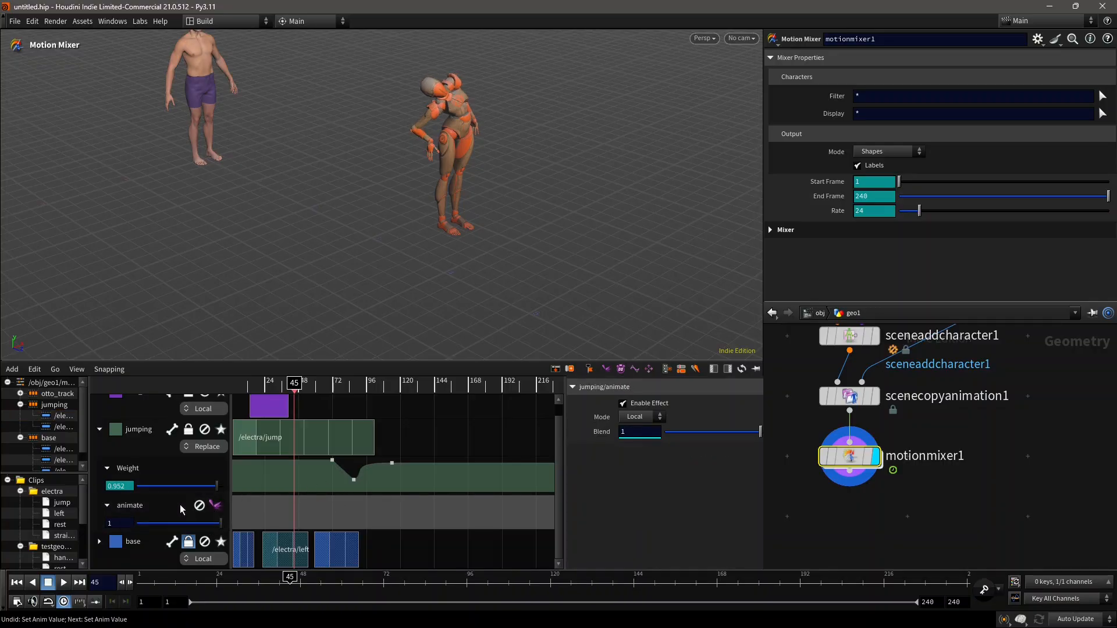
- Delete the Animate effect from the jumping track, add a Smooth effect in its place, and scrub to frame 29
key("Delete")
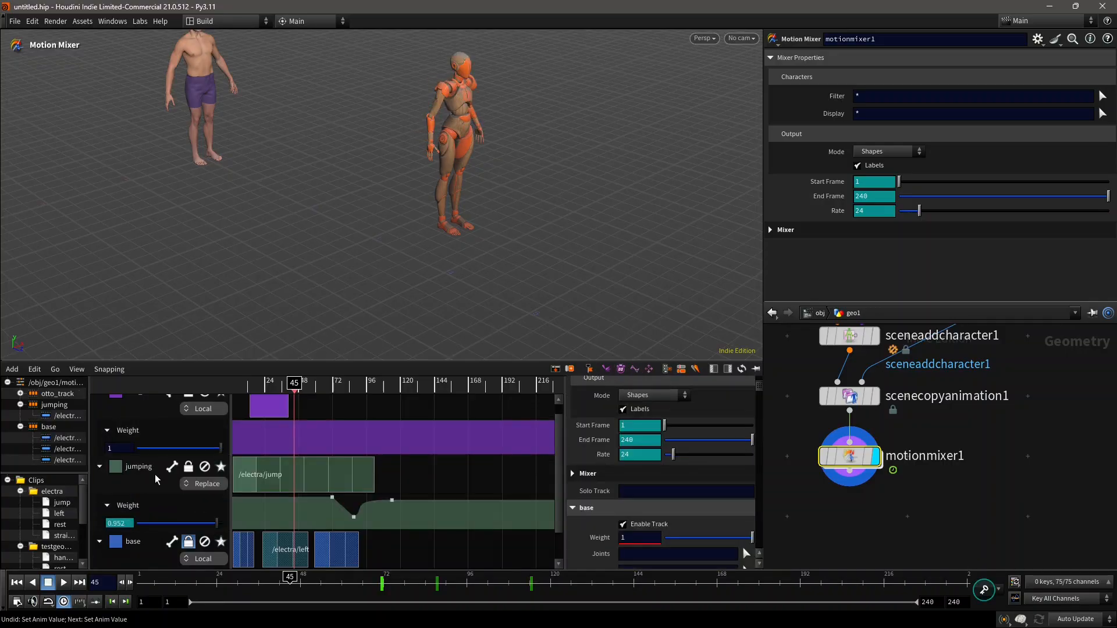
left_click(634, 369)
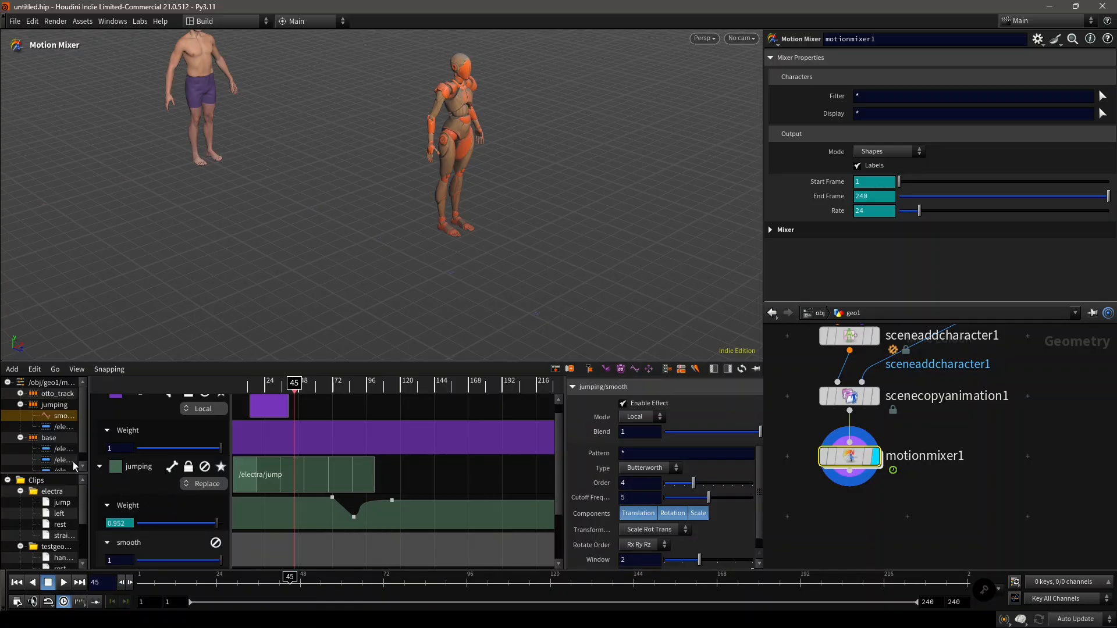
scroll(145, 471, "down", 2)
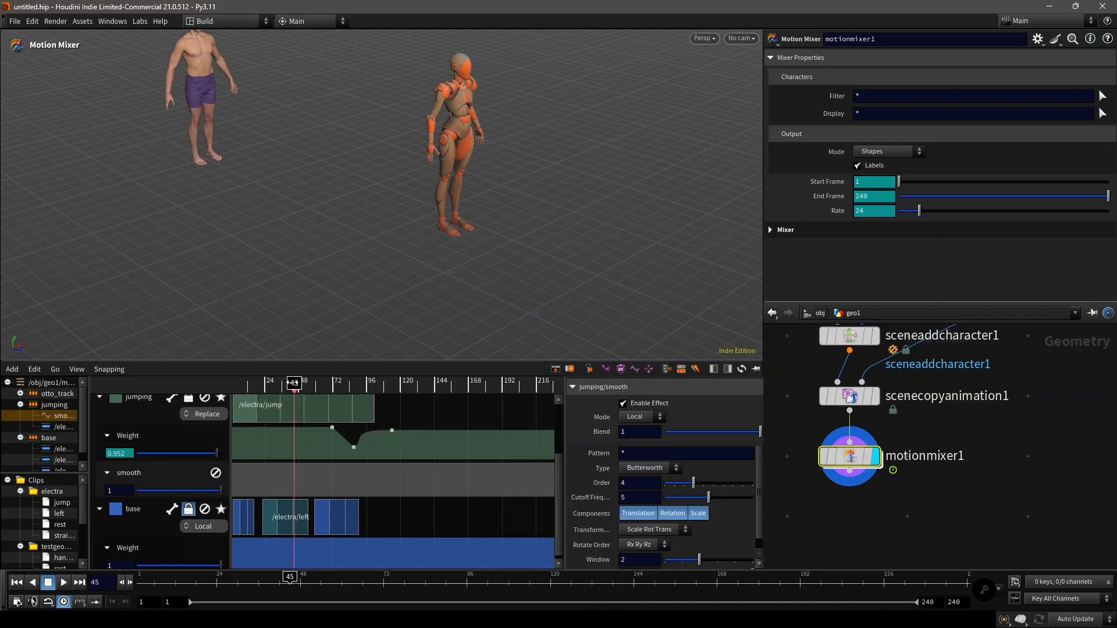
mouse_move(293, 384)
left_mouse_down()
mouse_move(262, 384)
mouse_move(327, 384)
mouse_move(272, 384)
left_mouse_up()
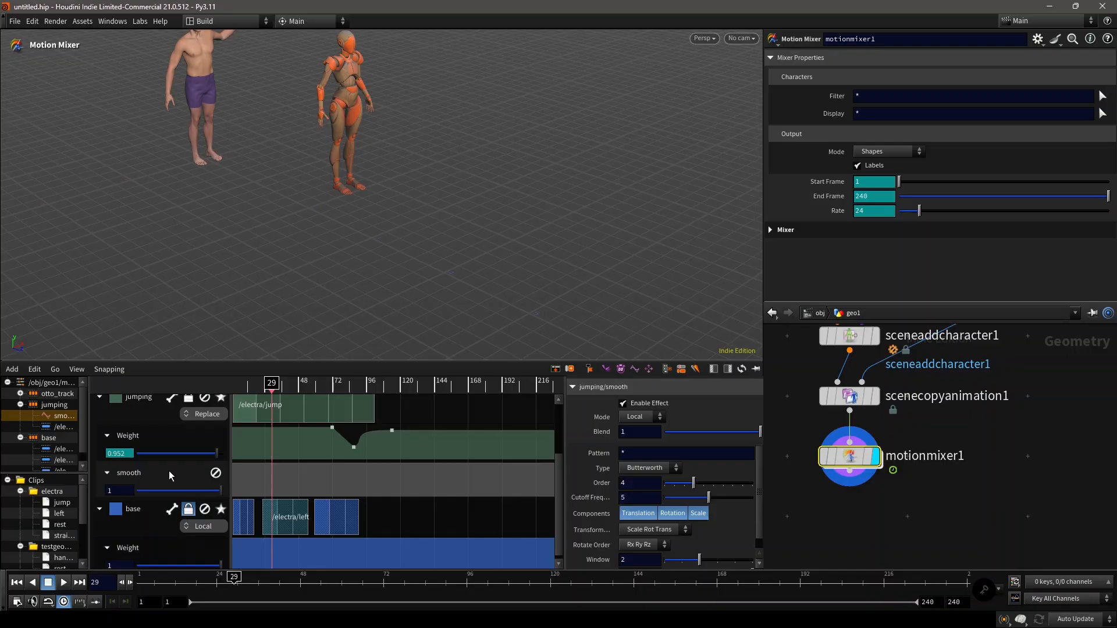
- Delete the Smooth effect from the jumping track and add a Retime effect to that track
key("Delete")
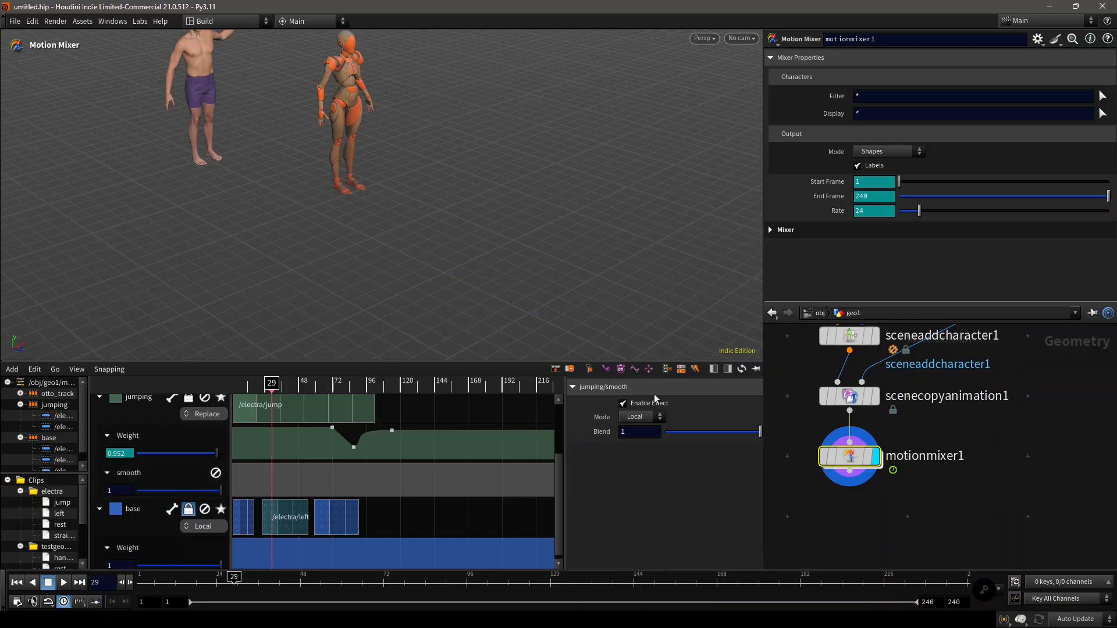
key("Delete")
left_click(144, 453)
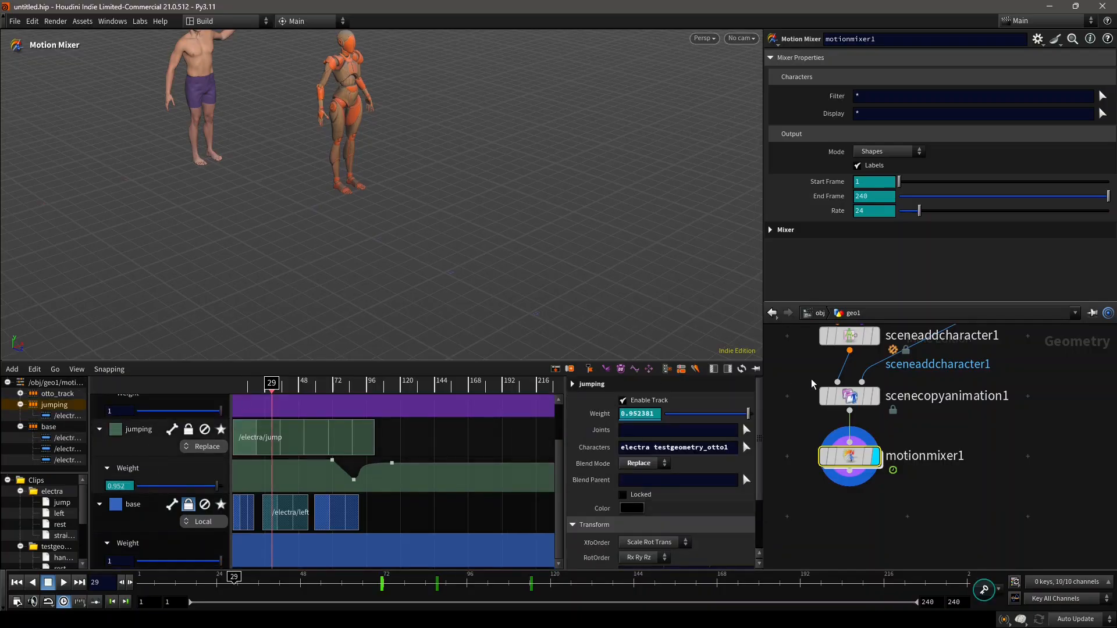
left_click(621, 369)
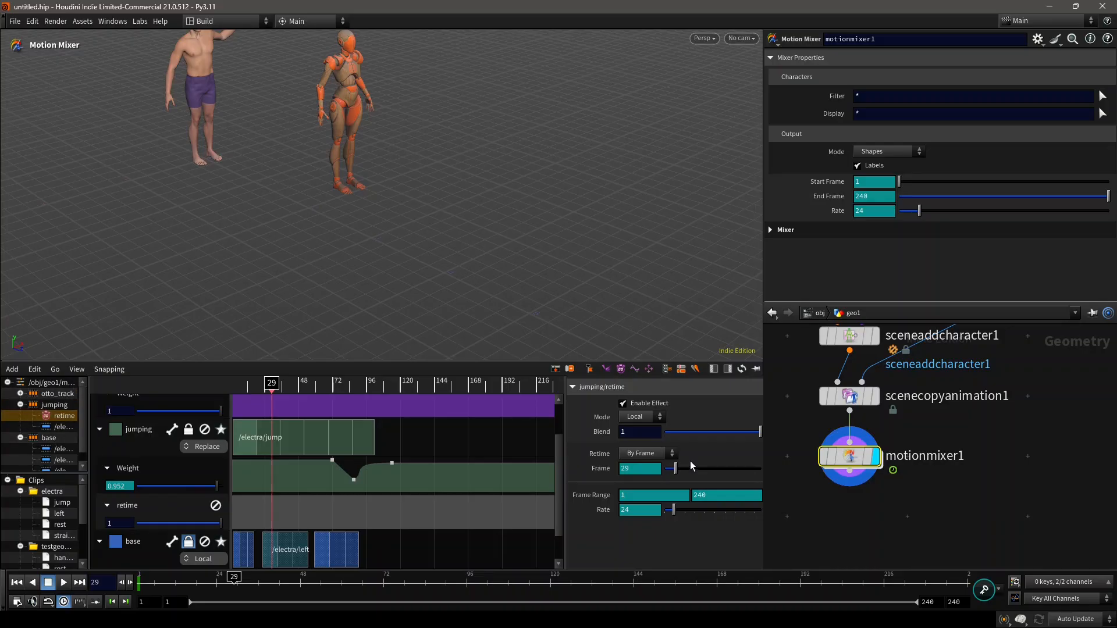
- Try the Retime effect's By Speed mode, switch it to By Time, and inspect the time value's expression
left_click(643, 448)
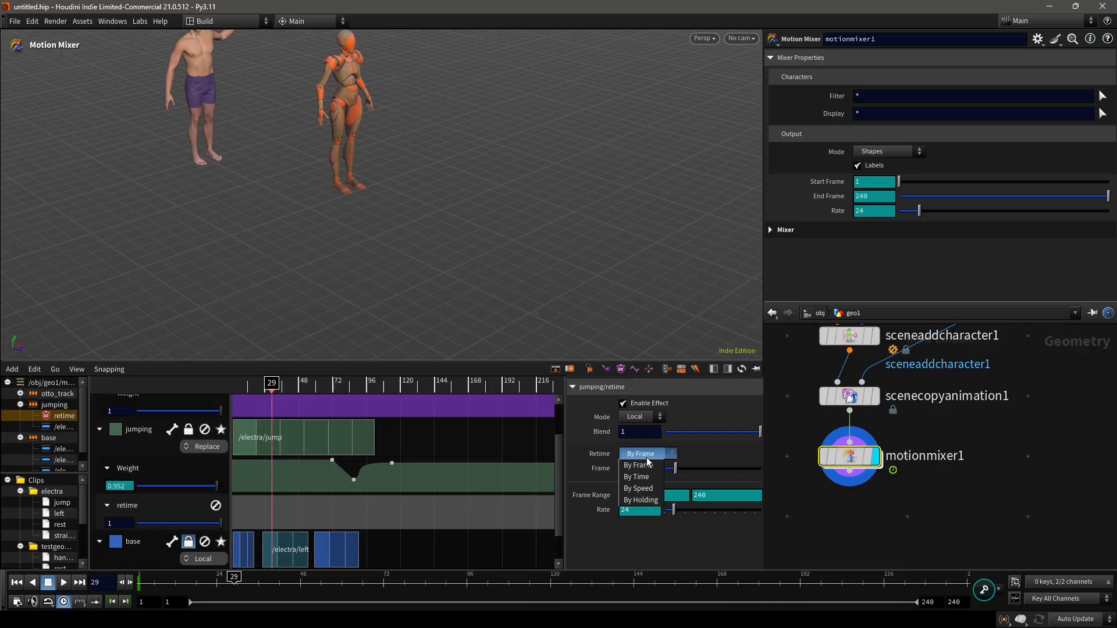
left_click(650, 490)
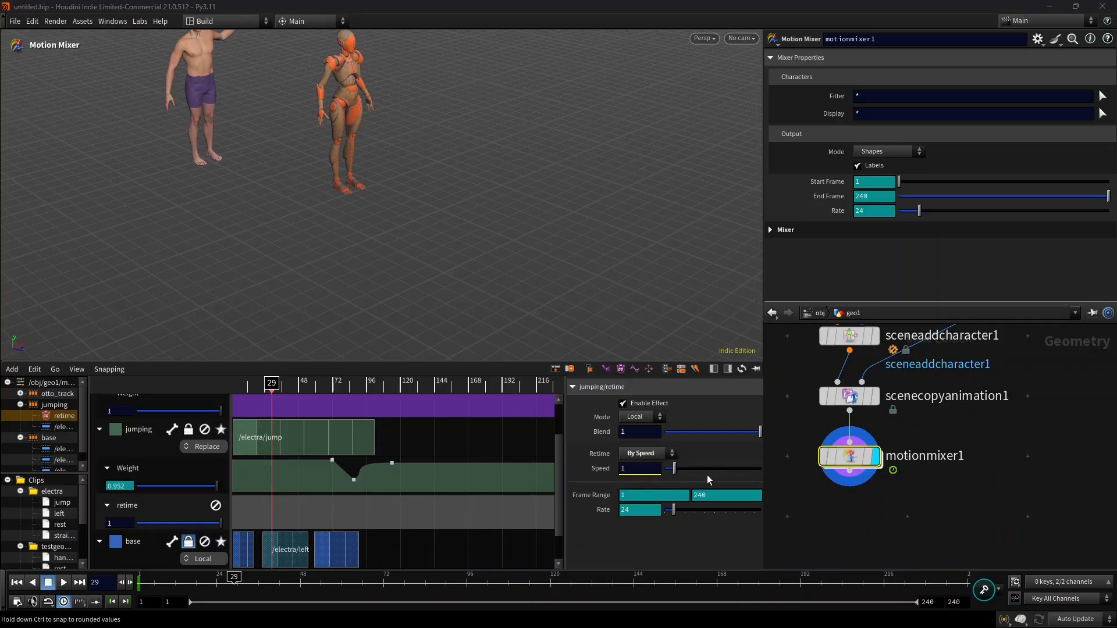
left_click(642, 454)
left_click(635, 476)
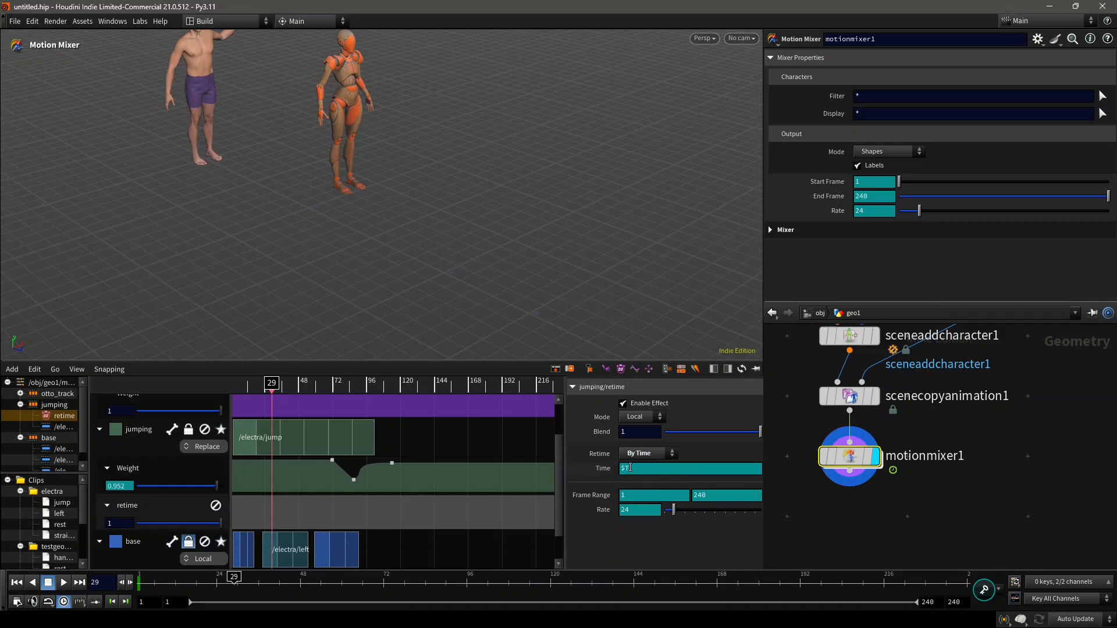
left_click(596, 471)
left_click(605, 471)
left_click(609, 471)
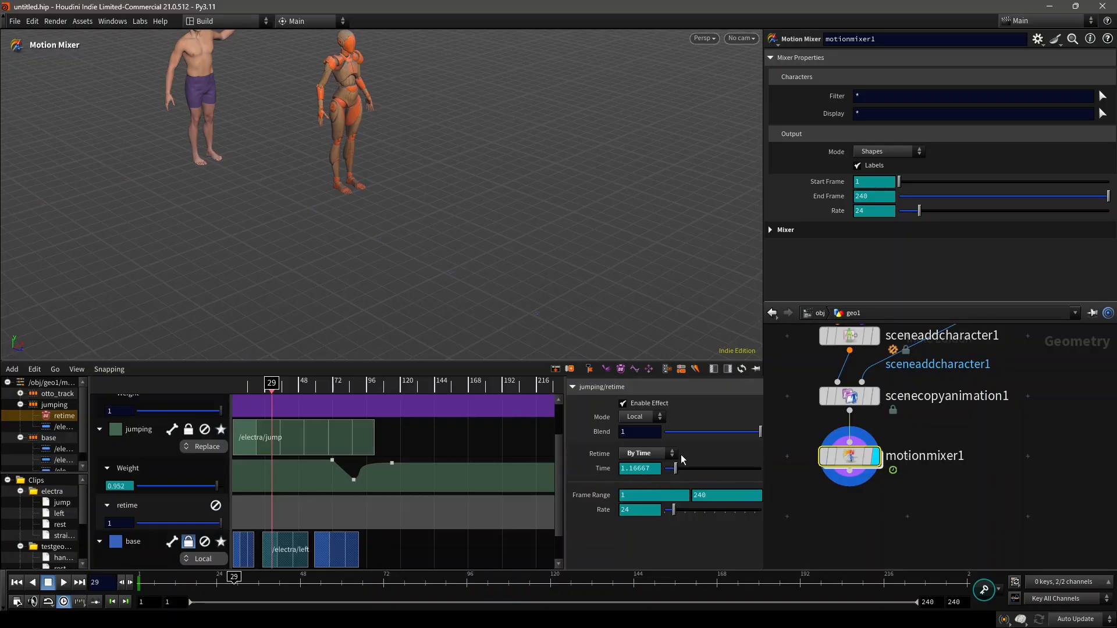
- Set the Retime effect to By Speed with a speed of 2, and scrub from frame 1 to frame 14
left_click(651, 455)
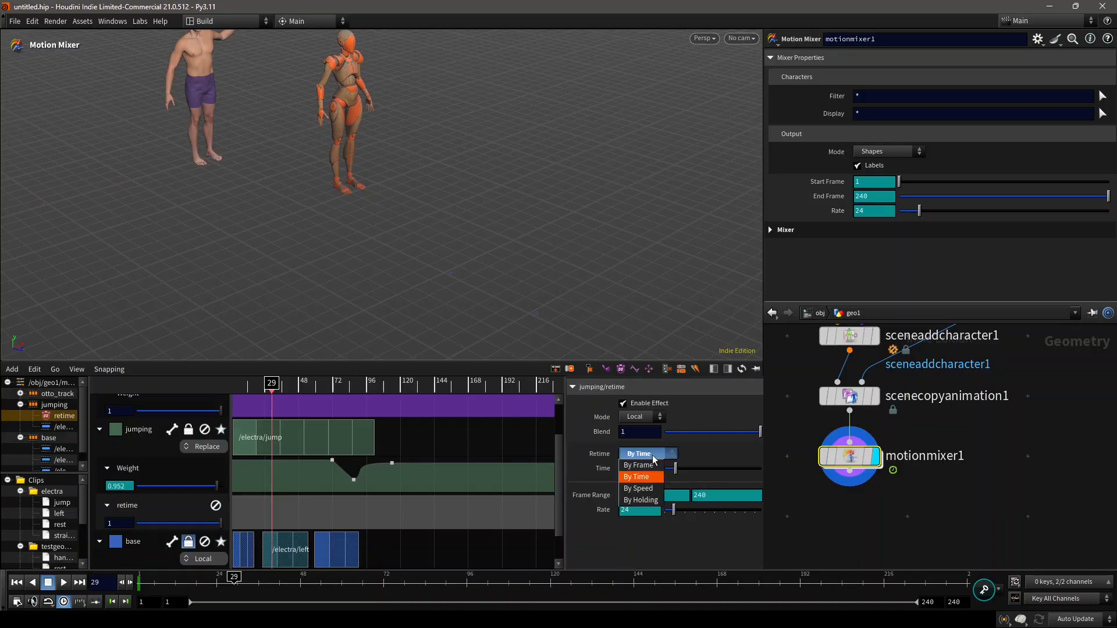
left_click(643, 489)
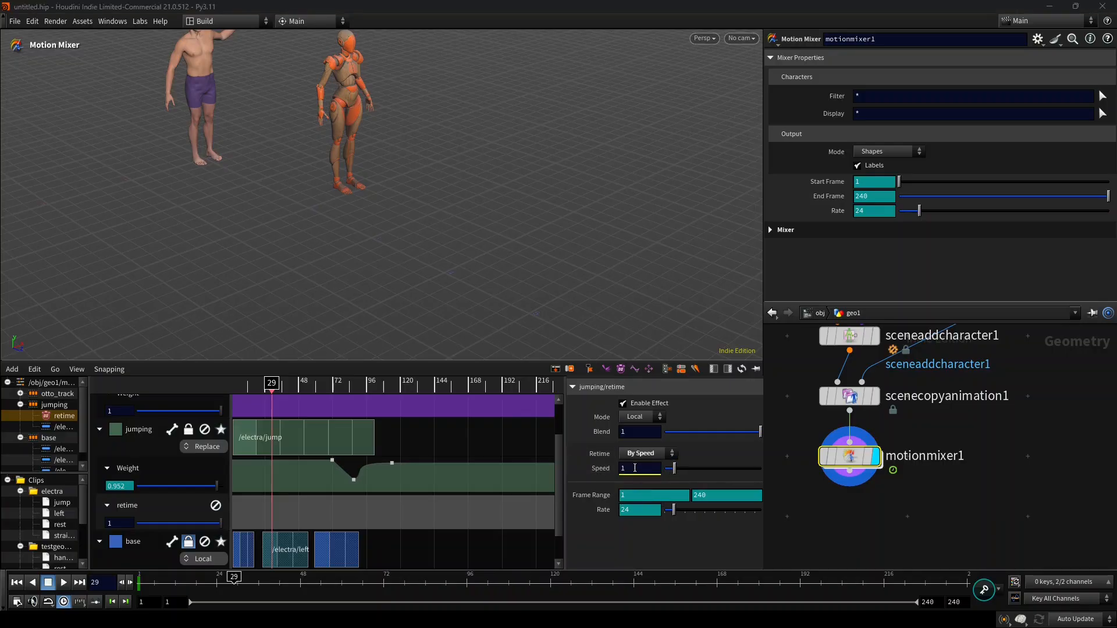
left_click(635, 468)
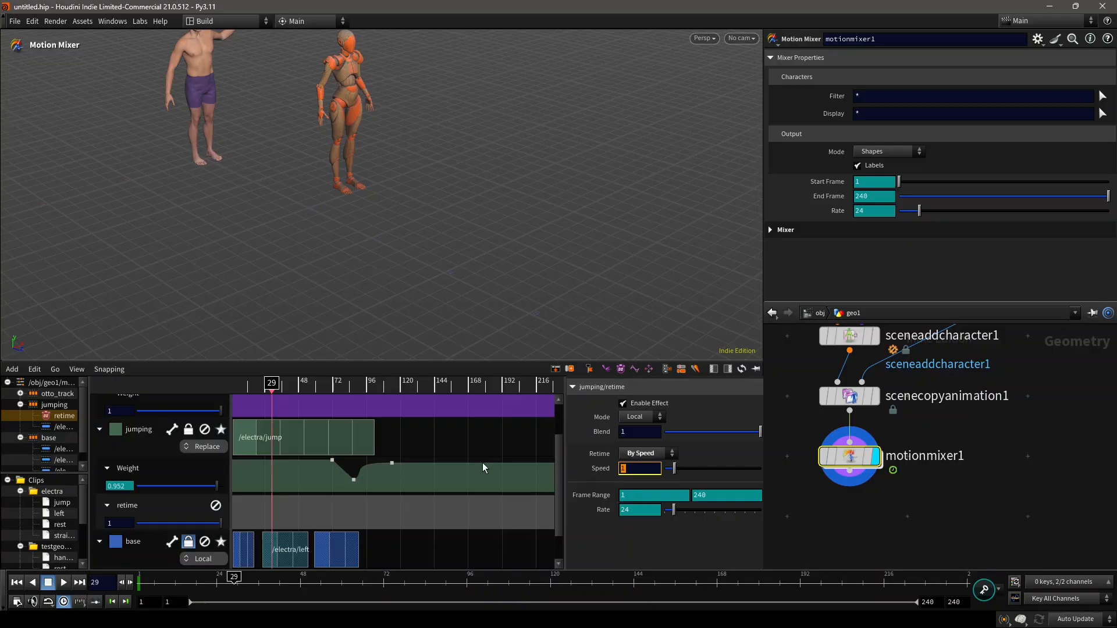
type("2")
key("Return")
left_click(140, 578)
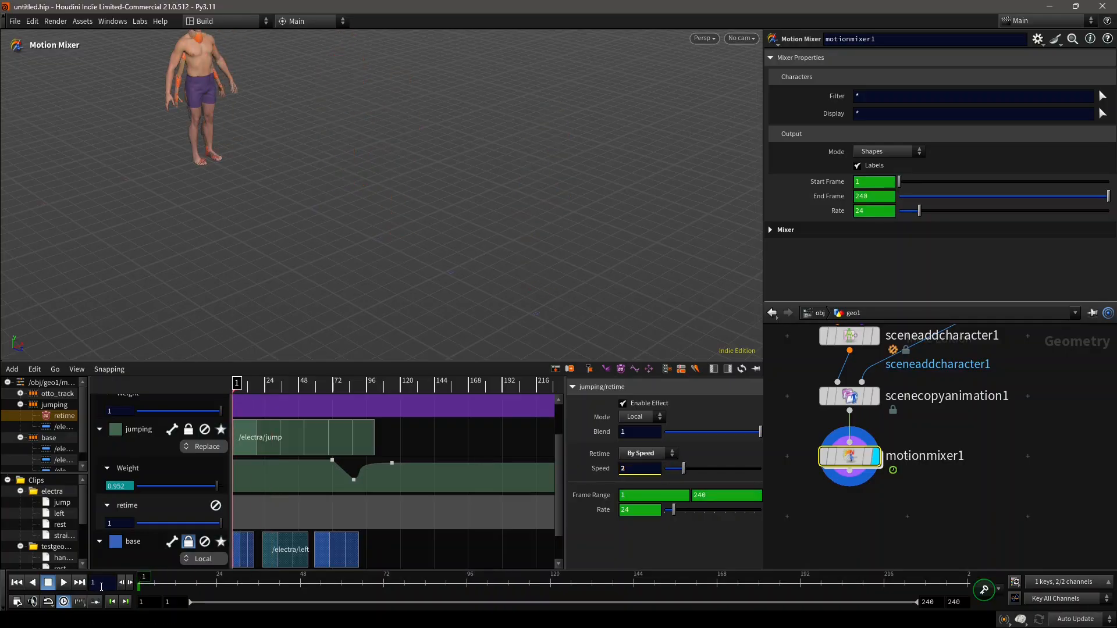
left_click(64, 586)
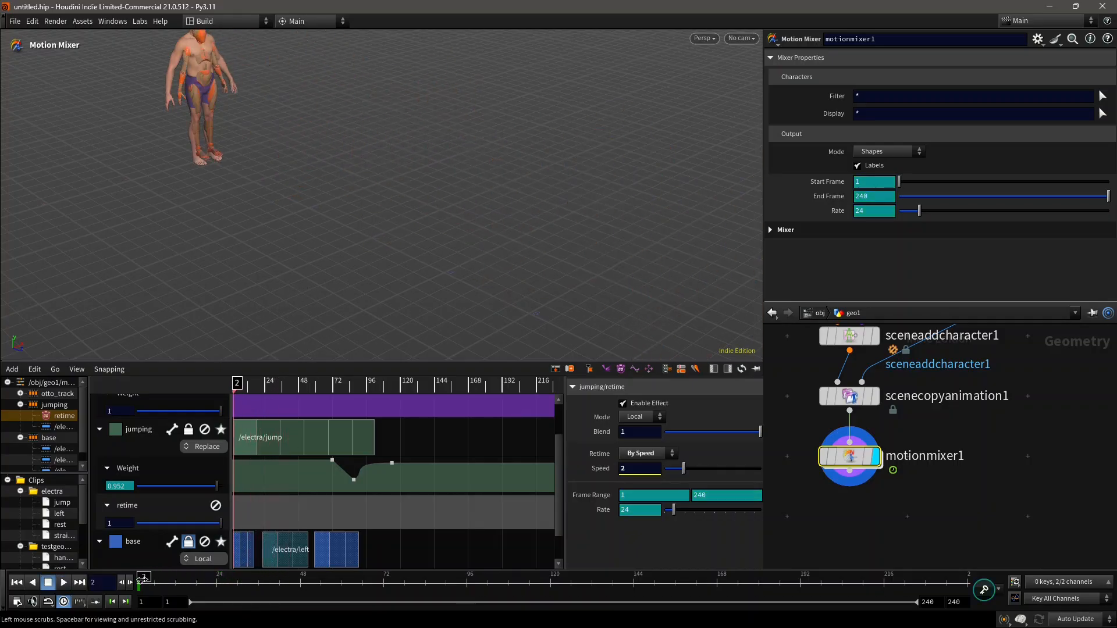
left_click(146, 577)
left_click_drag(147, 577, 184, 577)
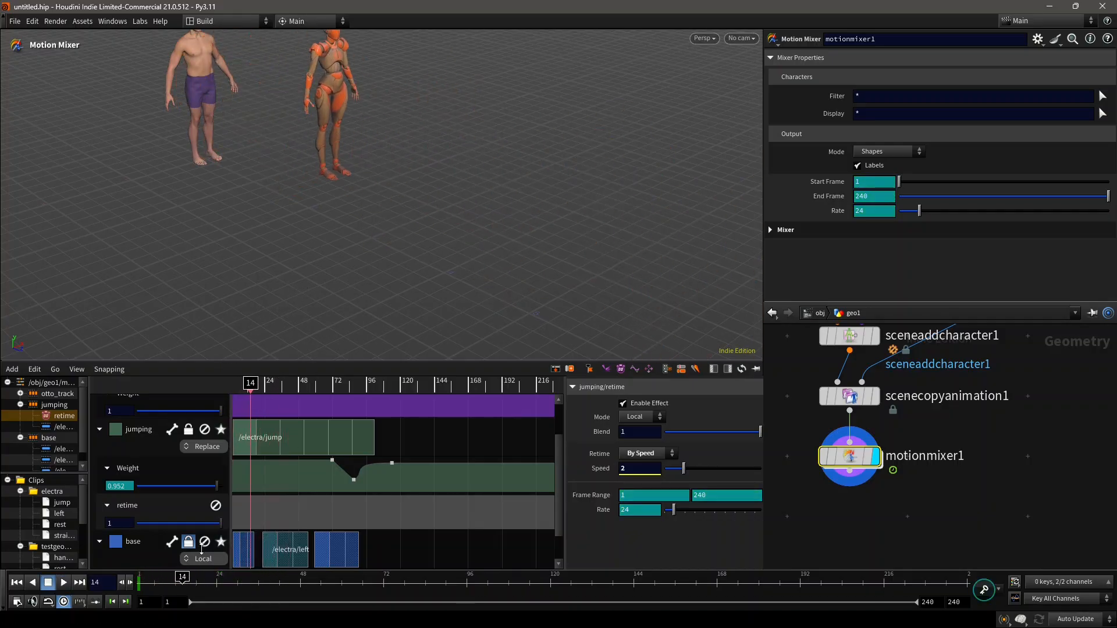
- Try keying the Retime effect's blend curve into a dip and scrub to frame 24
double_click(278, 505)
left_click_drag(278, 505, 334, 504)
left_click_drag(184, 576, 216, 576)
- Delete the Retime effect from the jumping track and add a Transform effect in its place
left_click(184, 505)
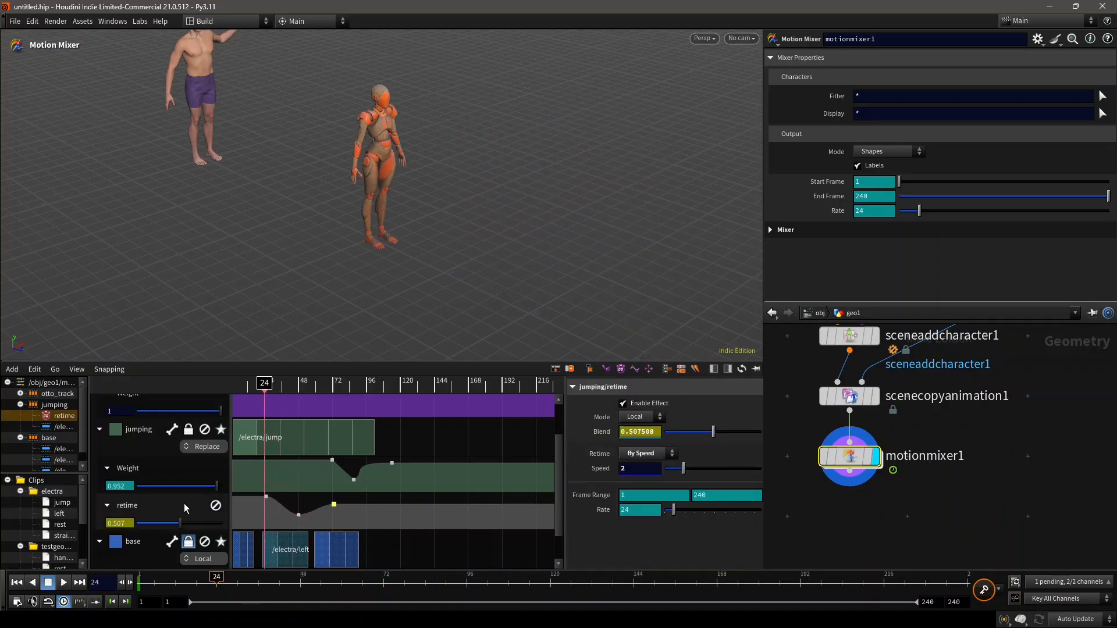
key("Delete")
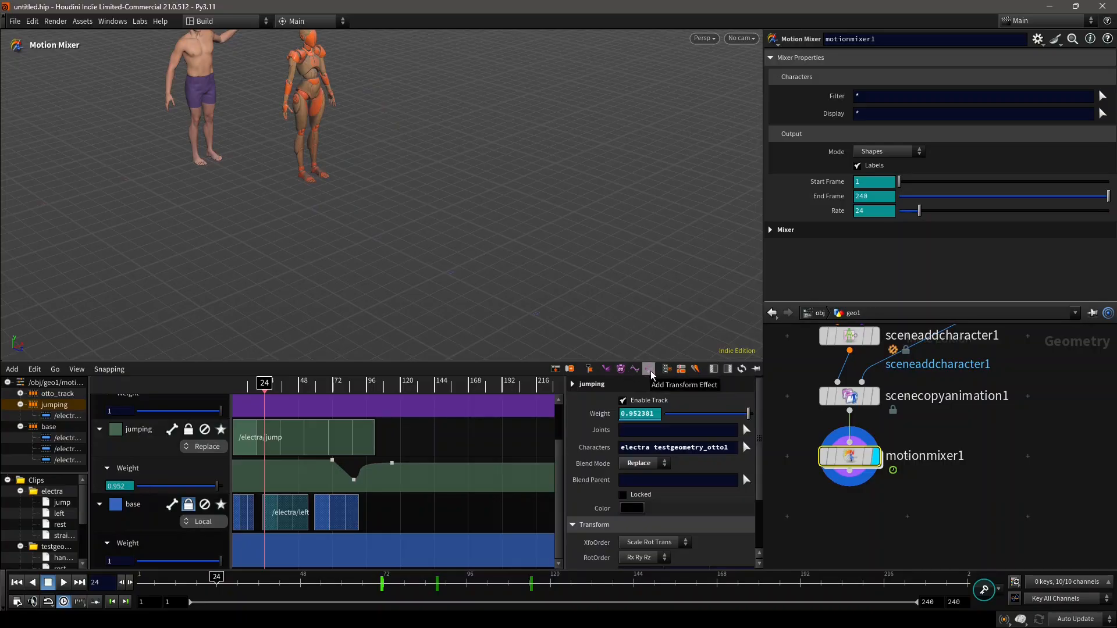
left_click(649, 371)
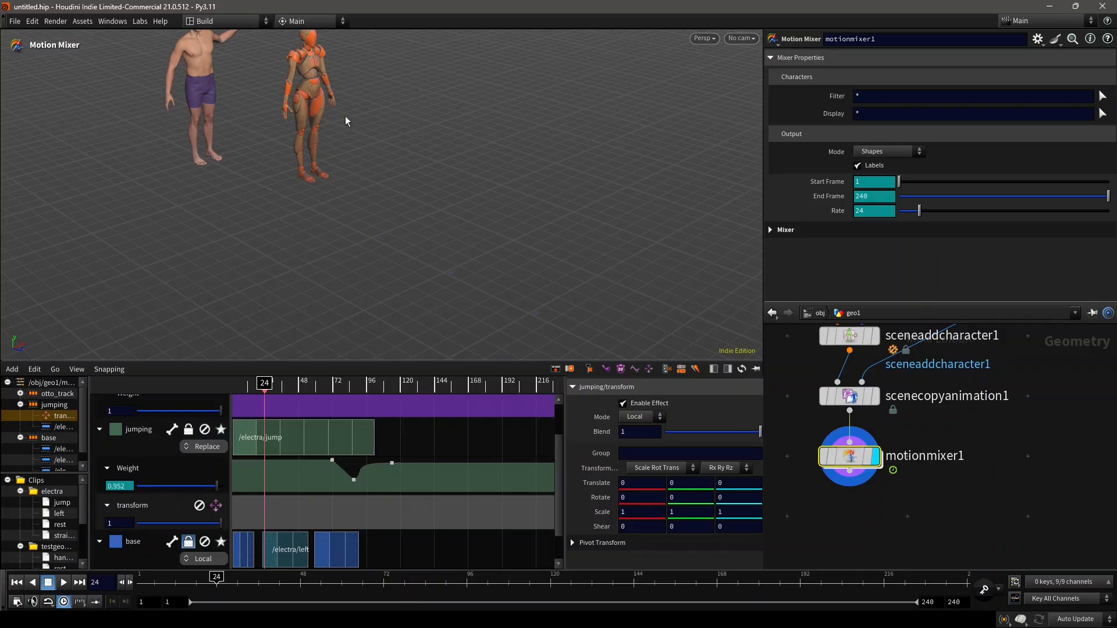
- Frame both characters, try to show the Transform effect's handle, and lower its blend to about 0.295
middle_click_drag(364, 82, 391, 173, "alt")
scroll(401, 175, "down", 1)
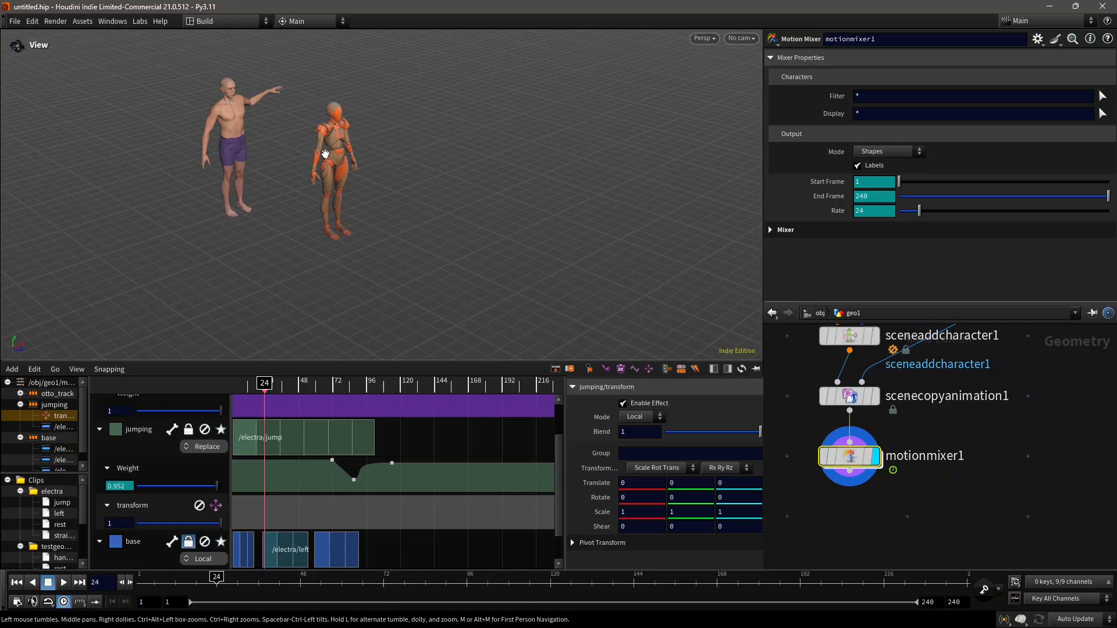
scroll(329, 154, "up", 1)
middle_click_drag(363, 164, 339, 159, "alt")
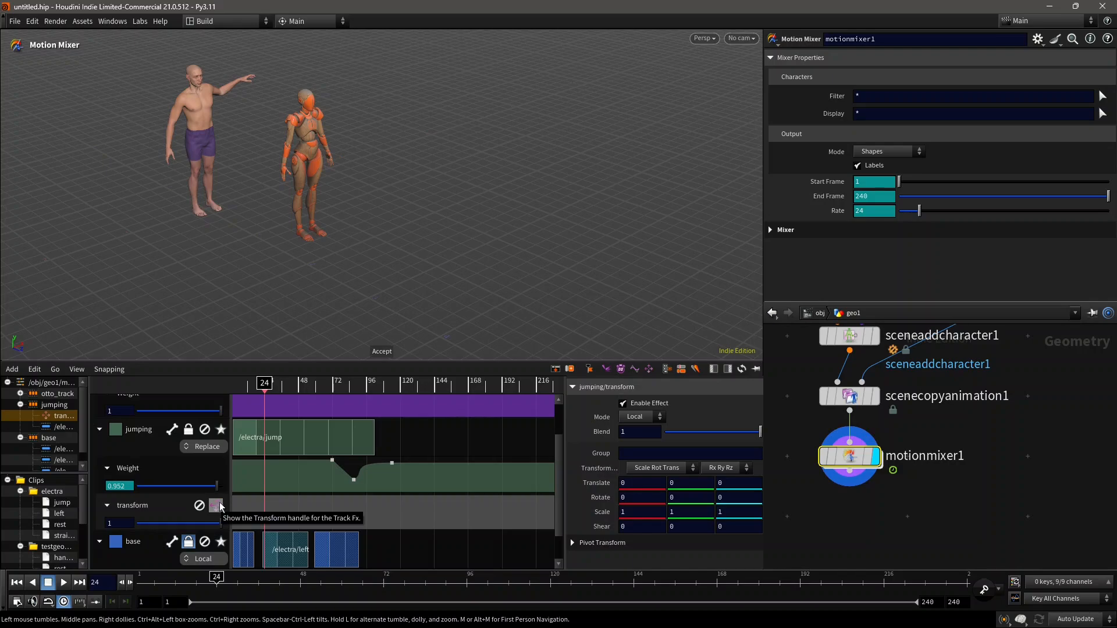
left_click(215, 505)
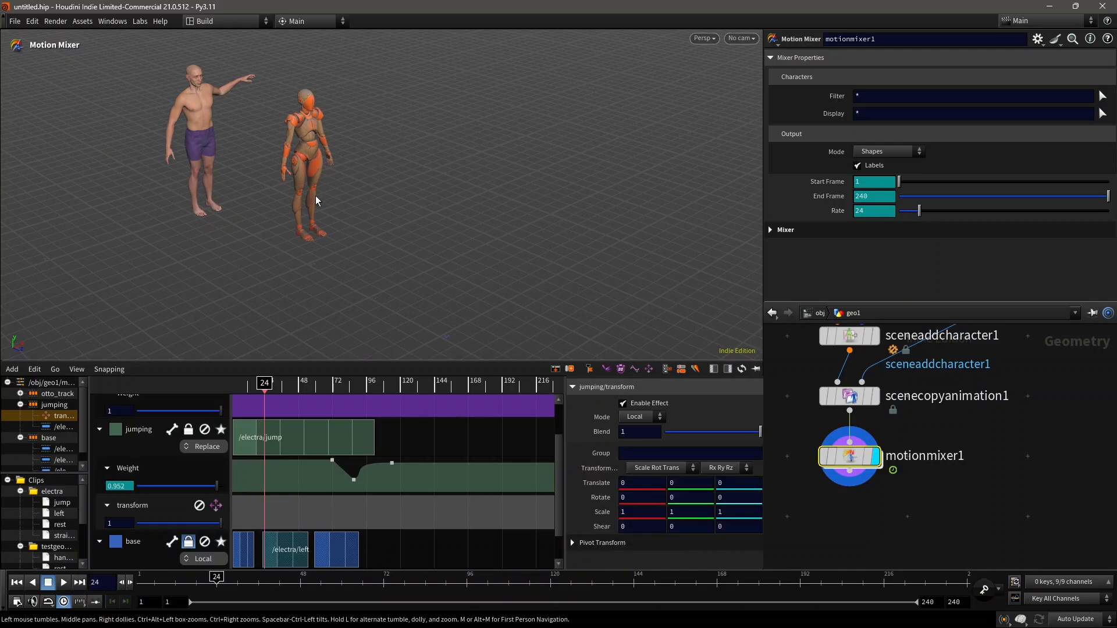
middle_click_drag(366, 194, 375, 173)
left_click(162, 523)
key("Escape")
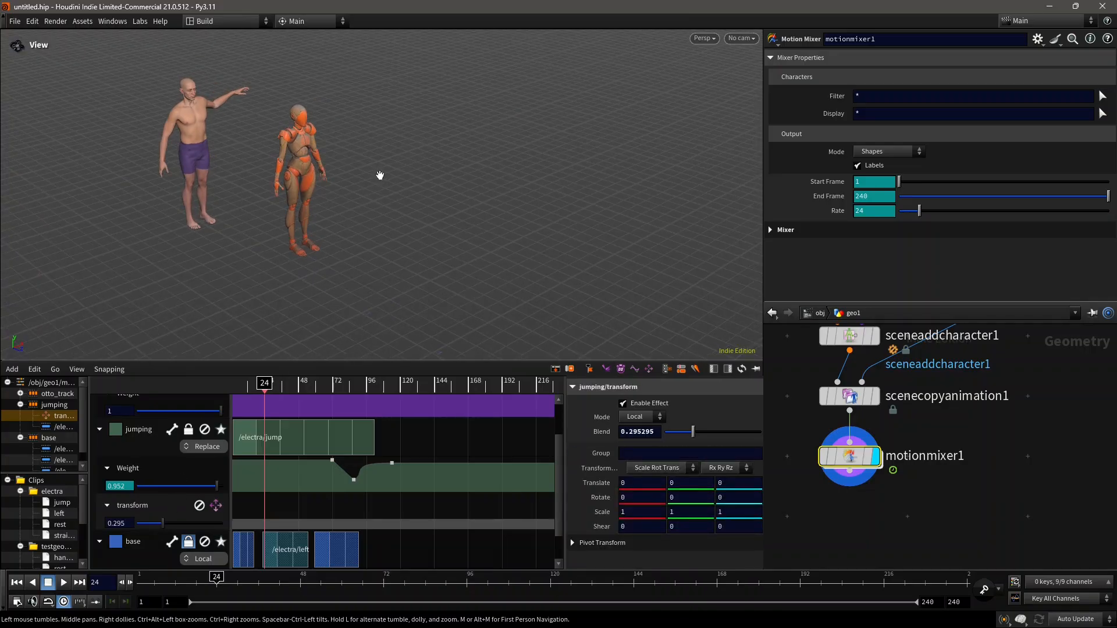
- Unhide the interface, activate the viewport's handles tool, show the Transform effect's handle, and hide the interface again
left_click(4, 21)
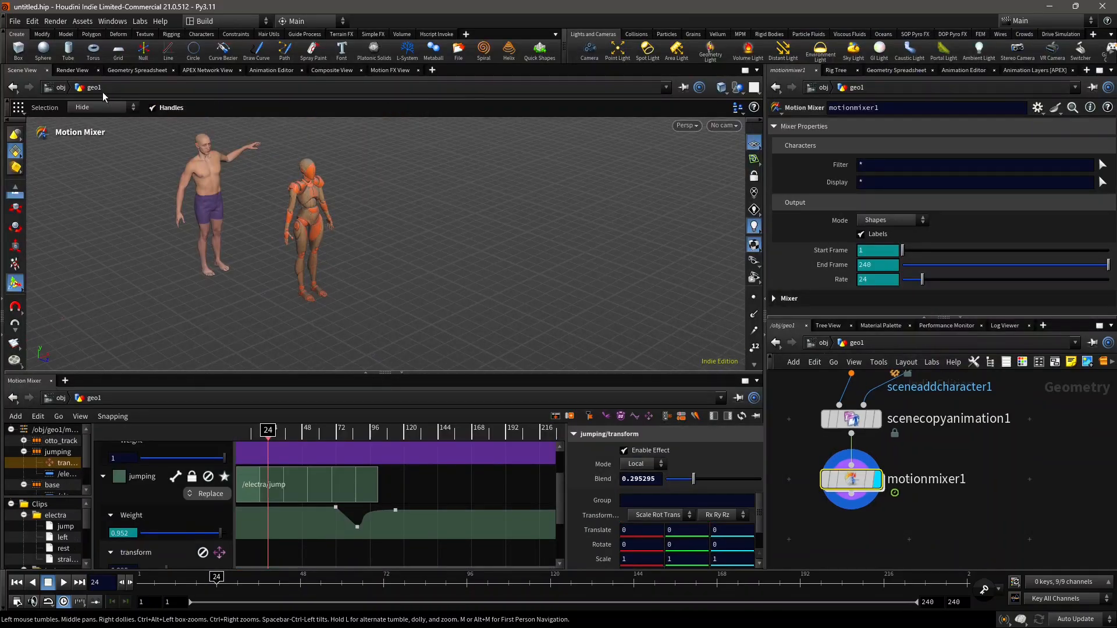
left_click(177, 109)
left_click_drag(370, 205, 401, 247, "alt")
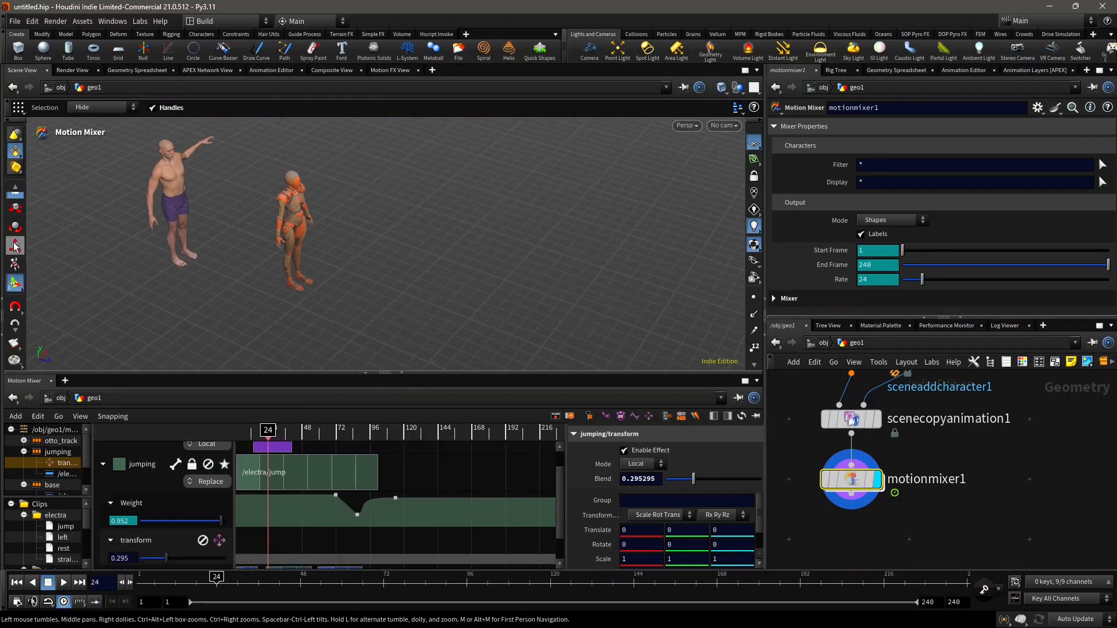
left_click(16, 278)
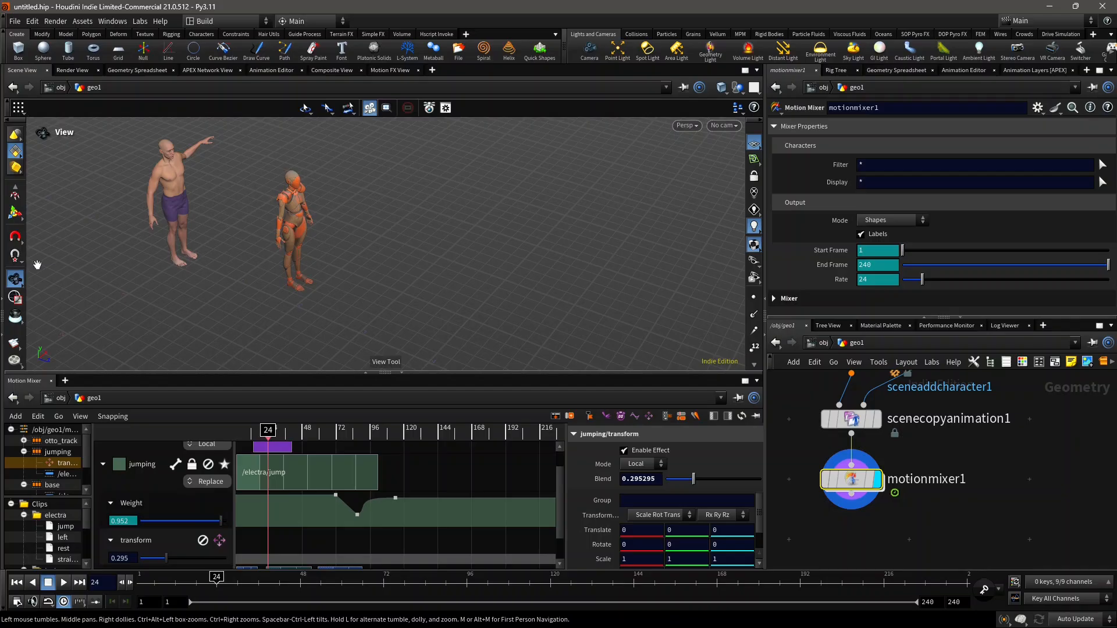
left_click(14, 242)
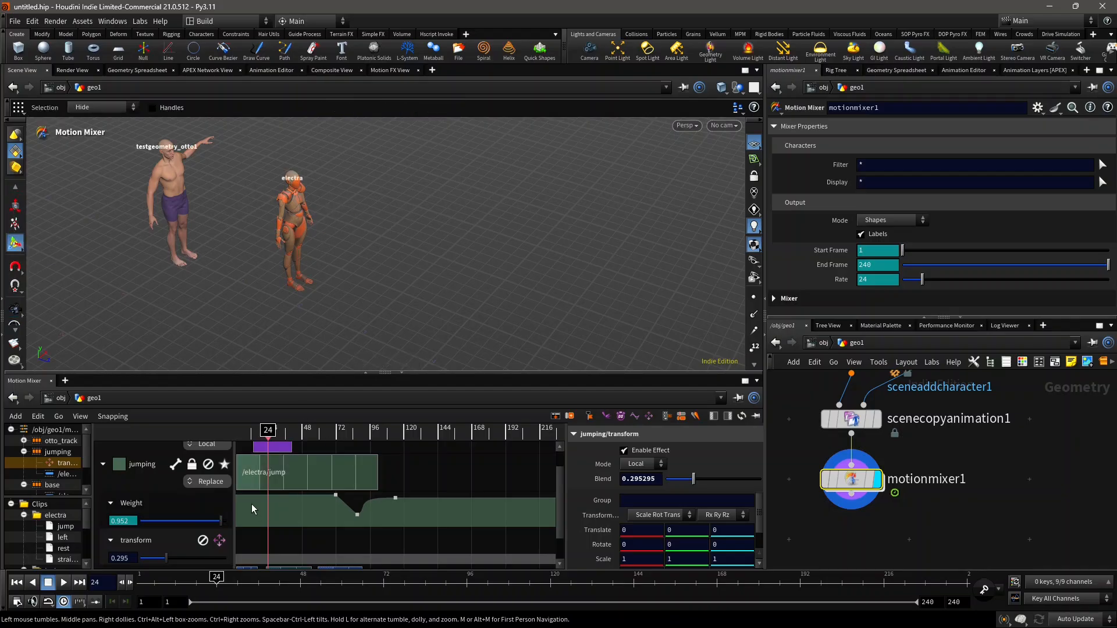
left_click(219, 540)
key("ctrl+alt+b")
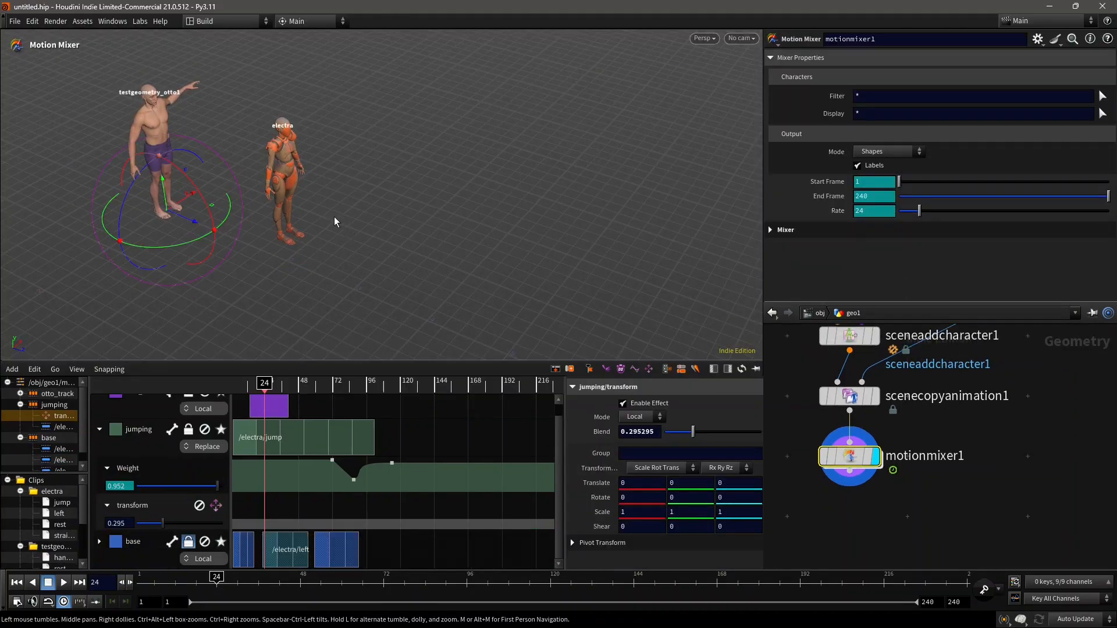
- Restore the Transform effect's blend to 1, translate it by about 0.64, 0.39, 0.84, and scrub to frame 30
middle_click_drag(372, 221, 473, 225, "alt")
left_click_drag(387, 212, 305, 207, "alt")
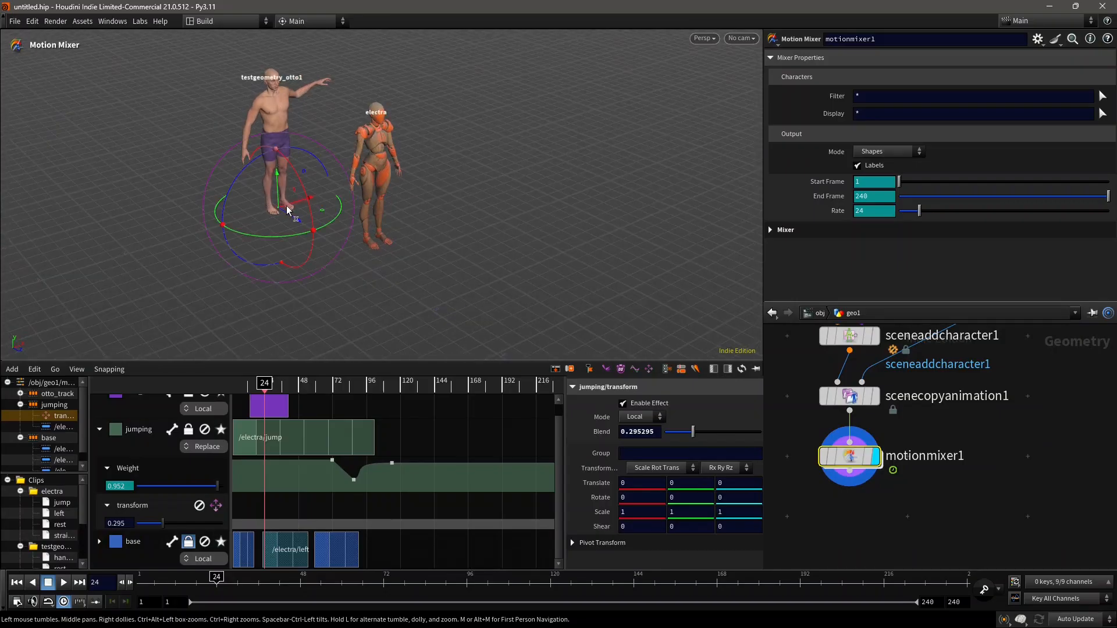
left_click_drag(162, 523, 261, 519)
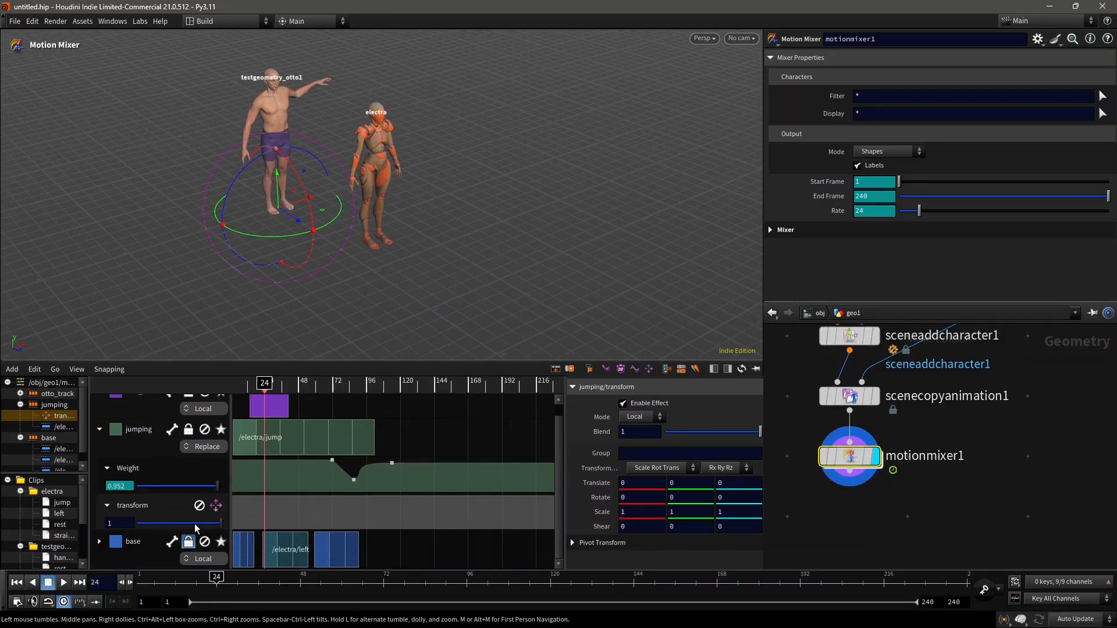
left_click_drag(278, 187, 335, 196)
left_click_drag(265, 401, 339, 390)
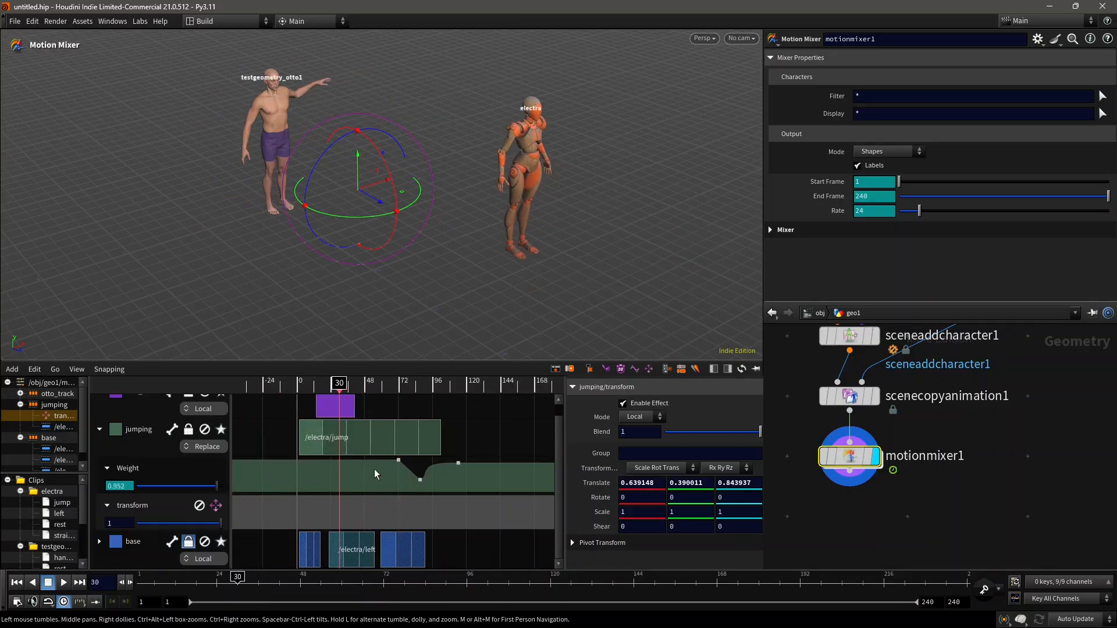
- Key the Transform effect's blend curve into a shallow dip and scrub to frame 47
left_click_drag(357, 500, 391, 514)
mouse_move(421, 519)
left_mouse_down()
mouse_move(436, 519)
mouse_move(431, 509)
left_mouse_up()
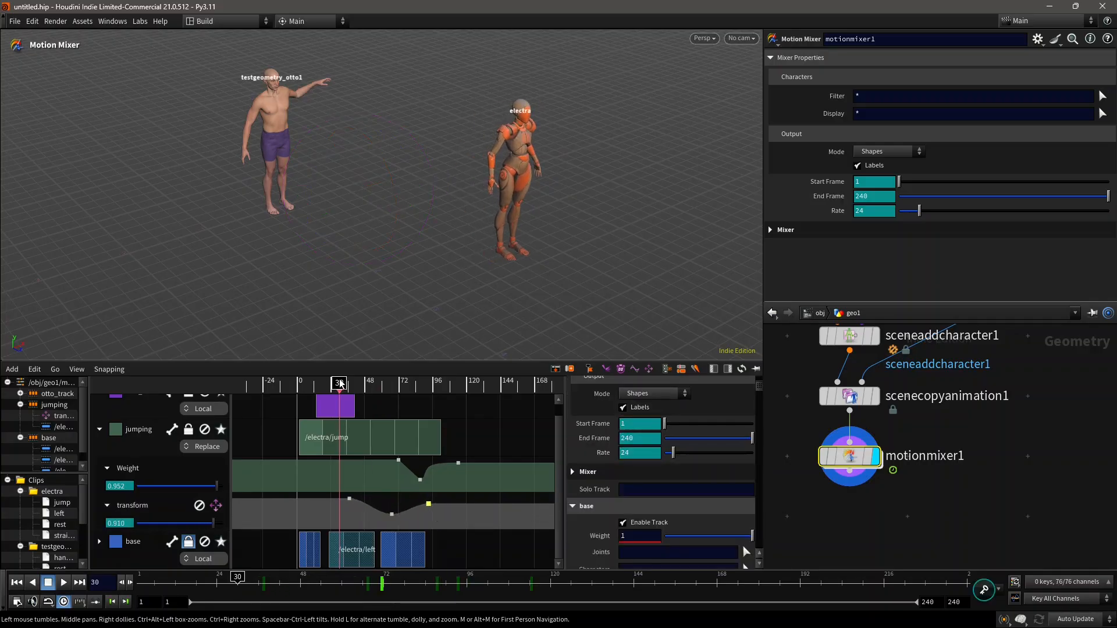
left_click_drag(341, 383, 372, 394)
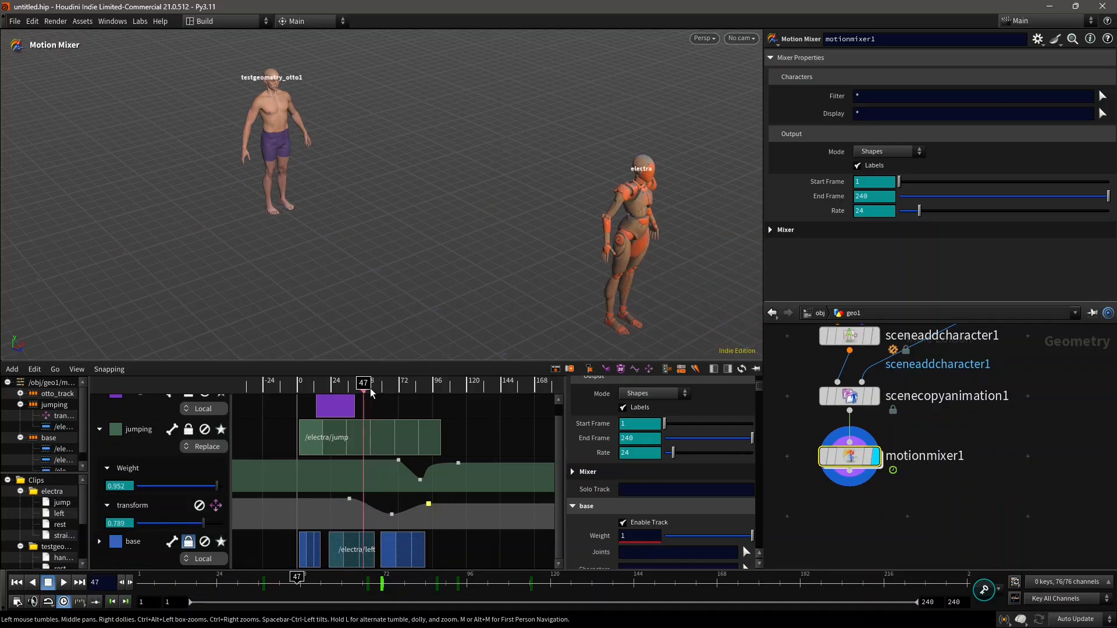
- Move the three Transform blend keys earlier with the low point at about frame 30, and scrub to frame 41
left_click_drag(349, 498, 308, 499)
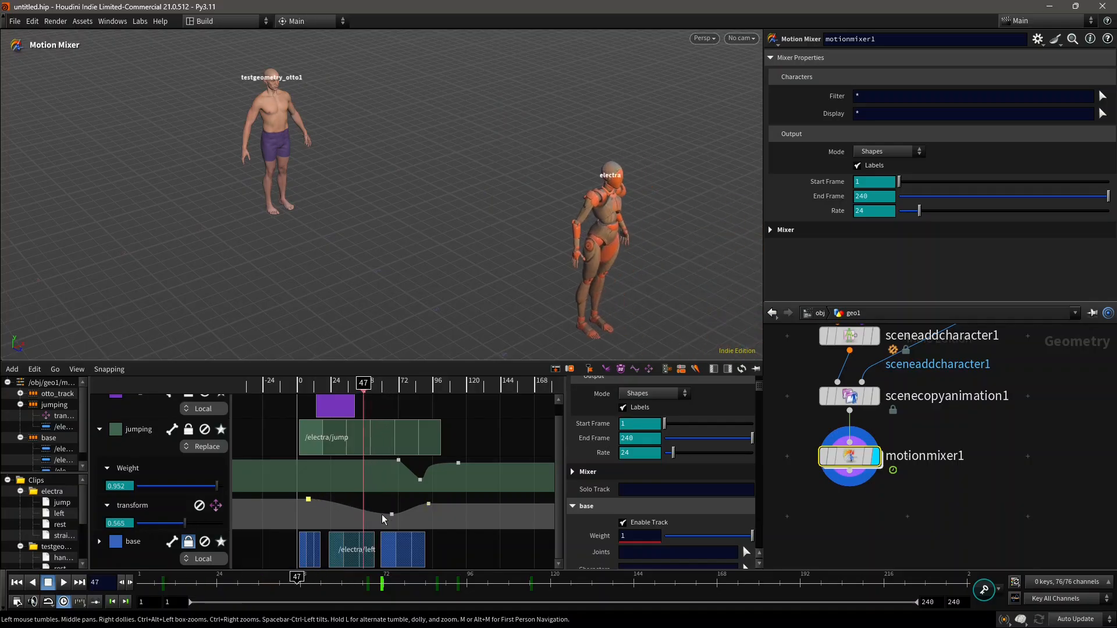
left_click_drag(391, 516, 339, 521)
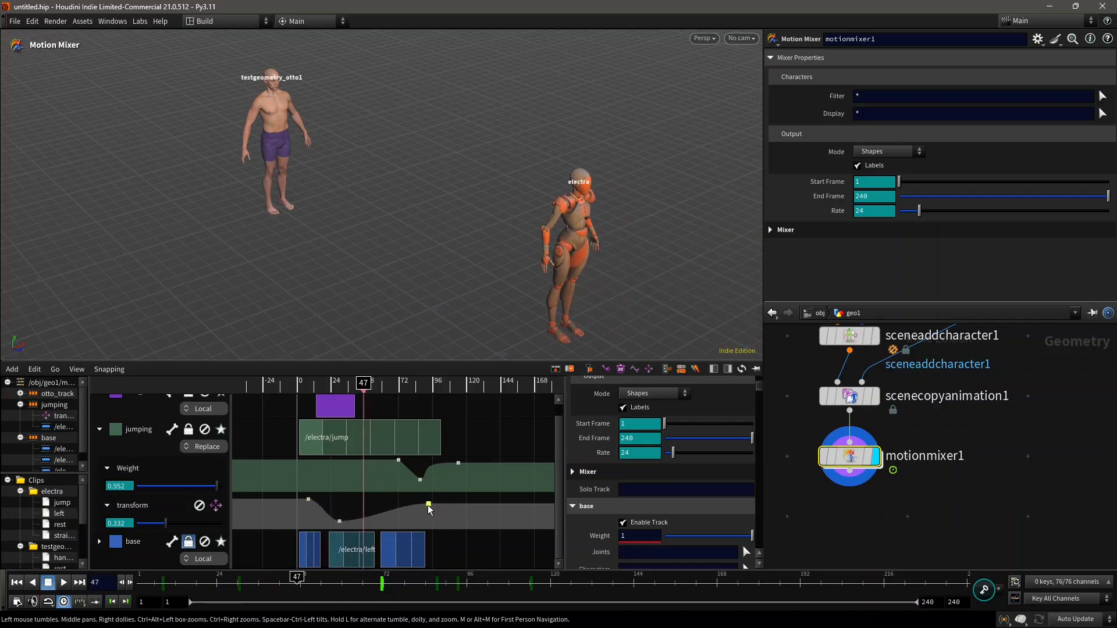
left_click_drag(428, 510, 357, 499)
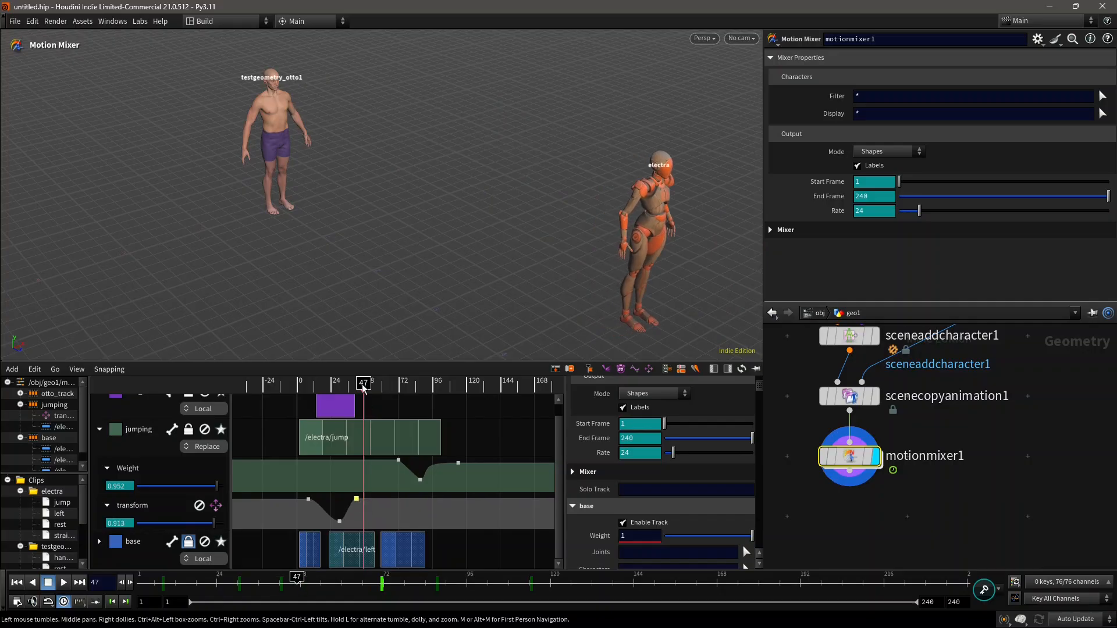
mouse_move(363, 387)
left_mouse_down()
mouse_move(307, 388)
mouse_move(355, 393)
left_mouse_up()
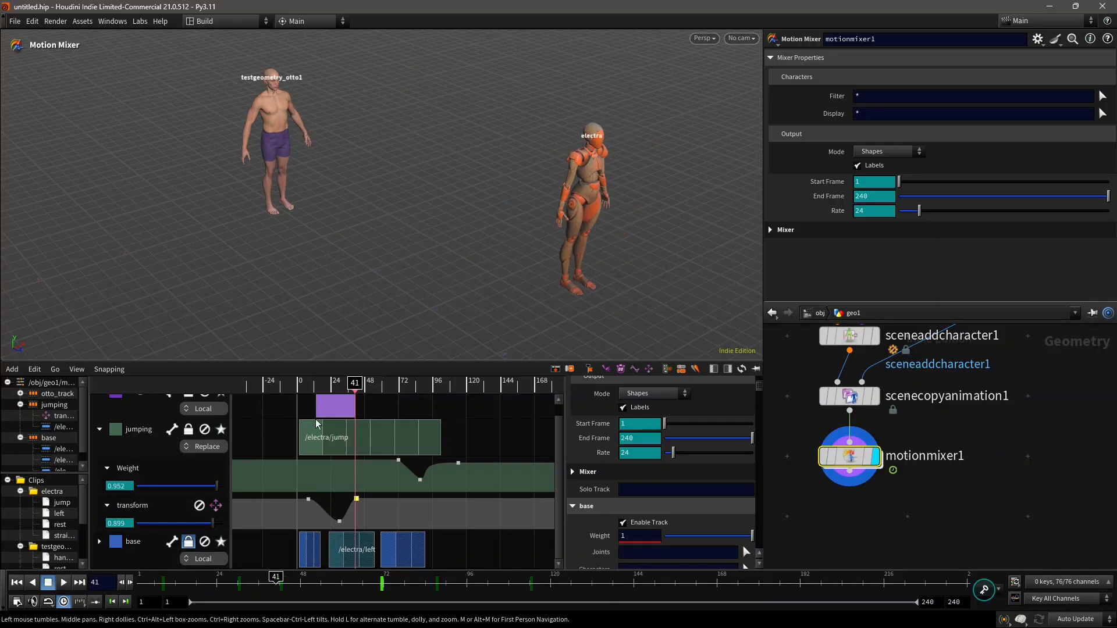
- Delete the Transform effect from the jumping track and display the mixer's own properties
left_click(174, 507)
key("Delete")
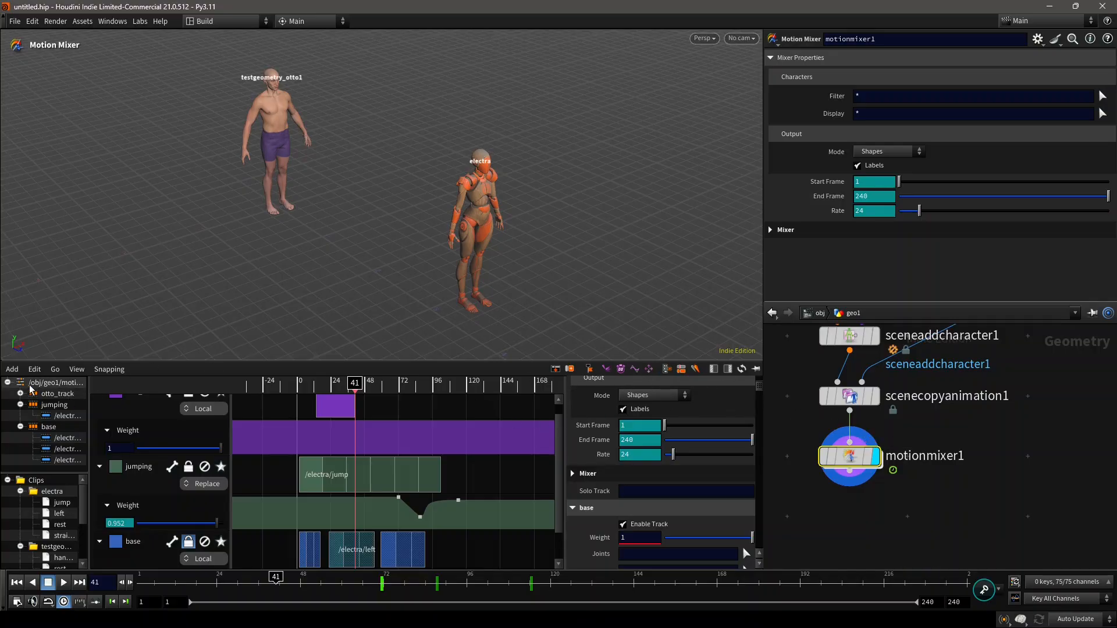
left_click(60, 382)
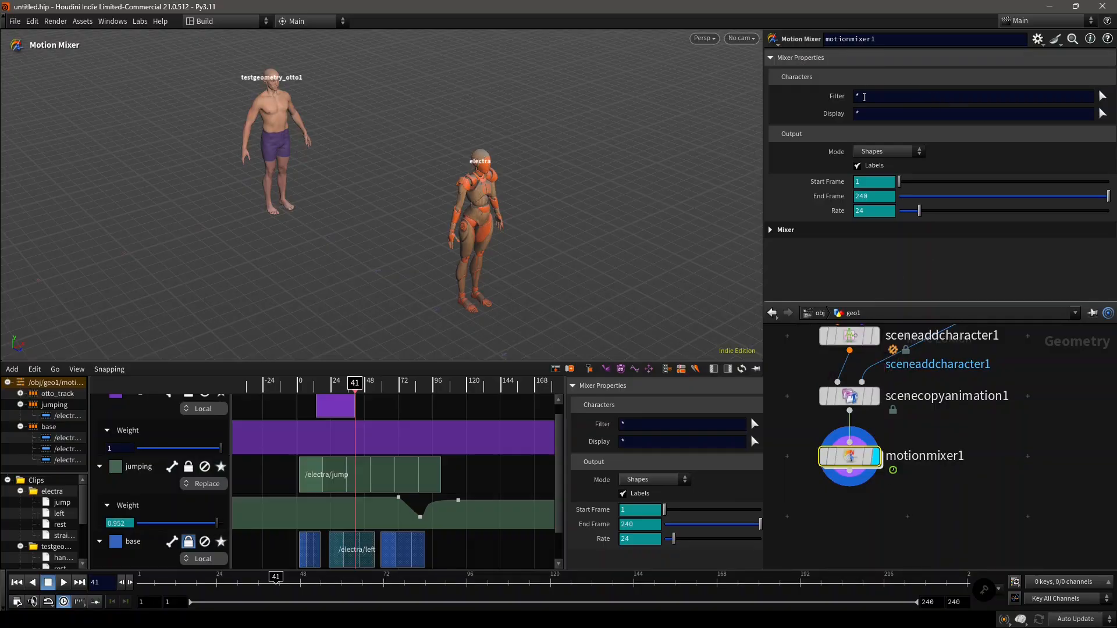
- Preview the mixer's output in Skeletons, Shapes and Controls modes
left_click(678, 480)
left_click(652, 503)
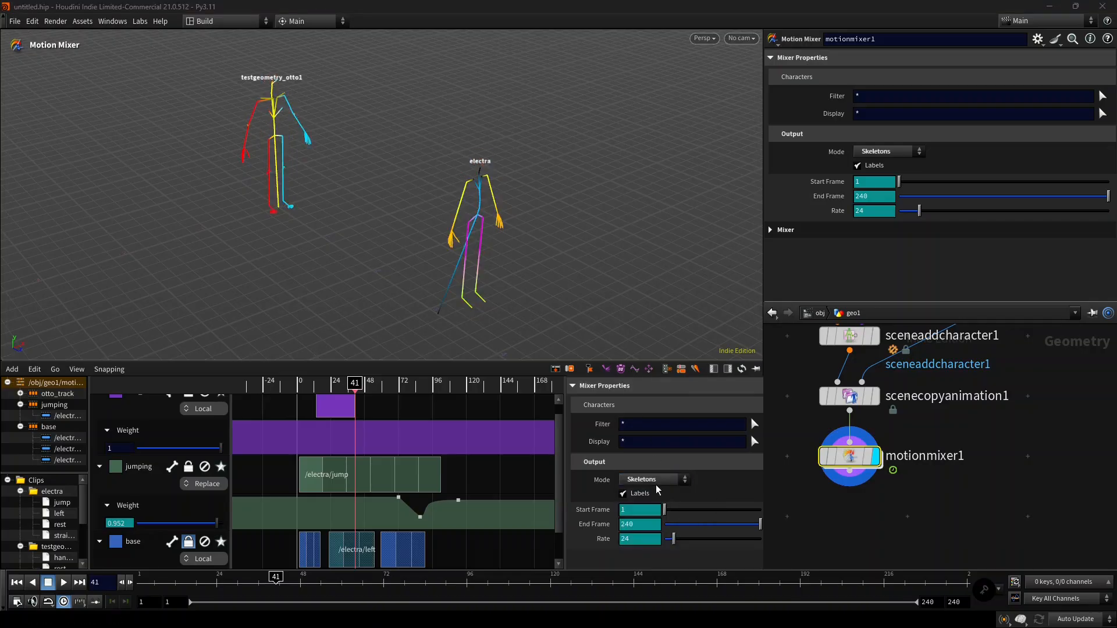
left_click(676, 484)
left_click(669, 515)
left_click(674, 481)
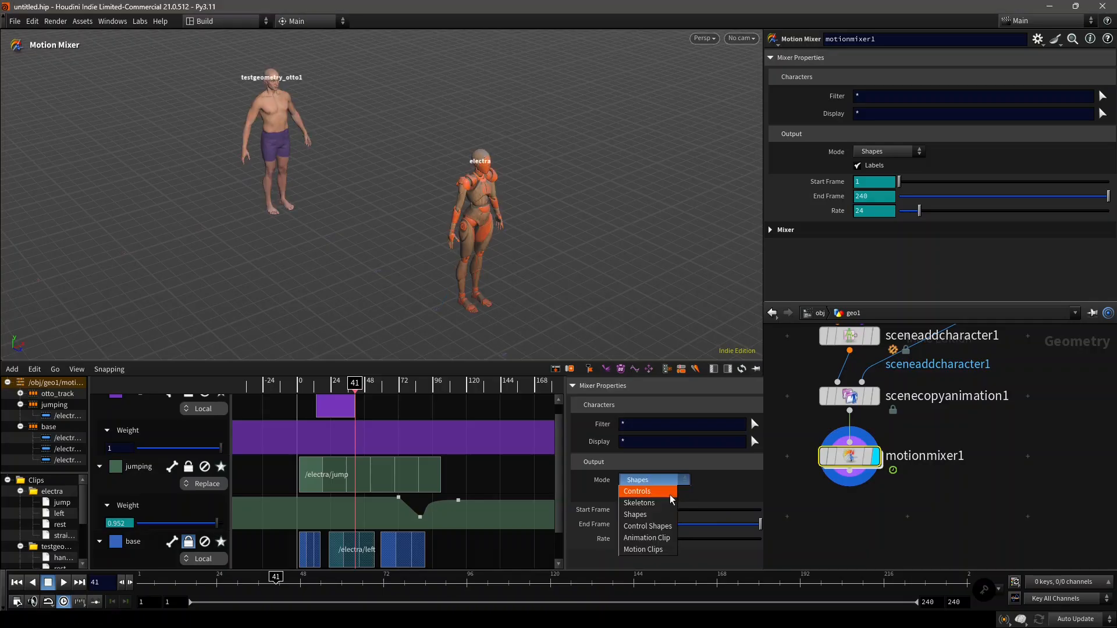
left_click(672, 491)
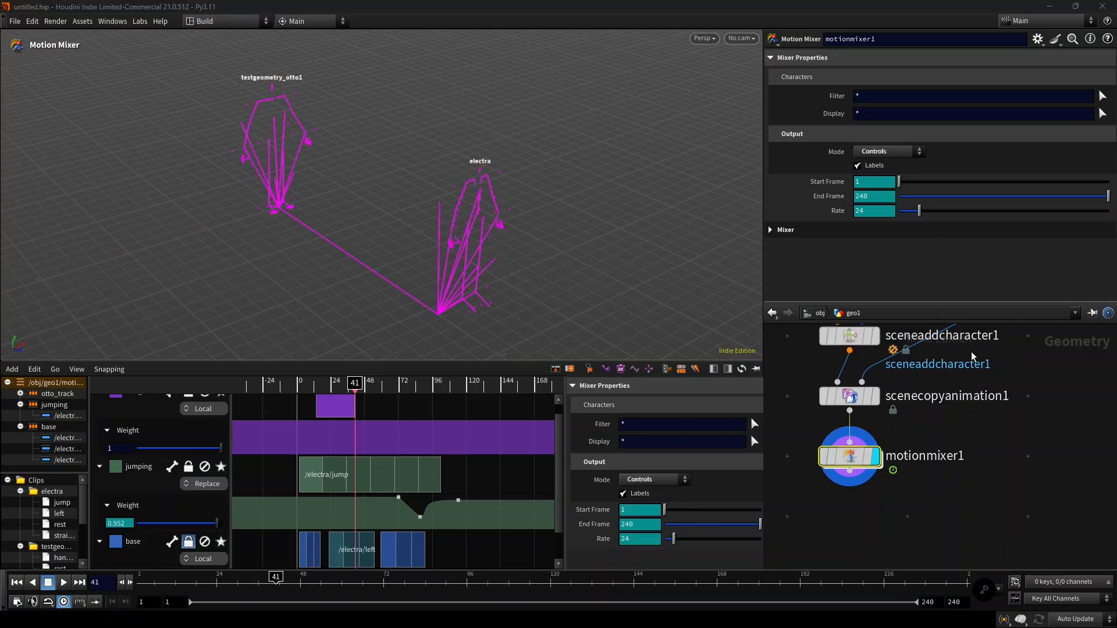
- Preview the mixer's Control Shapes and Motion Clips output modes, and set the output mode back to Shapes
left_click(663, 481)
left_click(660, 532)
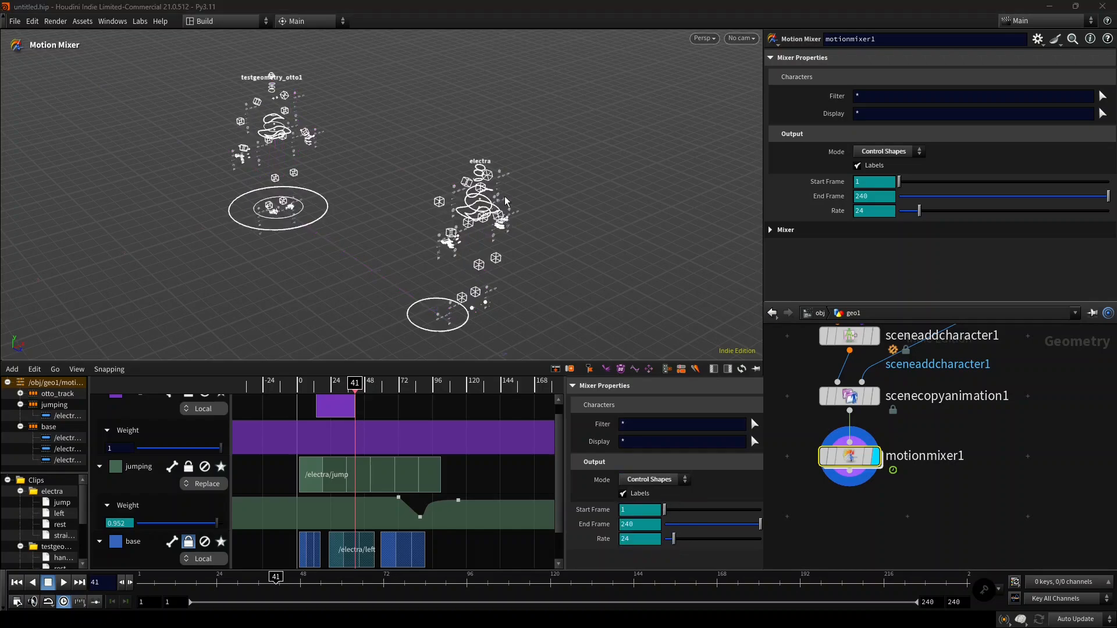
left_click(652, 478)
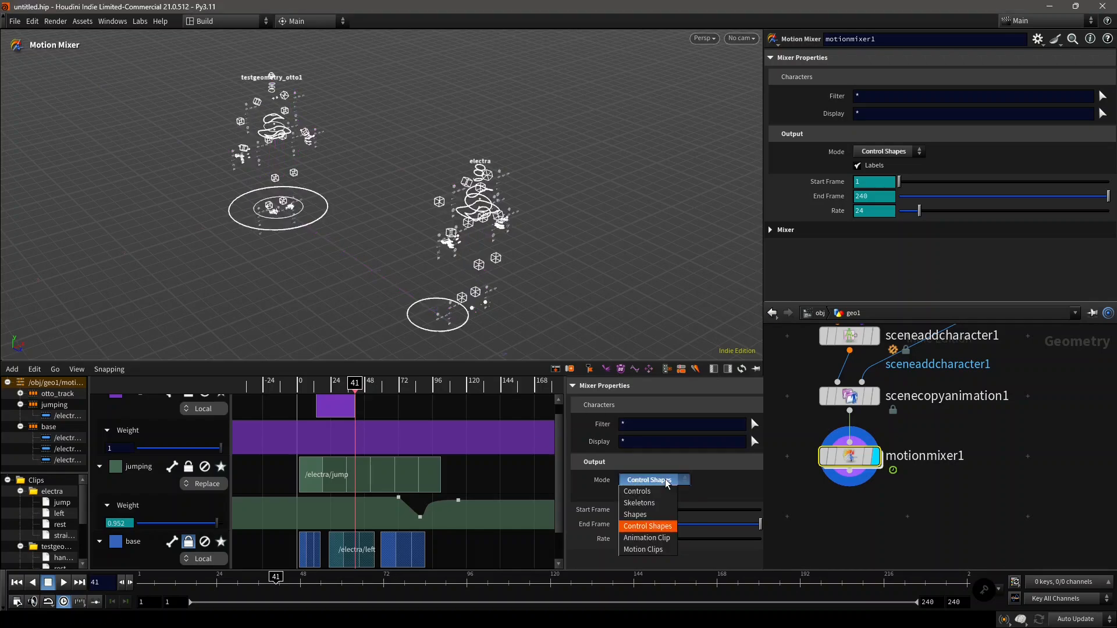
left_click(659, 549)
left_click(662, 482)
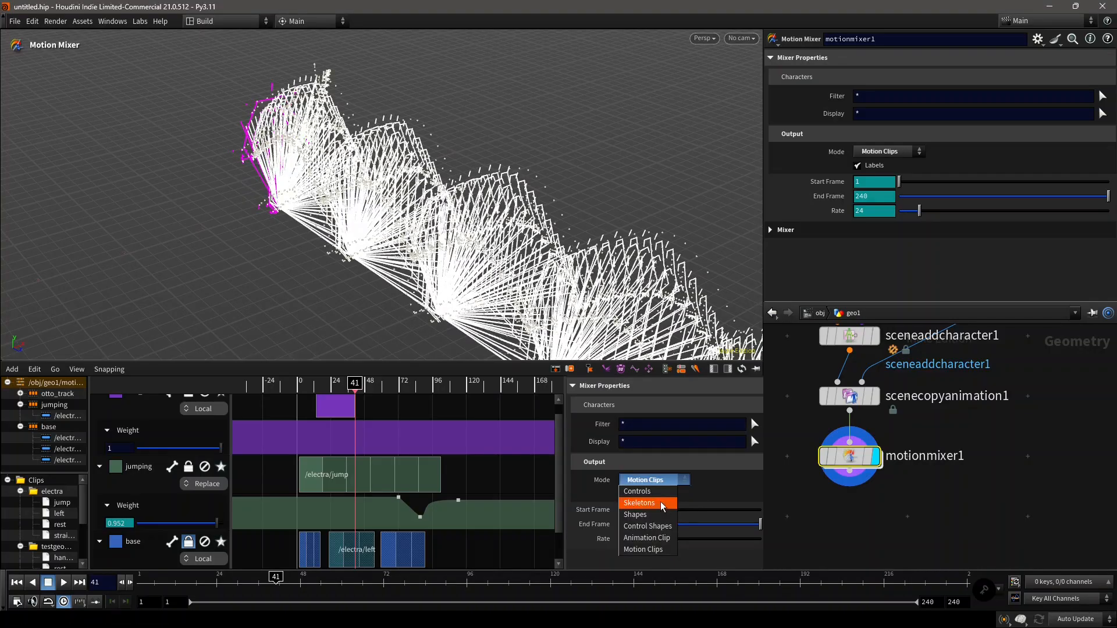
left_click(660, 514)
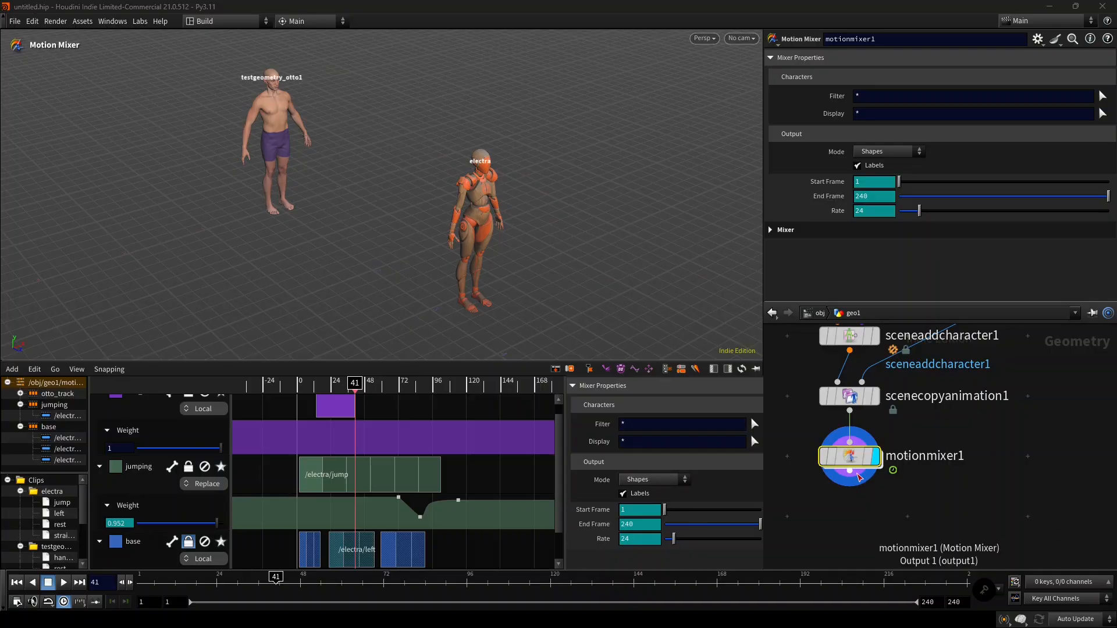
- Add a Null node below motionmixer1, wire the mixer's output into it and display the null
middle_click_drag(870, 536, 876, 504)
scroll(875, 497, "up", 1)
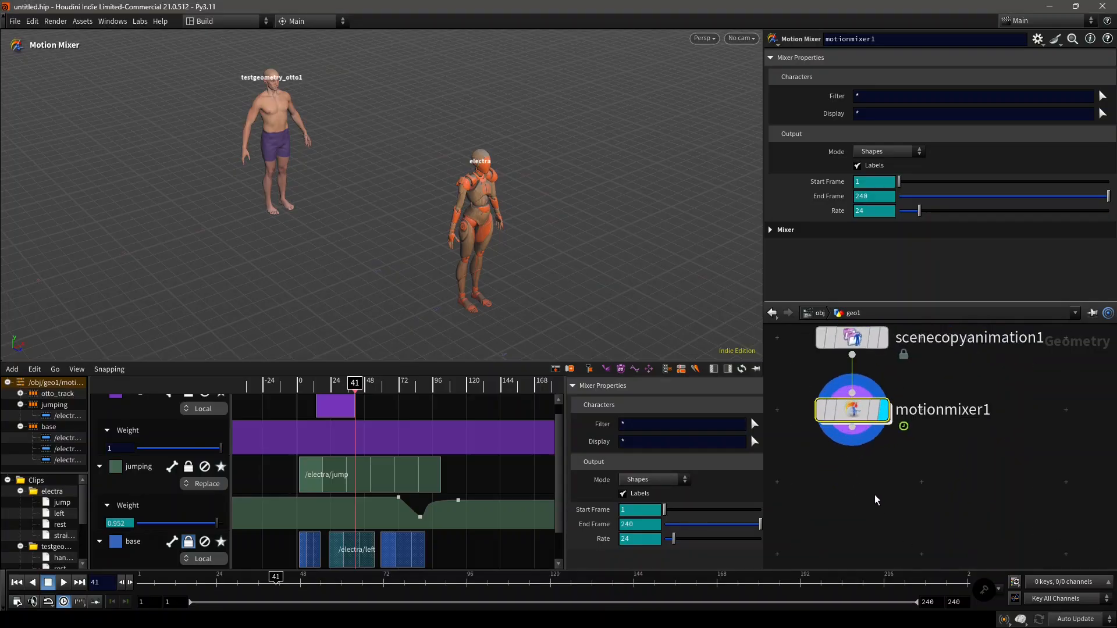
key("Tab")
type("null")
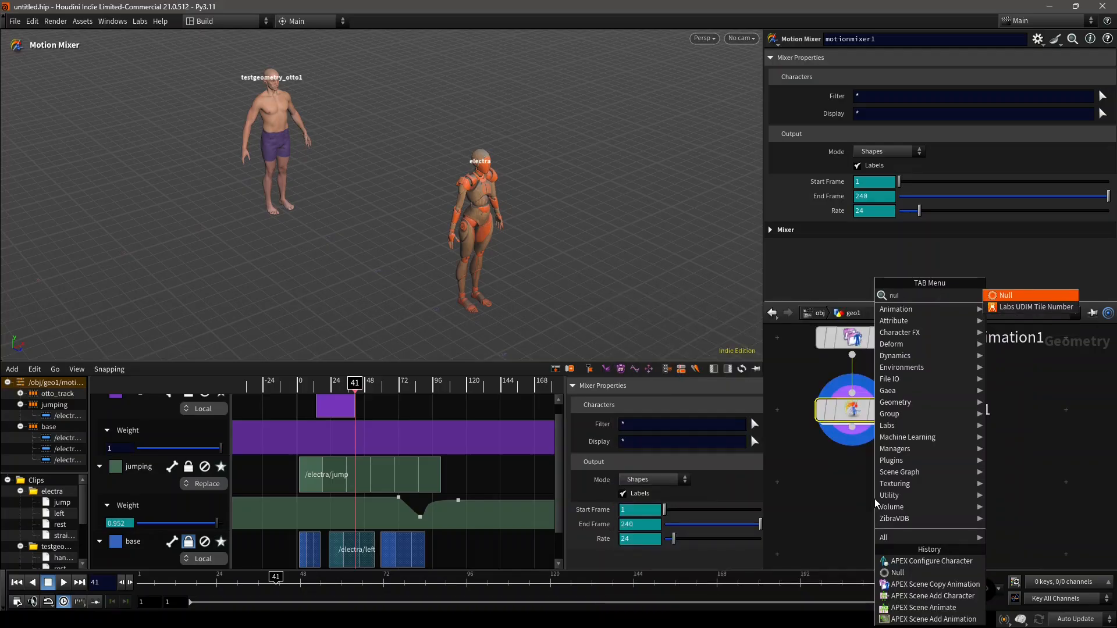
key("Return")
left_click(874, 498)
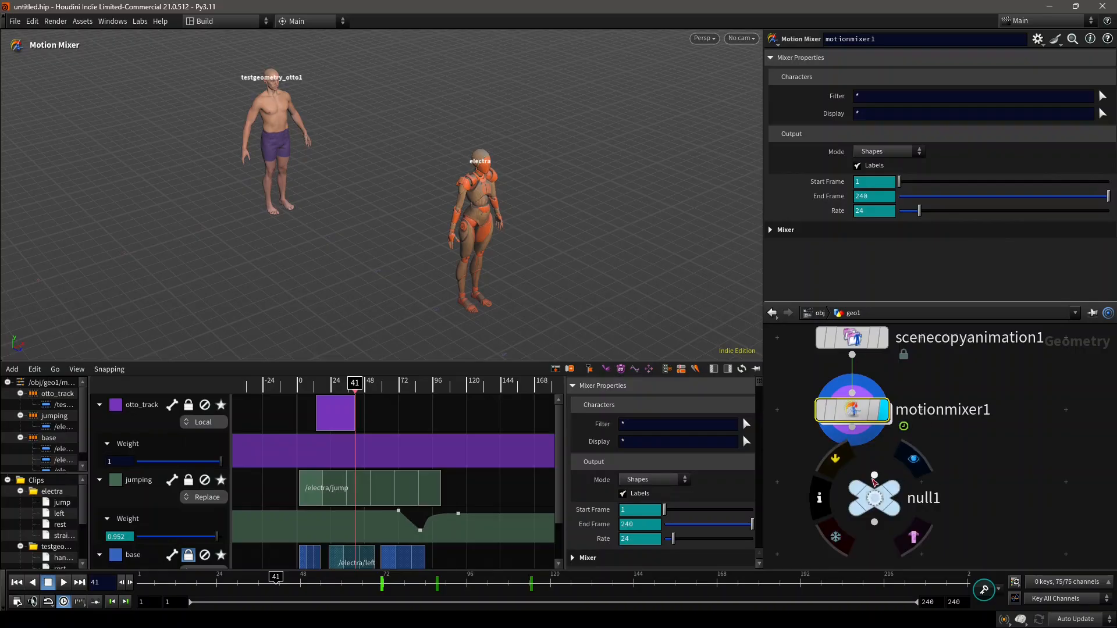
left_click(852, 428)
left_click(892, 477)
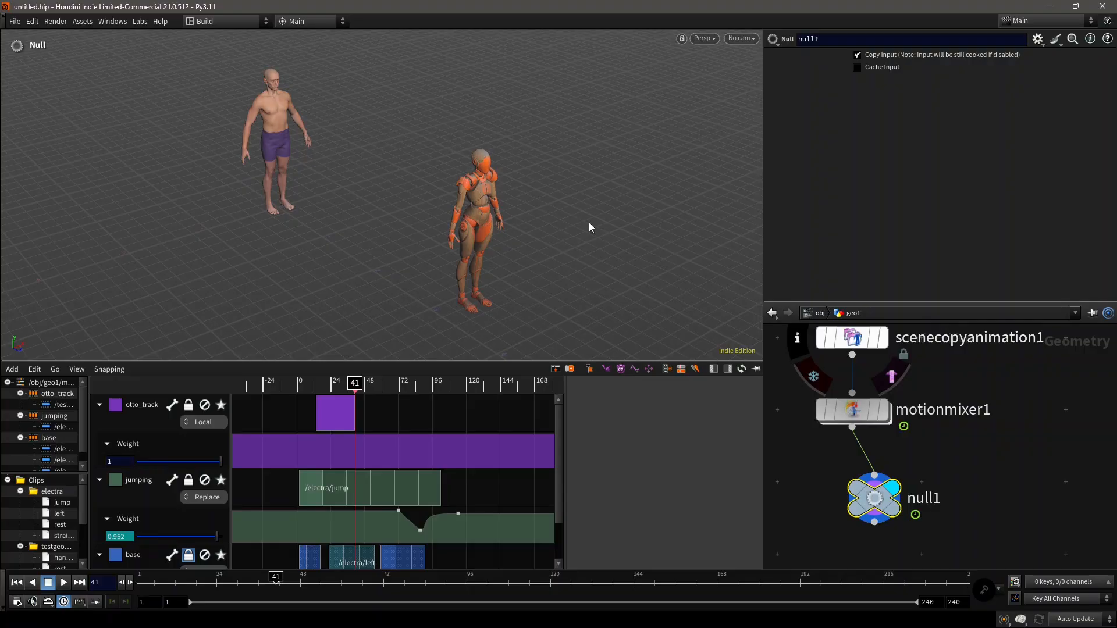
- Bring back the hidden interface bars and view the null's packed hierarchy in the Rig Tree
key("Escape")
key("alt+b")
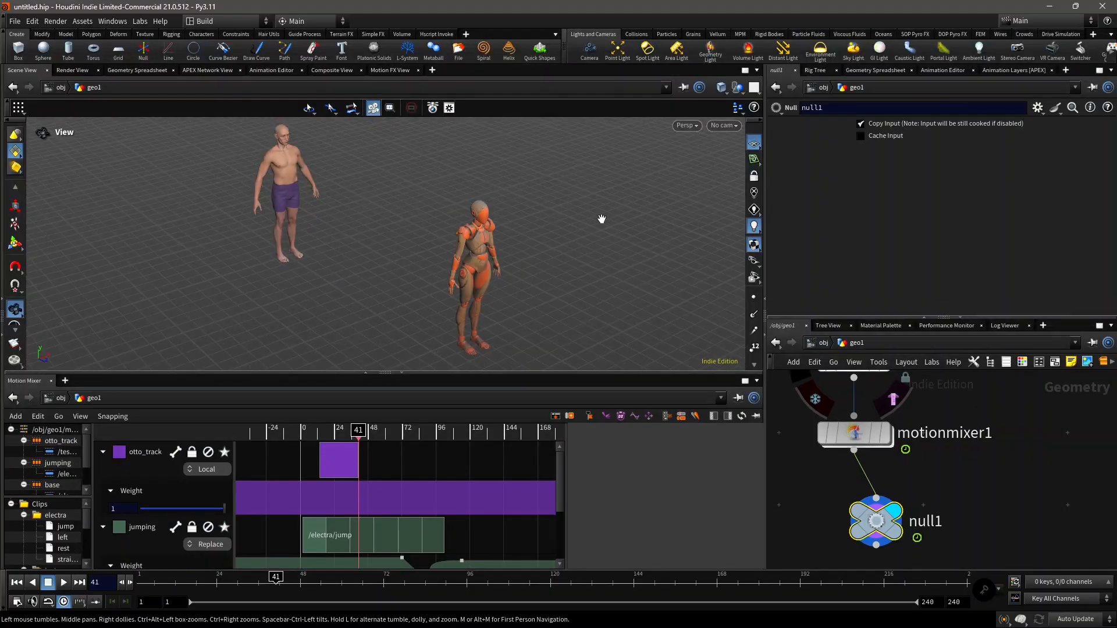
left_click(822, 72)
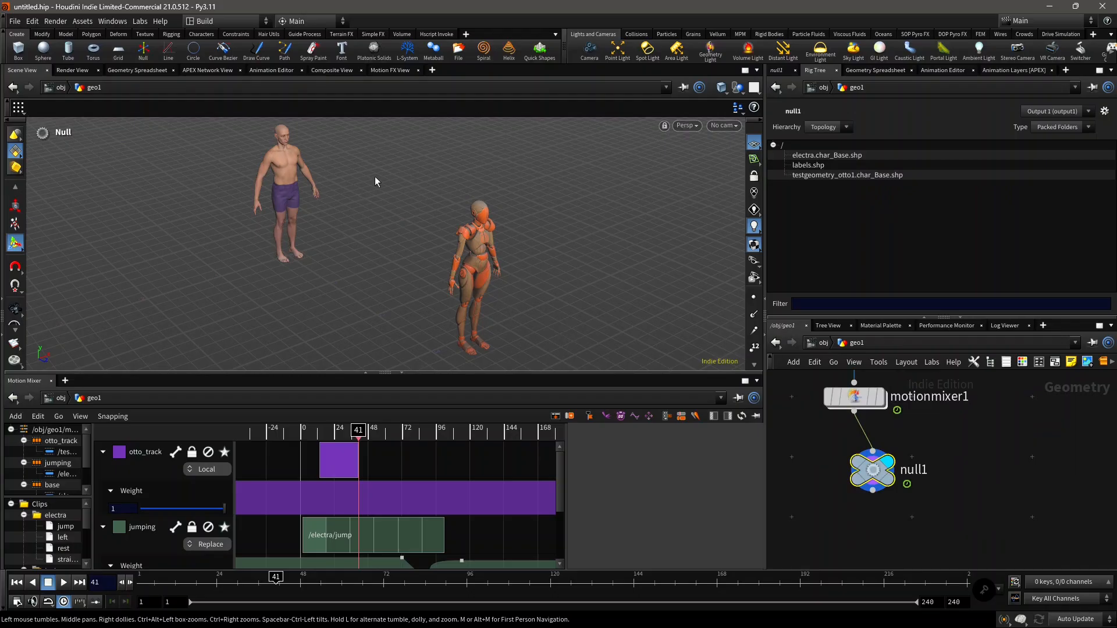
- Add an Unpack node after null1, connect and display it, and show its parameters
key("Tab")
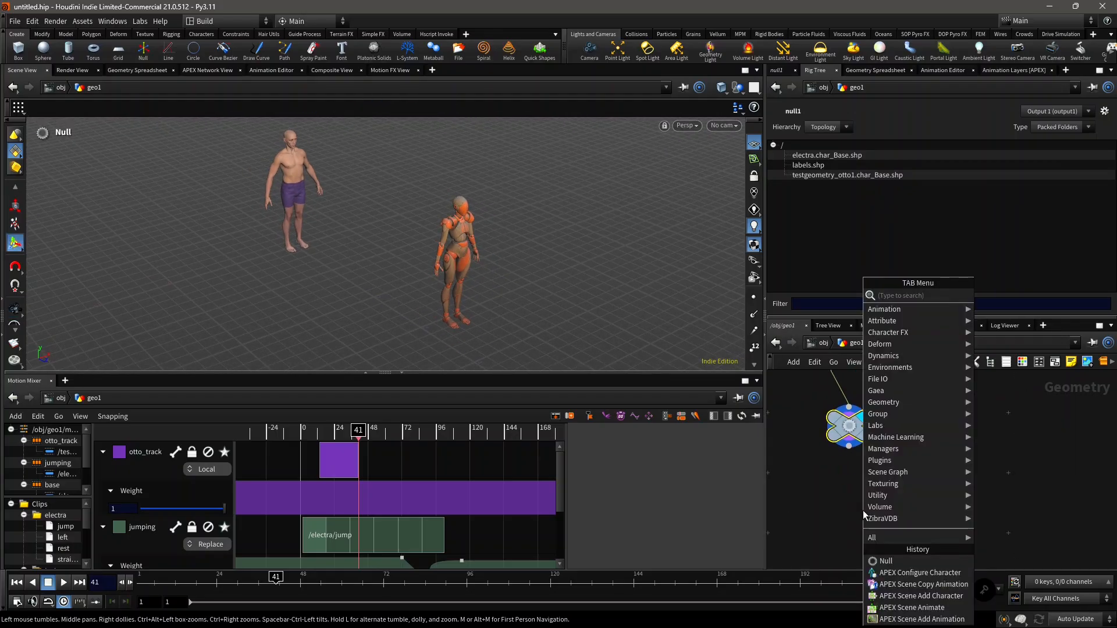
type("unpack")
key("Return")
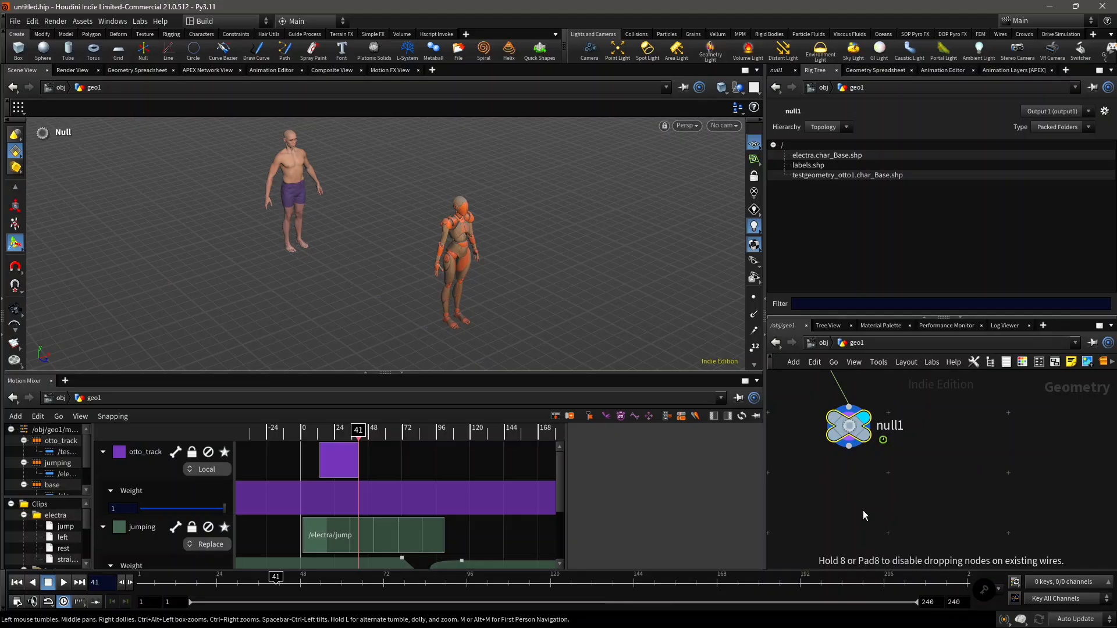
left_click(863, 511)
scroll(863, 511, "up", 2)
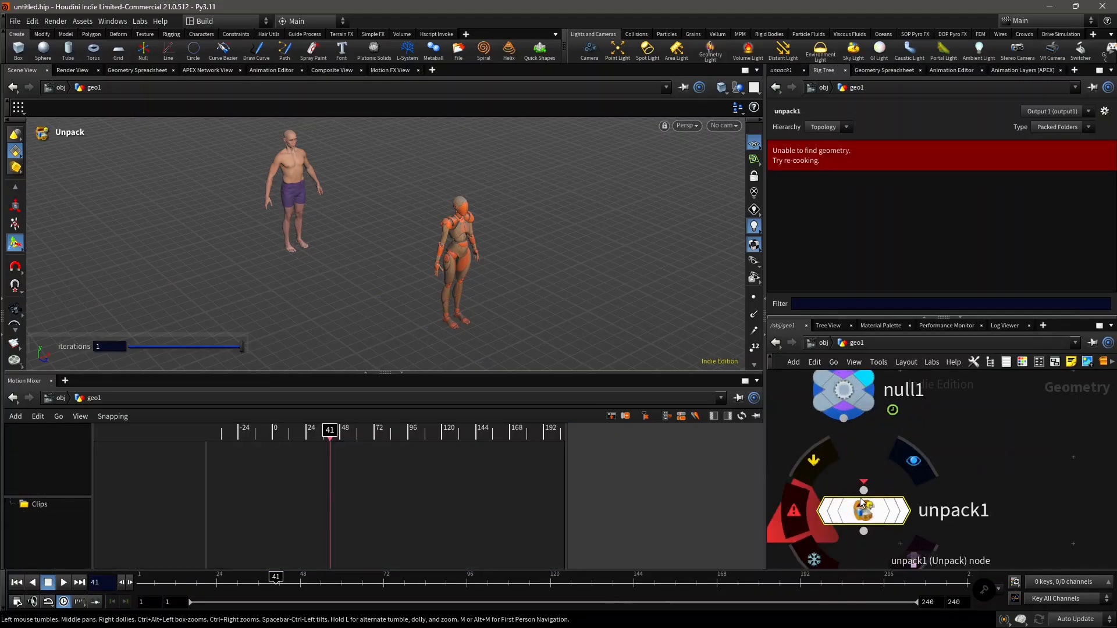
left_click(781, 70)
- Inspect the geometry information of unpack1 and scrub the animation to frame 39
middle_click(869, 528)
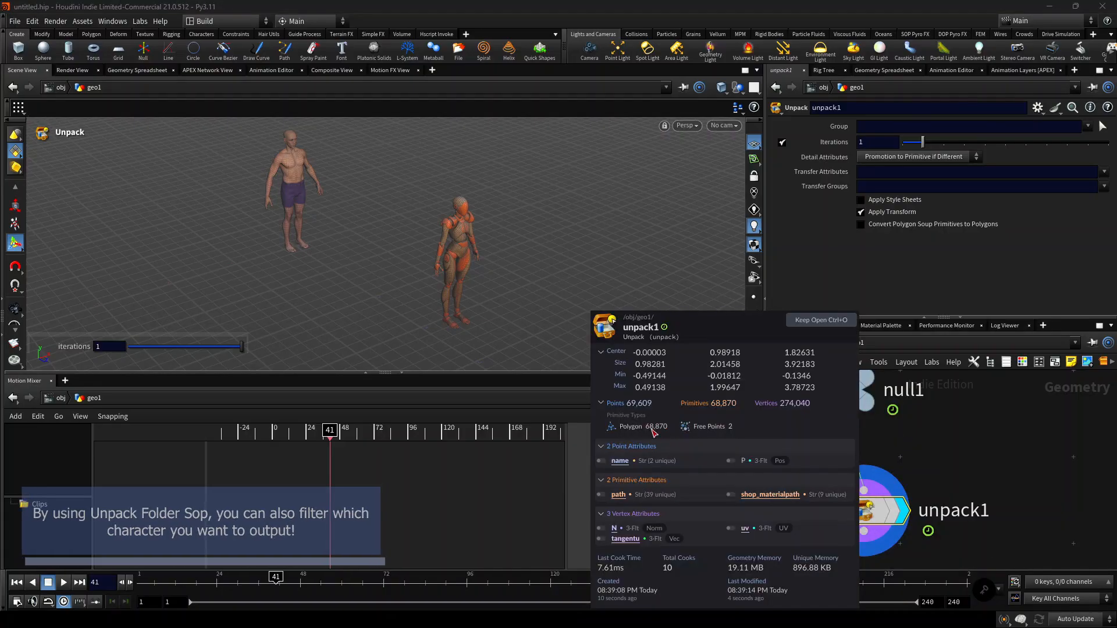
middle_click(867, 523)
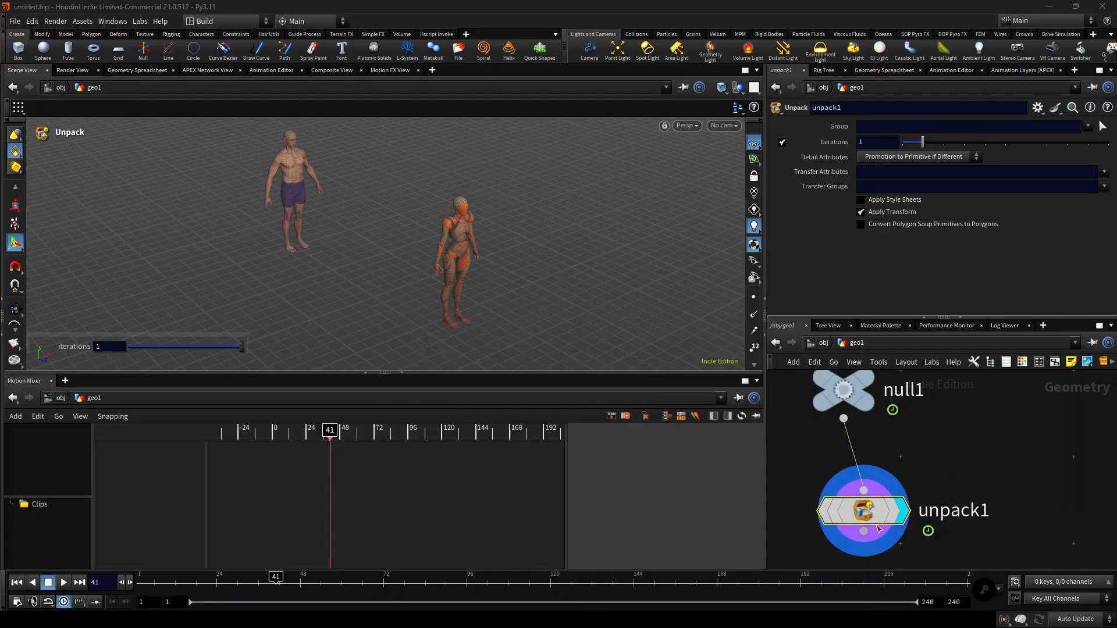
mouse_move(276, 578)
left_mouse_down()
mouse_move(123, 579)
mouse_move(238, 587)
mouse_move(213, 598)
mouse_move(227, 602)
mouse_move(268, 582)
left_mouse_up()
scroll(948, 472, "down", 3)
scroll(947, 471, "down", 4)
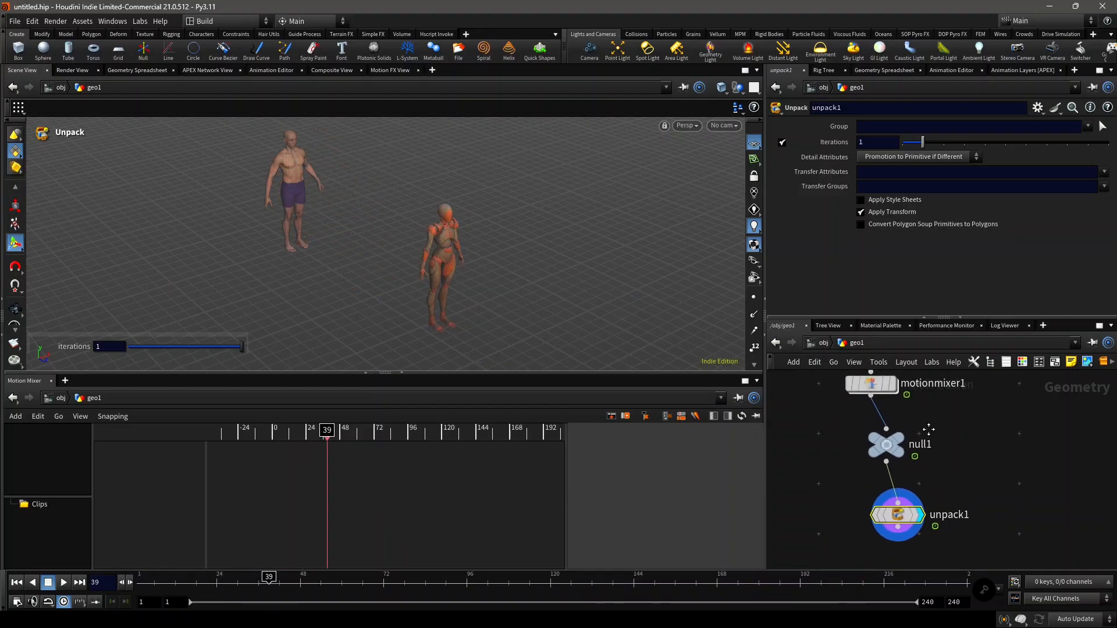
- Delete the null1 and unpack1 nodes below the motion mixer
mouse_move(933, 492)
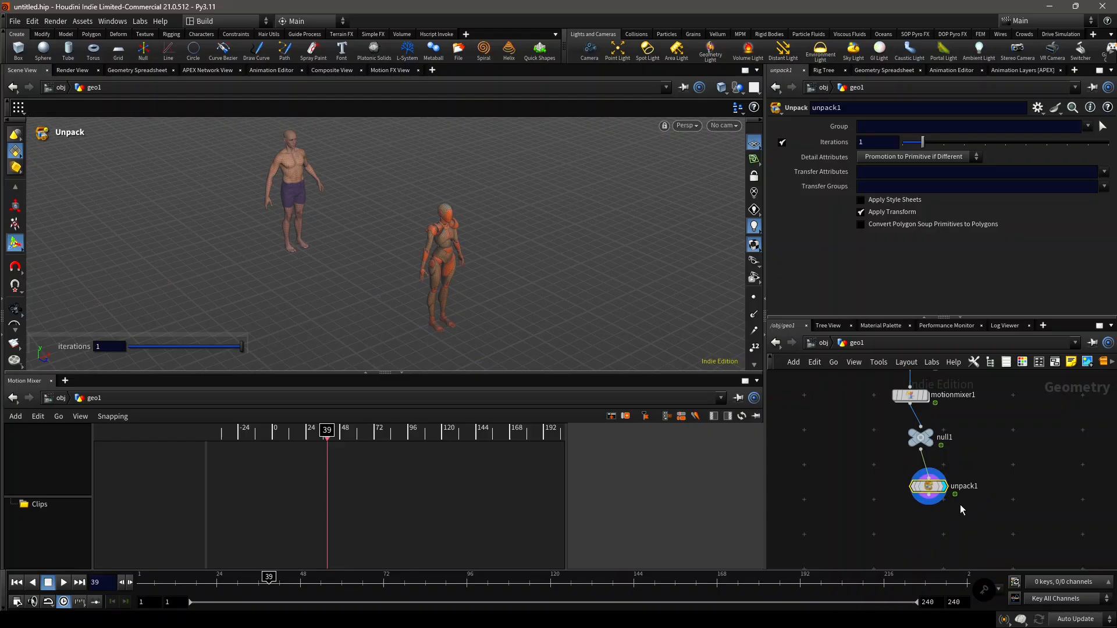
left_click_drag(960, 505, 961, 411)
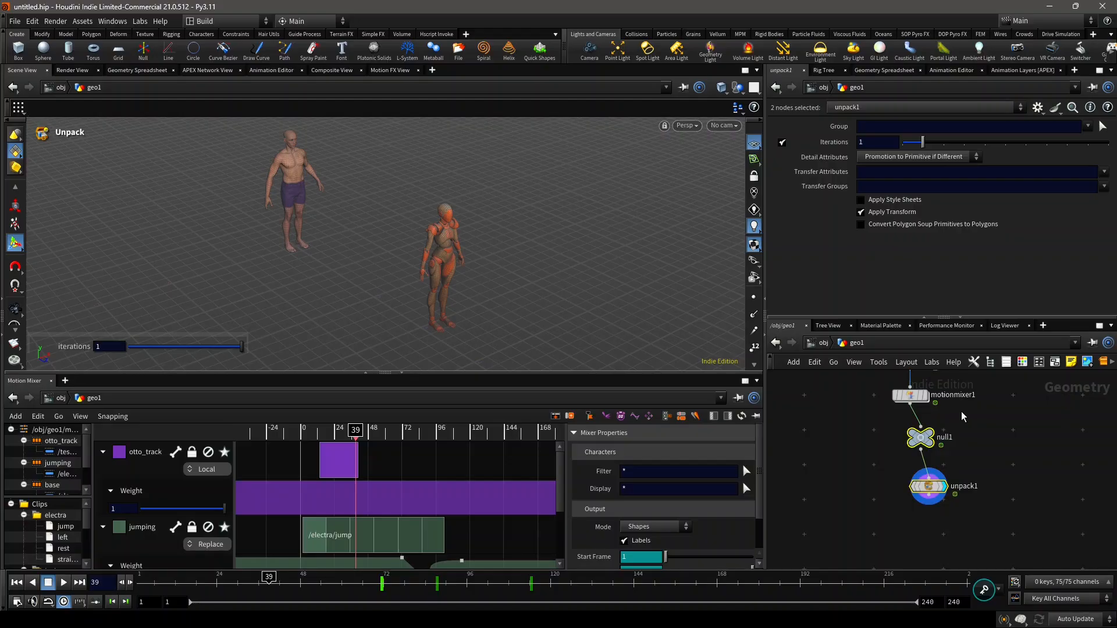
key("Delete")
scroll(961, 411, "up", 3)
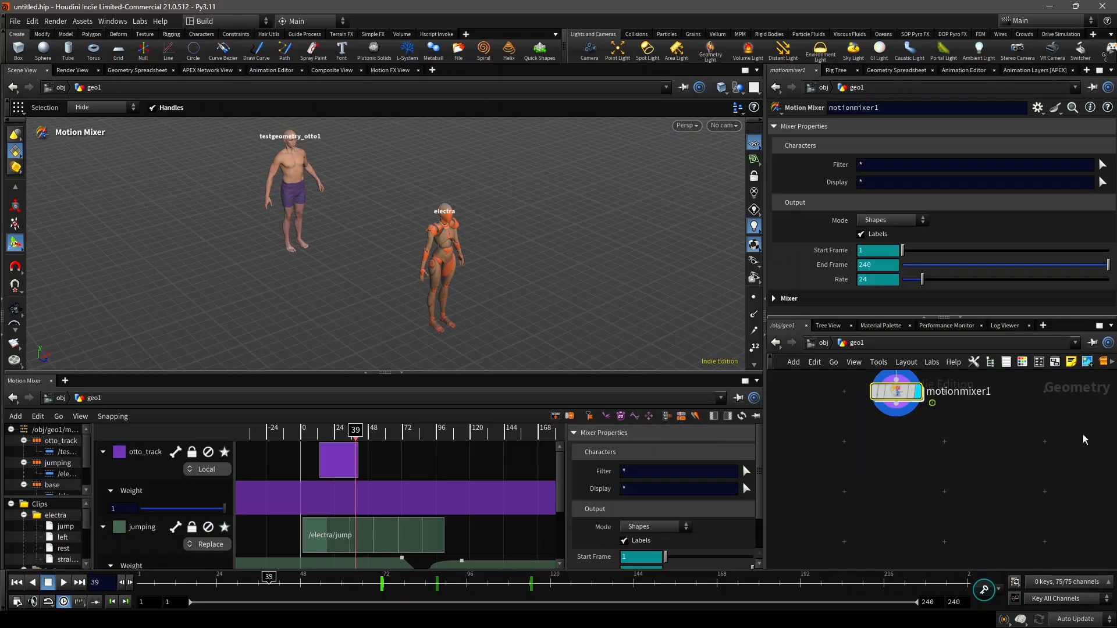
scroll(974, 411, "down", 1)
middle_click_drag(976, 411, 939, 532)
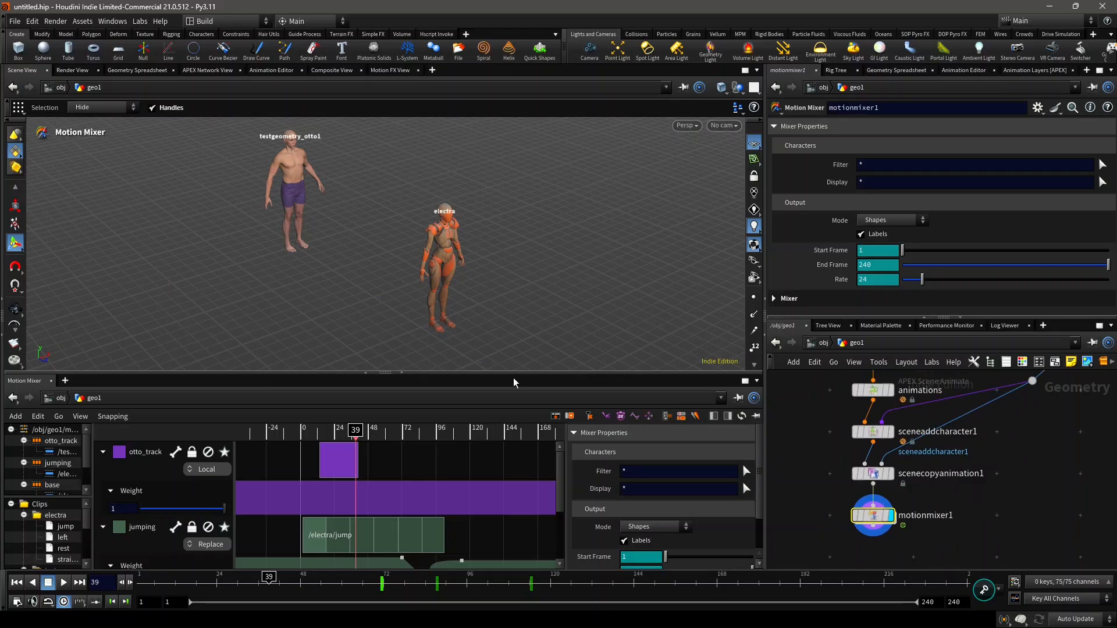
- Select the otto_track clip, open the Bake Motion Mixer dialog and review the Bake to Track mode
scroll(541, 538, "down", 3)
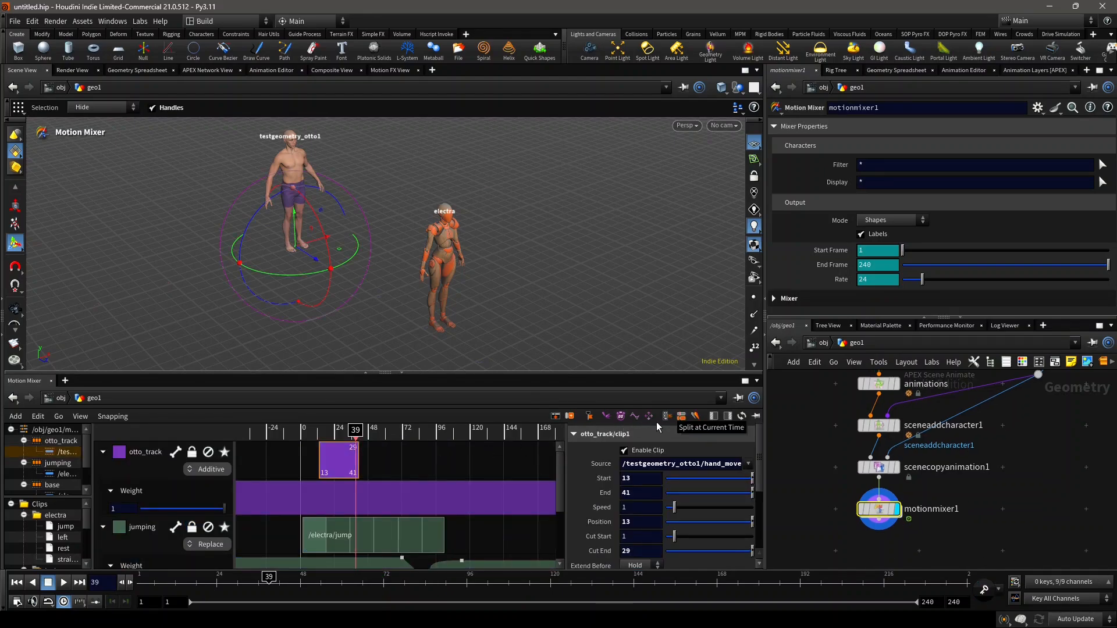
left_click(667, 416)
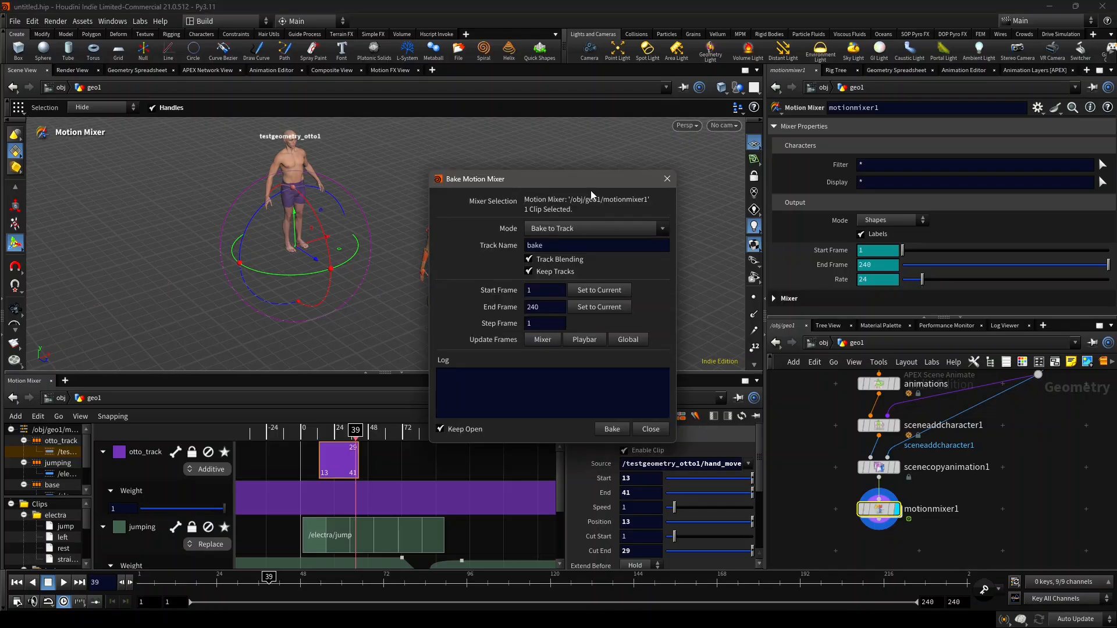
left_click_drag(589, 187, 551, 229)
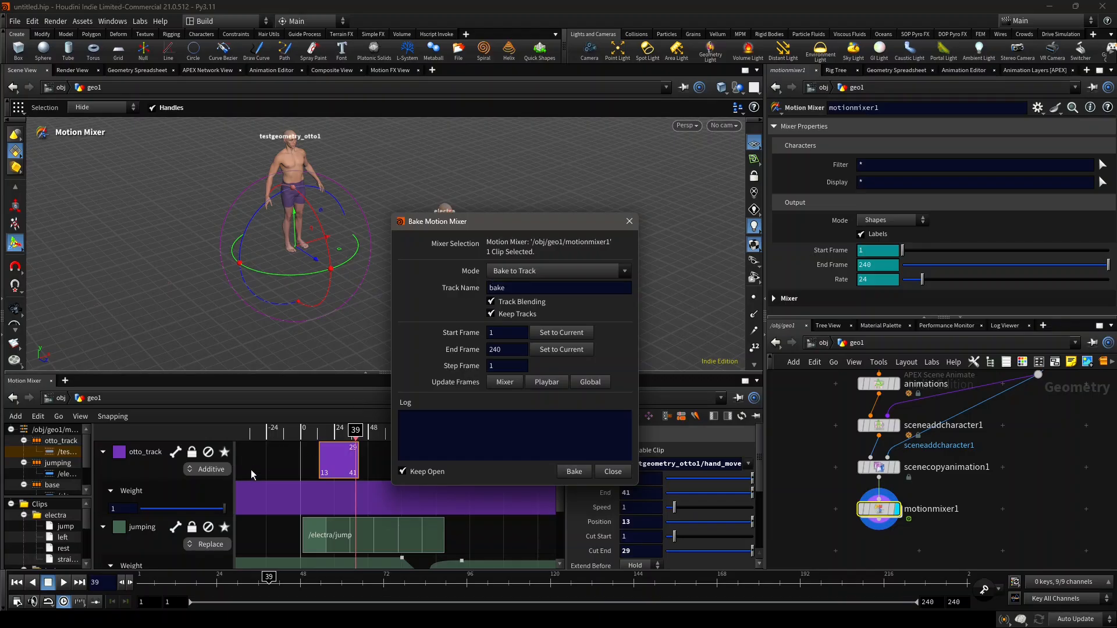
left_click(529, 276)
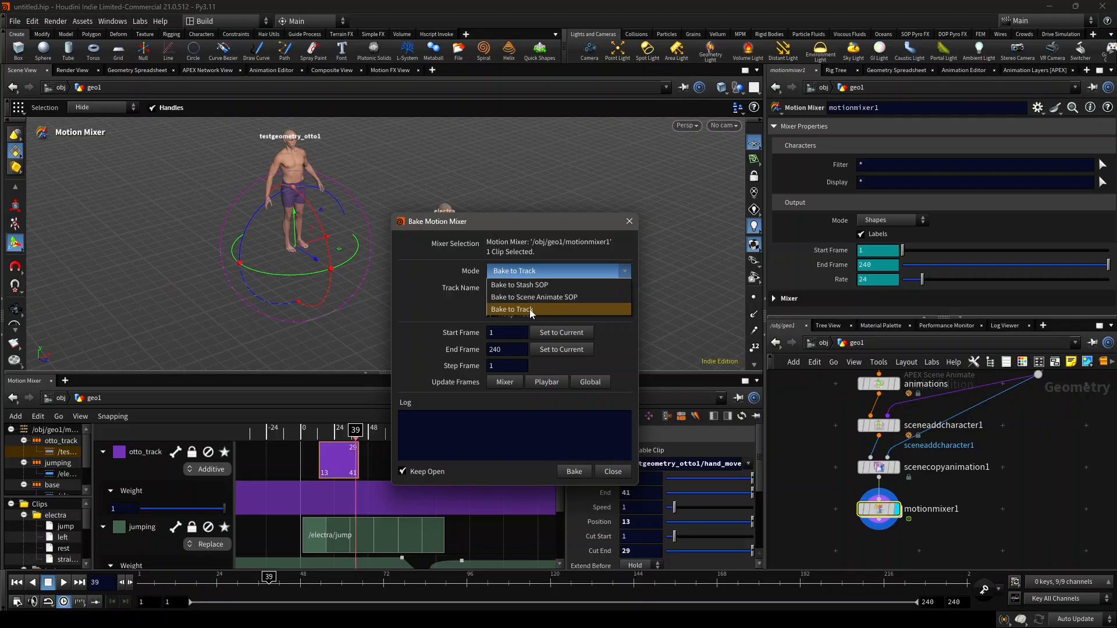
left_click(531, 310)
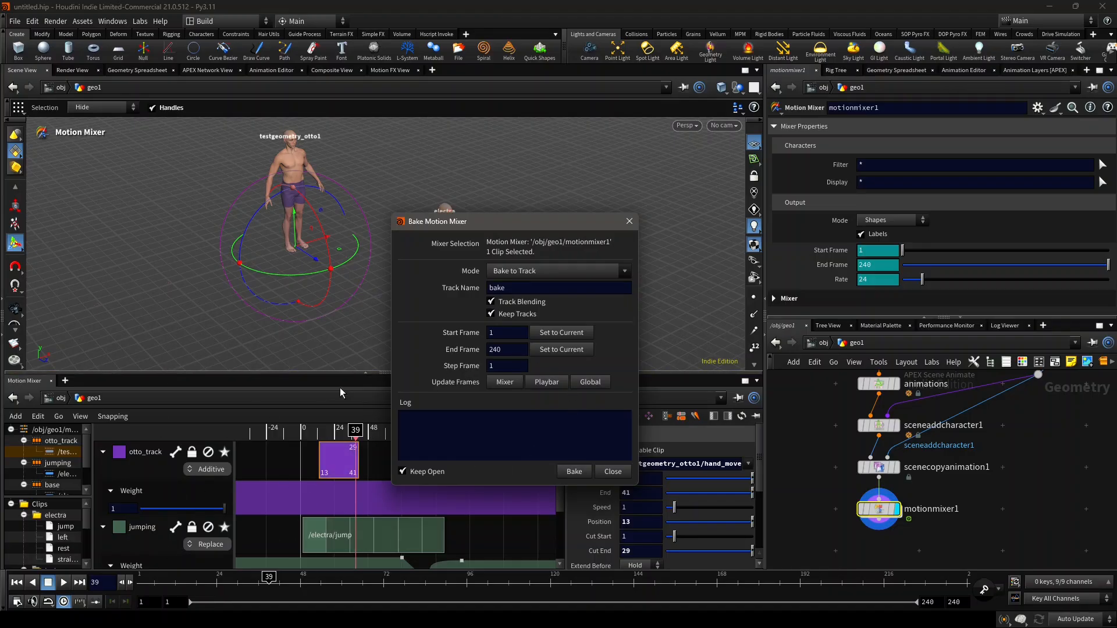
- Bake the selected clip to a Stash SOP at ../mixer_bake_stash for frames 1 to 240, and read the bake log
left_click(556, 273)
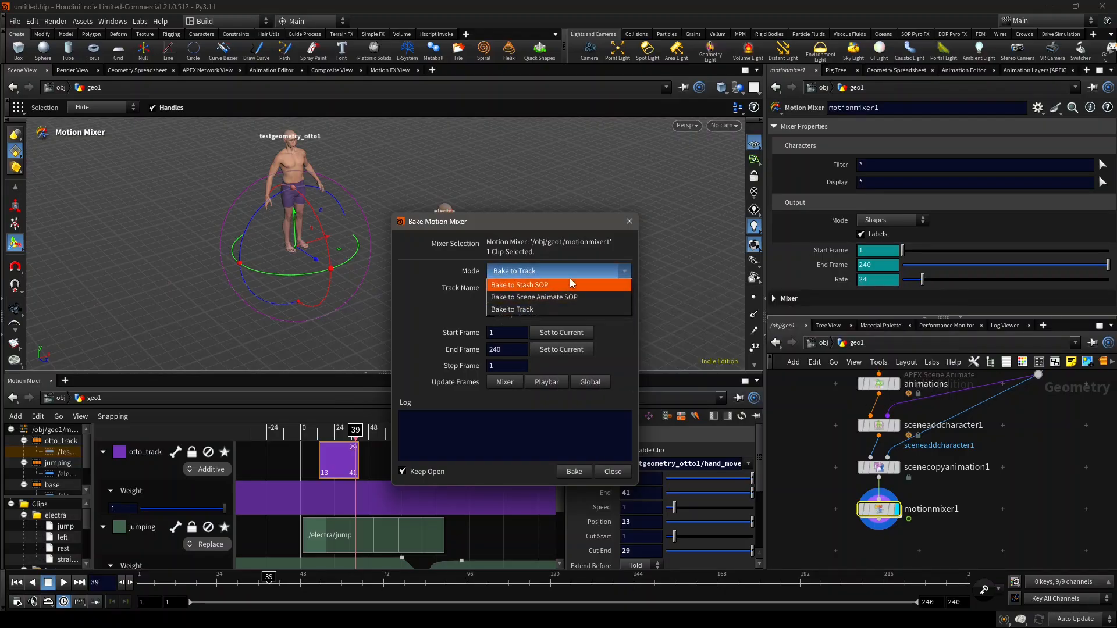
left_click(552, 284)
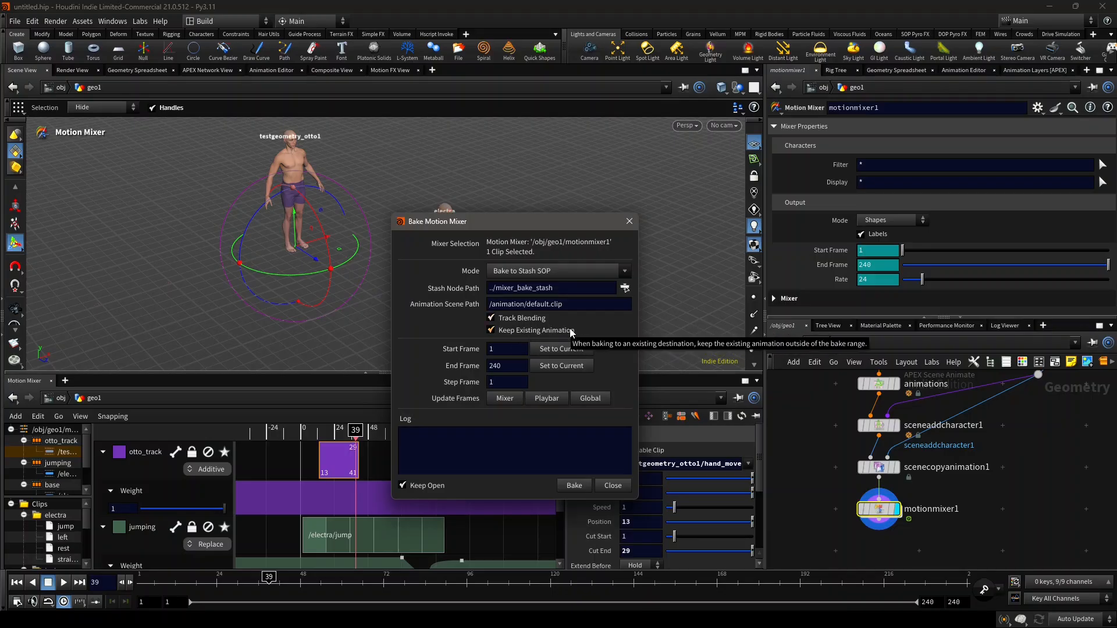
middle_click_drag(882, 395, 884, 416)
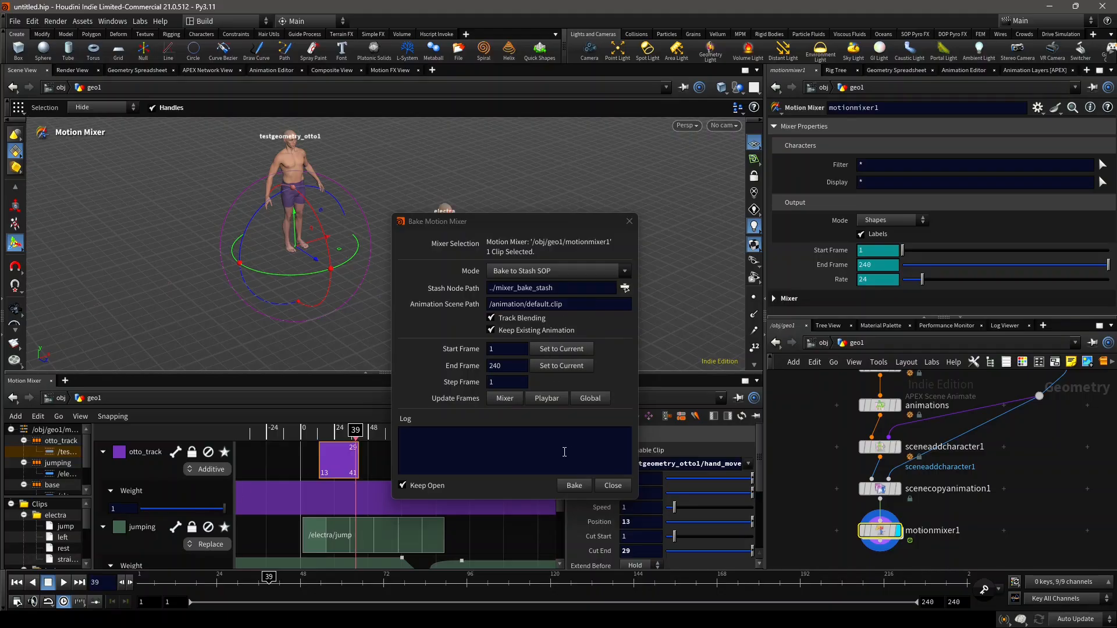
left_click(573, 485)
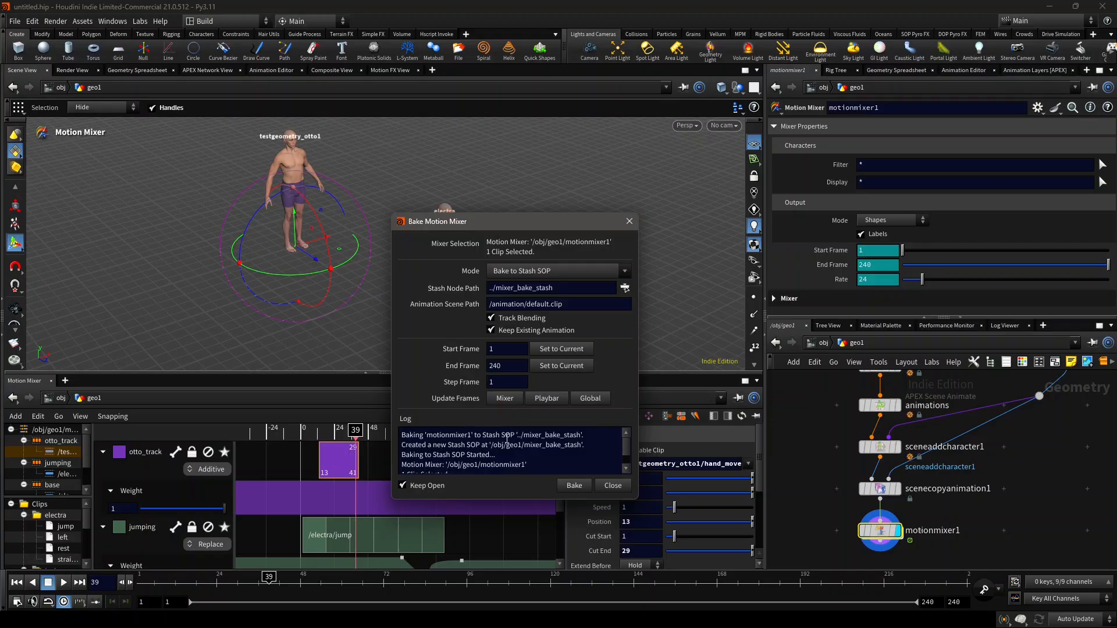
scroll(585, 434, "down", 1)
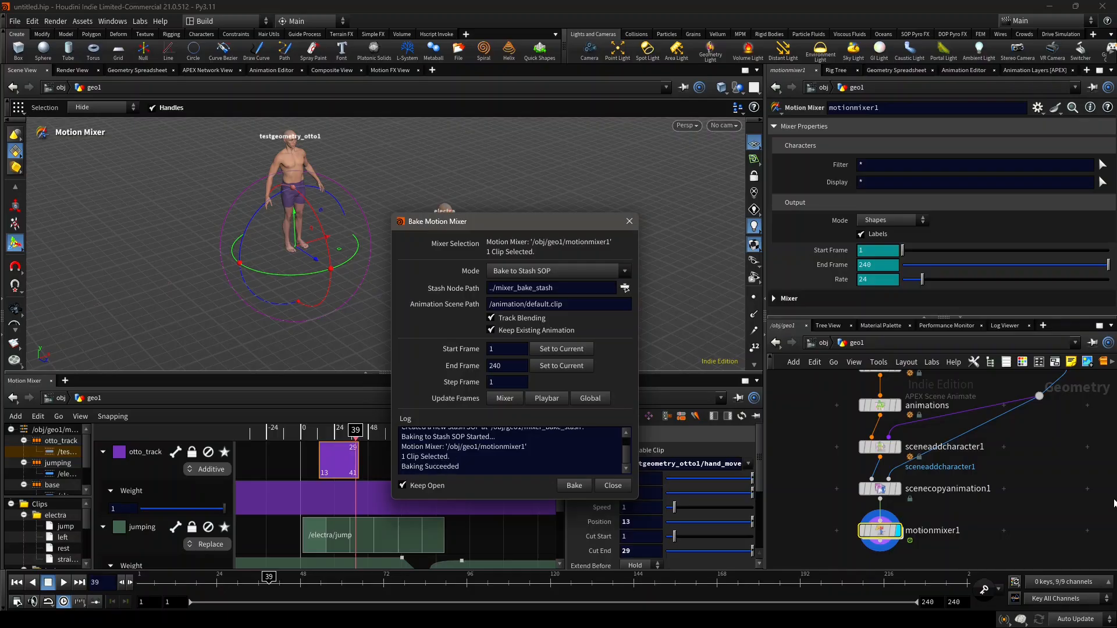
- Move the mixer_bake_stash node below animate_2 in the network and make it the displayed node
scroll(917, 481, "down", 5)
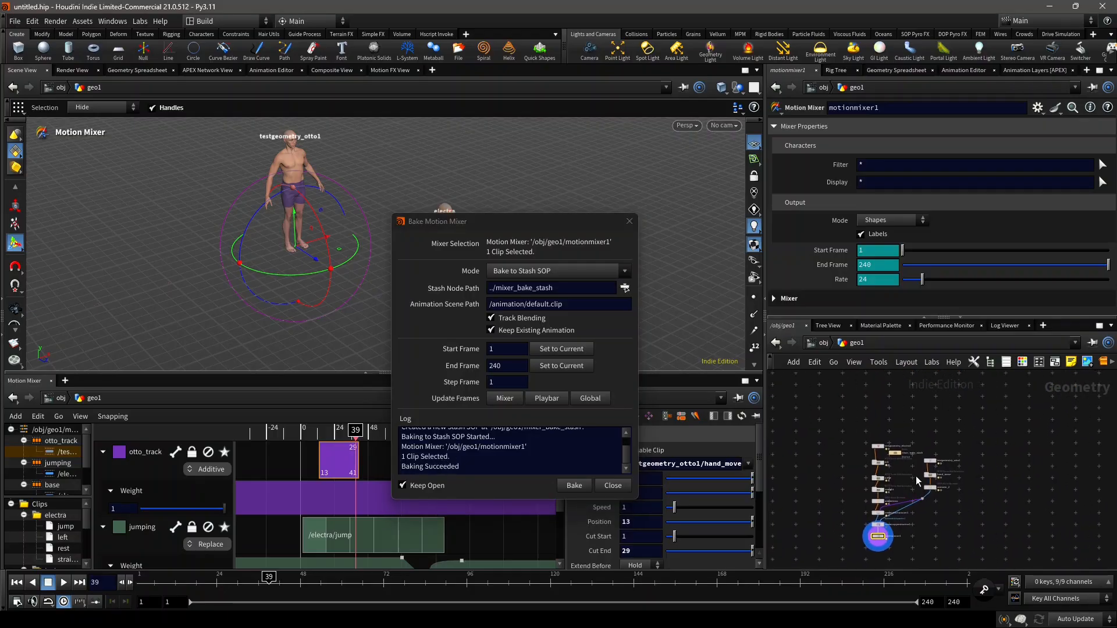
scroll(904, 463, "up", 4)
left_click_drag(891, 452, 992, 547)
scroll(1000, 483, "up", 5)
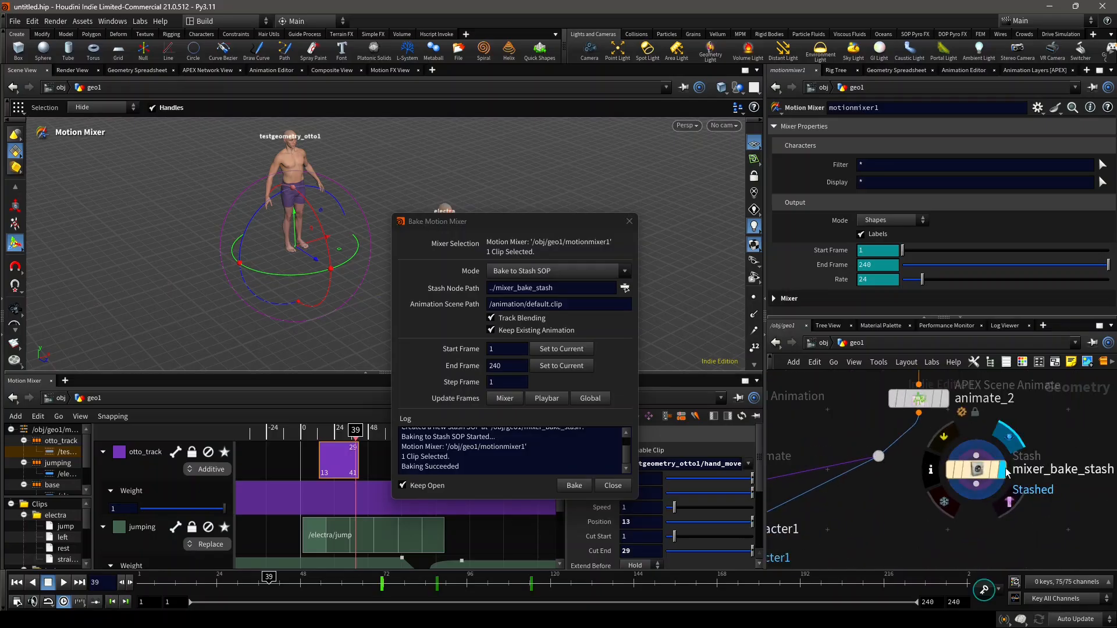
- Select the mixer_bake_stash node, close the Bake Motion Mixer dialog and scrub the timeline to preview the stashed animation
left_click(1007, 473)
left_click(628, 221)
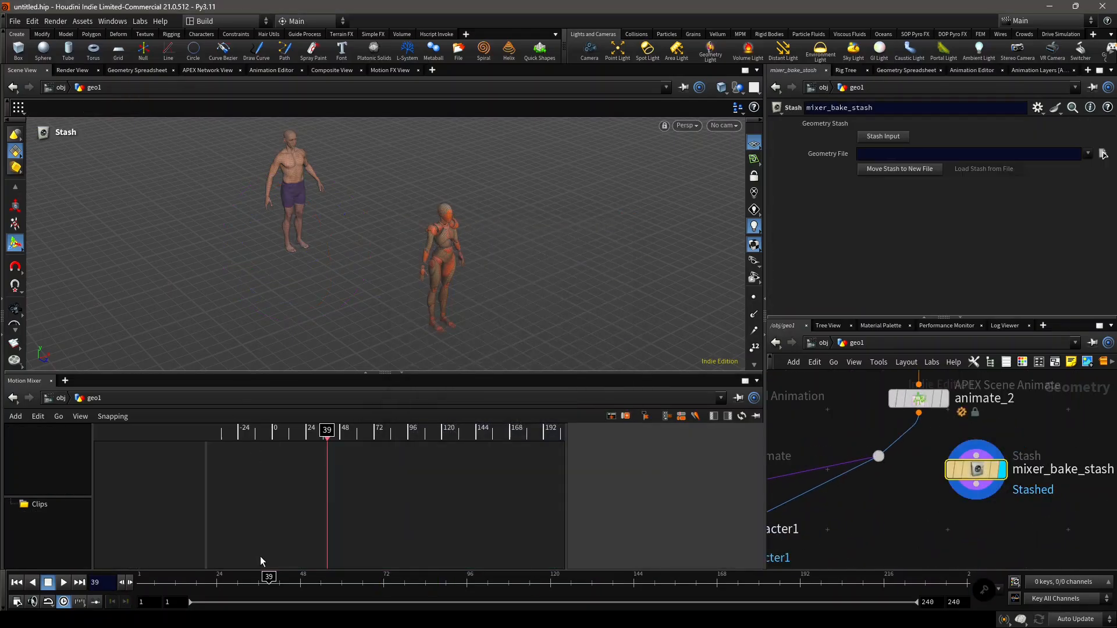
left_click_drag(260, 556, 228, 554)
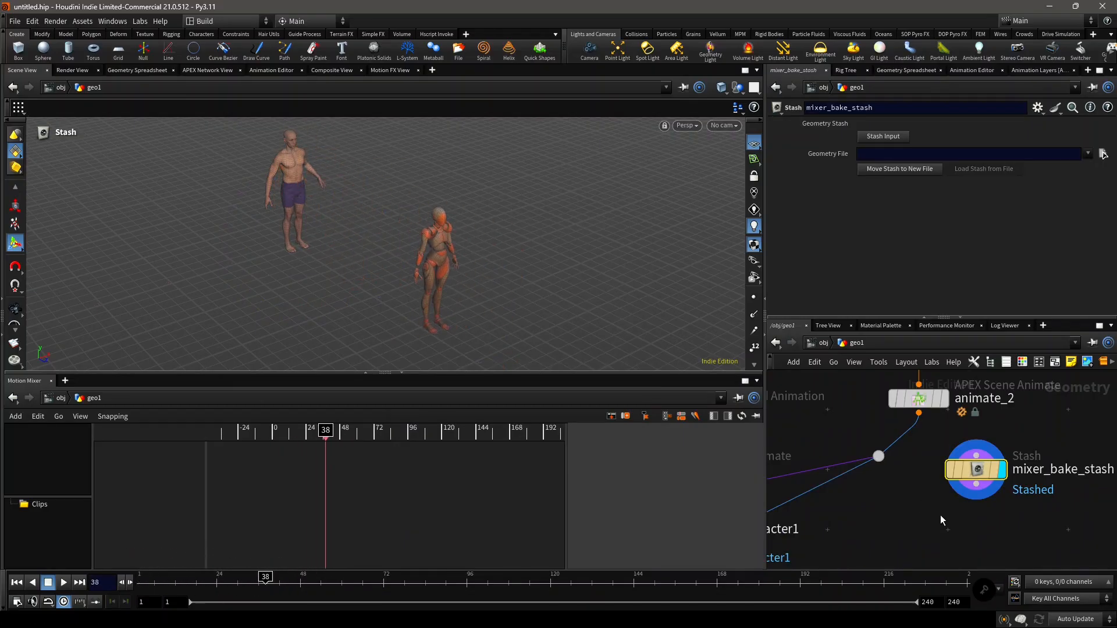
- Add an APEX Scene Animate node below mixer_bake_stash, connected to it and displayed, and scrub the timeline to preview the baked animation
key("Tab")
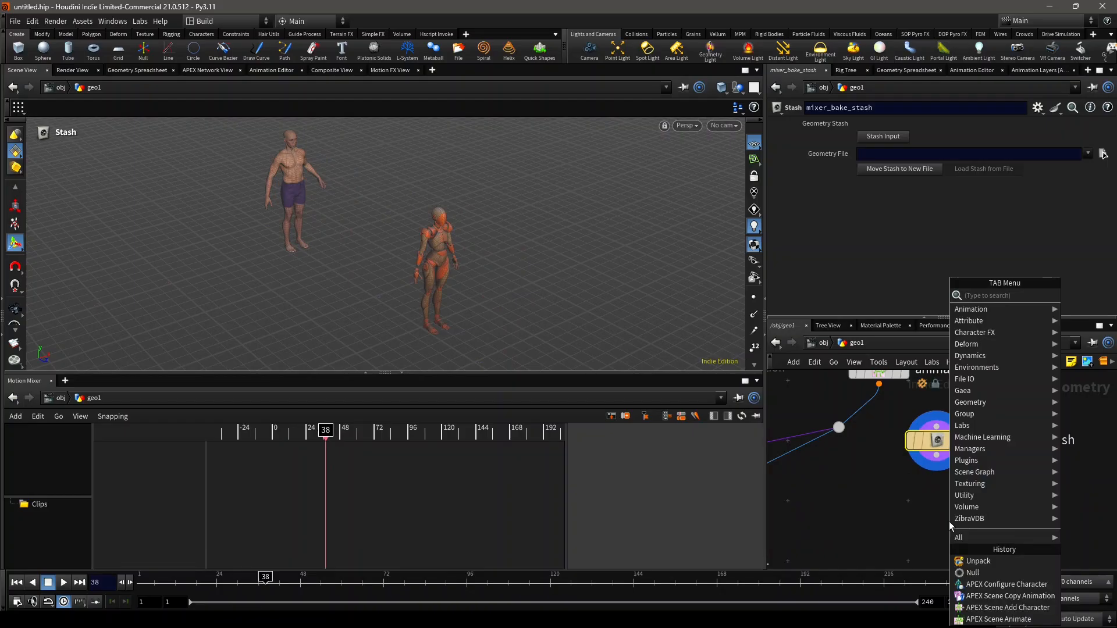
type("scene")
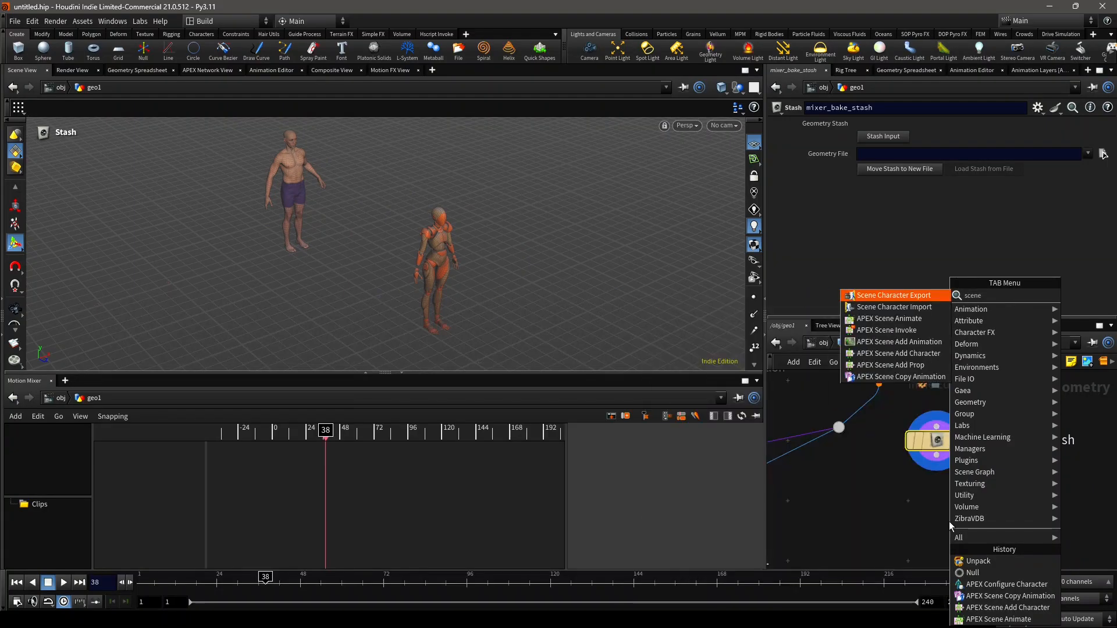
type(" ani")
key("Return")
left_click(949, 522)
scroll(948, 514, "up", 3)
left_click_drag(951, 506, 933, 430)
left_click_drag(950, 526, 933, 496)
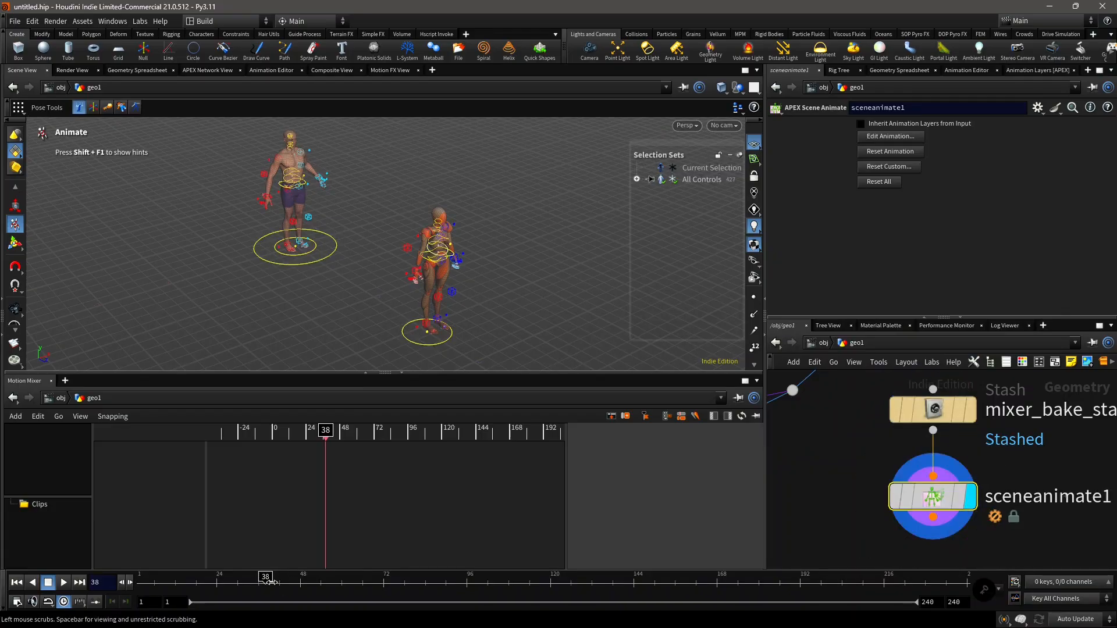
left_click_drag(272, 582, 394, 588)
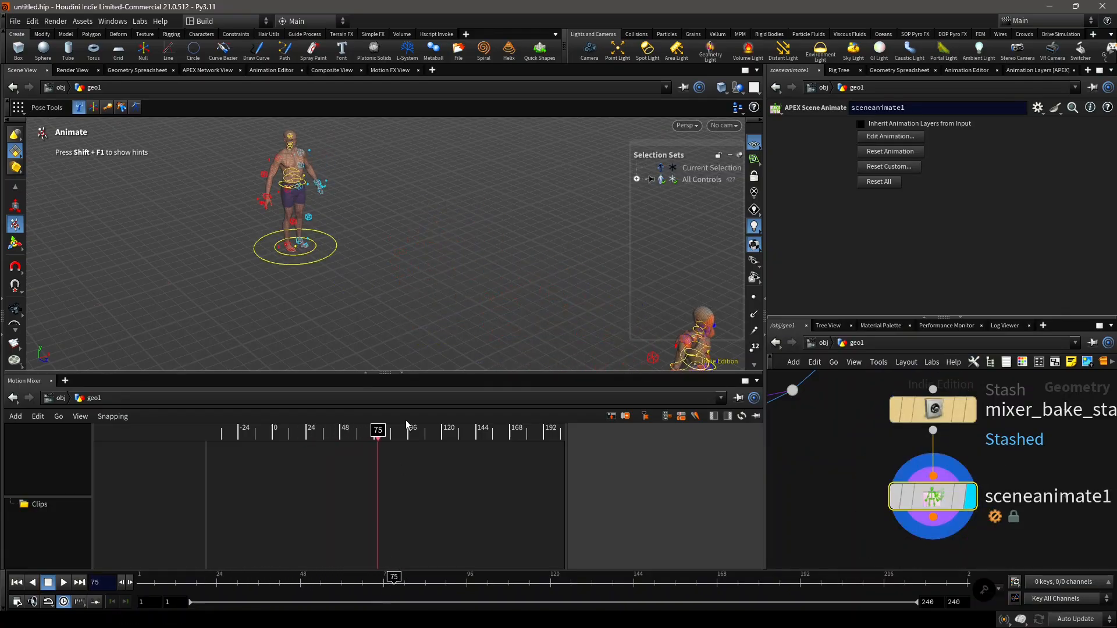
- Return to frame 1 and delete the mixer_bake_stash and sceneanimate1 nodes
key("ctrl+Up")
scroll(951, 480, "down", 2)
left_click_drag(988, 525, 935, 417)
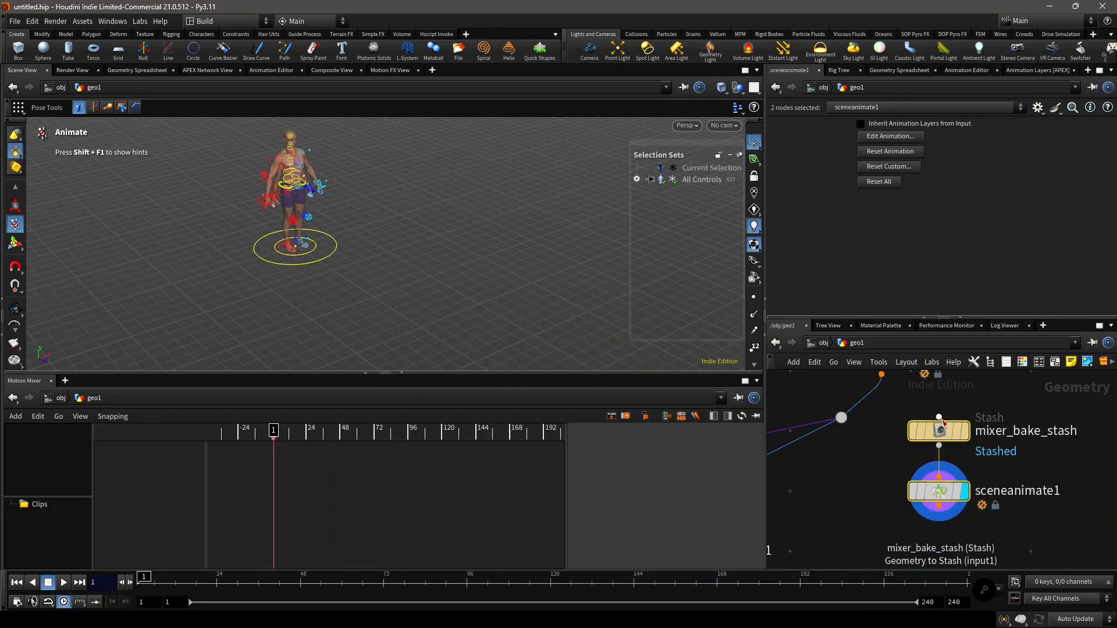
key("Delete")
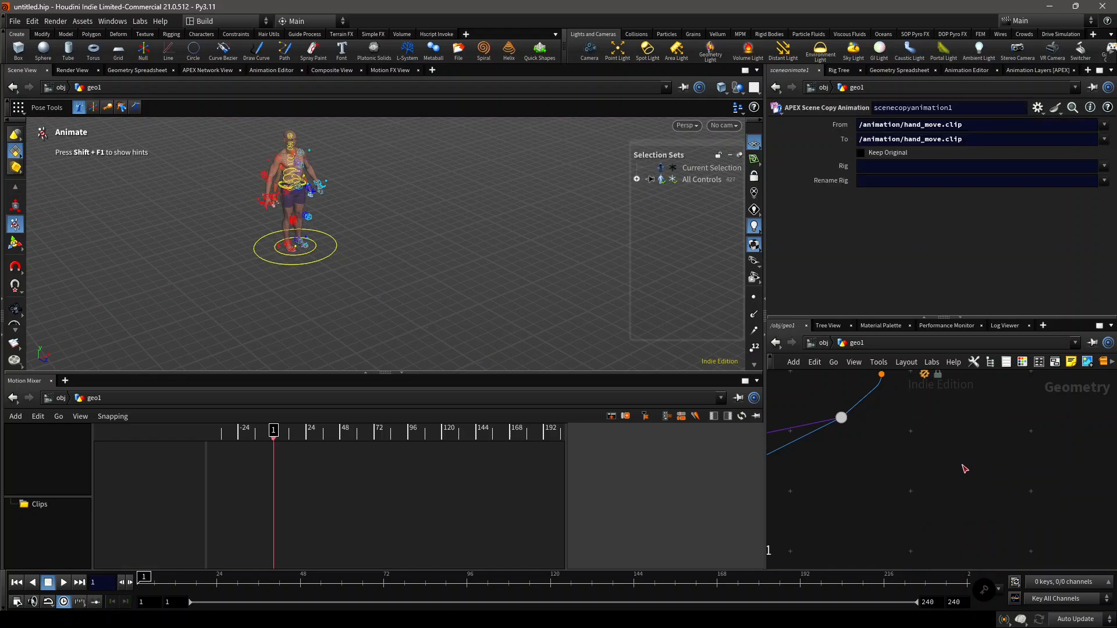
- Display motionmixer1 again and bake all its tracks to a Scene Animate SOP at ../mixer_bake_animate for frames 1 to 240
scroll(955, 474, "down", 2)
middle_click_drag(877, 531, 1002, 466)
scroll(860, 500, "up", 1)
left_click(866, 506)
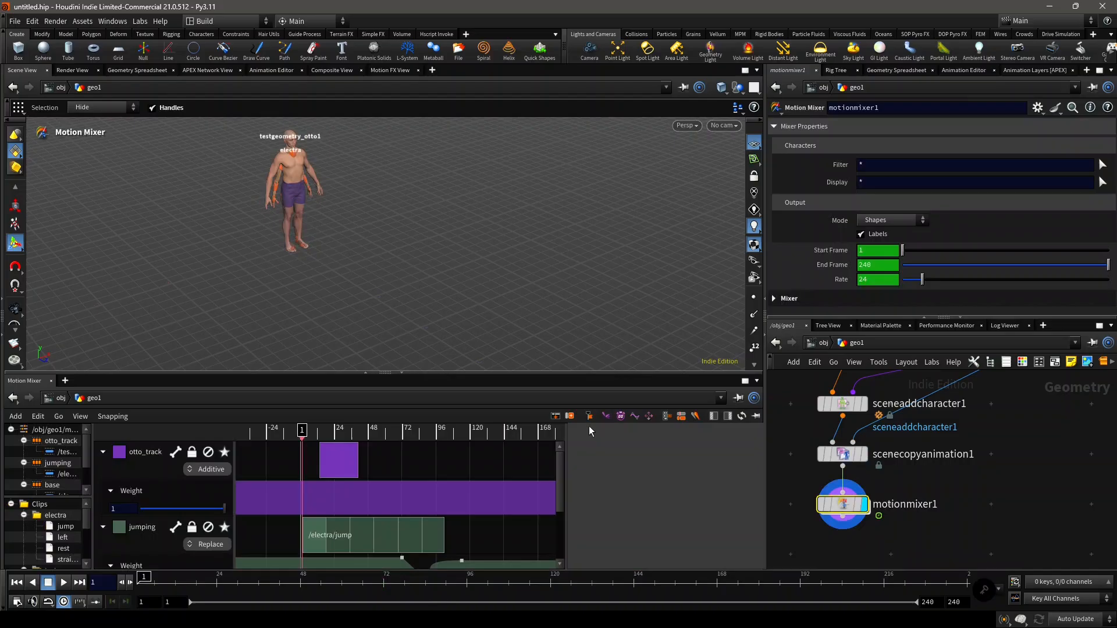
left_click(667, 417)
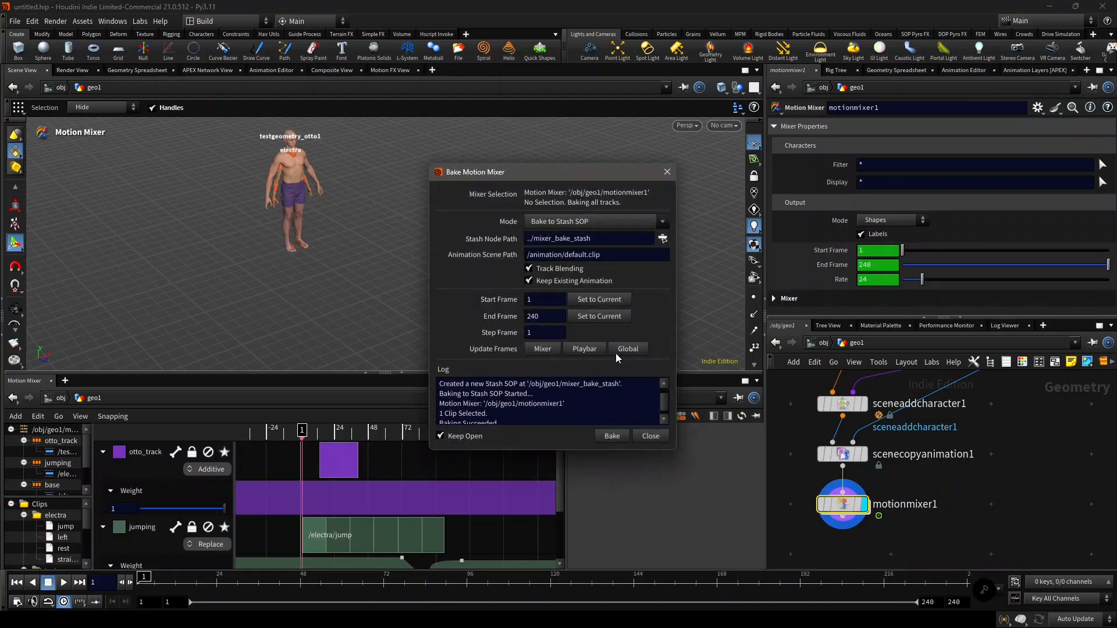
left_click(587, 224)
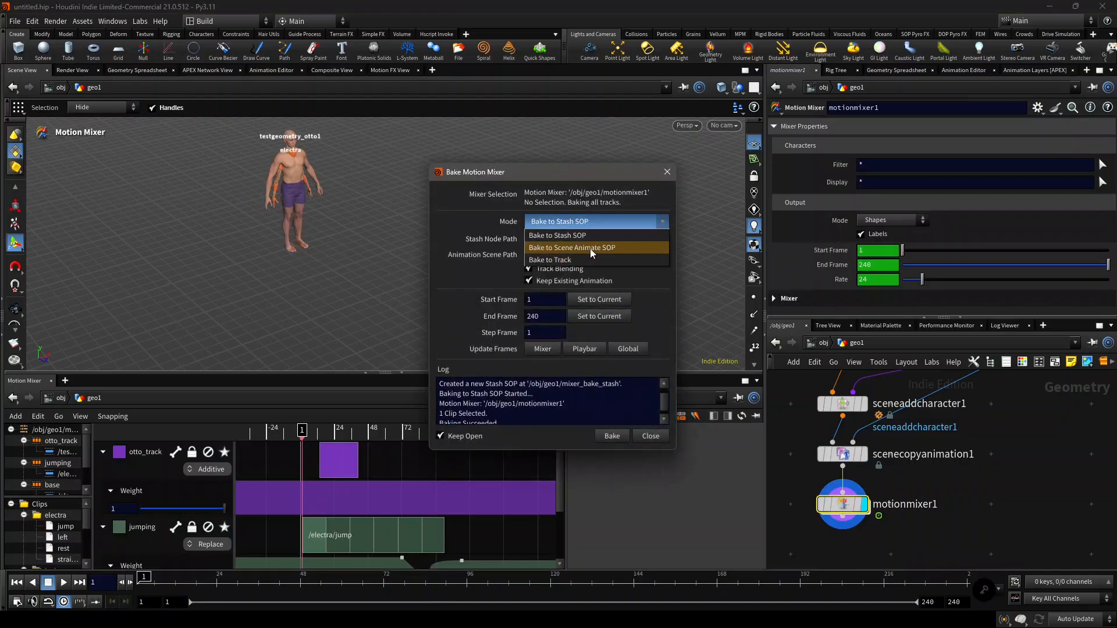
left_click(591, 248)
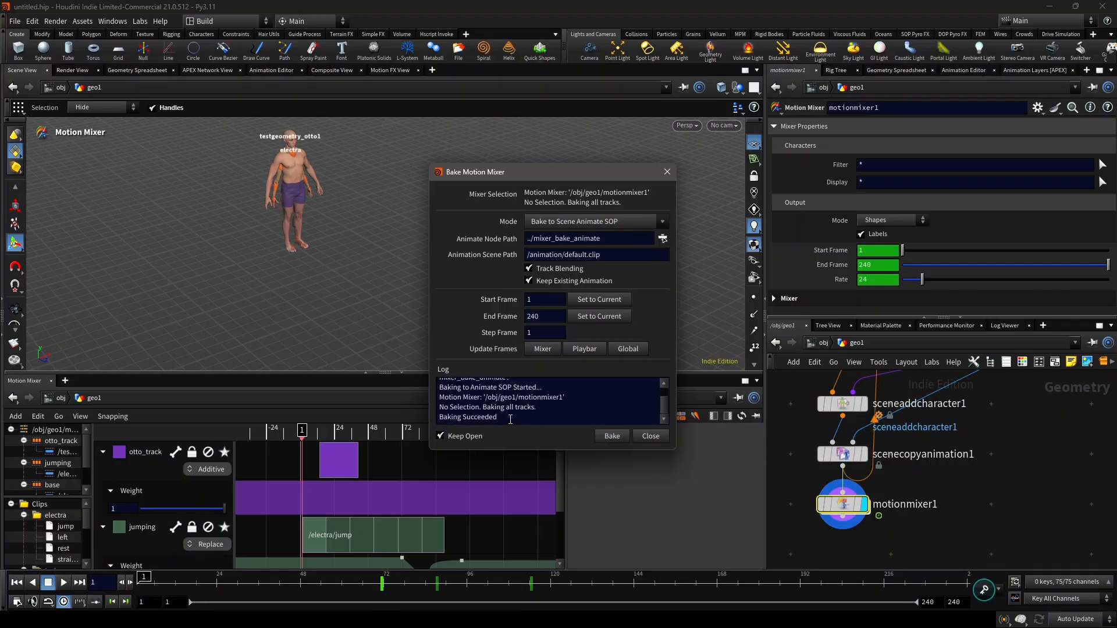
left_click(650, 436)
- Move the mixer_bake_animate node from the top of the network down beside scenecopyanimation1
scroll(826, 475, "down", 5)
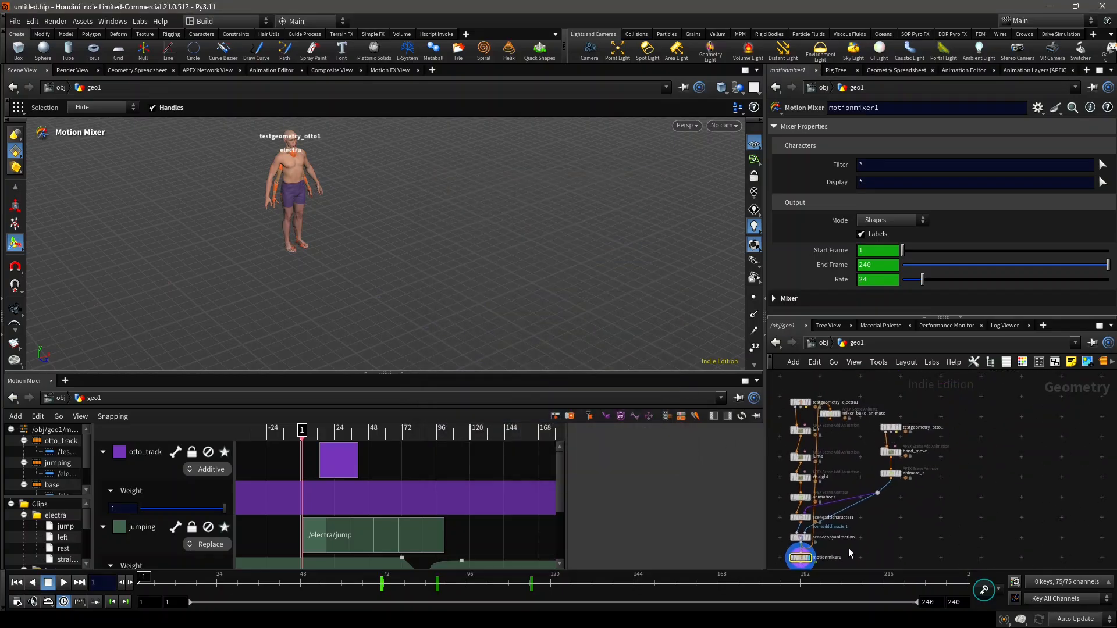
scroll(828, 448, "up", 3)
left_click_drag(848, 439, 1008, 548)
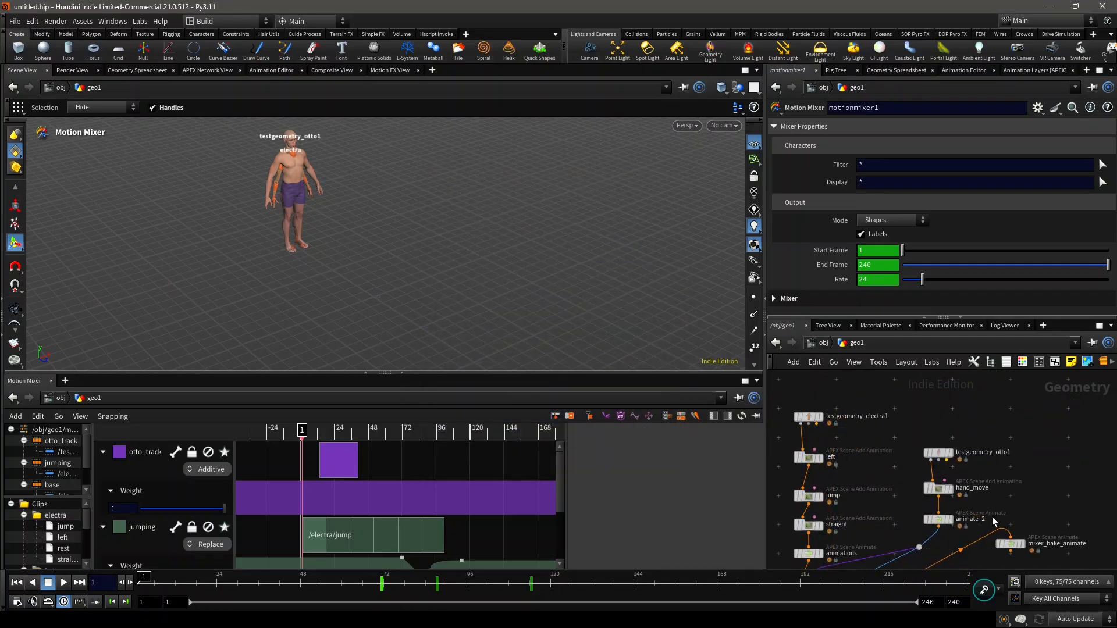
middle_click_drag(1001, 529, 962, 440)
scroll(931, 499, "down", 1)
middle_click_drag(931, 500, 952, 484)
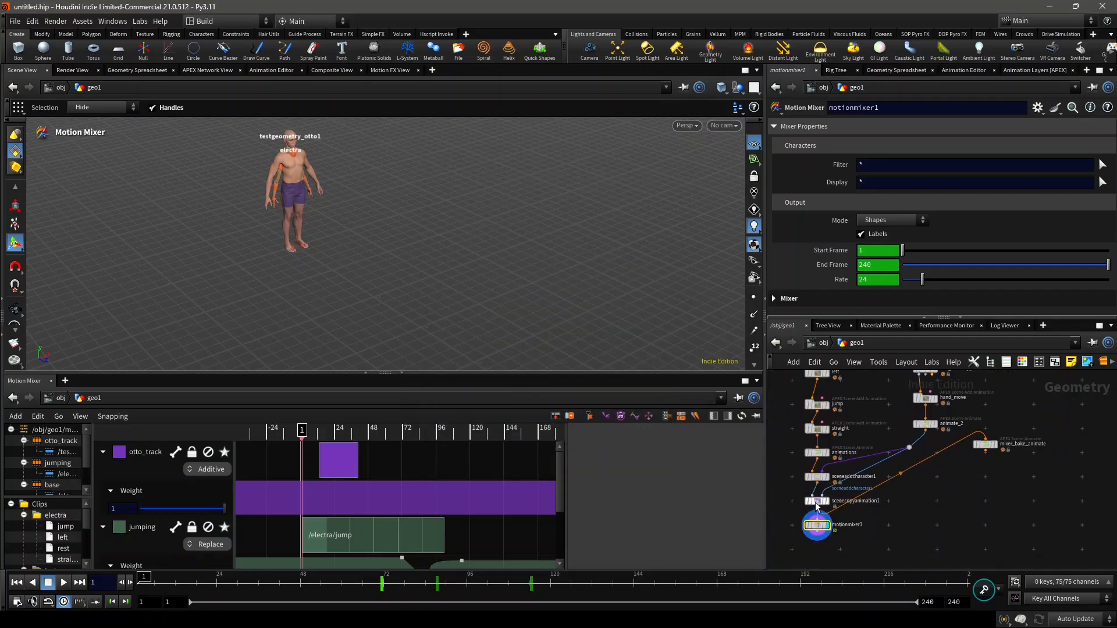
scroll(857, 510, "up", 2)
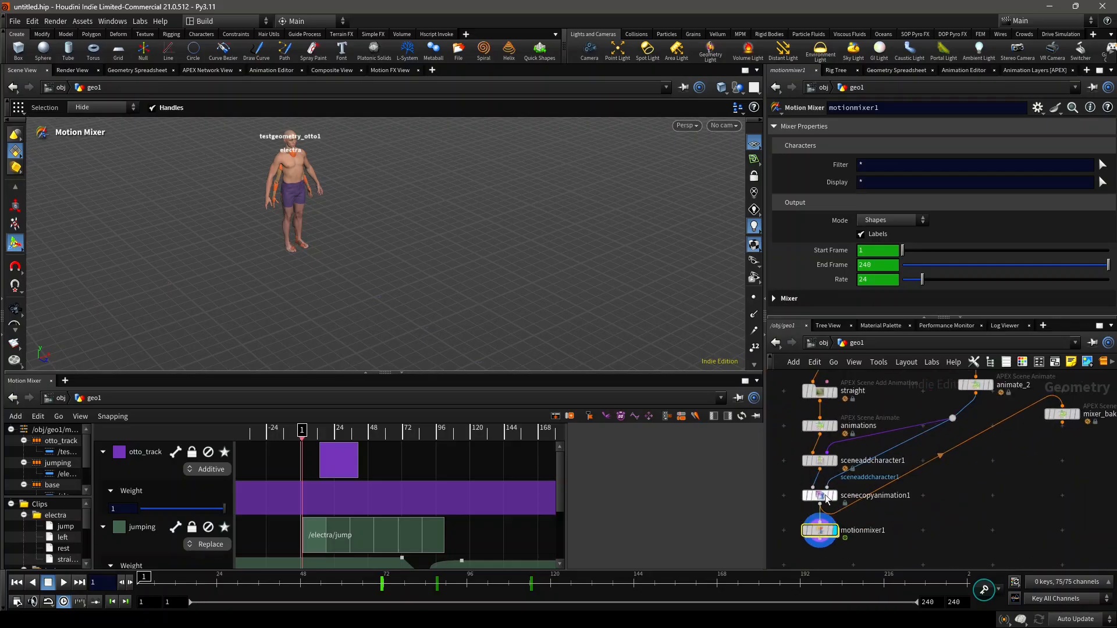
mouse_move(815, 505)
left_click_drag(1079, 420, 1012, 506)
- Display the mixer_bake_animate node and scrub the timeline to preview its baked animation
scroll(1012, 506, "up", 3)
mouse_move(1015, 508)
left_click(992, 508)
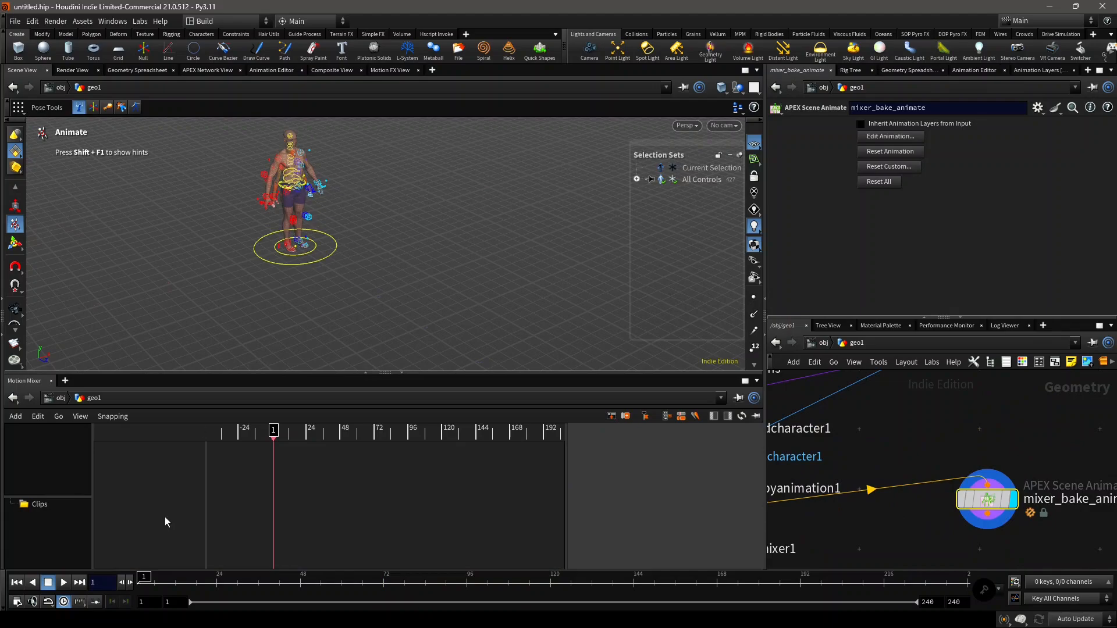
mouse_move(163, 581)
left_mouse_down()
mouse_move(307, 581)
mouse_move(142, 581)
left_mouse_up()
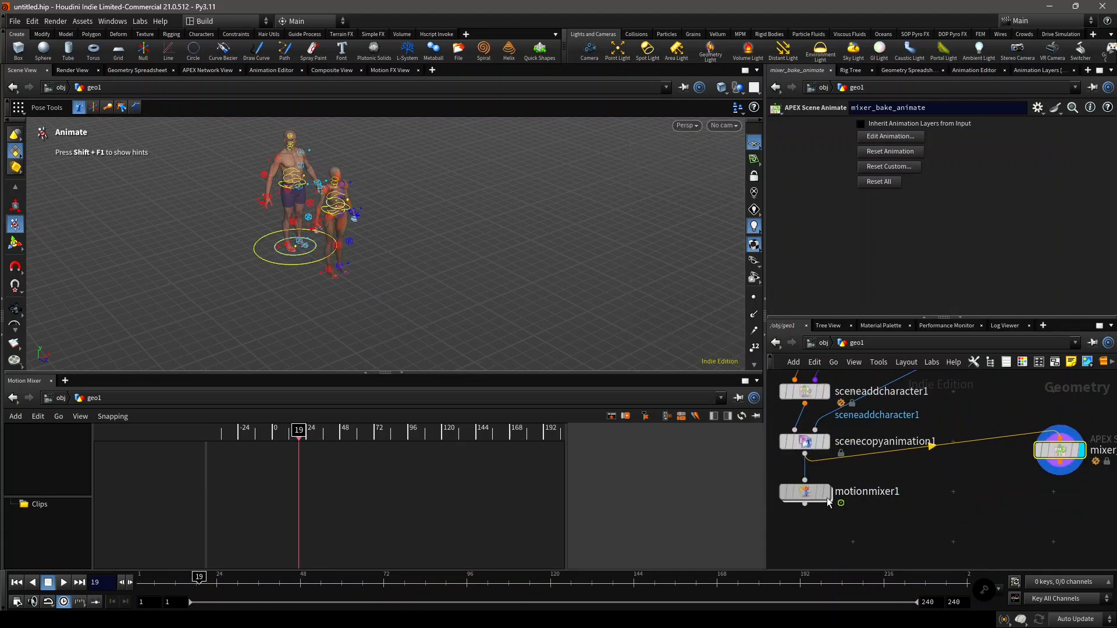
- Delete the mixer_bake_animate node, return display and selection to motionmixer1, and close the bake dialog after reviewing its modes
left_click(830, 495)
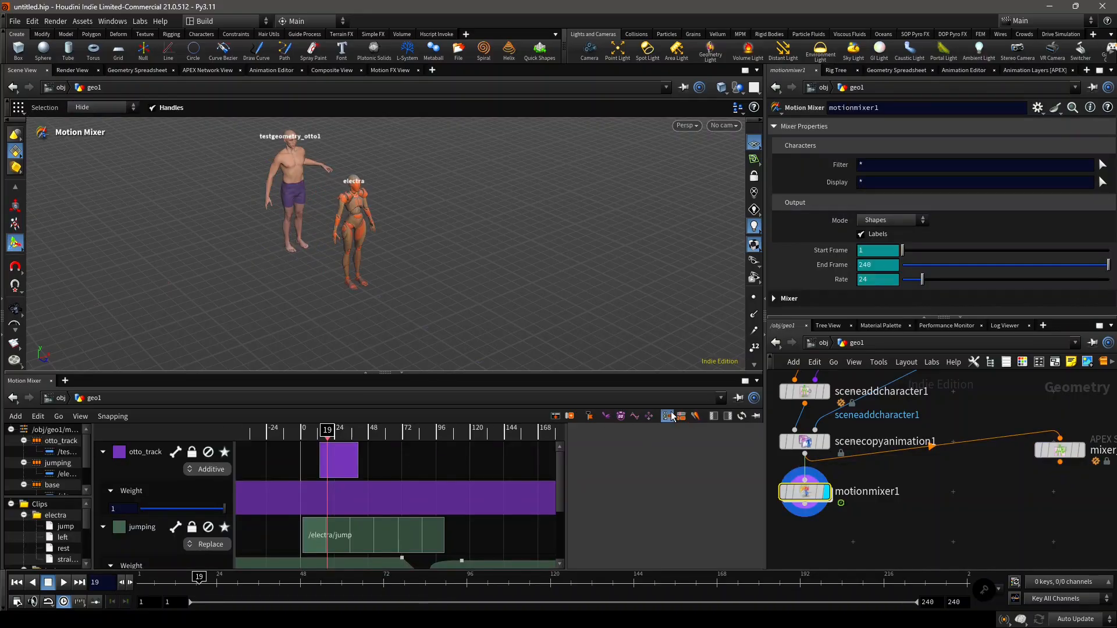
left_click(694, 416)
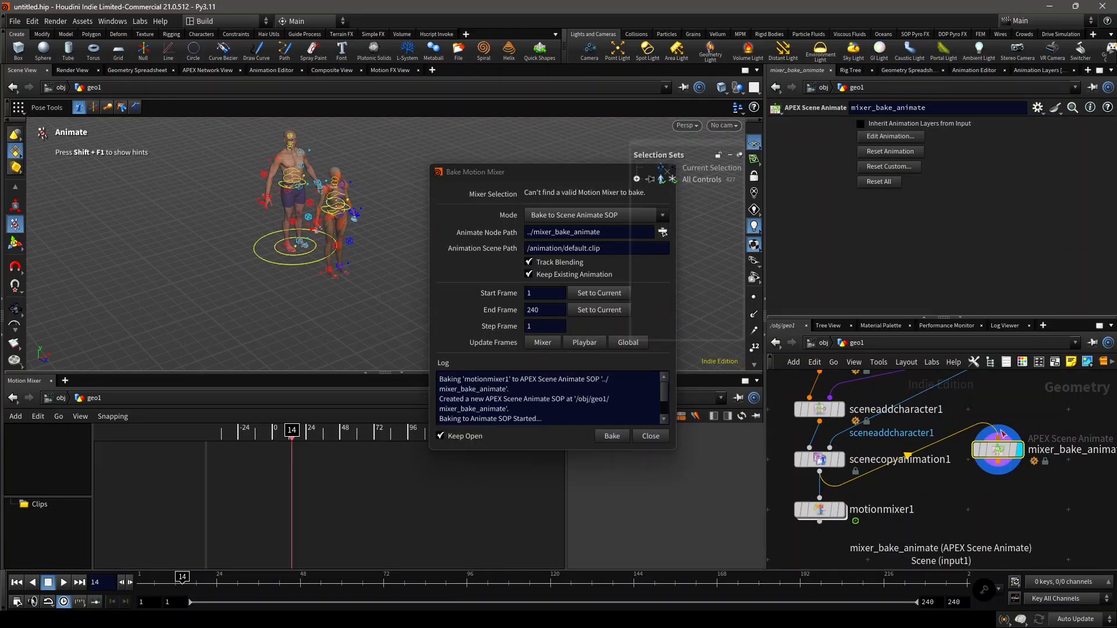
left_click(567, 214)
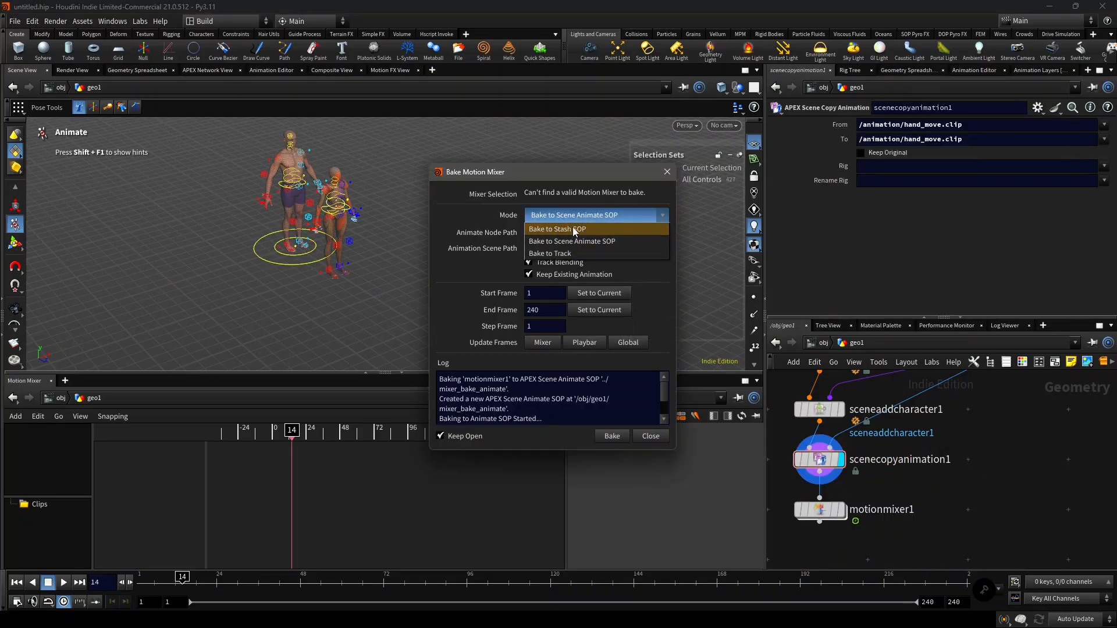
left_click(842, 510)
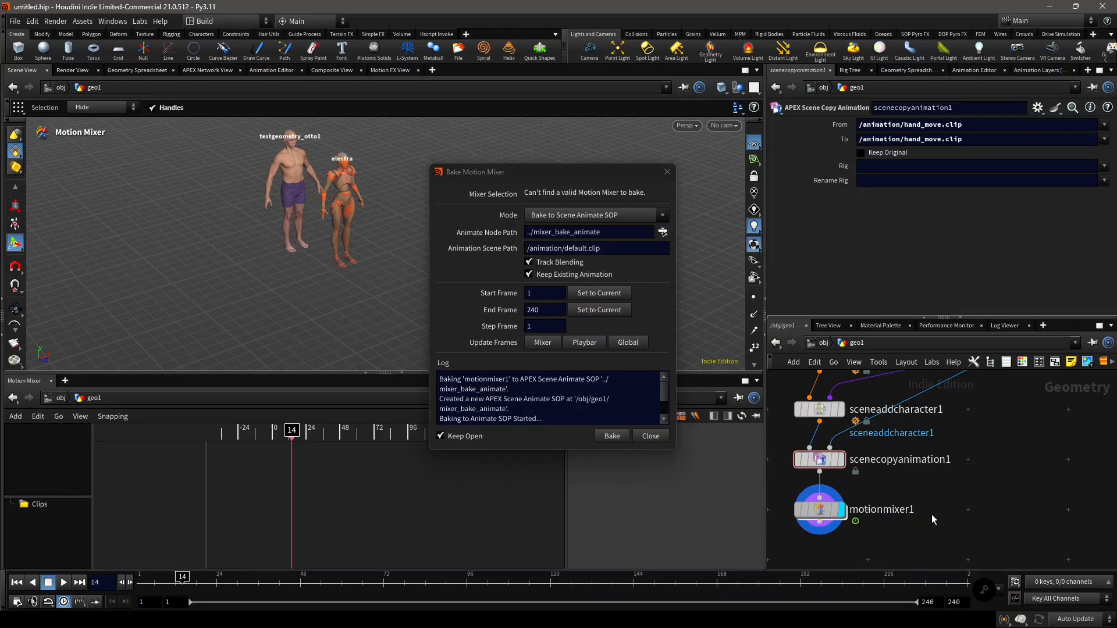
left_click(819, 509)
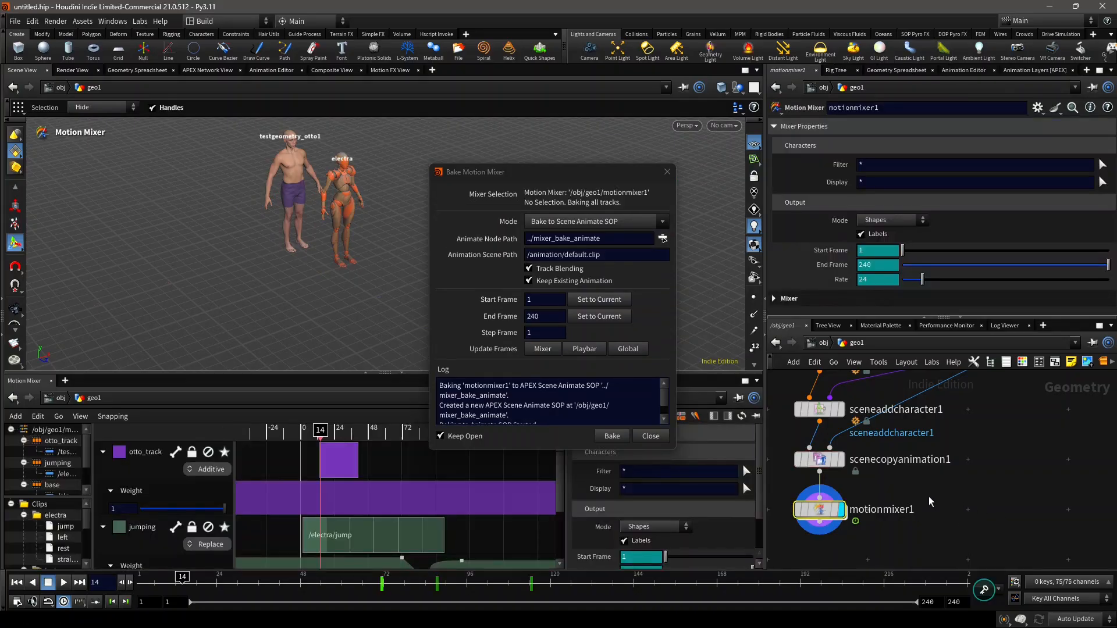
left_click(667, 171)
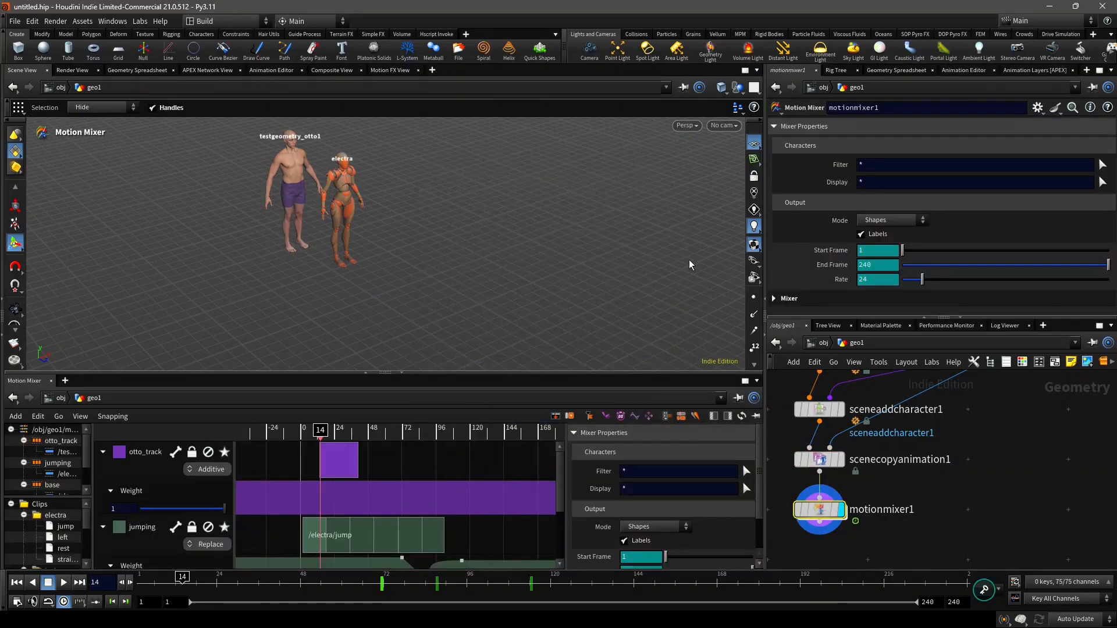
- Add a Motion Mixer Fetch node beside motionmixer1 in the network
scroll(912, 502, "down", 3)
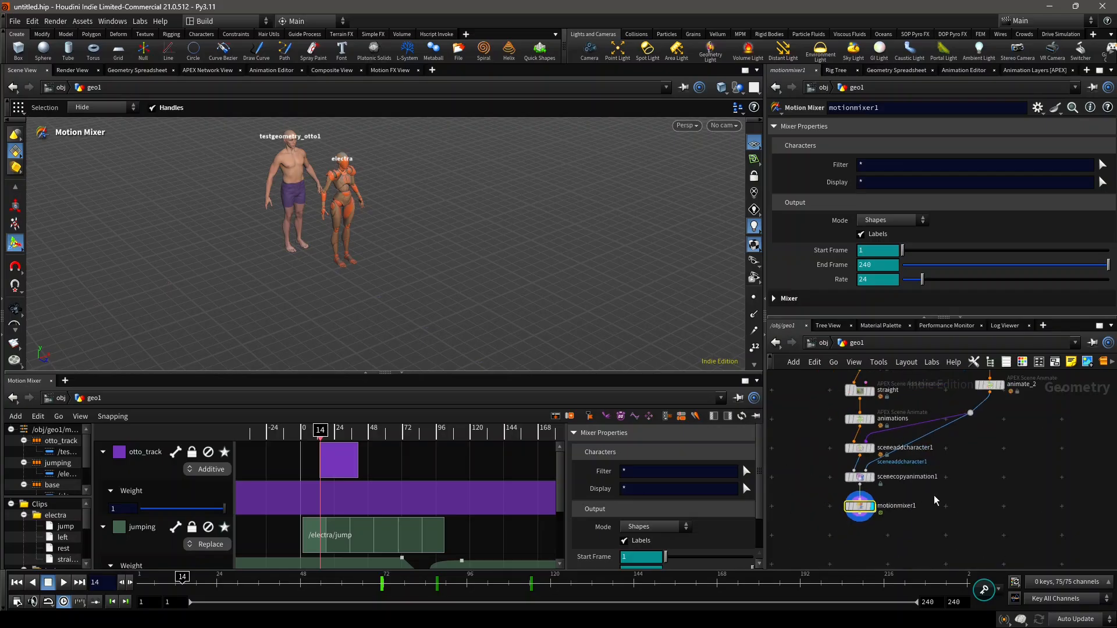
middle_click_drag(955, 521, 924, 506)
scroll(938, 498, "up", 2)
key("Tab")
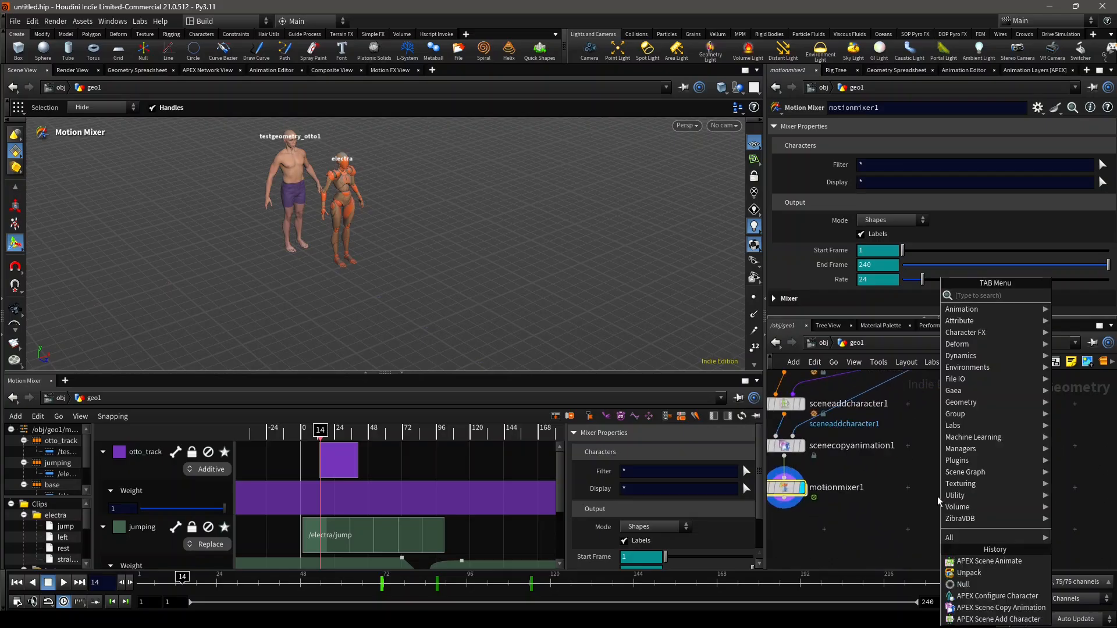
type("motion mixer")
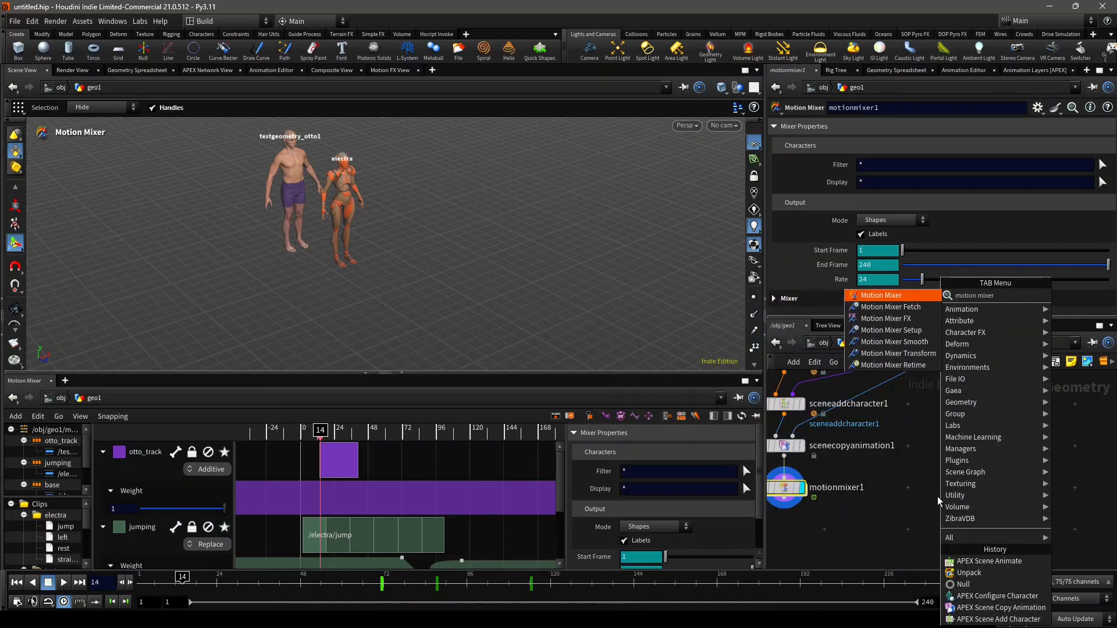
key("Down")
key("Return")
left_click(937, 496)
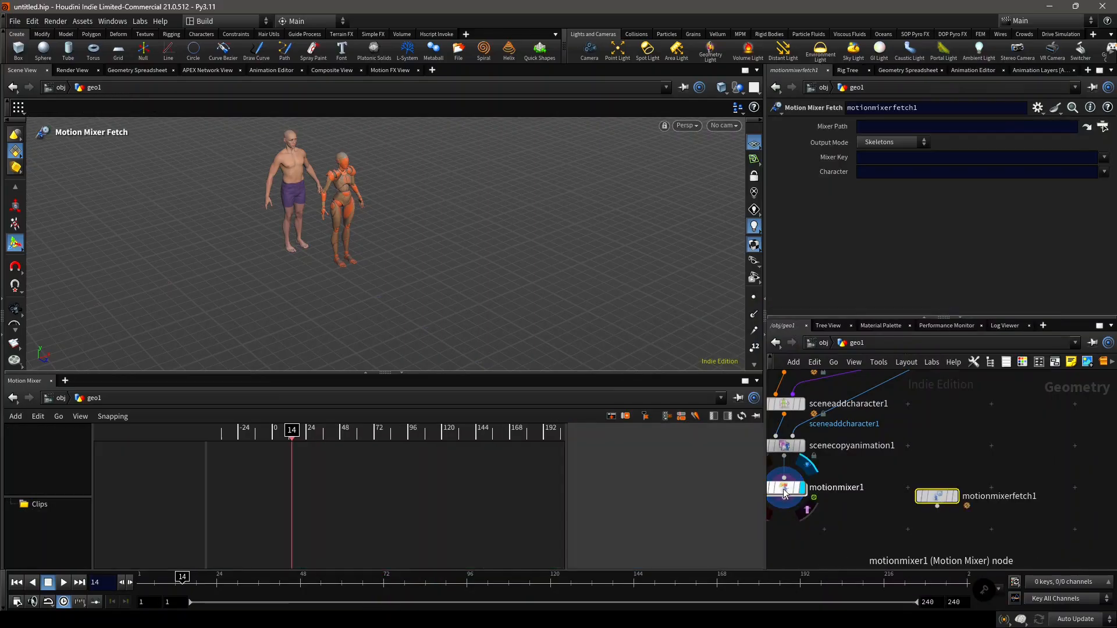
- Set the fetch node's Mixer Path to ../motionmixer1 and display the node to view both characters' skeletons
left_click_drag(784, 493, 894, 183)
left_click_drag(891, 128, 893, 127)
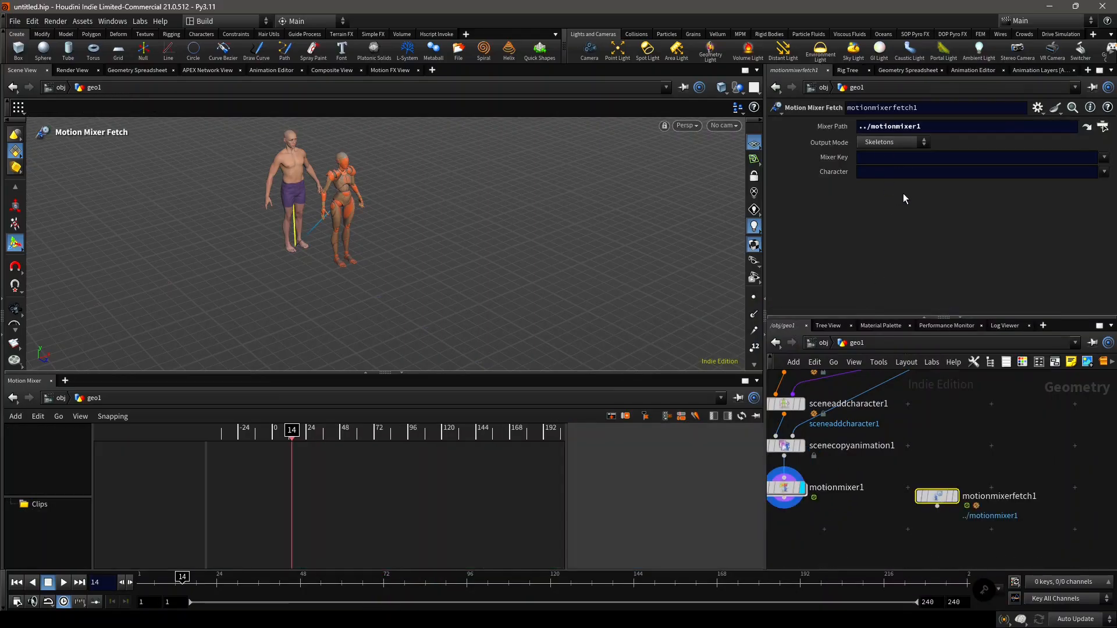
scroll(936, 498, "up", 2)
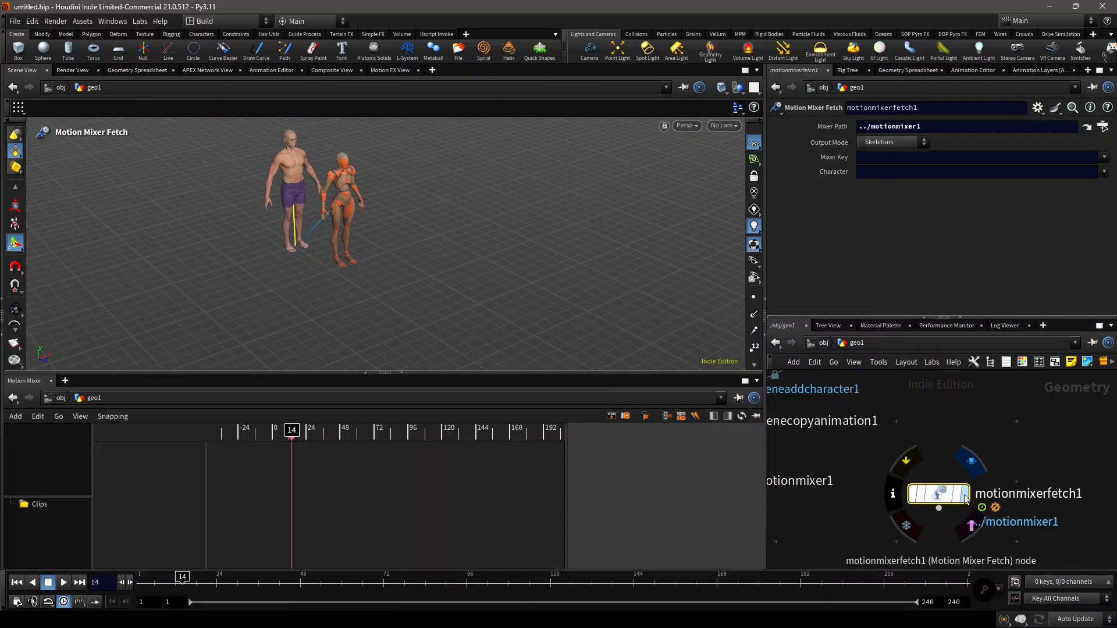
left_click(963, 499)
mouse_move(964, 499)
left_mouse_down()
mouse_move(963, 475)
mouse_move(979, 486)
left_mouse_up()
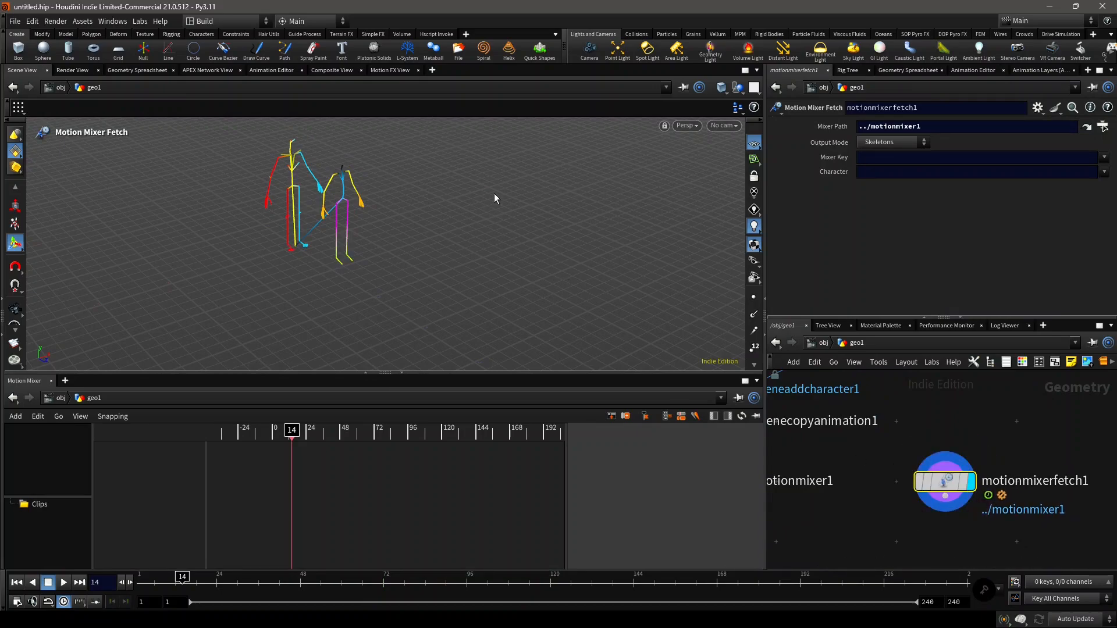
right_click_drag(319, 182, 344, 182, "alt")
left_click_drag(344, 182, 408, 177, "alt")
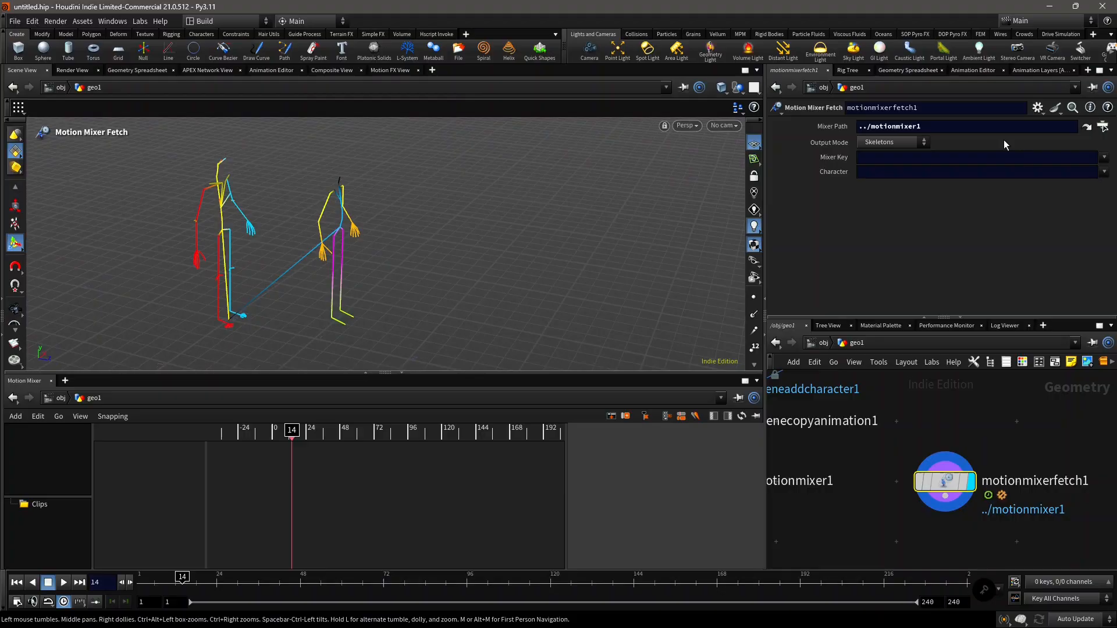
- Set the fetch node's Output Mode to Shapes and its Character to electra, and look through the available Mixer Key entries
left_click(878, 141)
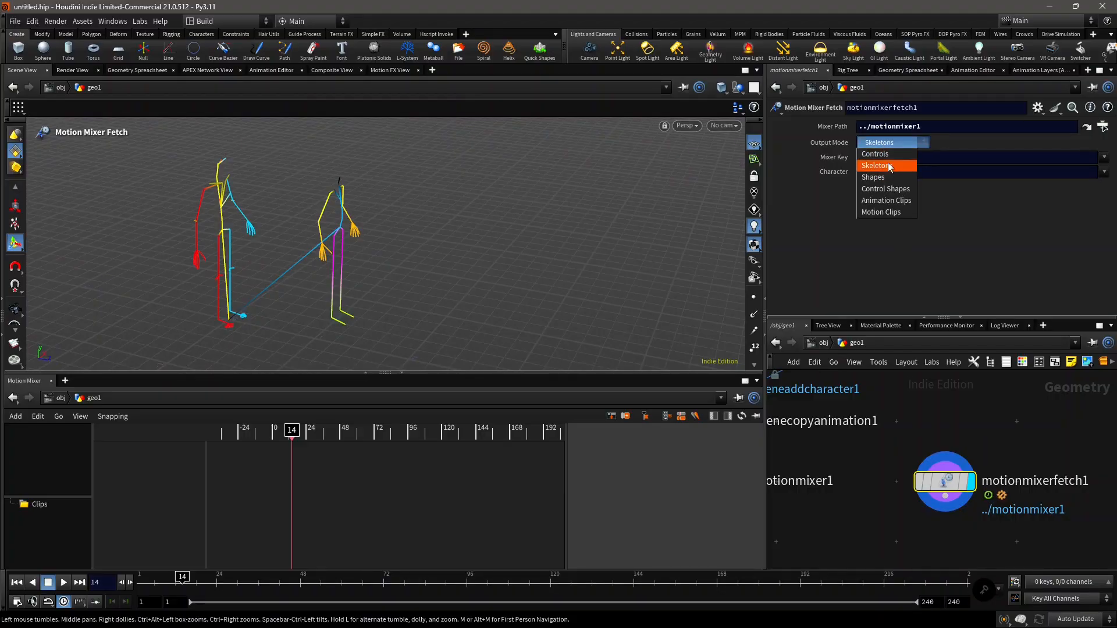
left_click(891, 177)
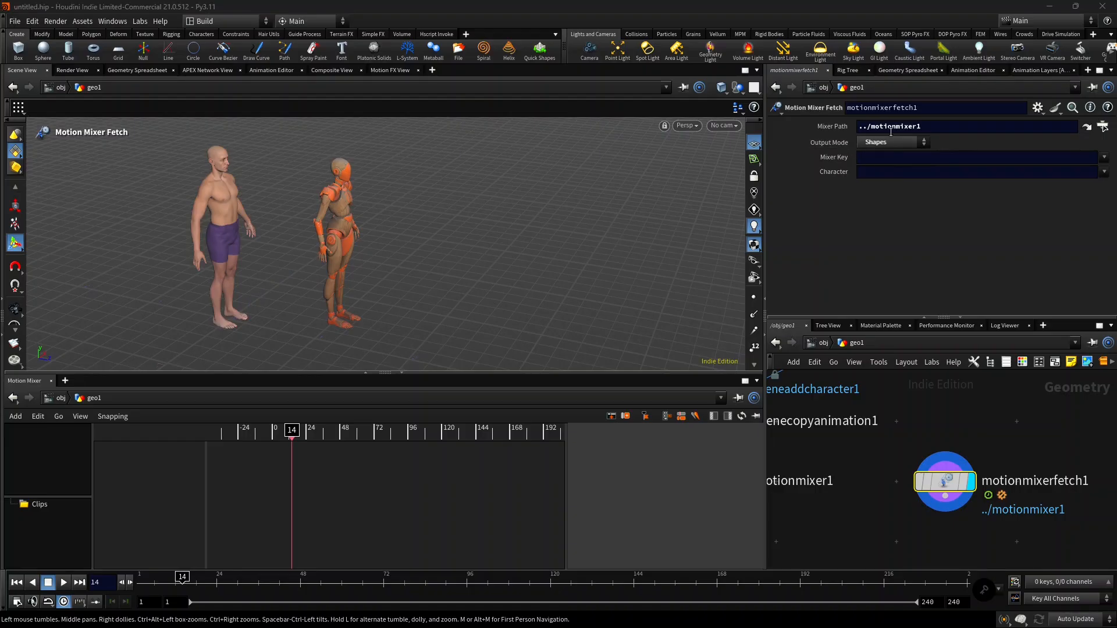
left_click(1103, 171)
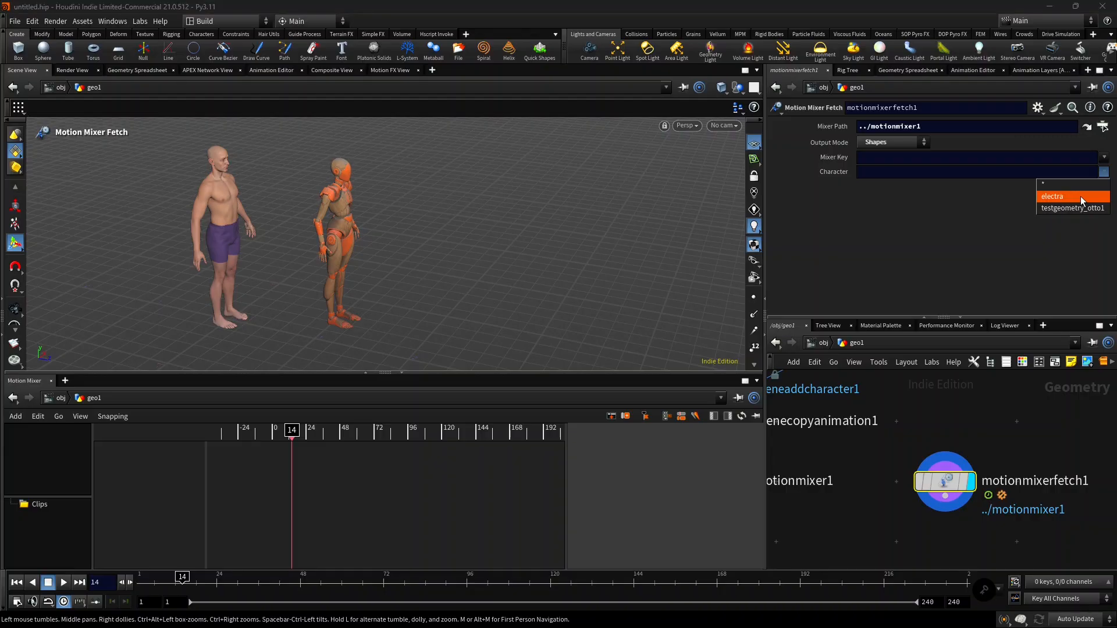
left_click(1071, 196)
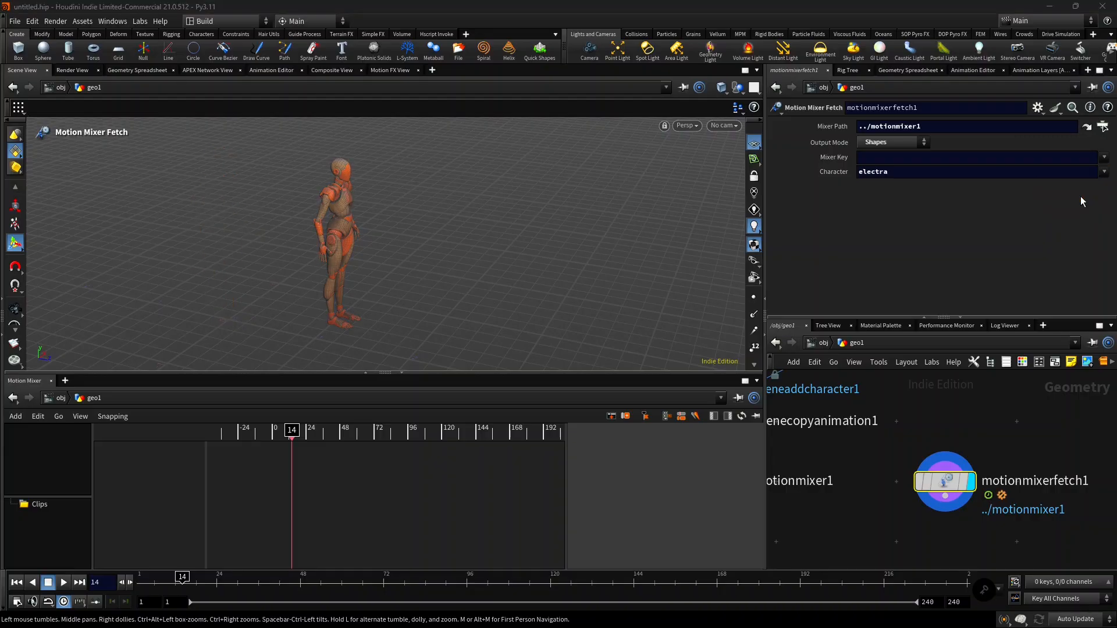
left_click(1103, 158)
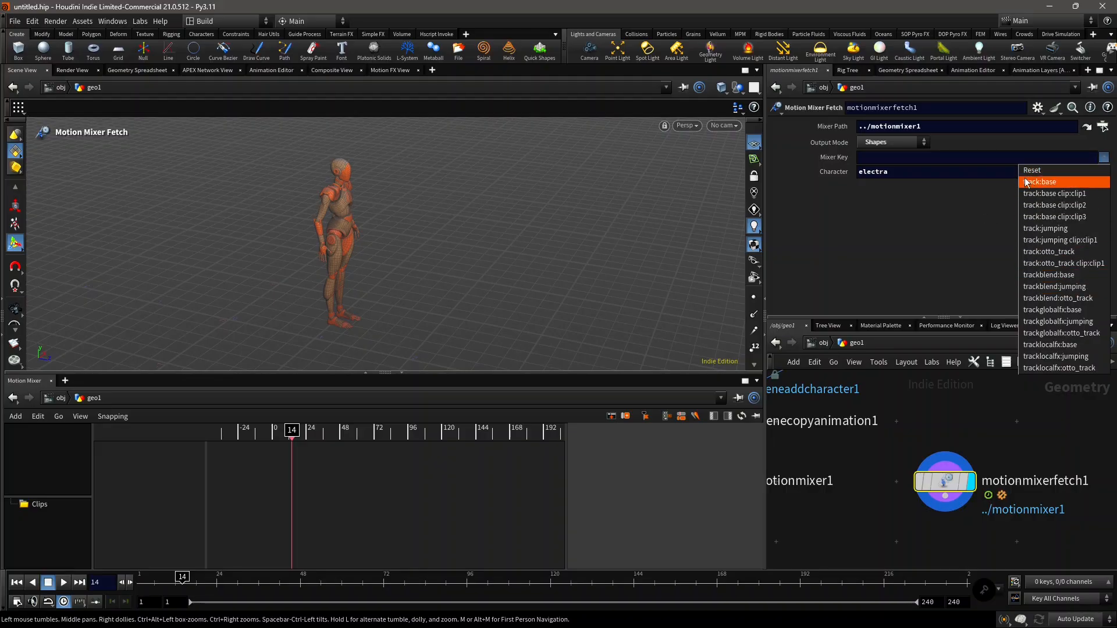
left_click(922, 194)
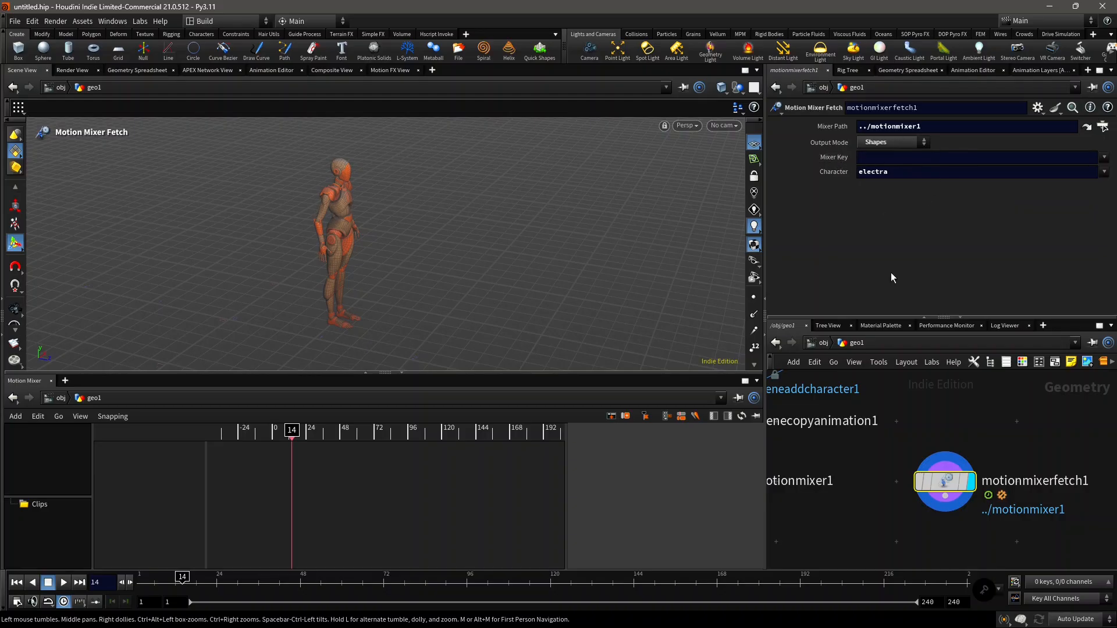
- Add an Unpack node wired below motionmixerfetch1, display it, and scrub the timeline to frame 26 to preview electra's geometry
scroll(945, 455, "down", 2)
key("Tab")
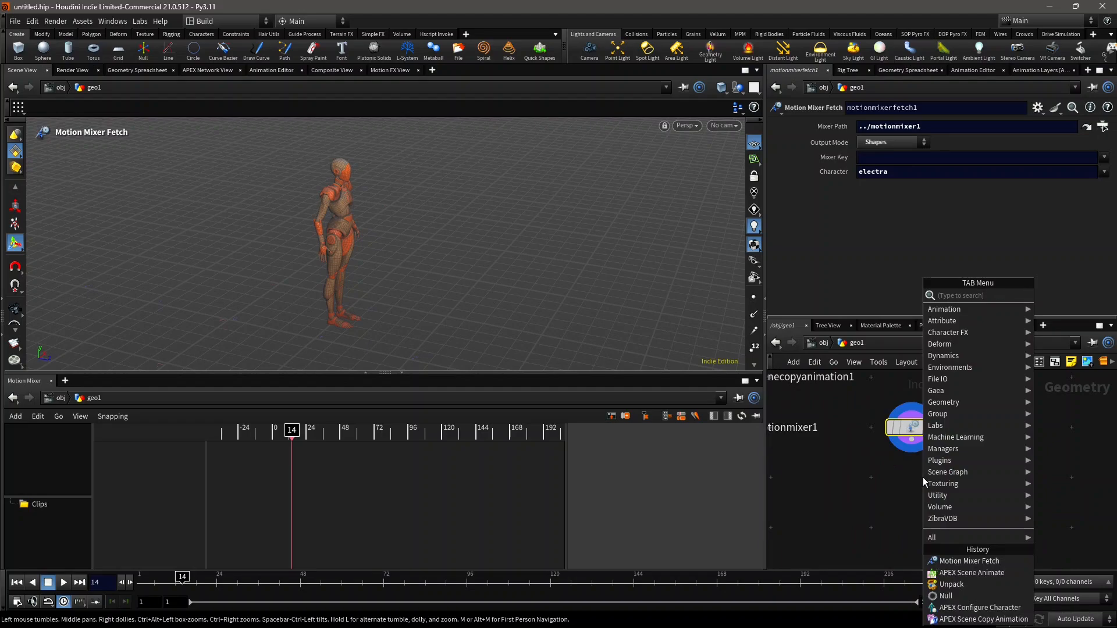
type("unpack")
key("Return")
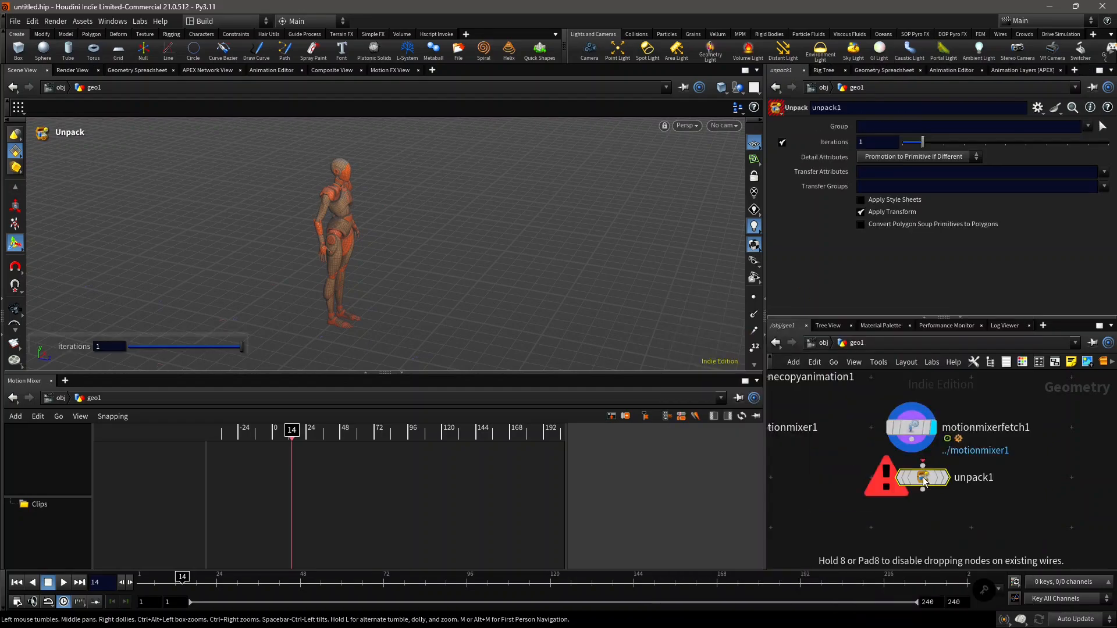
left_click(922, 477)
scroll(962, 481, "up", 2)
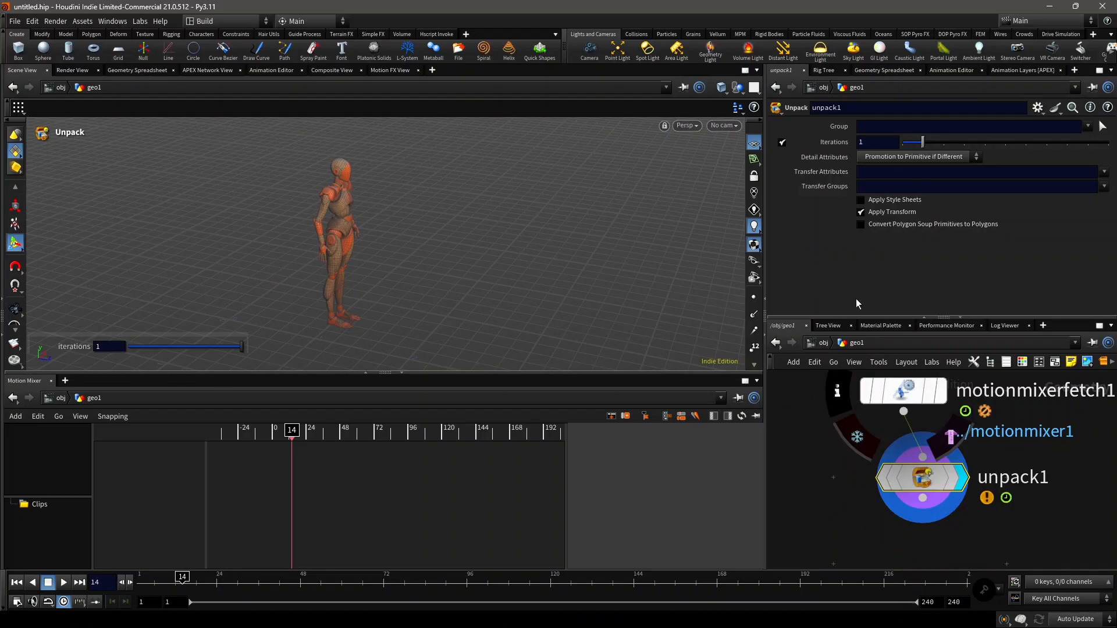
left_click_drag(178, 567, 224, 573)
- Switch motionmixerfetch1's Character to testgeometry_otto1 and scrub the timeline back to frame 1 to preview the unpacked result
left_click(903, 390)
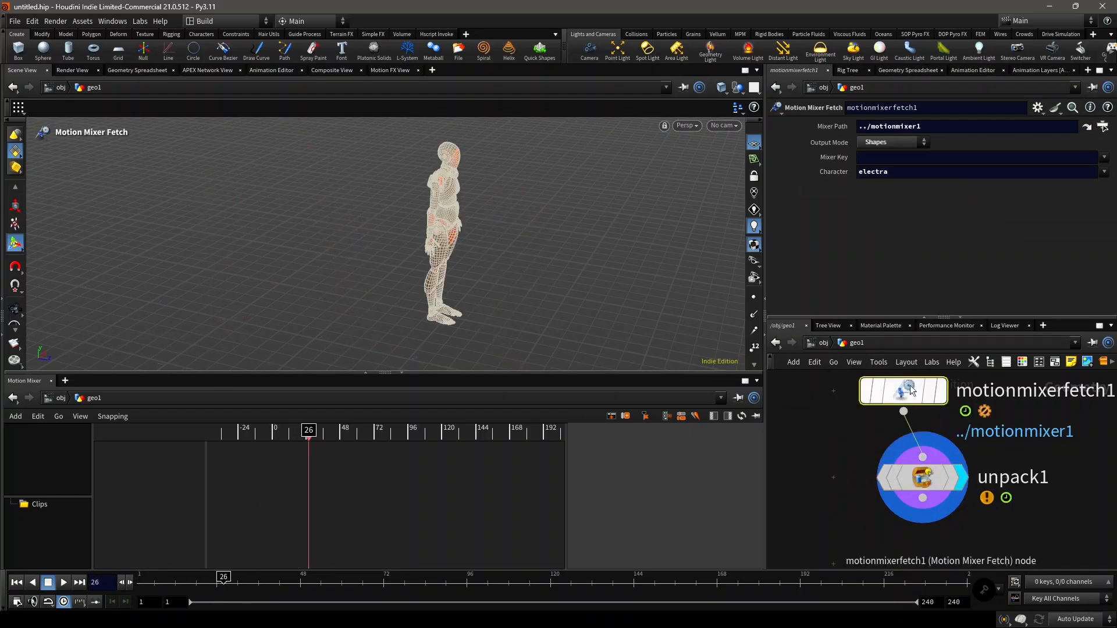
left_click(1105, 172)
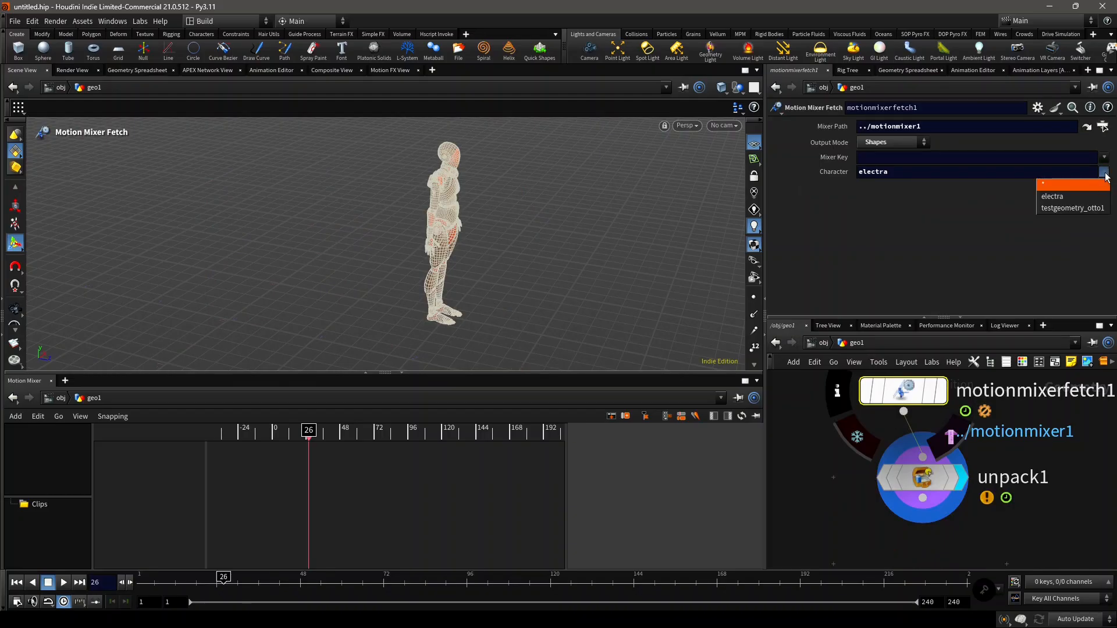
left_click(1089, 211)
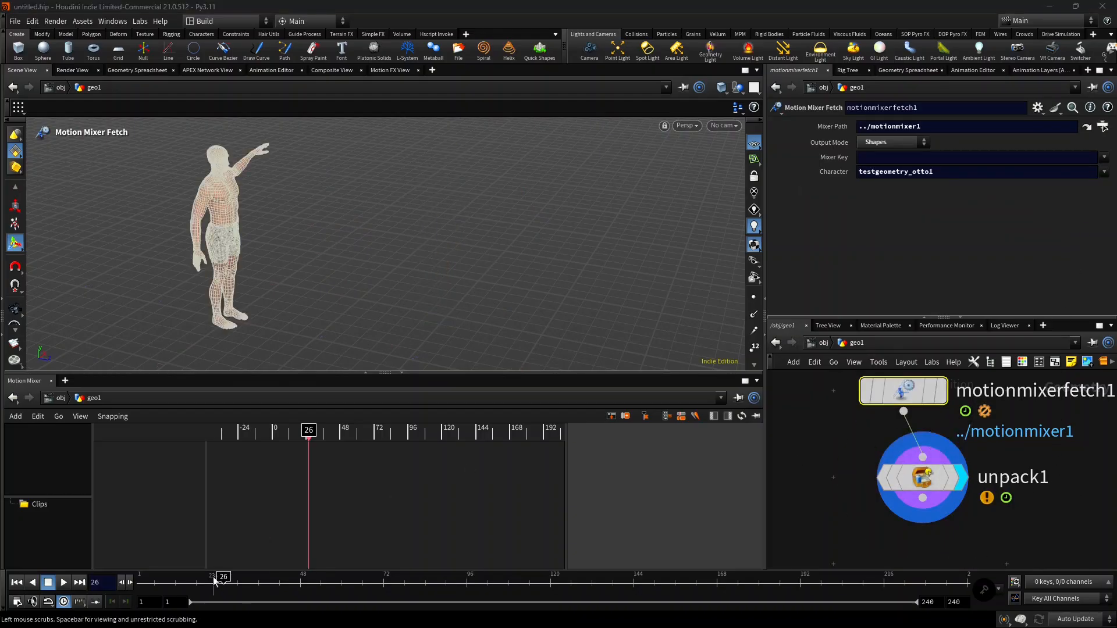
left_click_drag(211, 578, 97, 590)
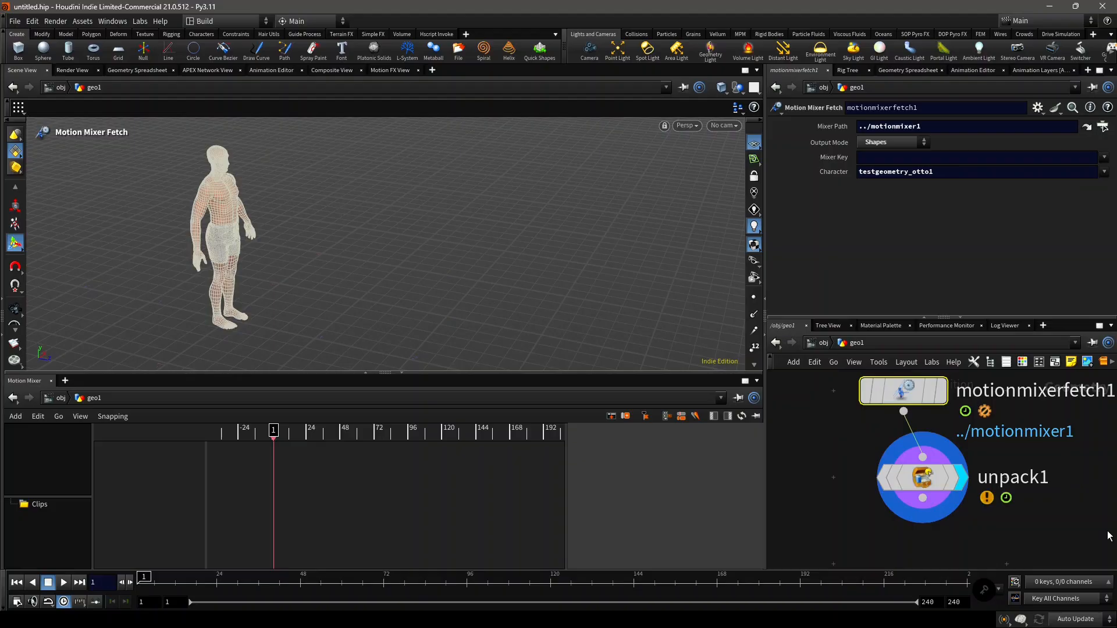
- Select motionmixer1, review the Bake Motion Mixer options once more, and close the dialog without baking
scroll(1035, 530, "down", 4)
scroll(815, 468, "up", 1)
scroll(816, 468, "up", 2)
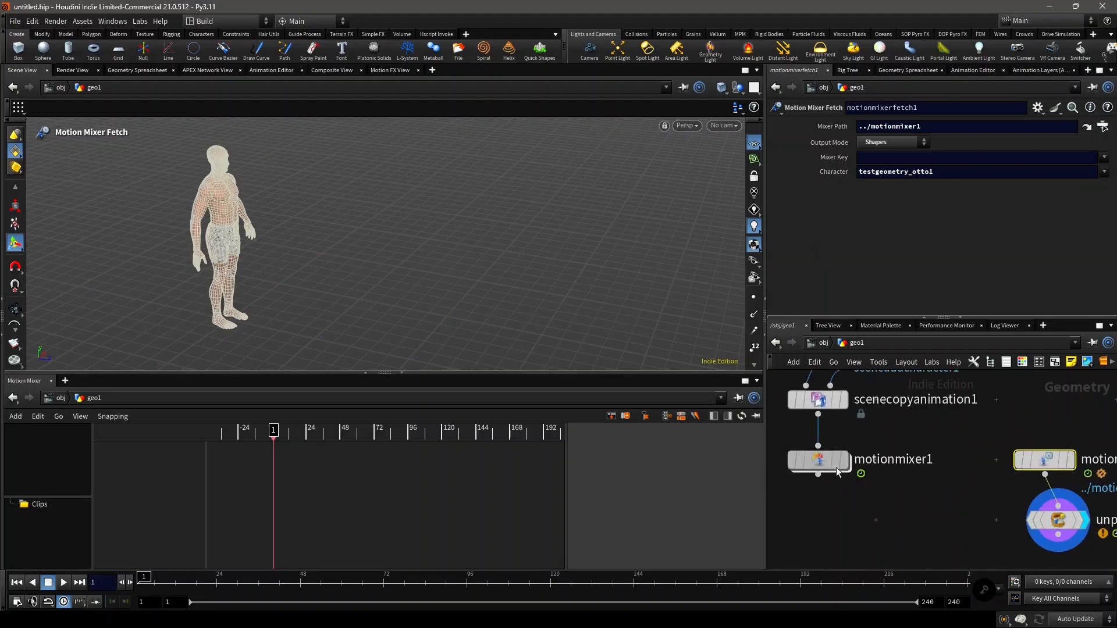
left_click(840, 463)
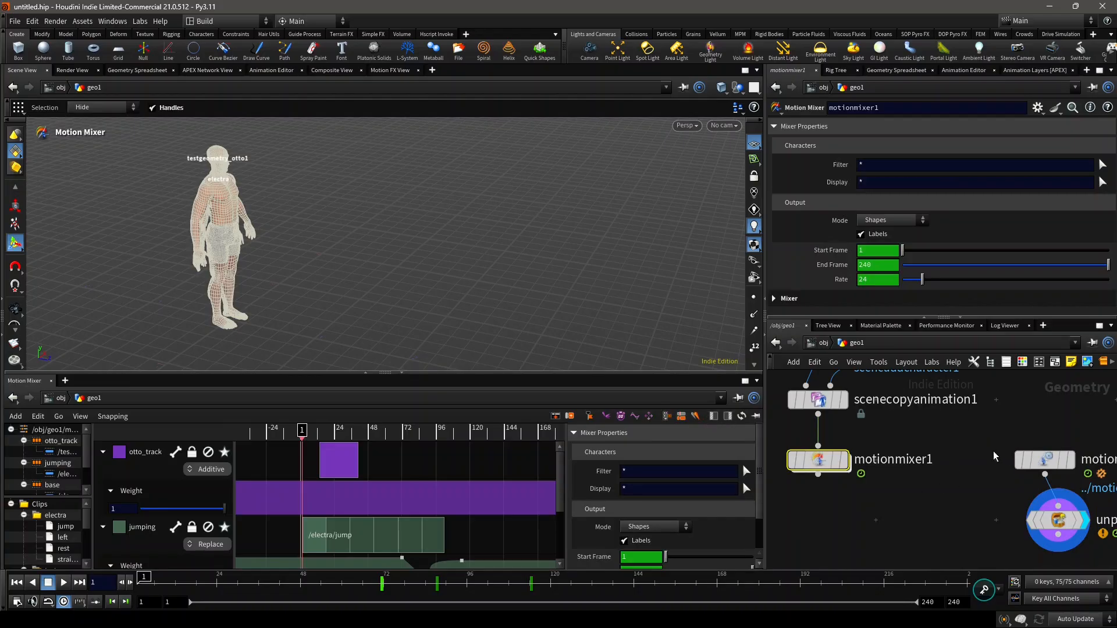
left_click(667, 417)
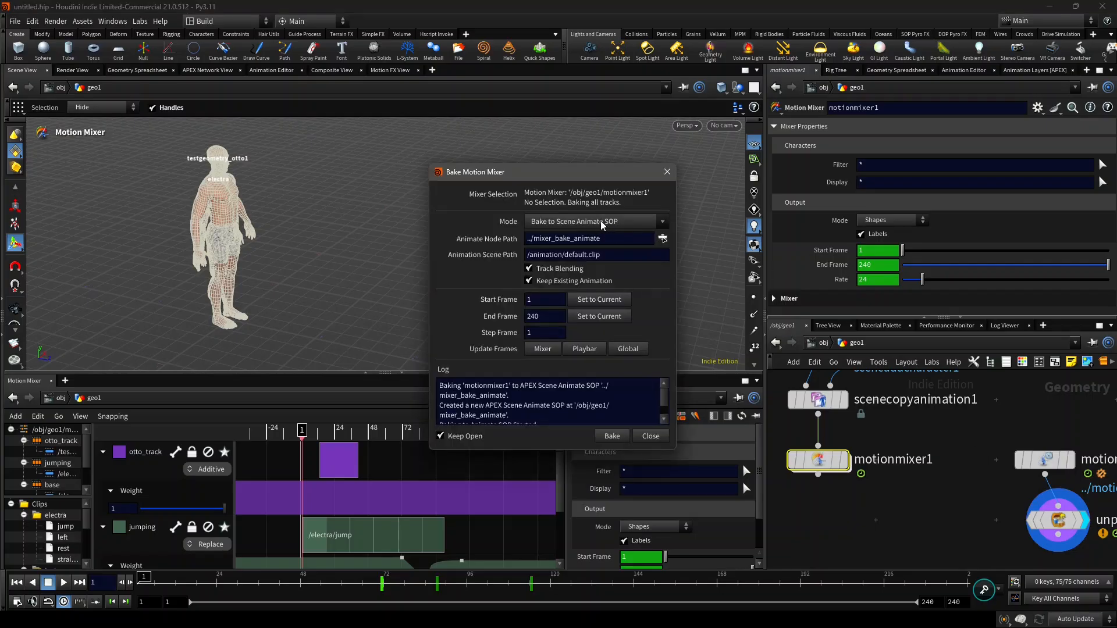
left_click(667, 173)
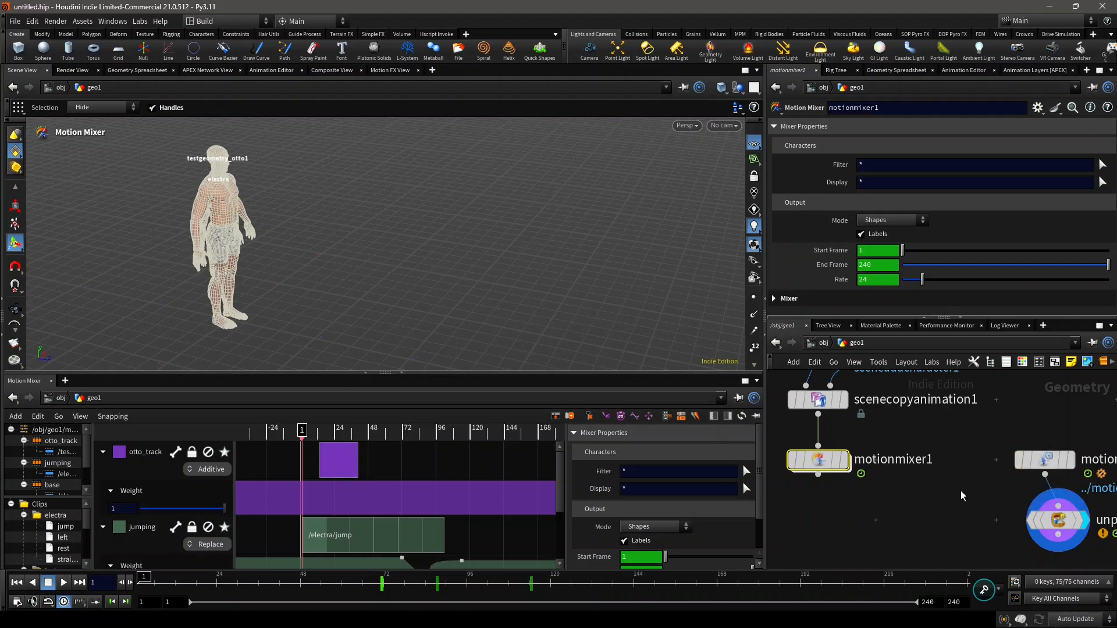
scroll(974, 484, "down", 5)
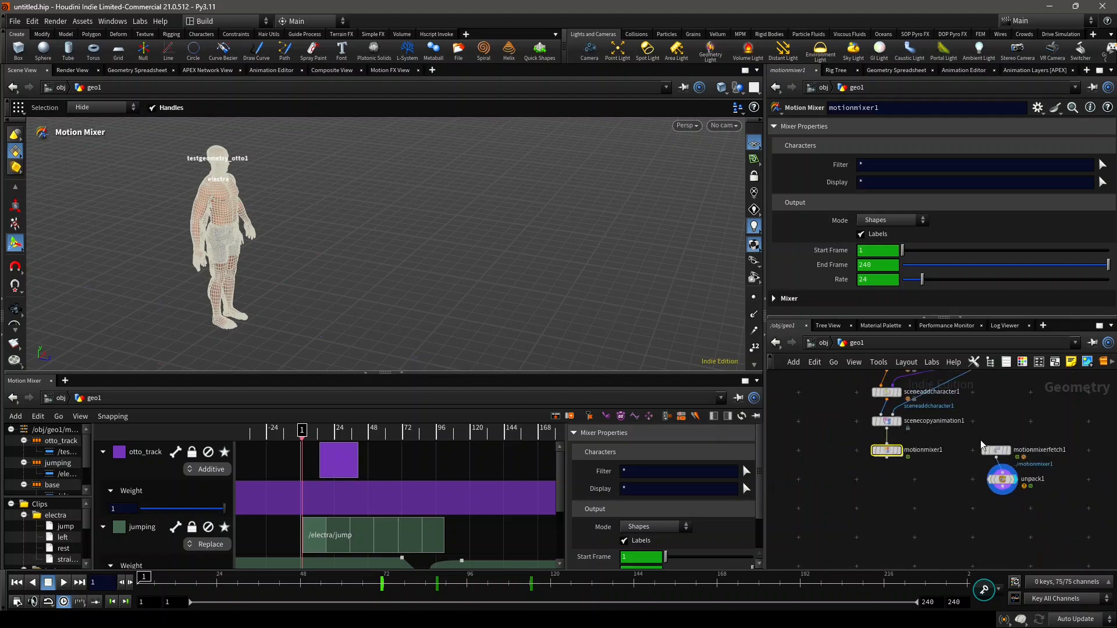